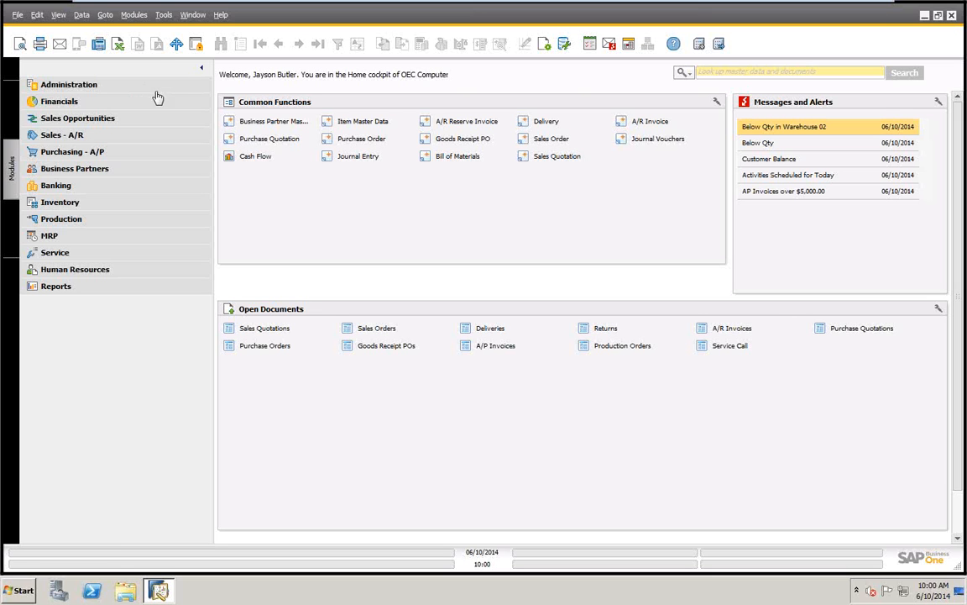
Open the Business Partner Master Data form from the Business Partners module
{"action": "left_click", "coordinate": [82, 171]}
{"action": "left_click", "coordinate": [84, 172]}
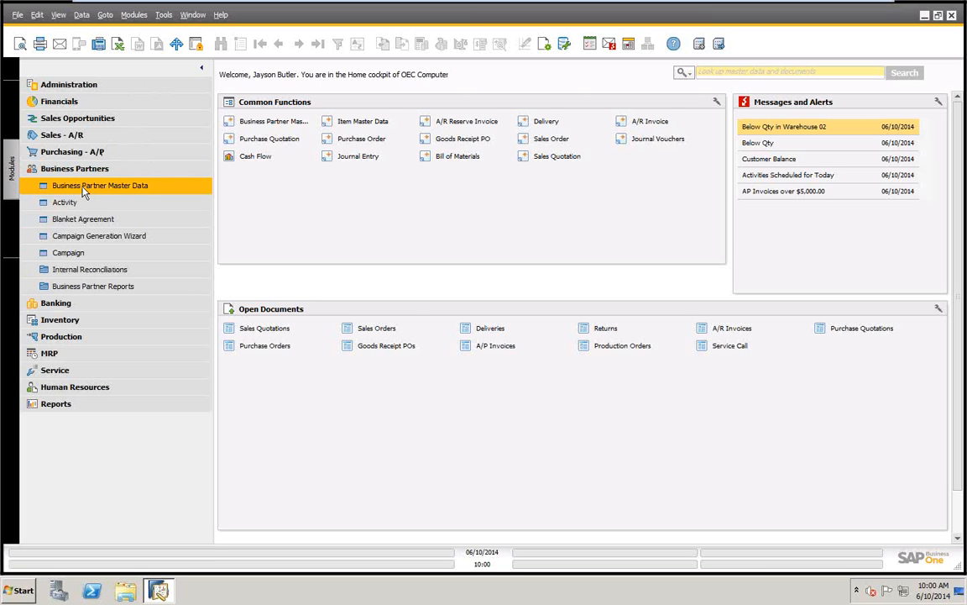
{"action": "left_click", "coordinate": [83, 187]}
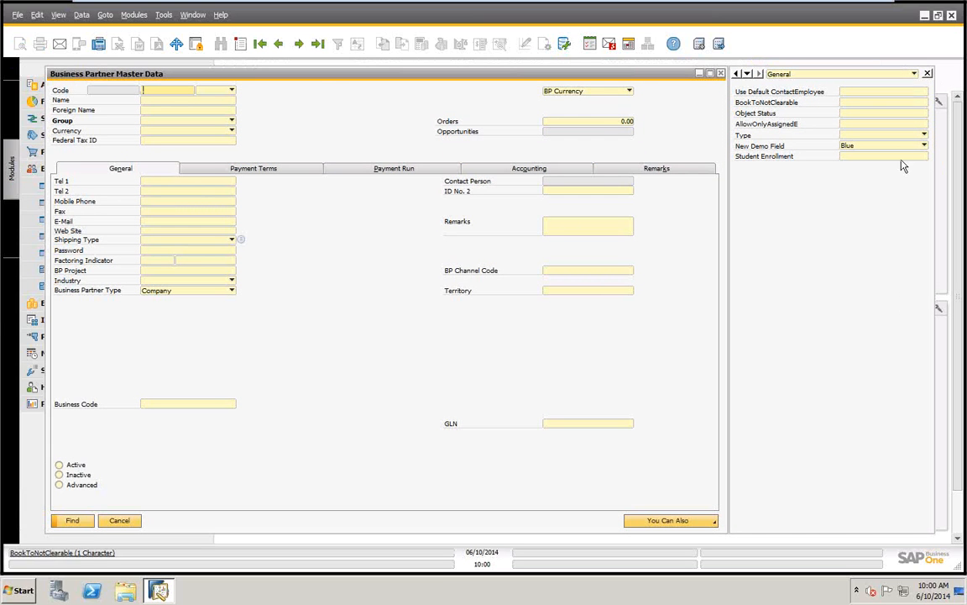
Hide the user-defined fields beside the Business Partner Master Data form and display them again
{"action": "left_click", "coordinate": [927, 75]}
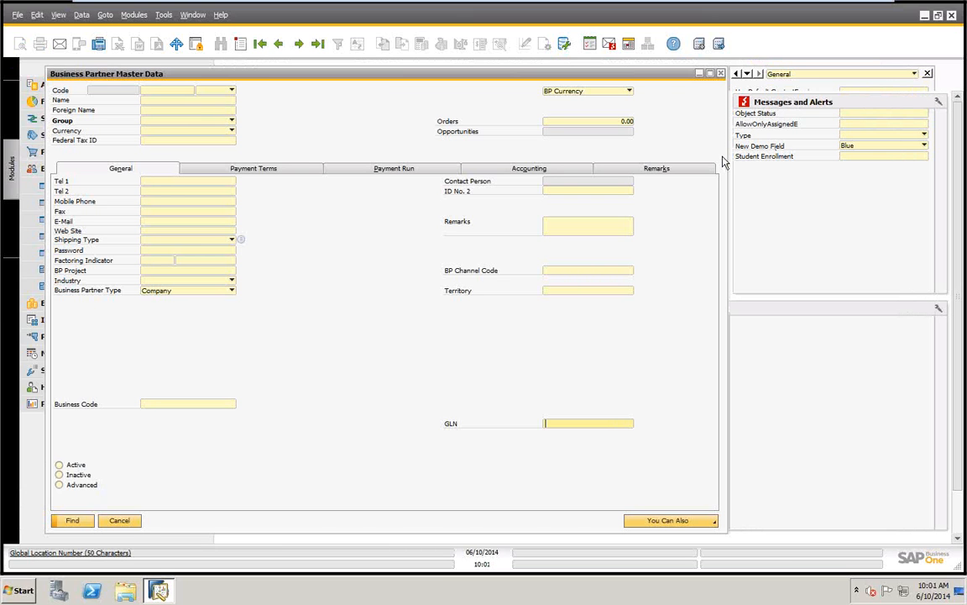
{"action": "left_click", "coordinate": [58, 16]}
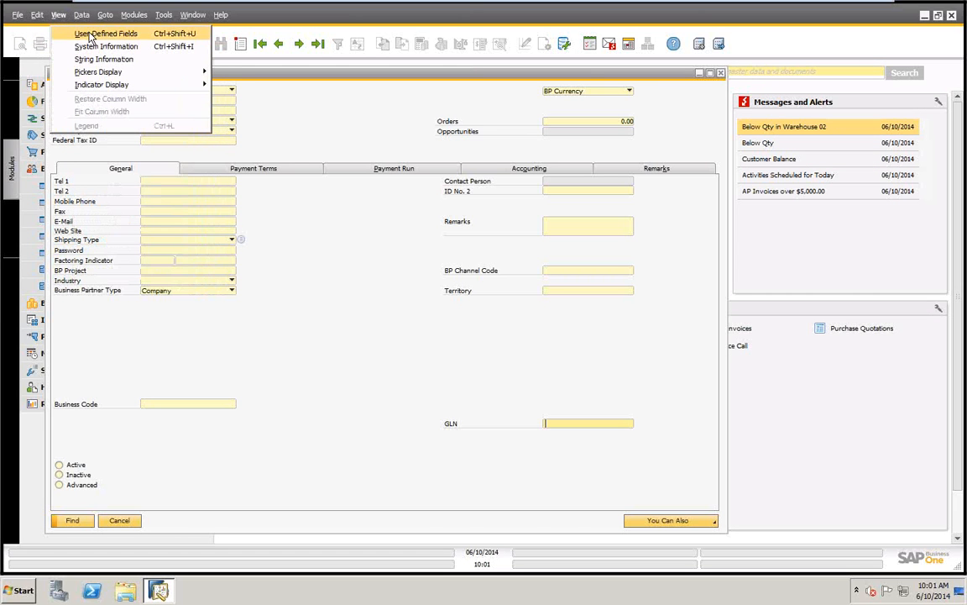
{"action": "left_click", "coordinate": [90, 34]}
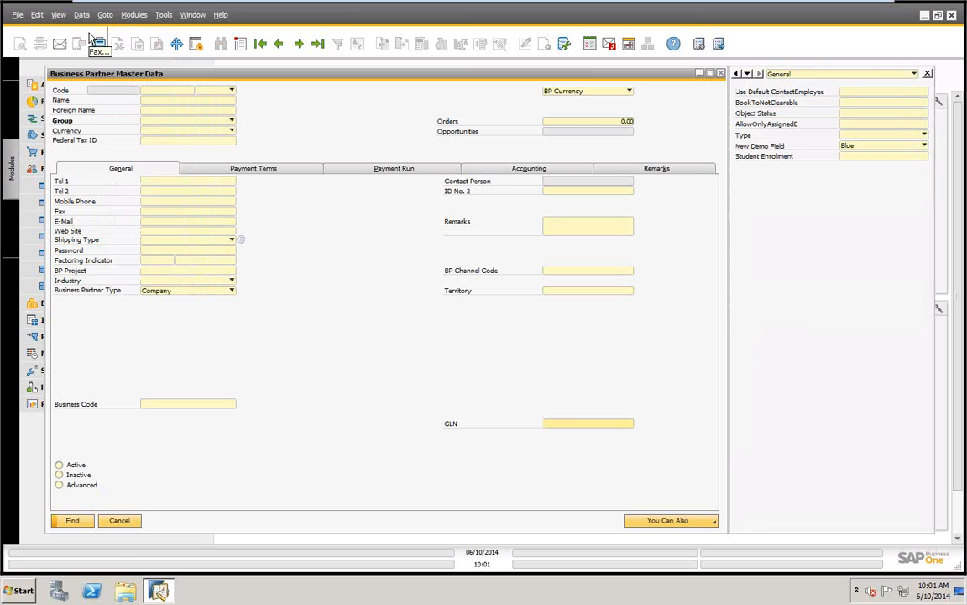
Reopen Business Partner Master Data and try docking its user-defined fields pane in other positions before returning it to the form's right side
{"action": "left_click", "coordinate": [119, 520]}
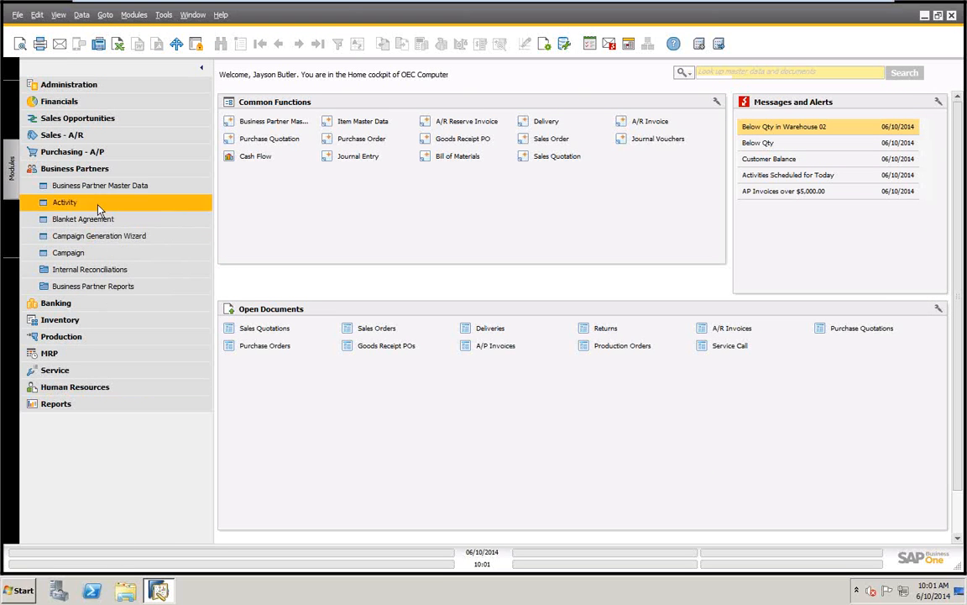
{"action": "left_click", "coordinate": [86, 186]}
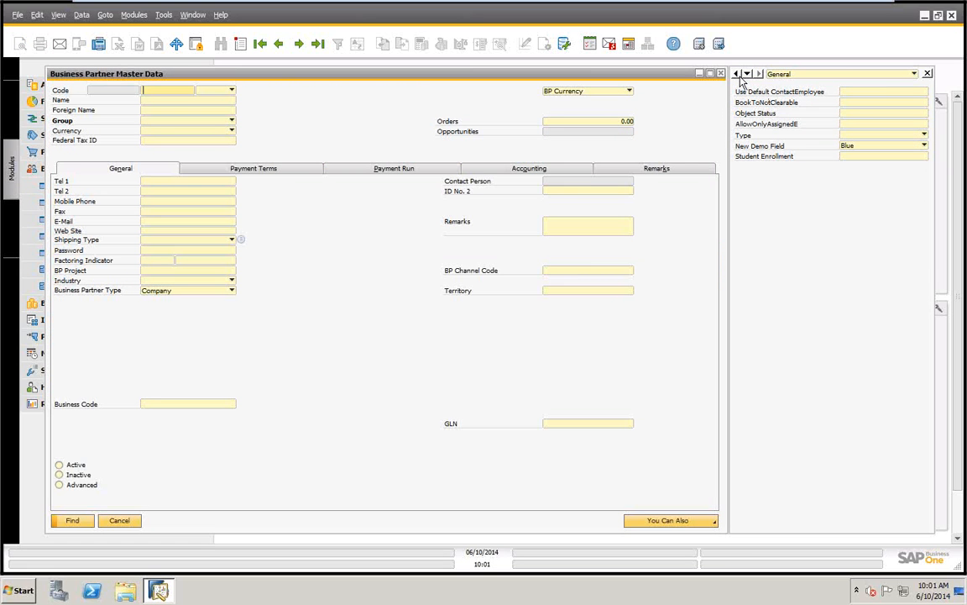
{"action": "left_click", "coordinate": [737, 74]}
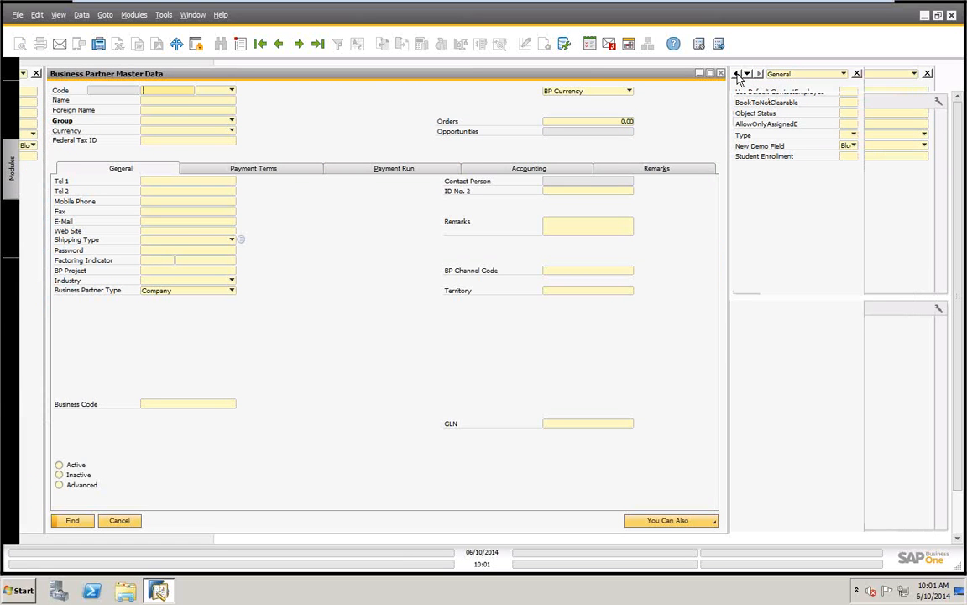
{"action": "left_click_drag", "start_coordinate": [236, 75], "coordinate": [403, 82]}
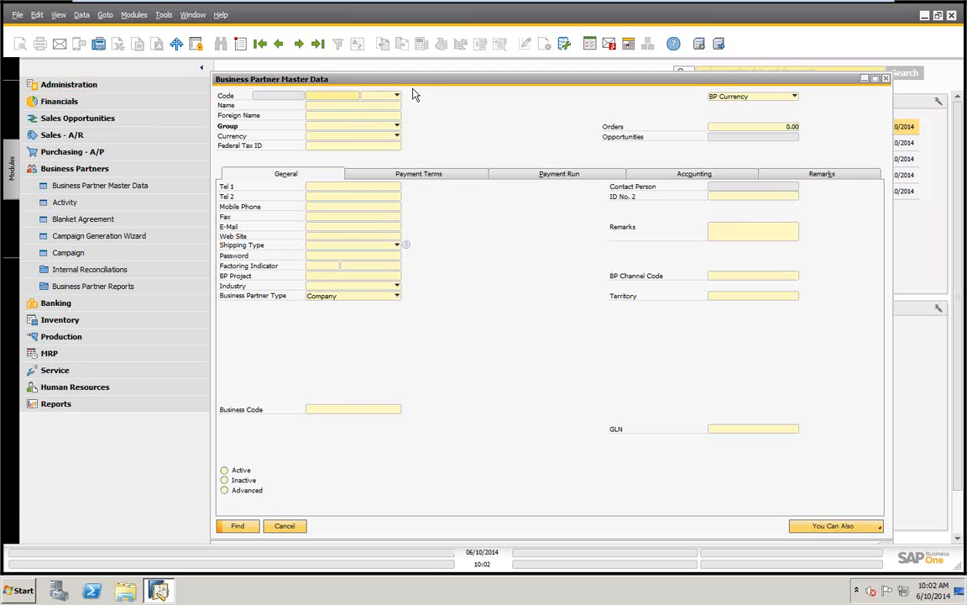
{"action": "left_click_drag", "start_coordinate": [383, 81], "coordinate": [325, 58]}
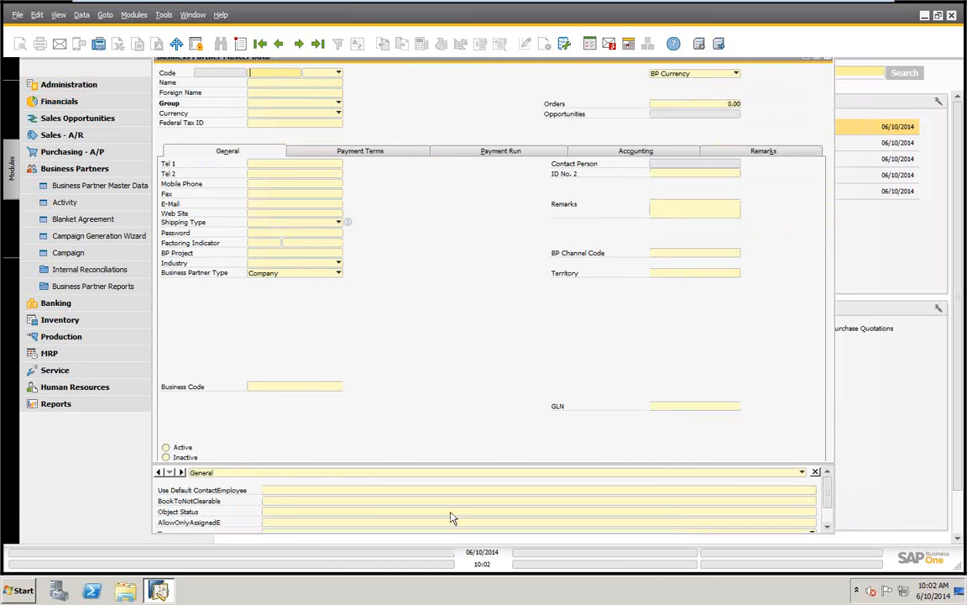
{"action": "left_click", "coordinate": [182, 472]}
{"action": "left_click_drag", "start_coordinate": [433, 57], "coordinate": [358, 81]}
Find the Earthshaker Corporation business partner record by searching the Name field for "e"
{"action": "left_click", "coordinate": [189, 109]}
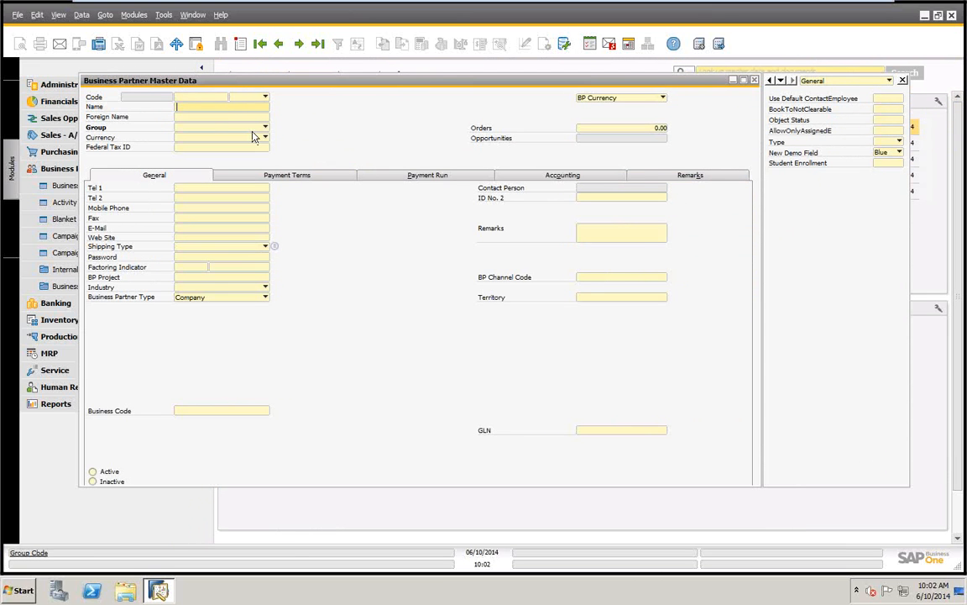
{"action": "type", "text": "er Corporation"}
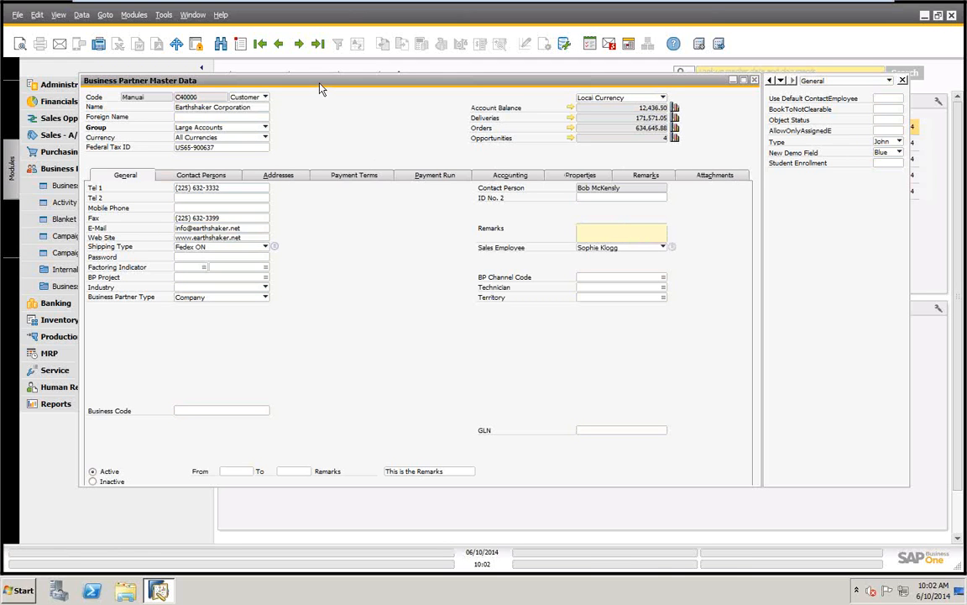
{"action": "left_click_drag", "start_coordinate": [289, 87], "coordinate": [286, 87]}
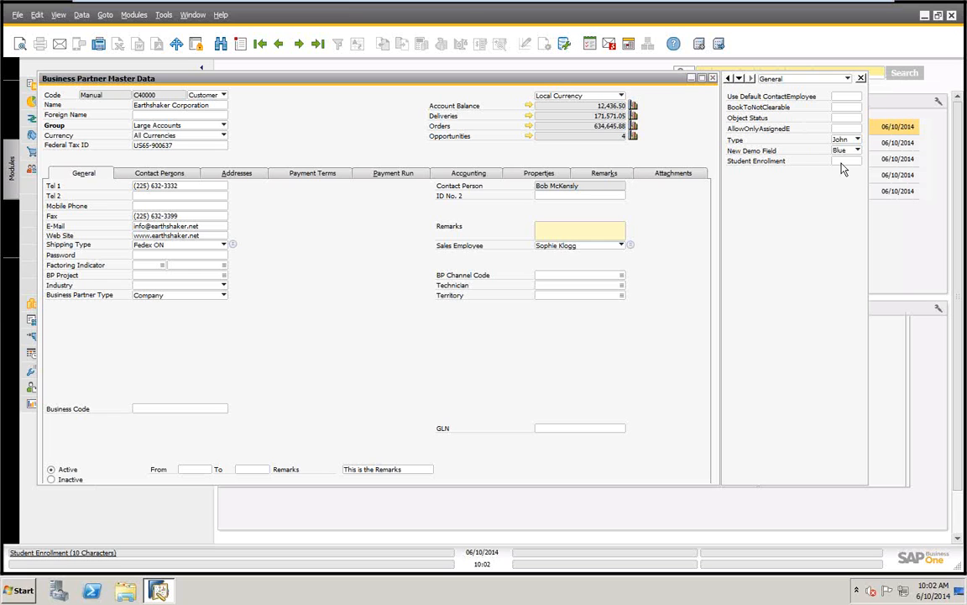
Examine Earthshaker Corporation's user-defined text fields and the values offered for New Demo Field
{"action": "left_click", "coordinate": [839, 98]}
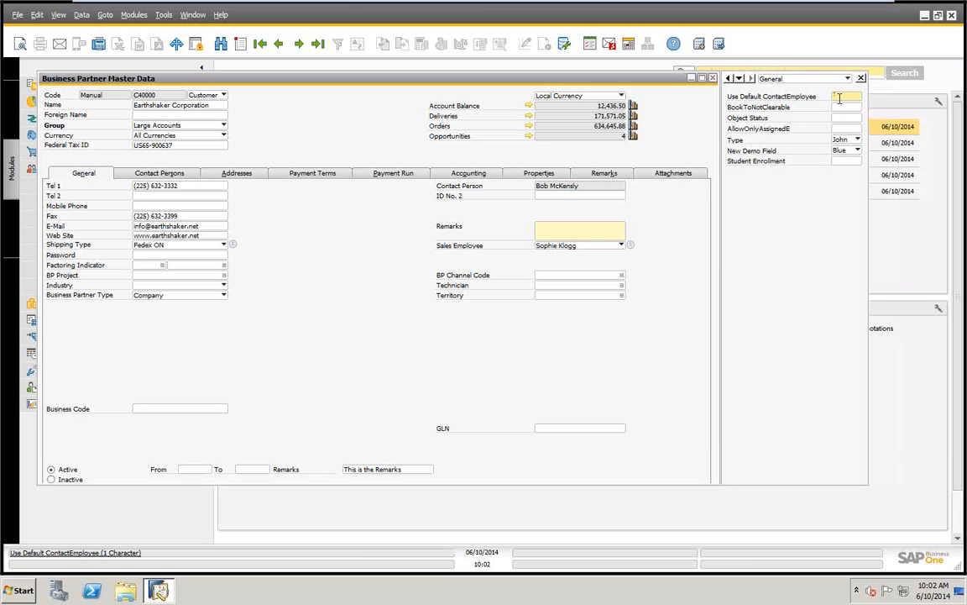
{"action": "left_click", "coordinate": [841, 107]}
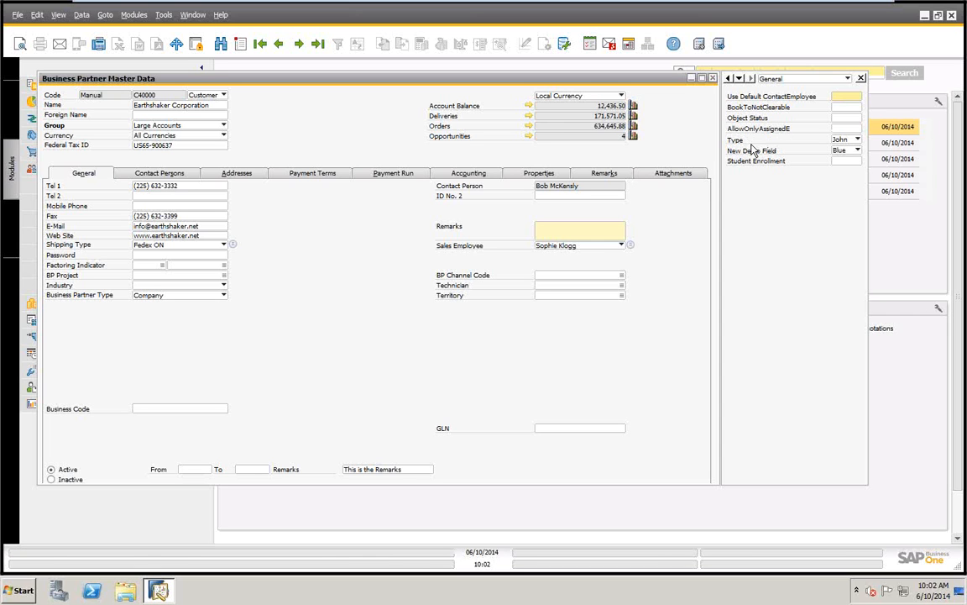
{"action": "left_click", "coordinate": [846, 150]}
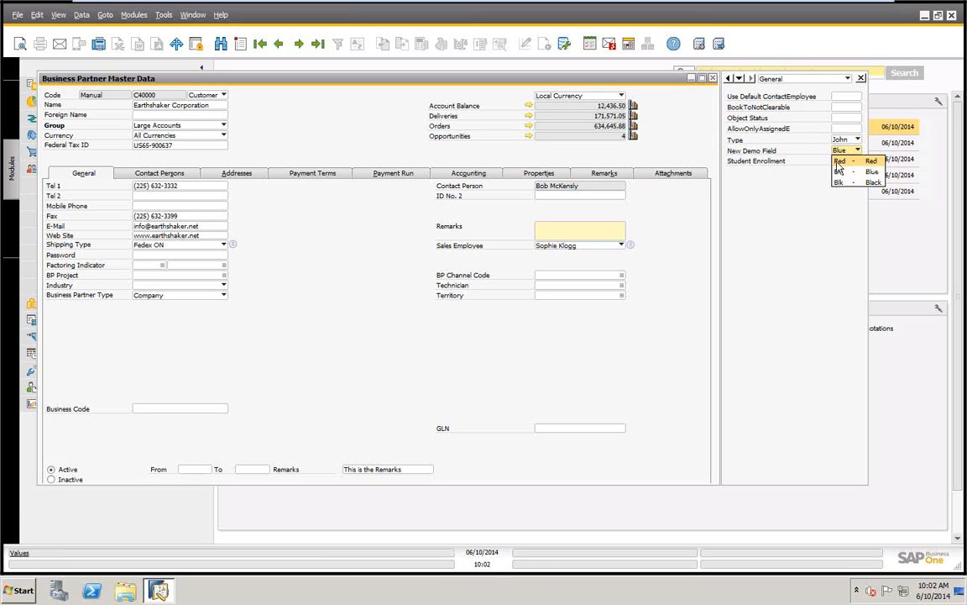
{"action": "left_click", "coordinate": [849, 140]}
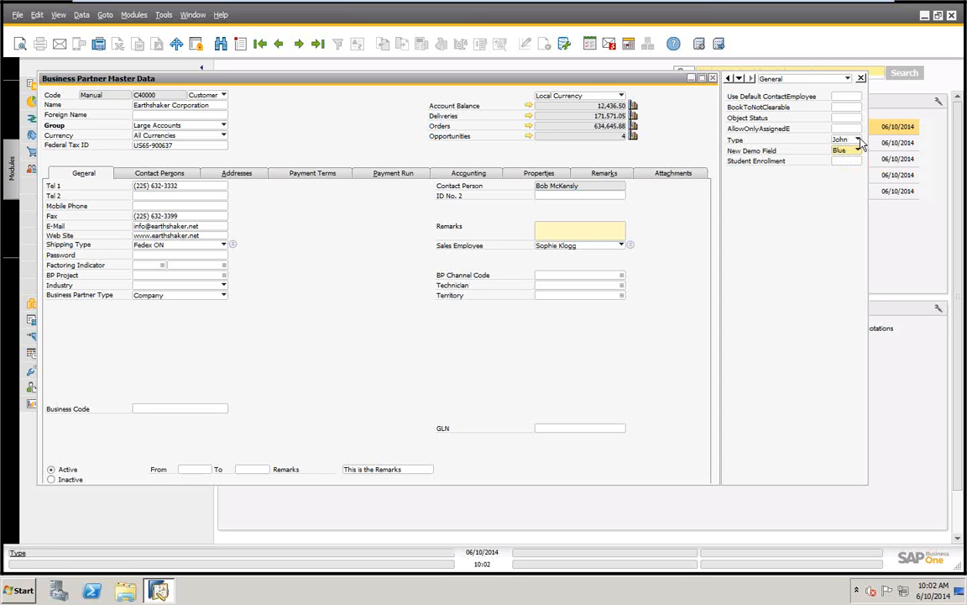
View the table for defining new values of the user-defined Type field, close it, and check the options of the Group field
{"action": "left_click", "coordinate": [858, 141]}
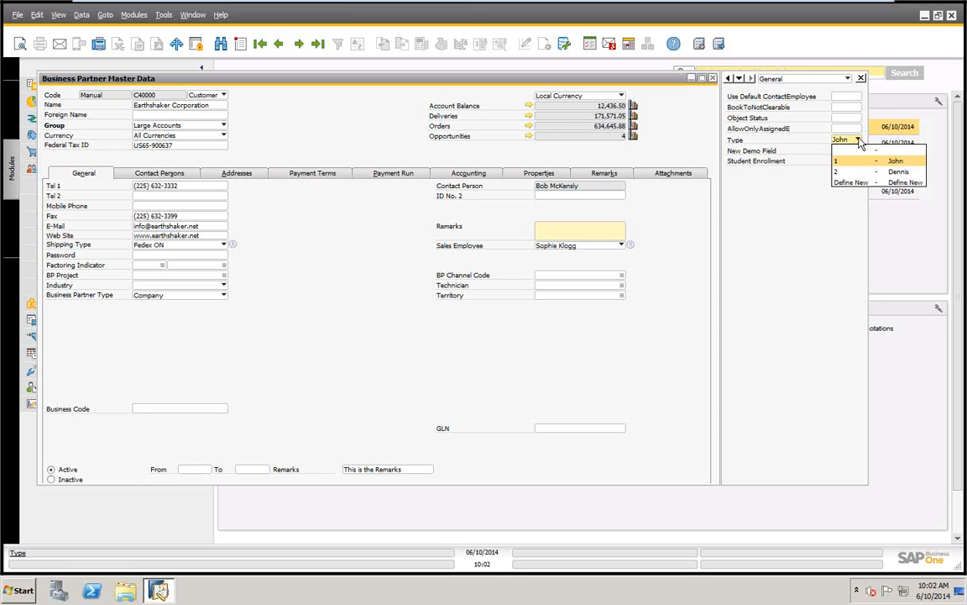
{"action": "left_click", "coordinate": [838, 183]}
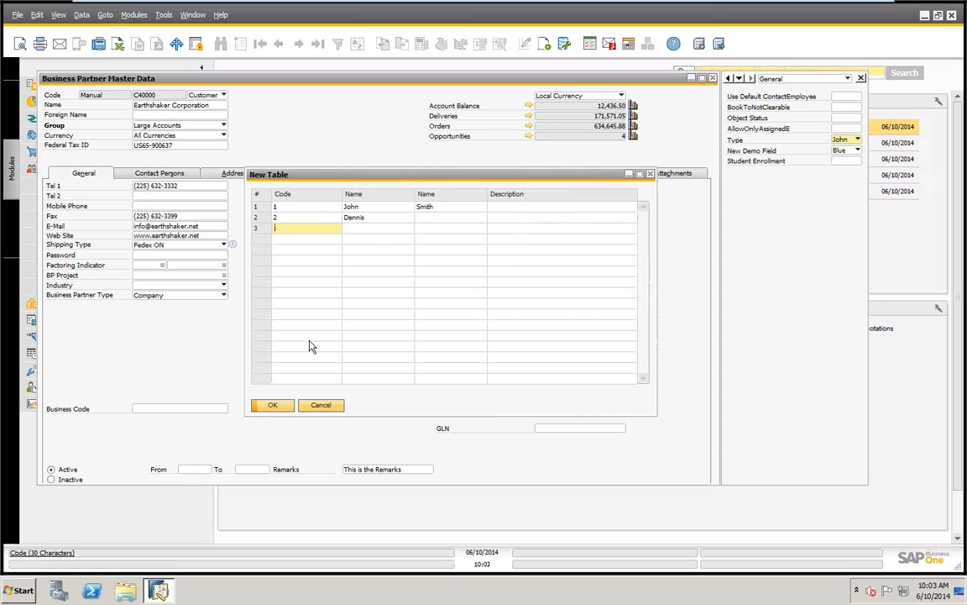
{"action": "left_click", "coordinate": [320, 407]}
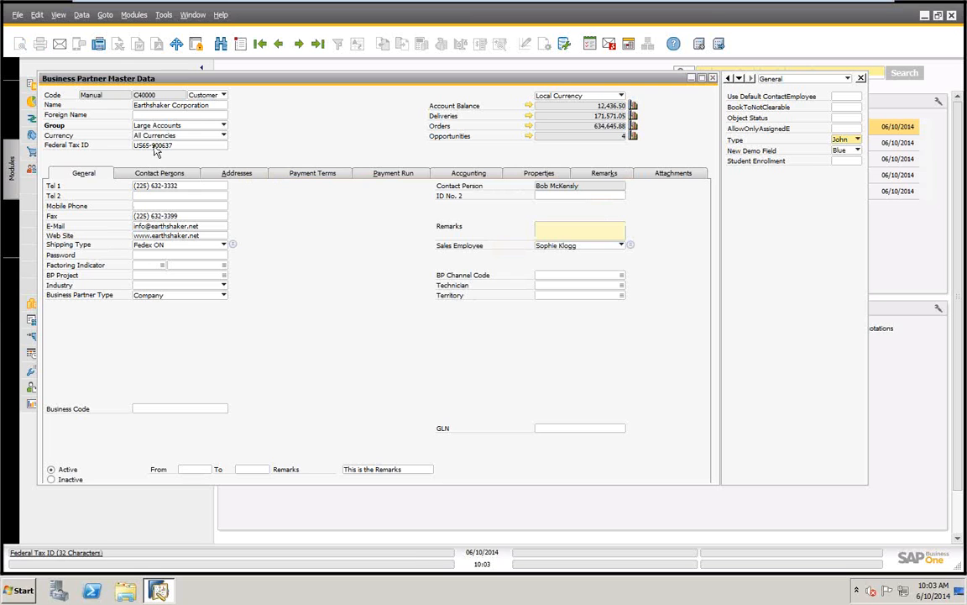
{"action": "left_click", "coordinate": [223, 126]}
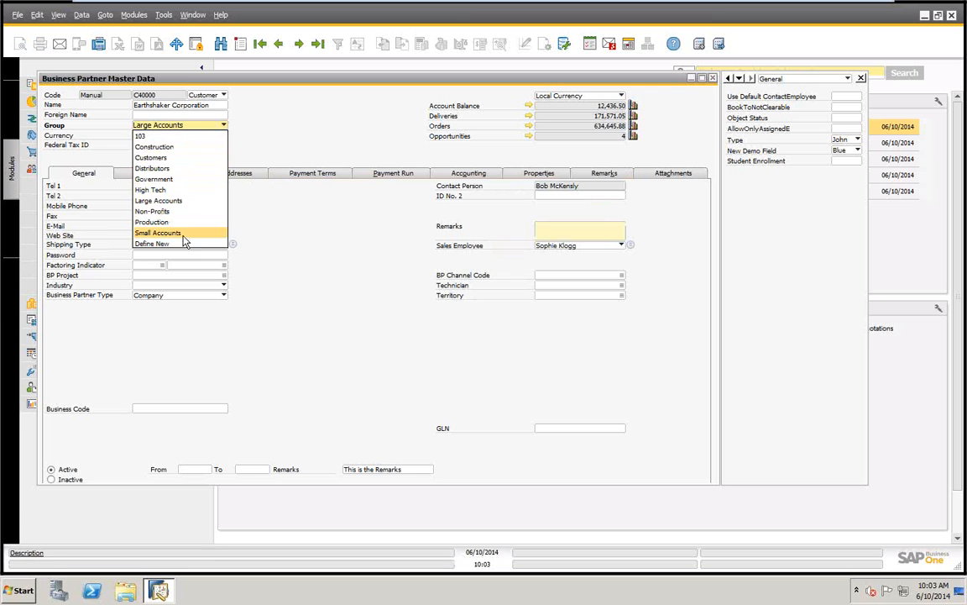
{"action": "left_click", "coordinate": [243, 151]}
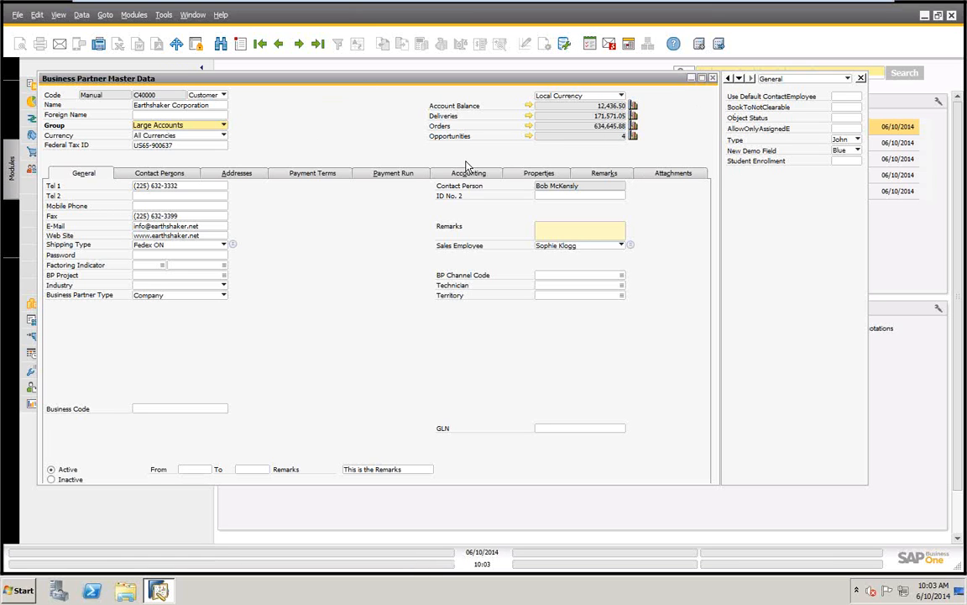
Examine the options of the user-defined Type field in Earthshaker Corporation's contact person details
{"action": "left_click", "coordinate": [159, 173]}
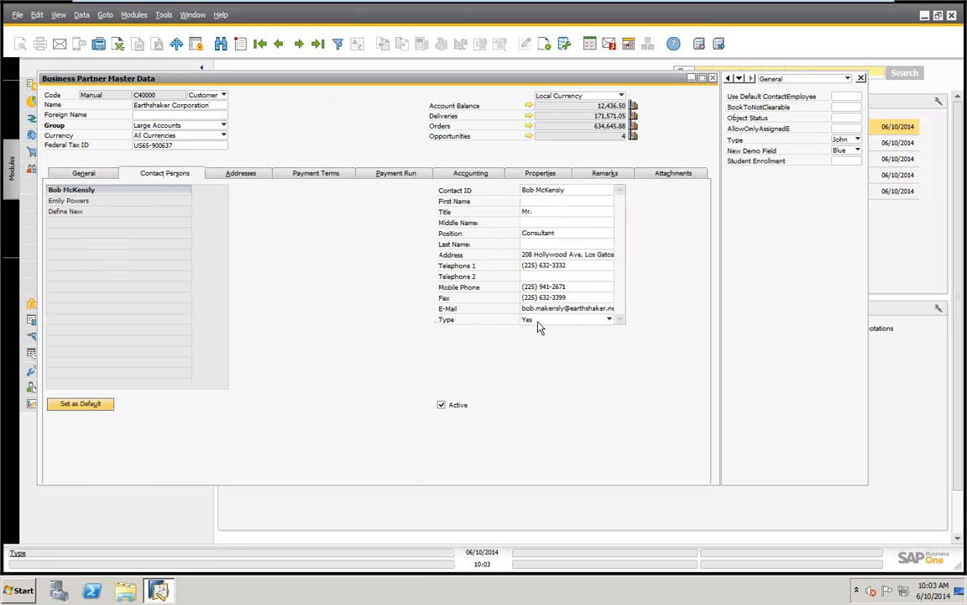
{"action": "left_click", "coordinate": [609, 320]}
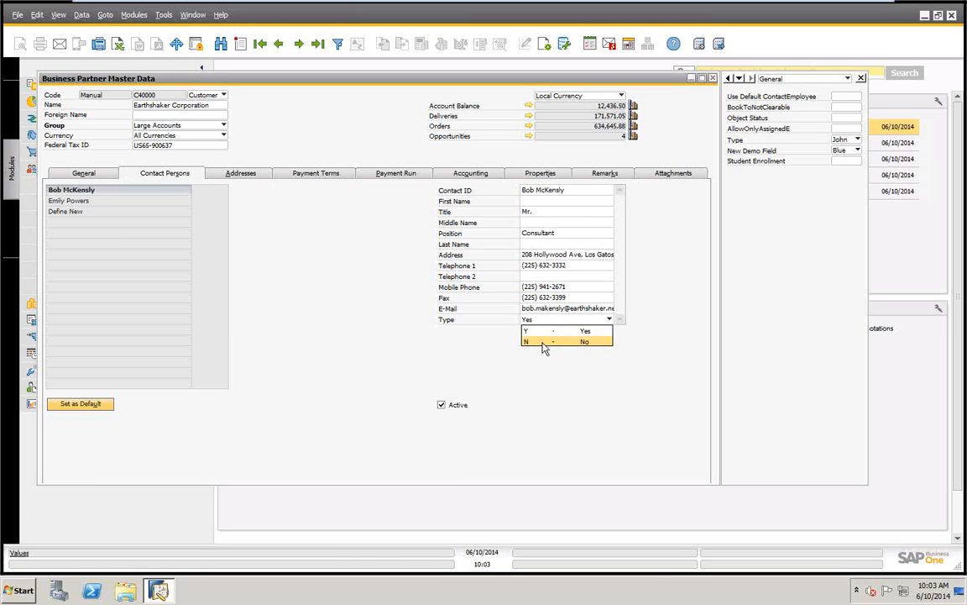
{"action": "left_click", "coordinate": [232, 170]}
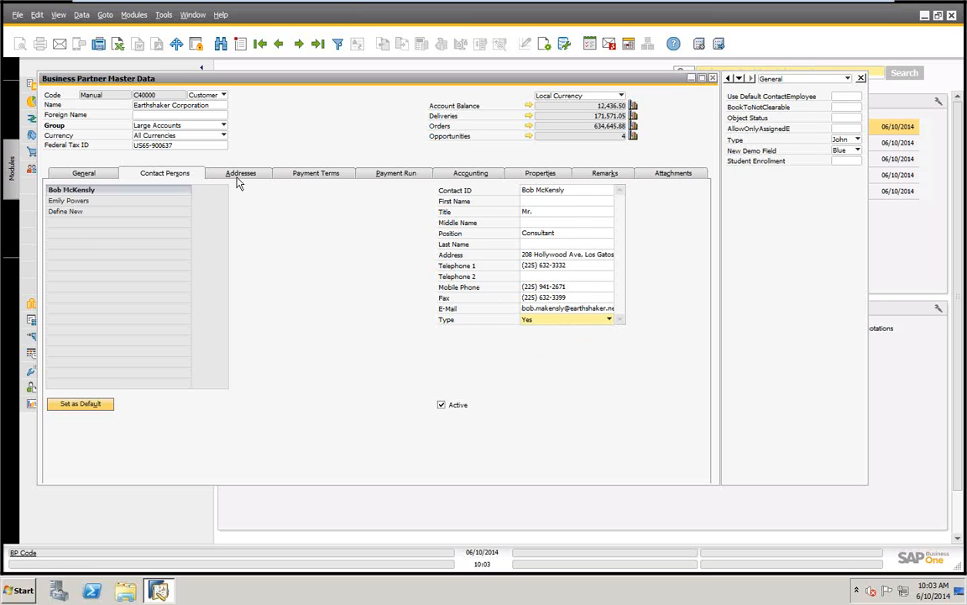
Examine the options of the user-defined New Field on the Ship To address and close the business partner form
{"action": "left_click", "coordinate": [242, 180]}
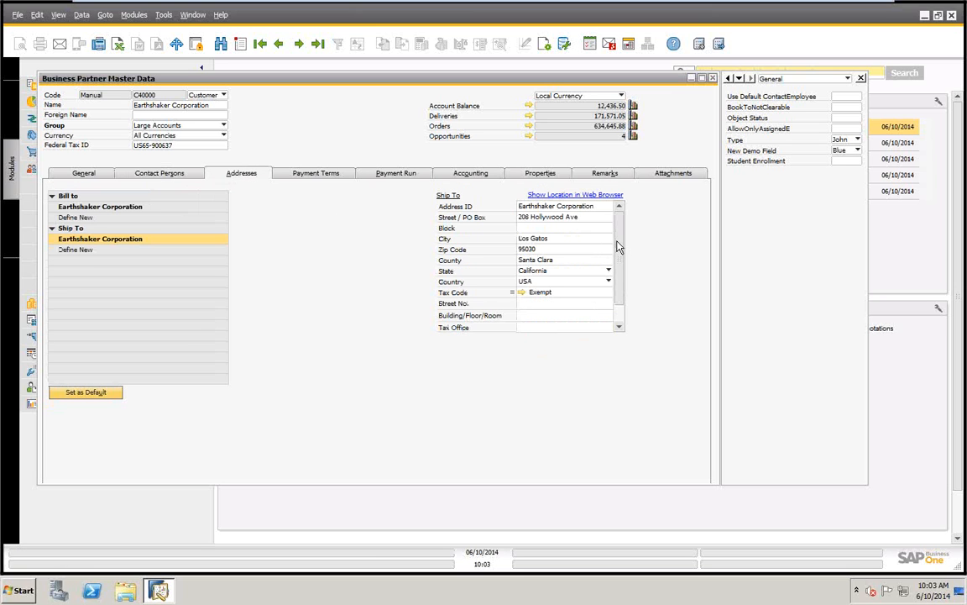
{"action": "scroll", "coordinate": [618, 246], "scroll_direction": "down", "scroll_amount": 2}
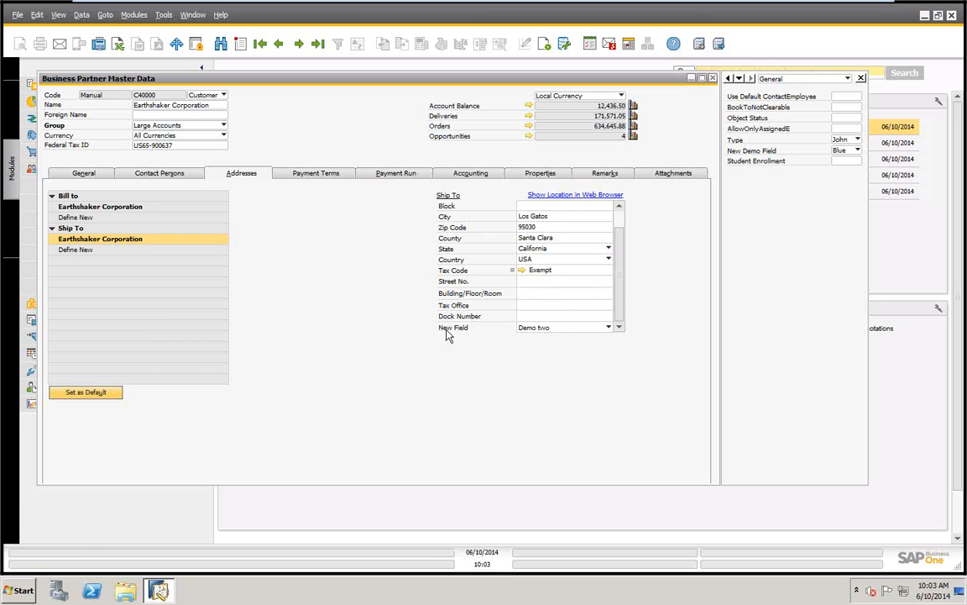
{"action": "left_click", "coordinate": [608, 327]}
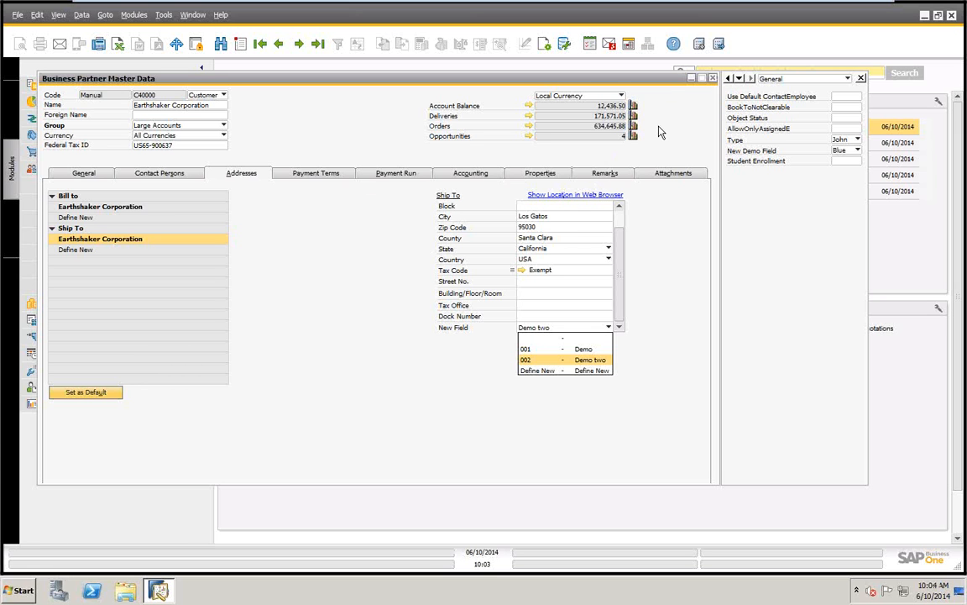
{"action": "left_click", "coordinate": [713, 78]}
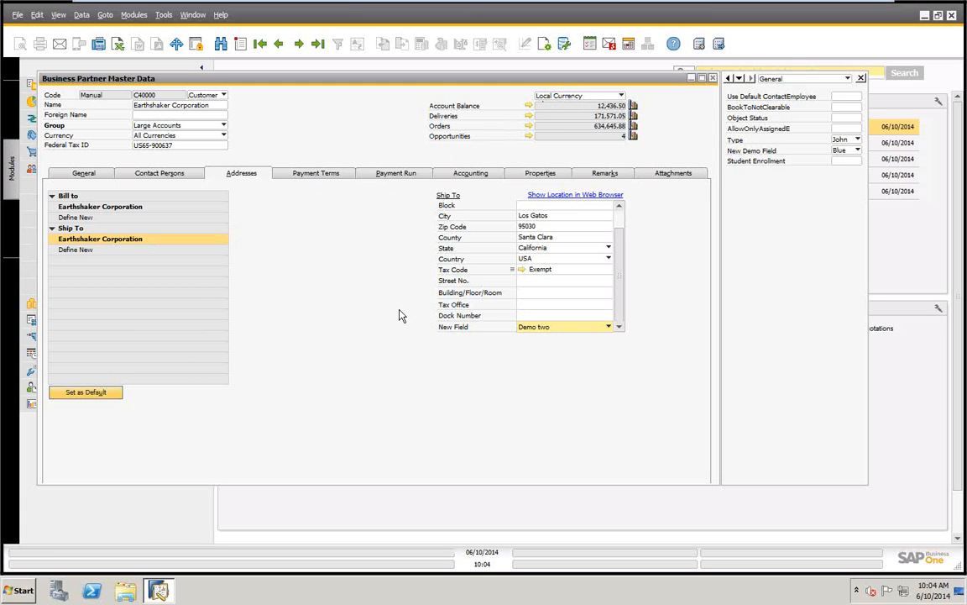
{"action": "left_click", "coordinate": [712, 78]}
{"action": "left_click", "coordinate": [448, 332]}
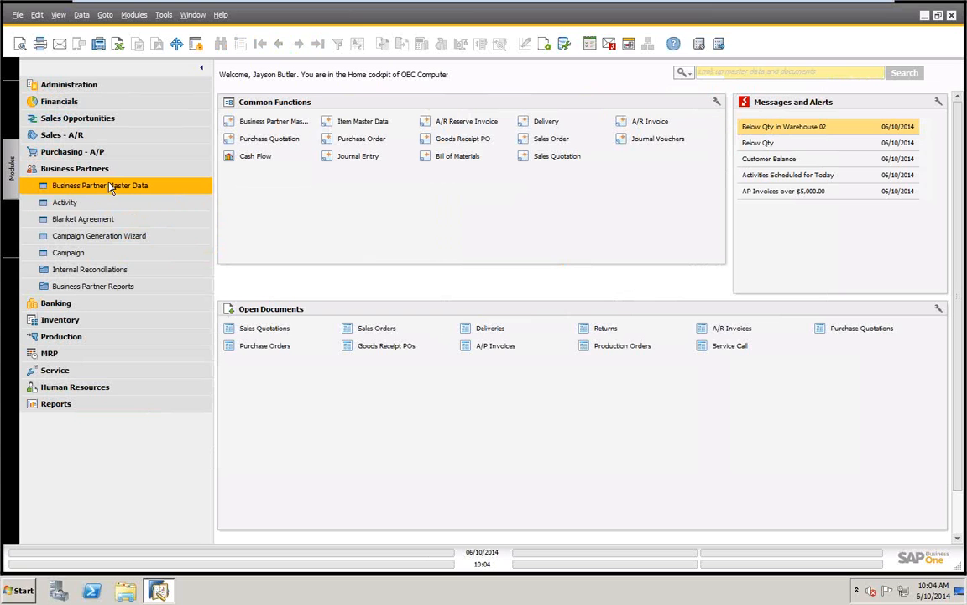
View the Chart of Accounts form in the Financials module and close it
{"action": "left_click", "coordinate": [61, 99]}
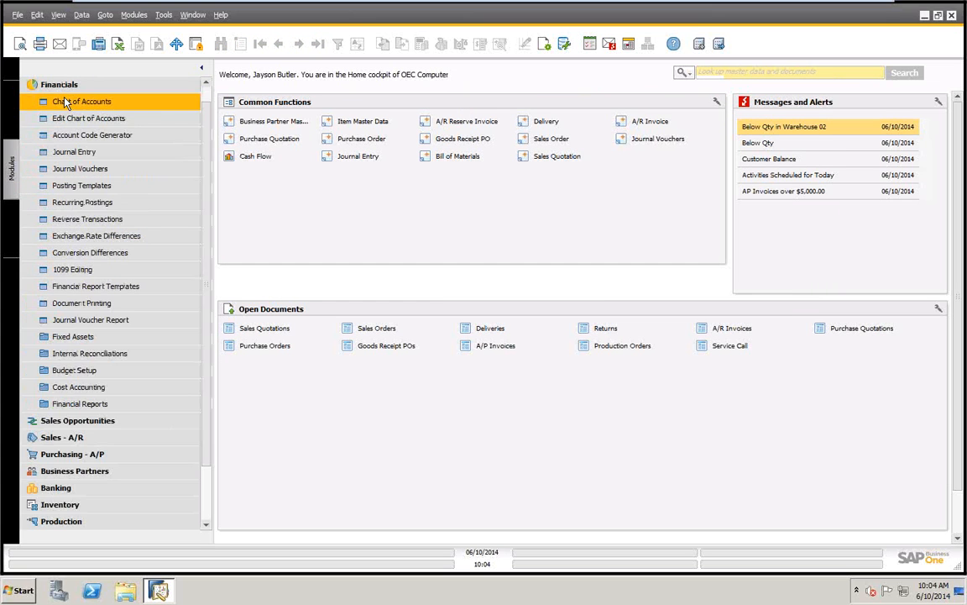
{"action": "left_click", "coordinate": [78, 102]}
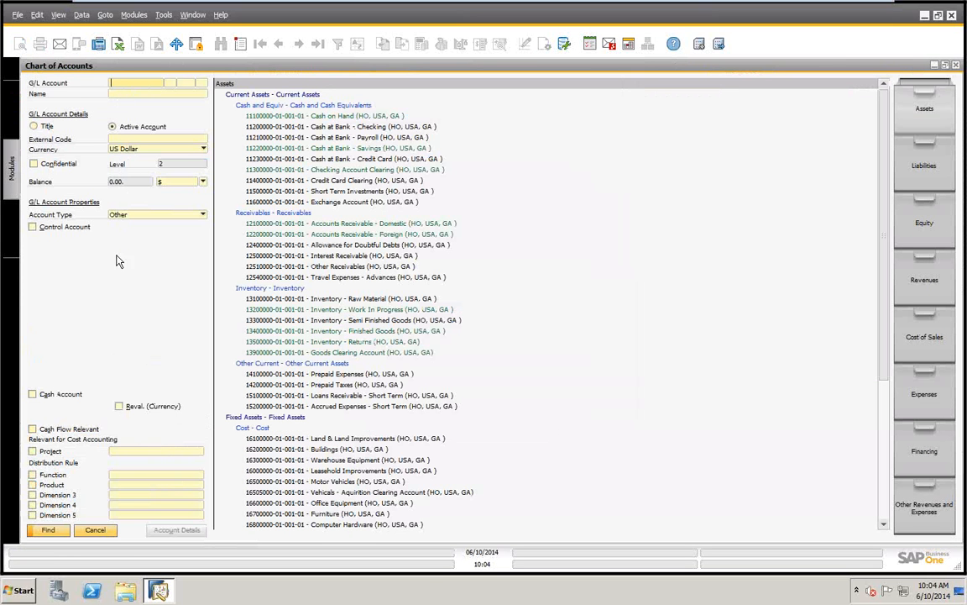
{"action": "left_click", "coordinate": [956, 65]}
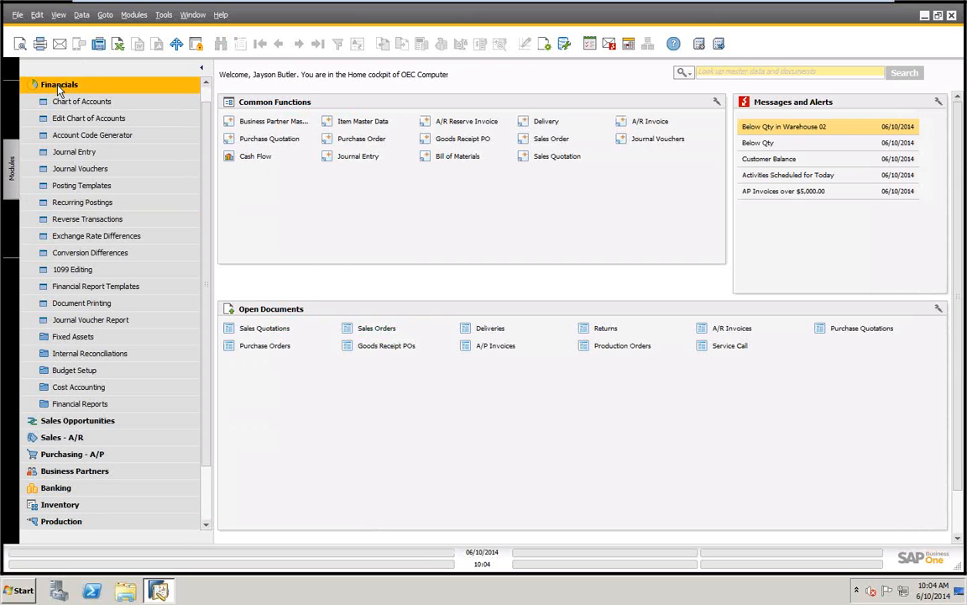
Collapse the Financials module and open the Item Master Data form from the Inventory module
{"action": "left_click", "coordinate": [51, 82]}
{"action": "left_click", "coordinate": [62, 202]}
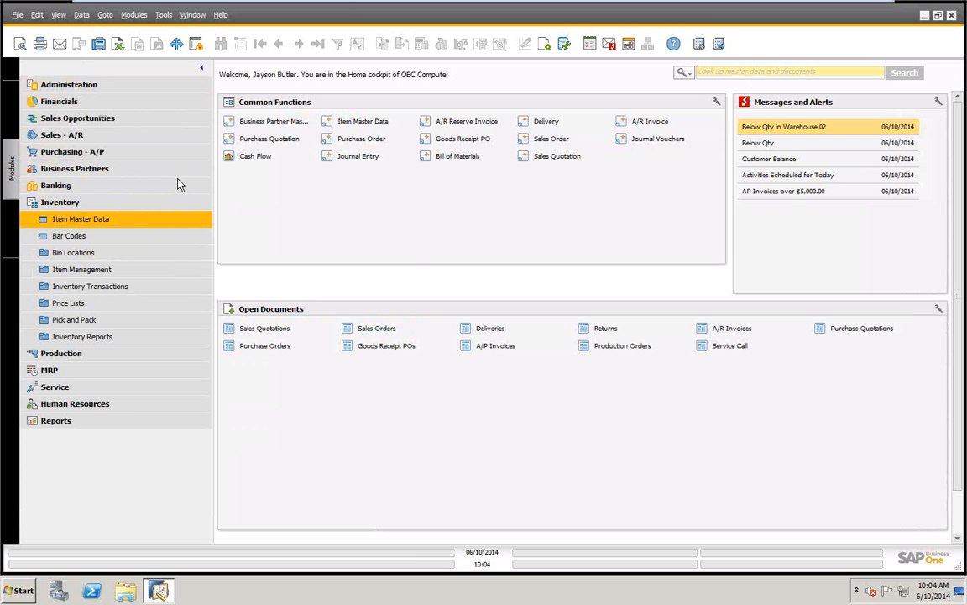
{"action": "left_click", "coordinate": [92, 220]}
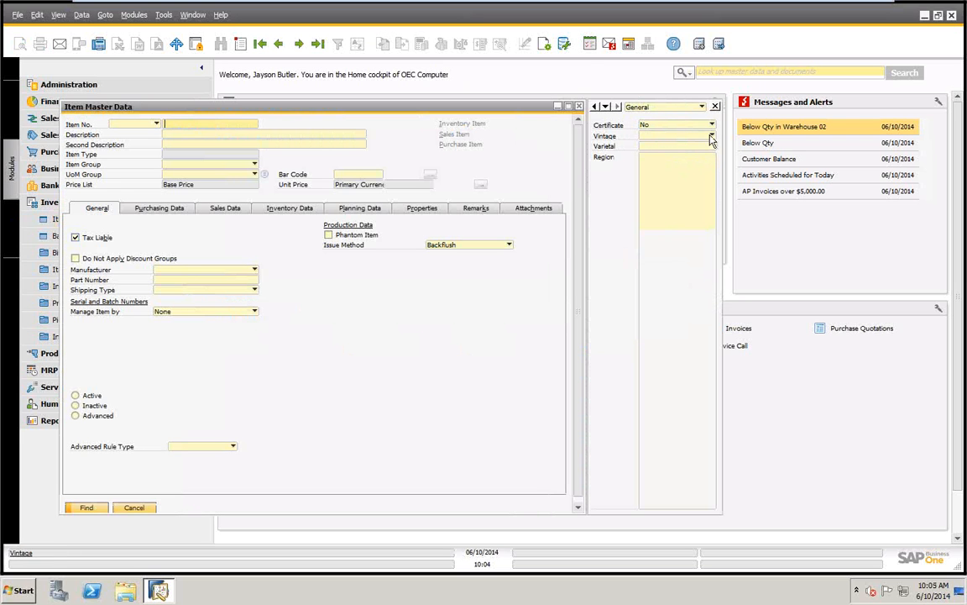
Examine the item form's Vintage options and the columns of the warehouse grid in the inventory data, and close the form
{"action": "left_click", "coordinate": [710, 135]}
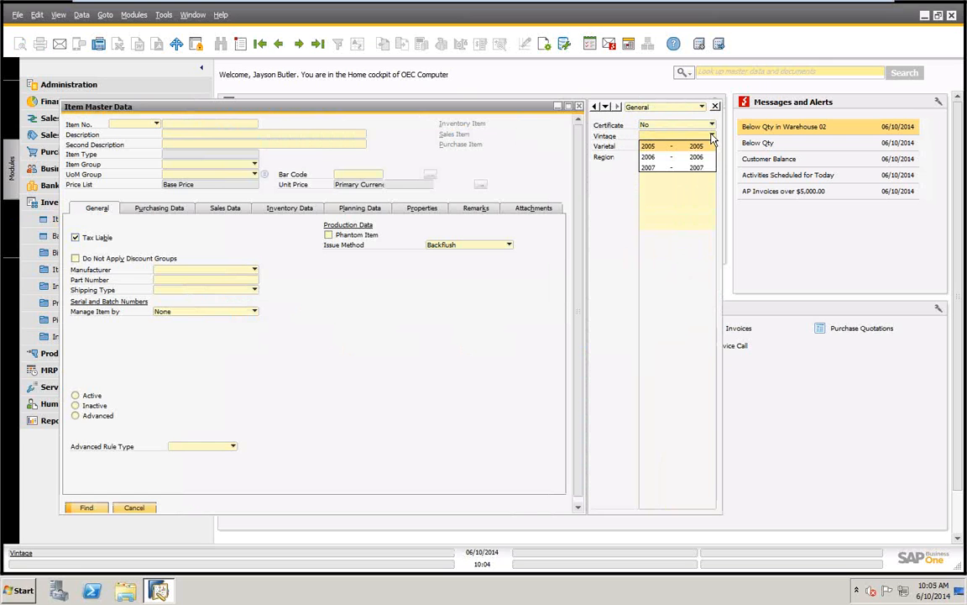
{"action": "left_click", "coordinate": [659, 125]}
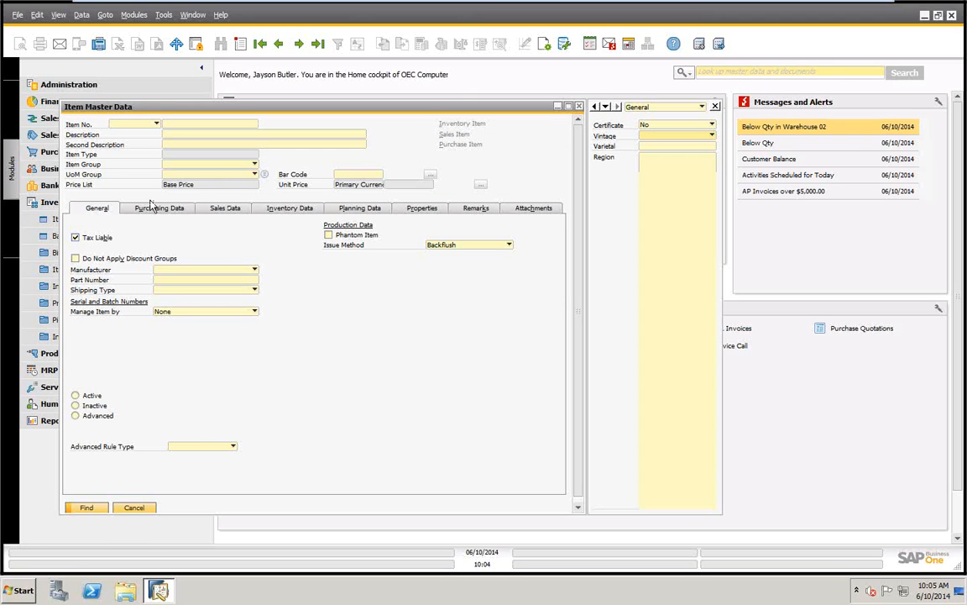
{"action": "left_click", "coordinate": [287, 207]}
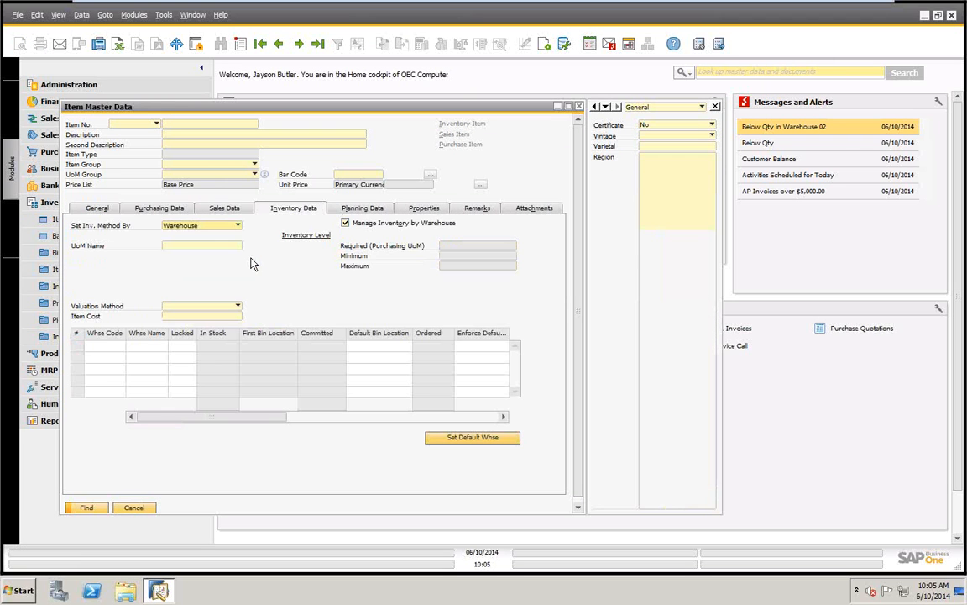
{"action": "left_click_drag", "start_coordinate": [177, 419], "coordinate": [401, 436]}
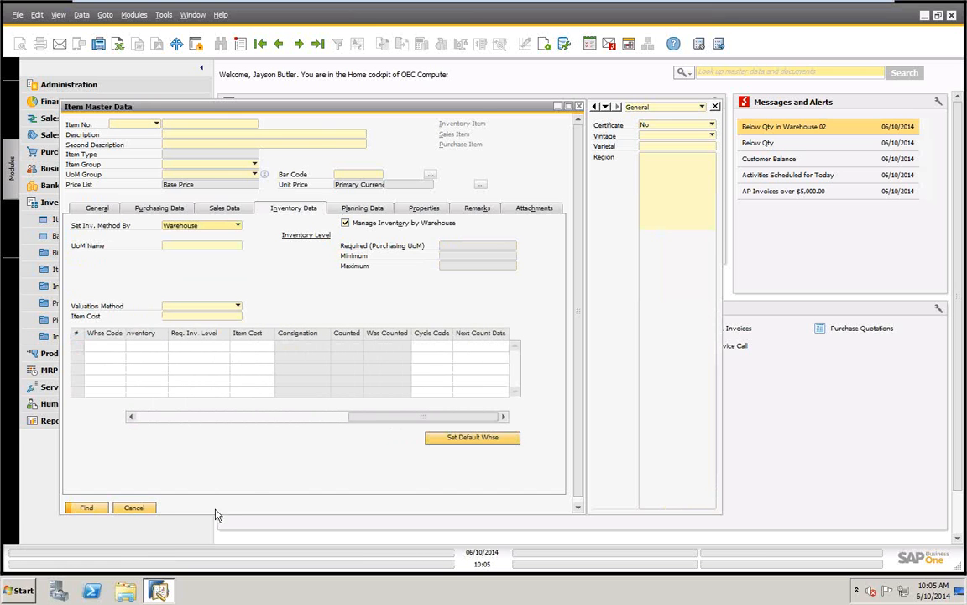
{"action": "left_click", "coordinate": [139, 510]}
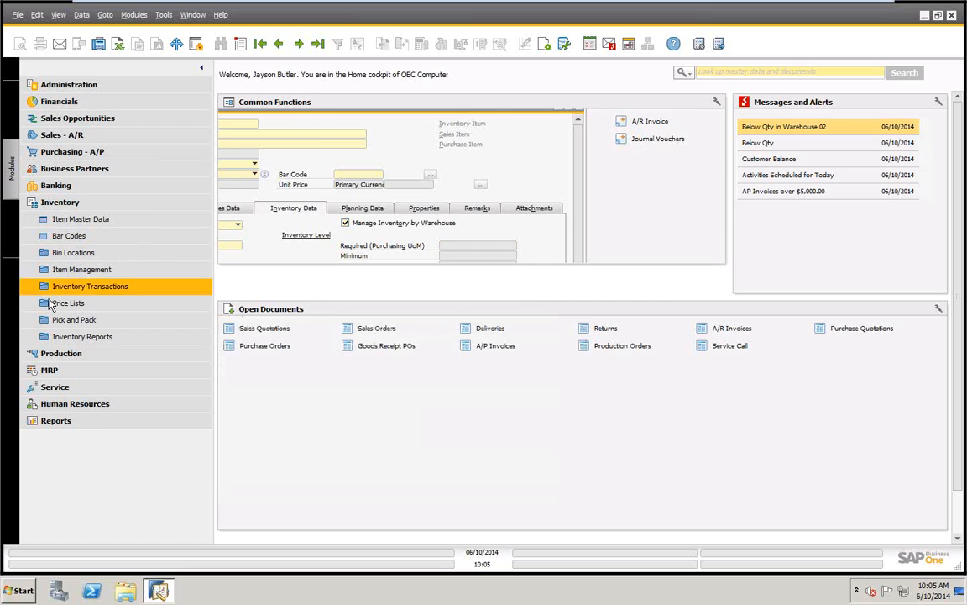
Collapse the Inventory module and view the document types in the Sales - A/R and Purchasing - A/P modules
{"action": "left_click", "coordinate": [61, 203]}
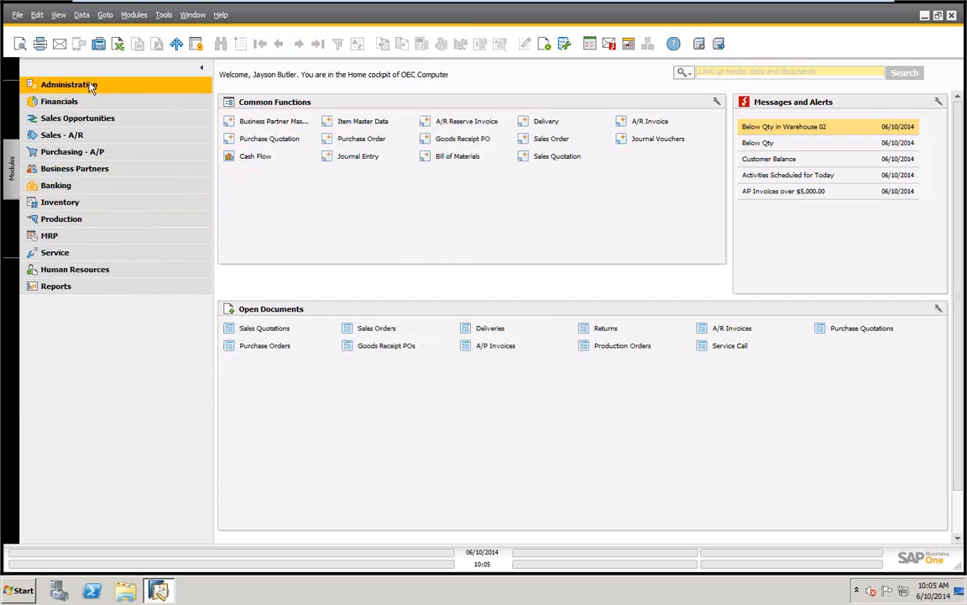
{"action": "left_click", "coordinate": [56, 137]}
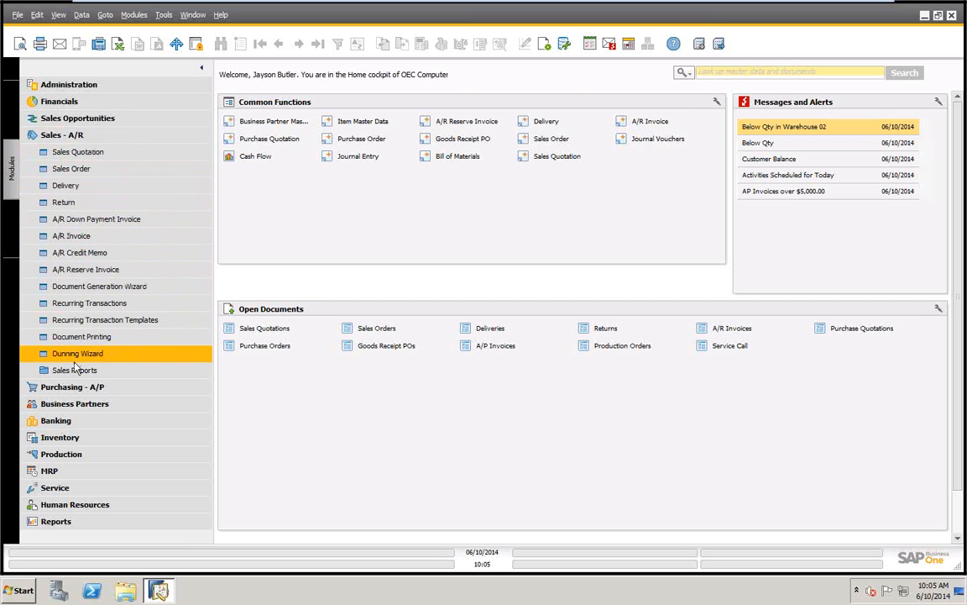
{"action": "left_click", "coordinate": [58, 135]}
{"action": "left_click", "coordinate": [61, 154]}
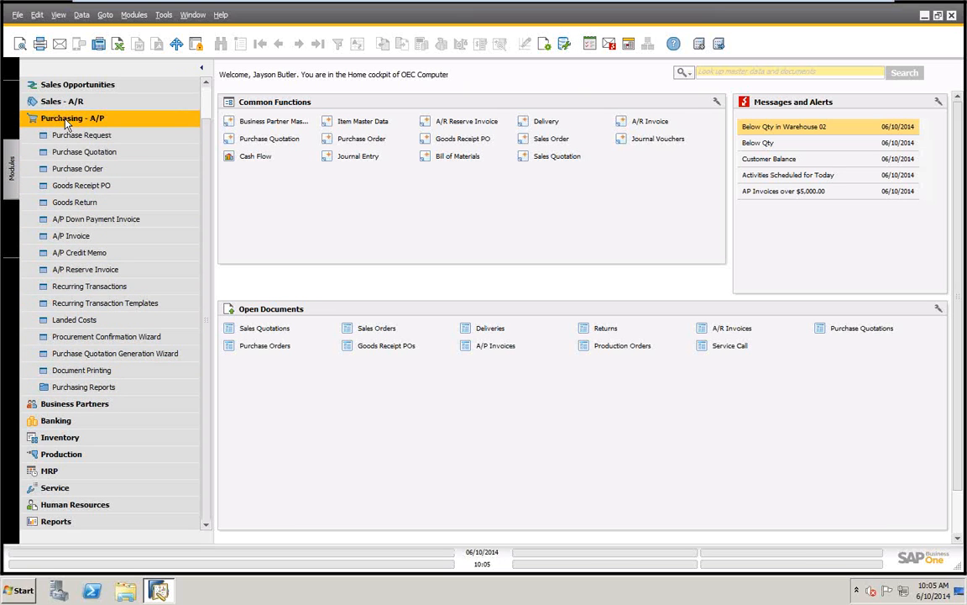
{"action": "left_click", "coordinate": [67, 122]}
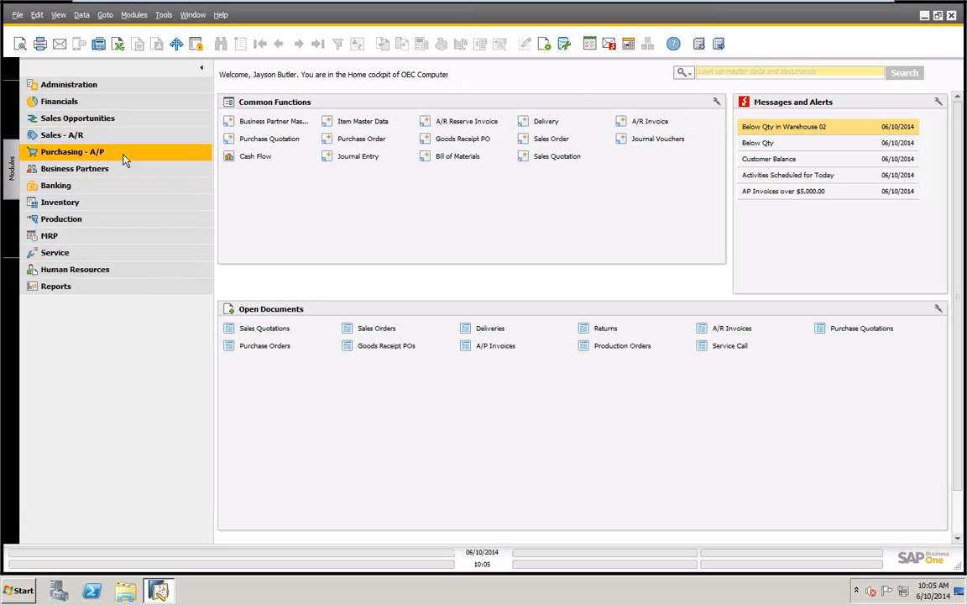
Open the Sales Order form from the Sales - A/R module and display the last sales order record
{"action": "left_click", "coordinate": [65, 138]}
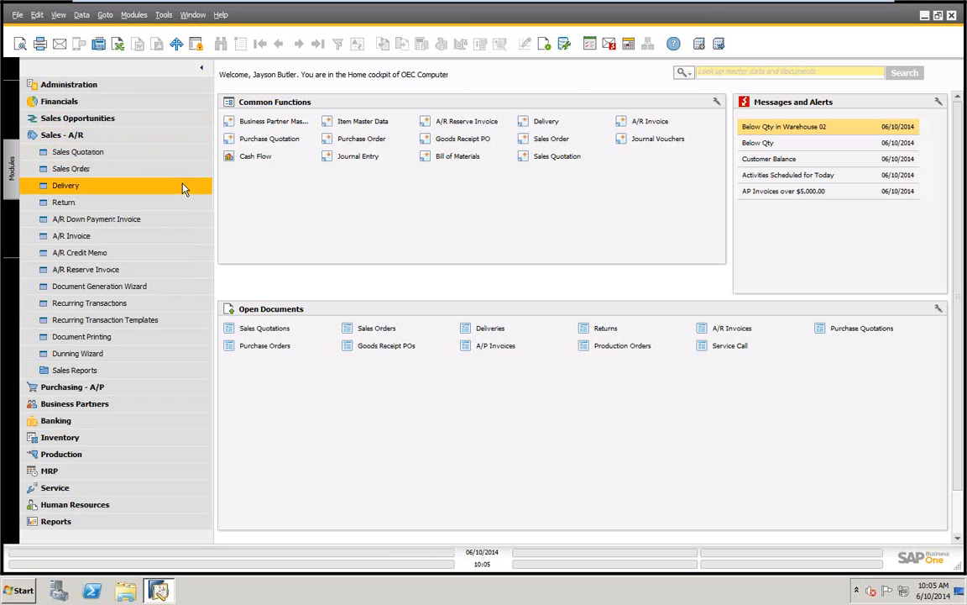
{"action": "left_click", "coordinate": [72, 168]}
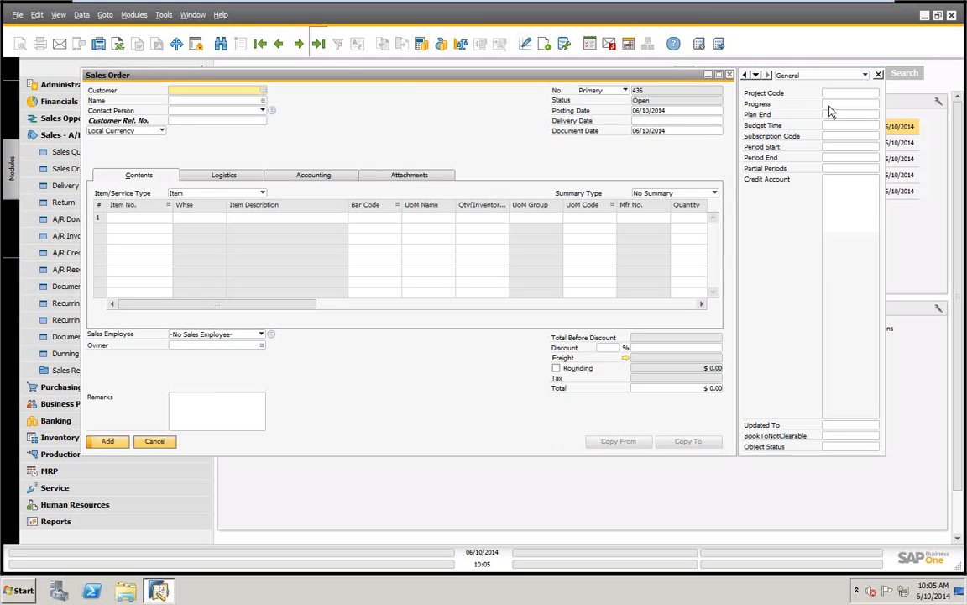
{"action": "left_click", "coordinate": [318, 44]}
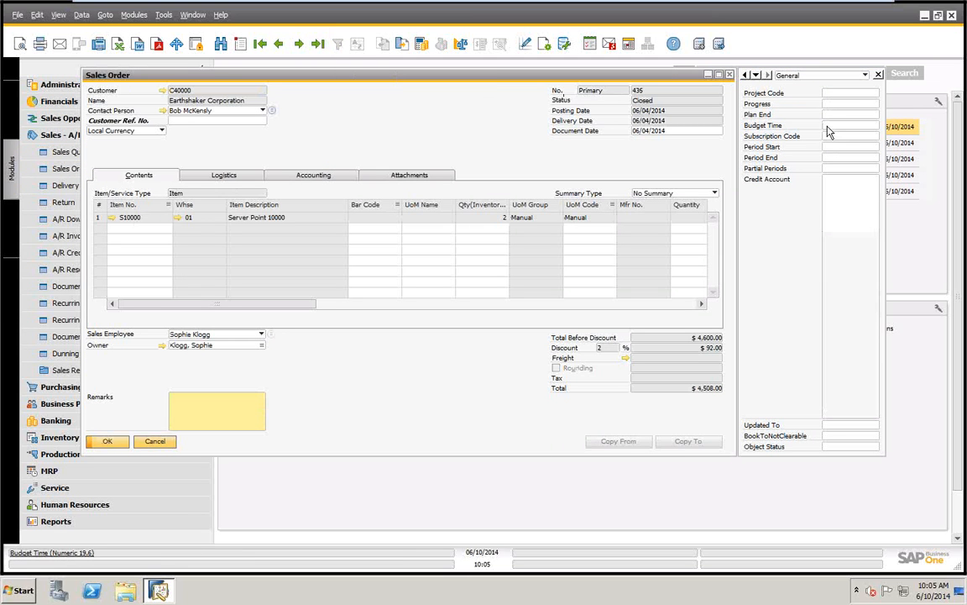
Set the sales order's user-defined Plan End date to 06/10/2014 and view the calculator of the Budget Time field
{"action": "left_click", "coordinate": [853, 114]}
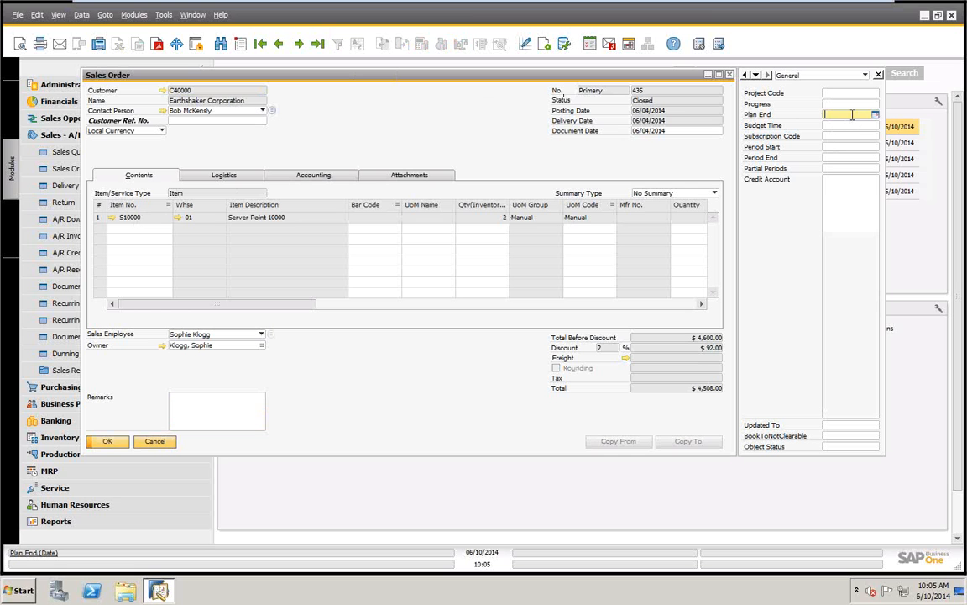
{"action": "left_click", "coordinate": [875, 115]}
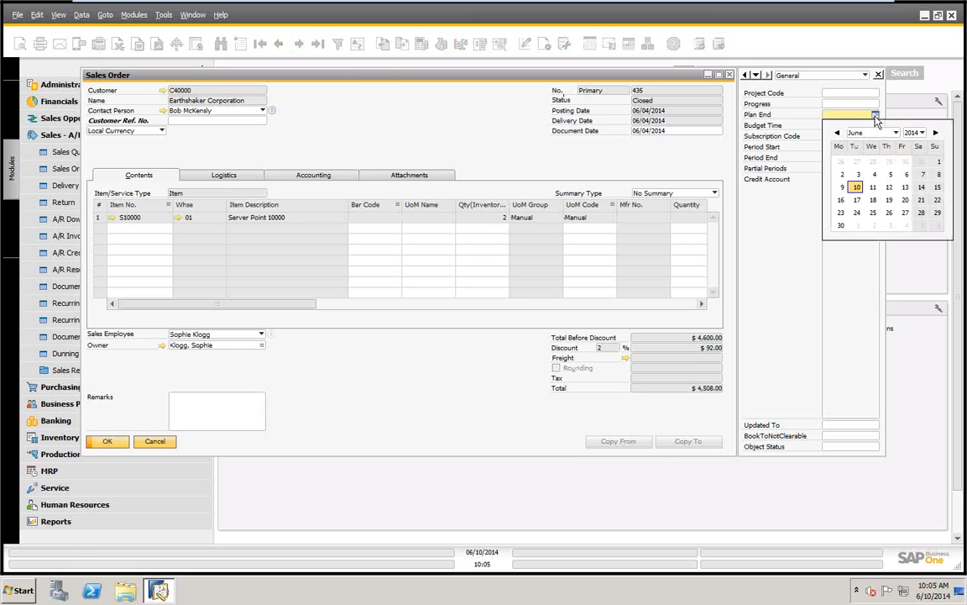
{"action": "left_click", "coordinate": [856, 188]}
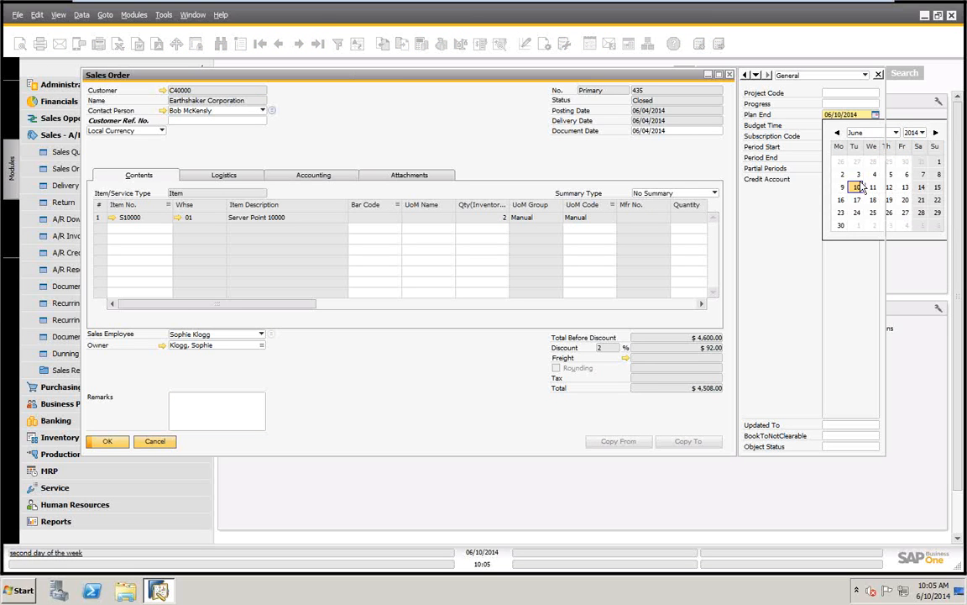
{"action": "key", "text": "Tab"}
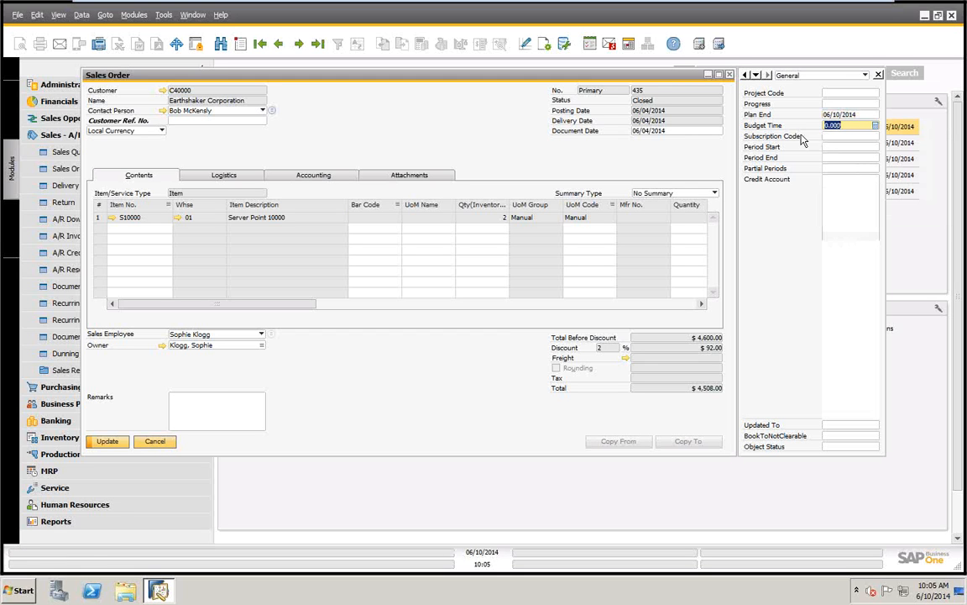
{"action": "left_click", "coordinate": [876, 126]}
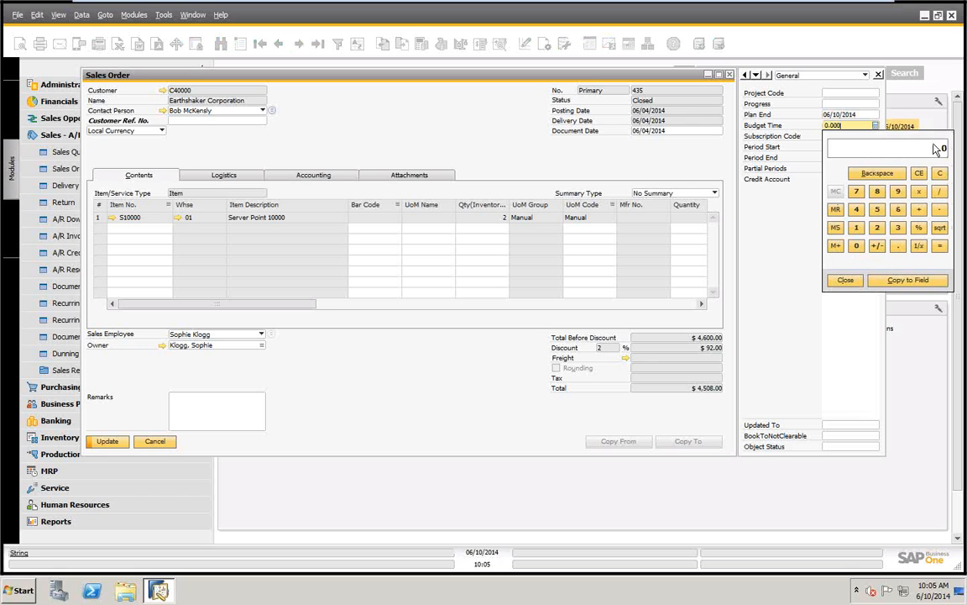
{"action": "left_click", "coordinate": [850, 281]}
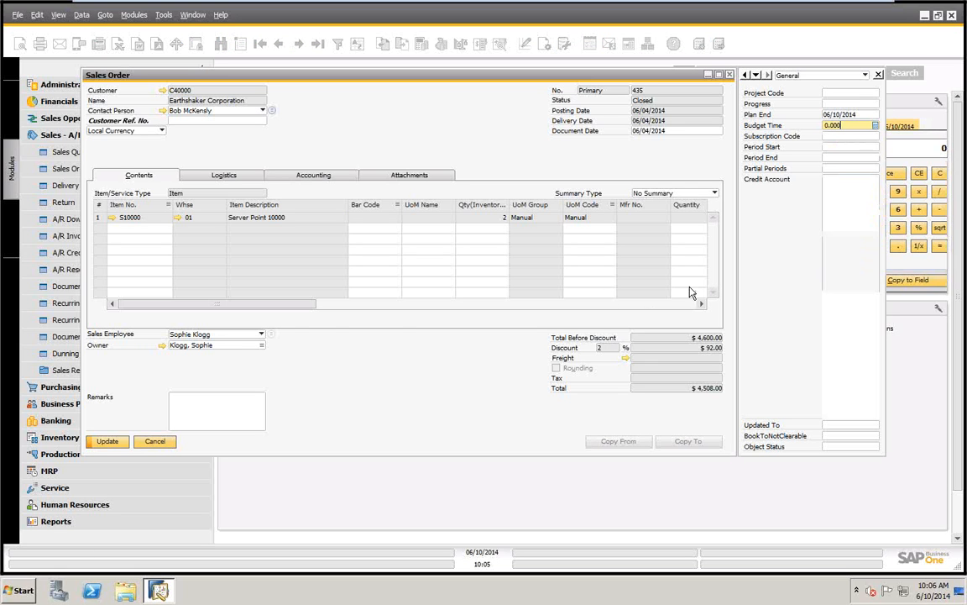
Examine the last columns of the sales order's item rows and close the form without updating it
{"action": "left_click_drag", "start_coordinate": [273, 313], "coordinate": [697, 316]}
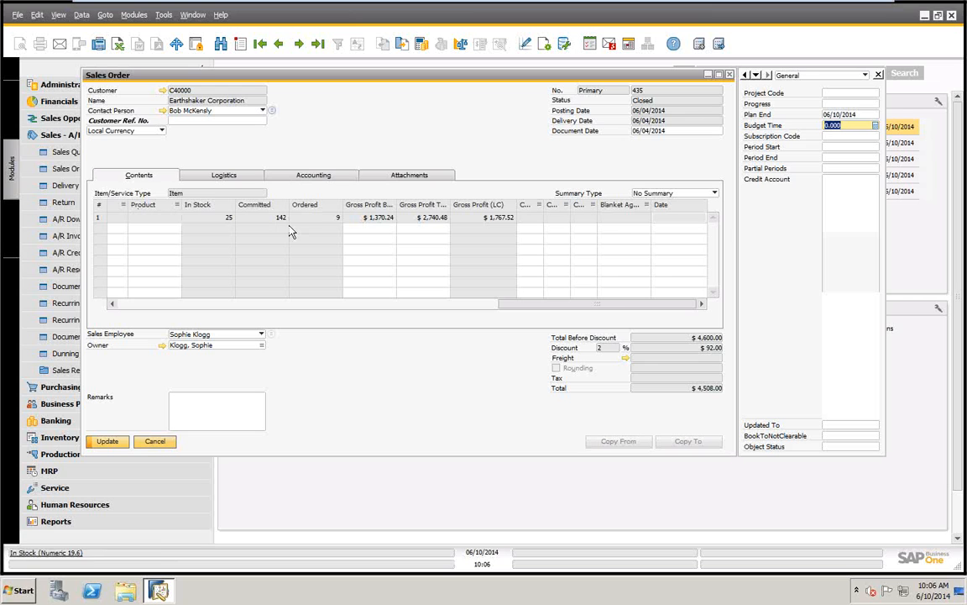
{"action": "left_click", "coordinate": [157, 441]}
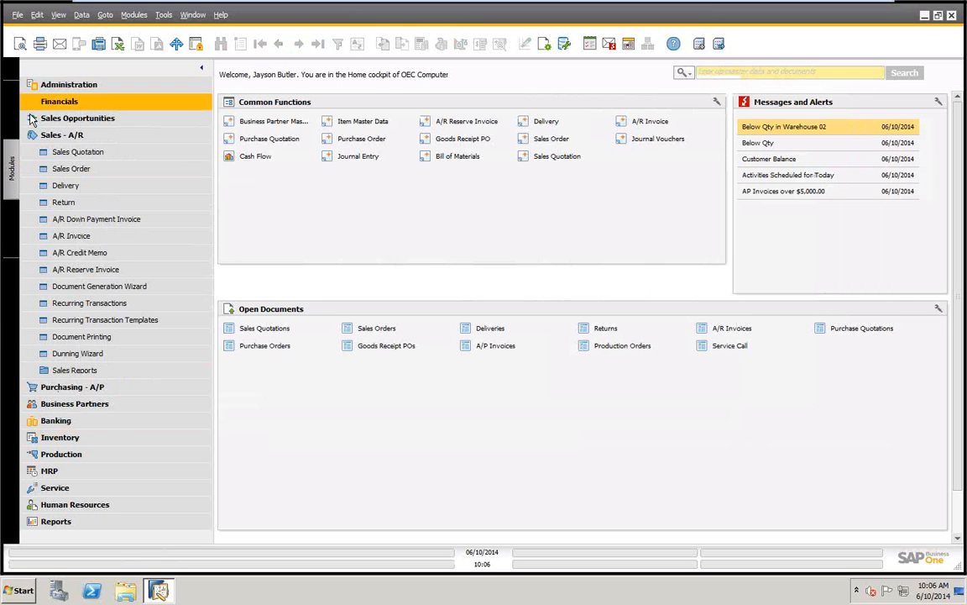
Collapse the Sales - A/R module and open the User-Defined Fields - Management window
{"action": "left_click", "coordinate": [59, 137]}
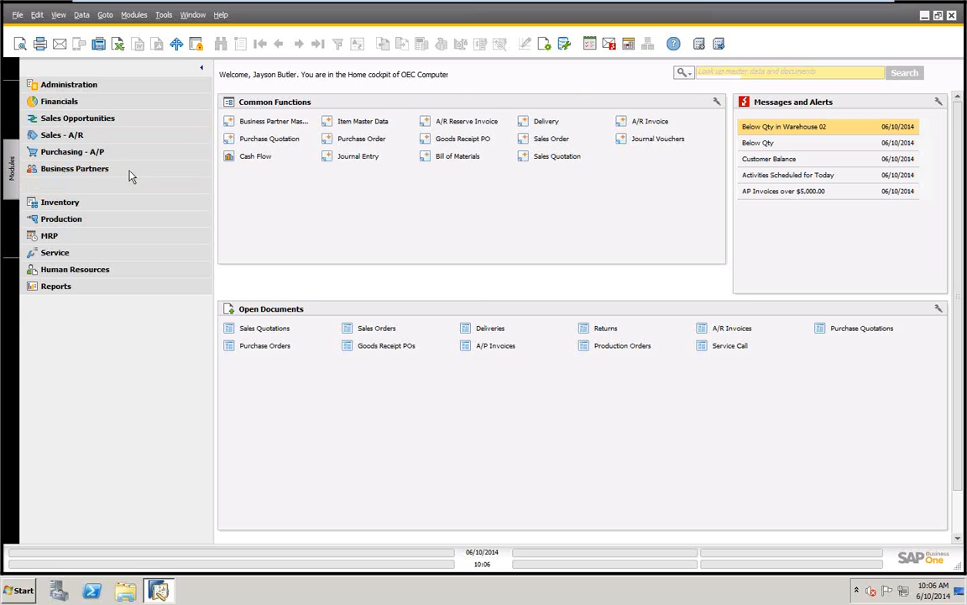
{"action": "left_click", "coordinate": [163, 15]}
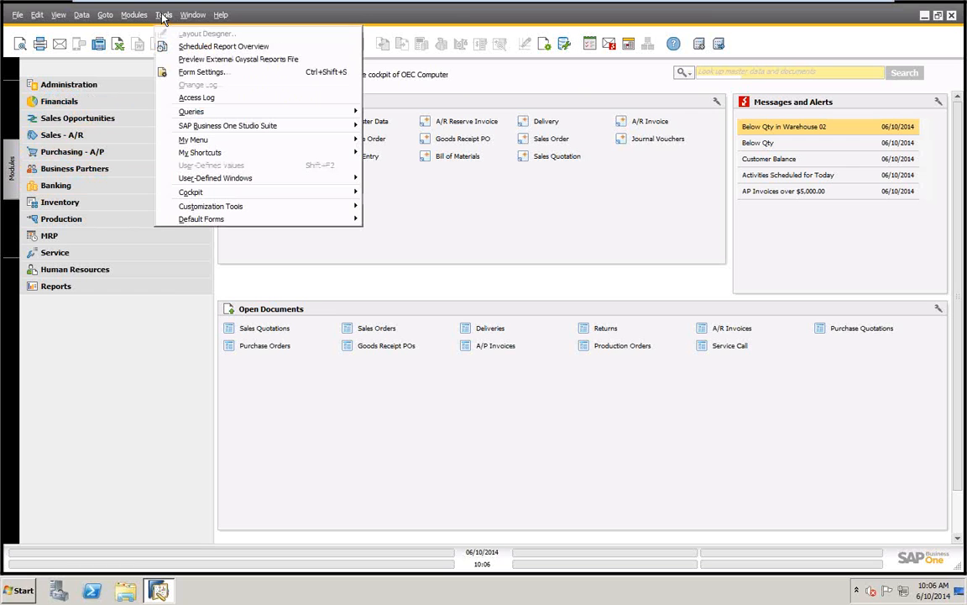
{"action": "mouse_move", "coordinate": [202, 210]}
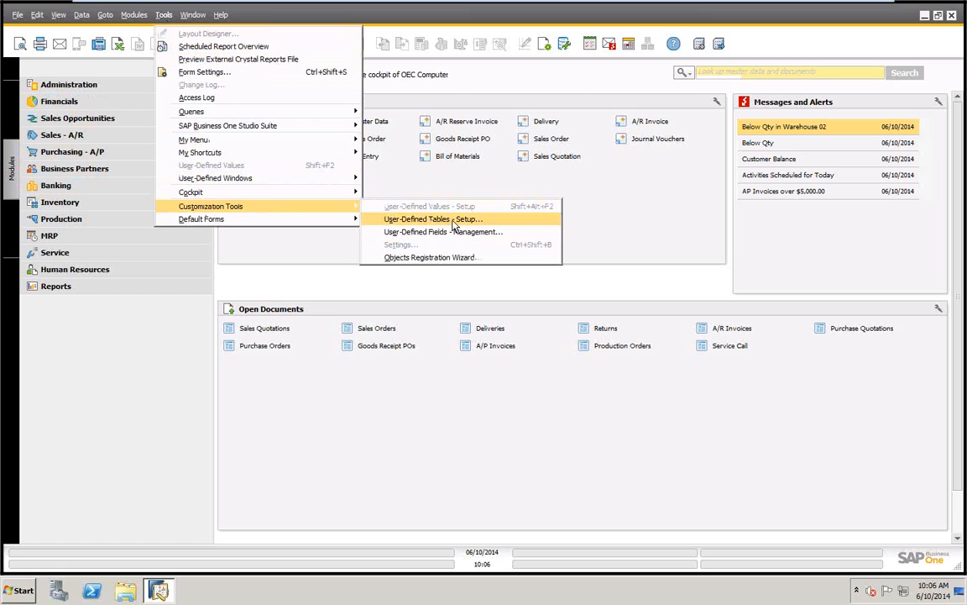
{"action": "left_click", "coordinate": [438, 236]}
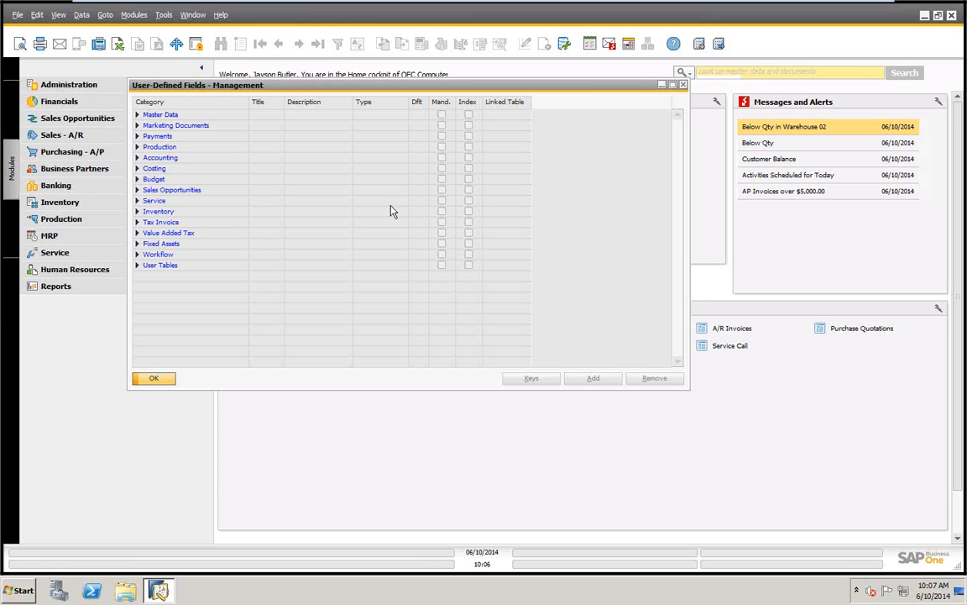
List the user-defined fields of business partners, their addresses and contact persons under Master Data, and widen the Title and Type columns
{"action": "left_click", "coordinate": [137, 115]}
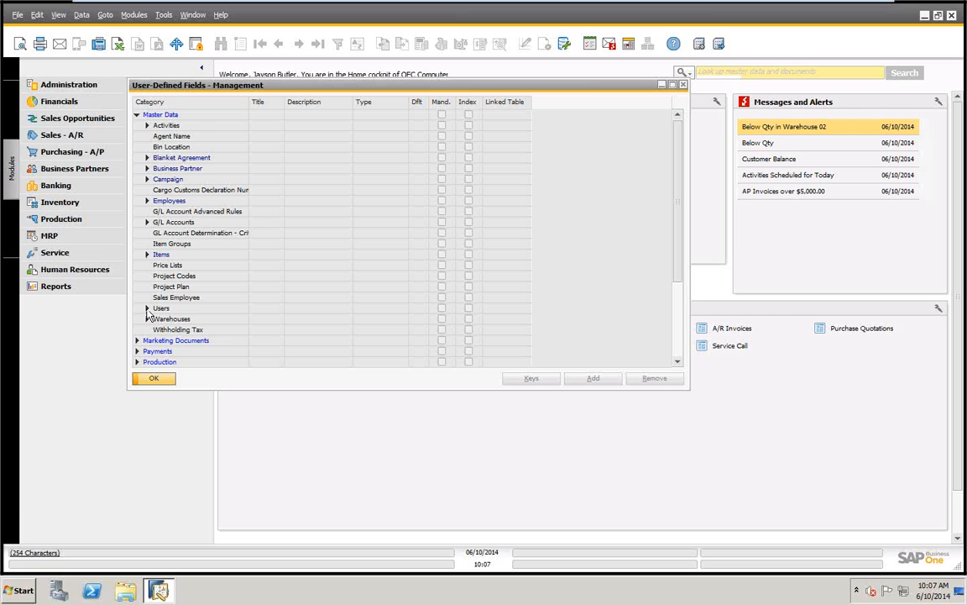
{"action": "left_click", "coordinate": [147, 169]}
{"action": "left_click", "coordinate": [156, 179]}
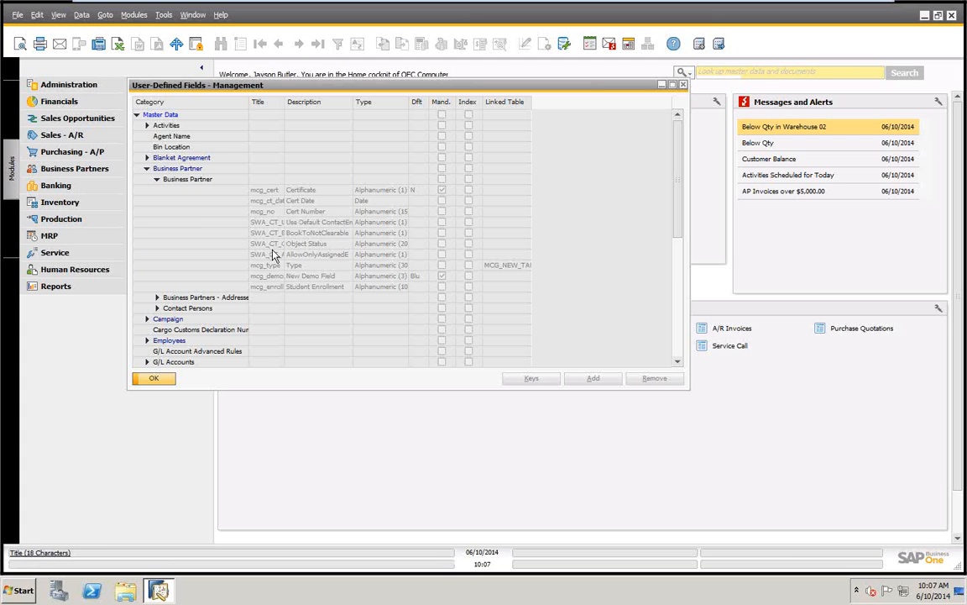
{"action": "left_click", "coordinate": [156, 298]}
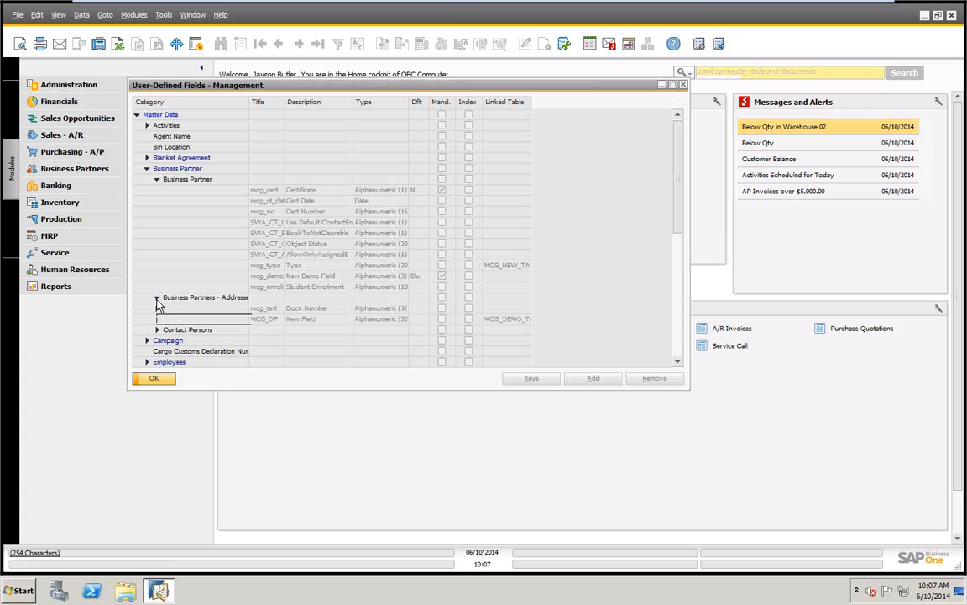
{"action": "left_click", "coordinate": [156, 330]}
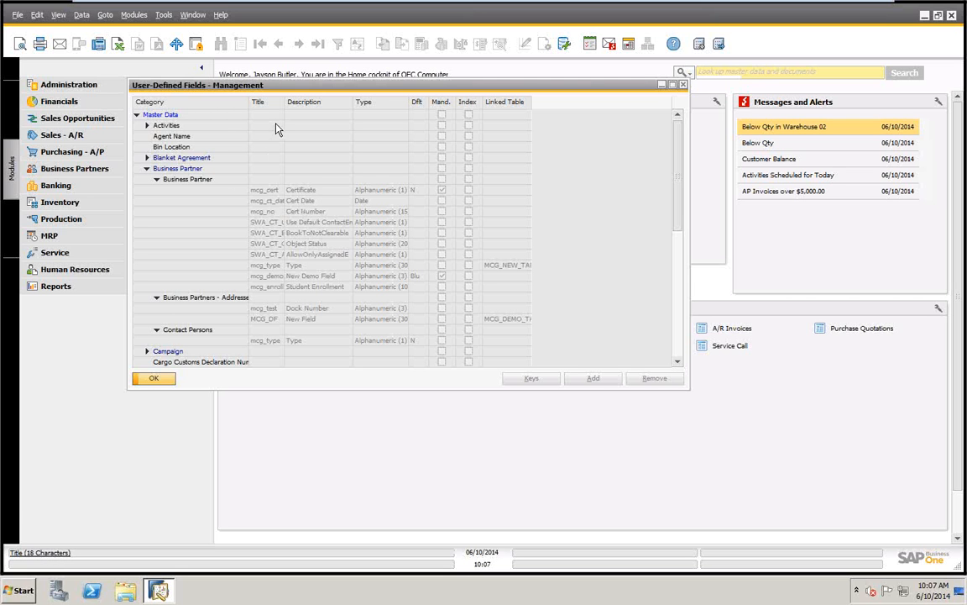
{"action": "left_click_drag", "start_coordinate": [285, 101], "coordinate": [321, 102]}
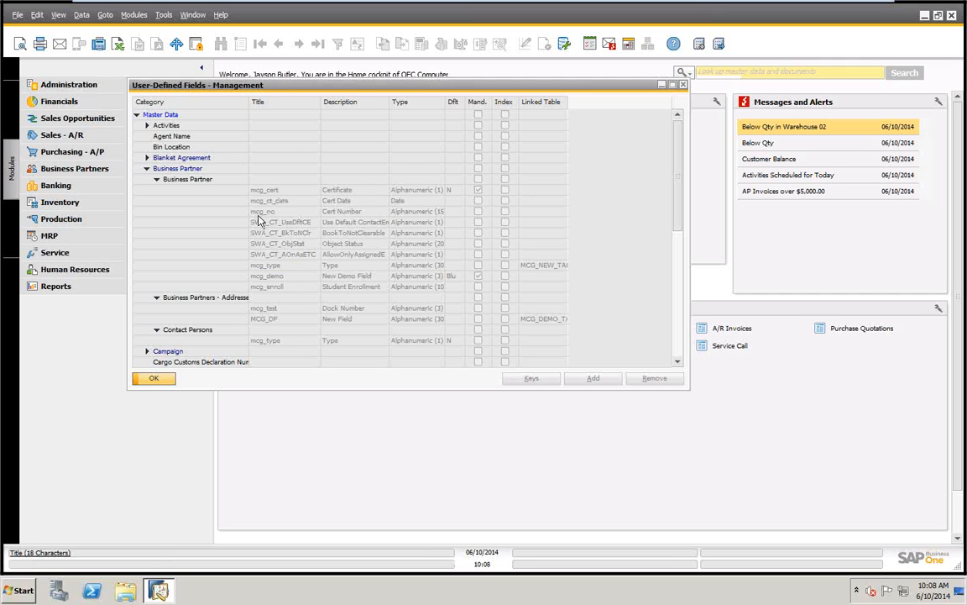
{"action": "double_click", "coordinate": [444, 103]}
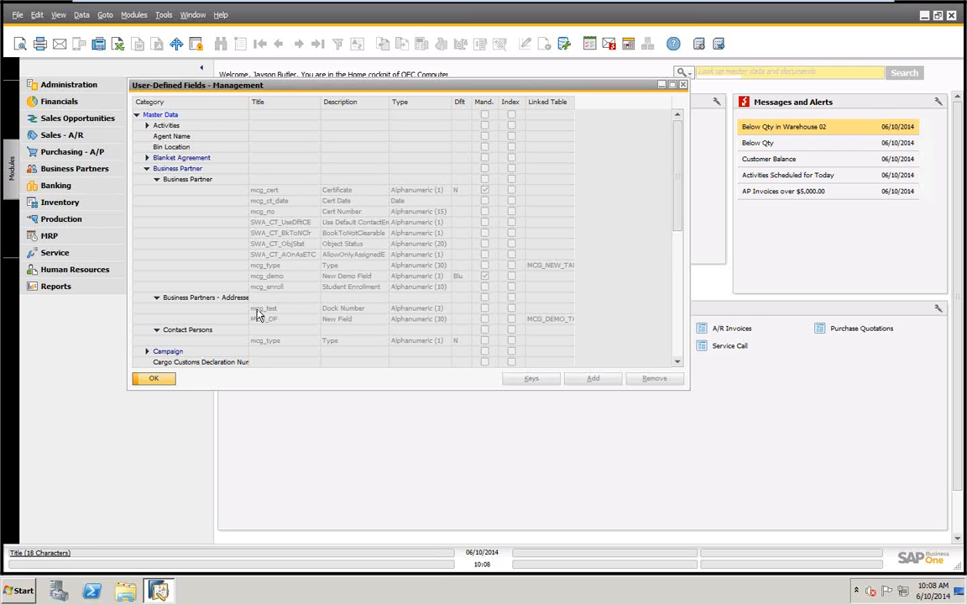
Collapse Master Data and examine the user-defined fields of the Title and Rows categories under Marketing Documents
{"action": "left_click", "coordinate": [136, 116]}
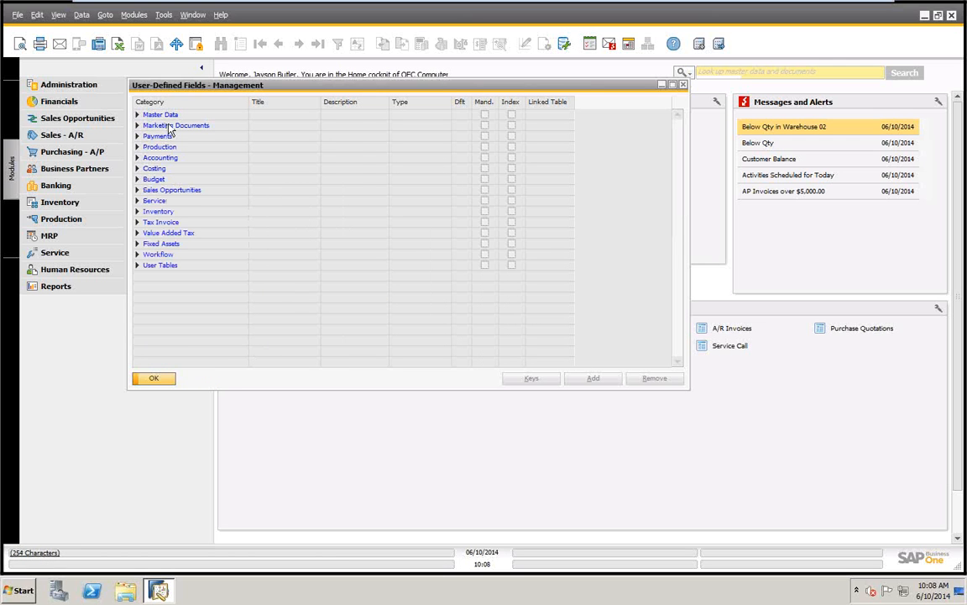
{"action": "left_click", "coordinate": [138, 126]}
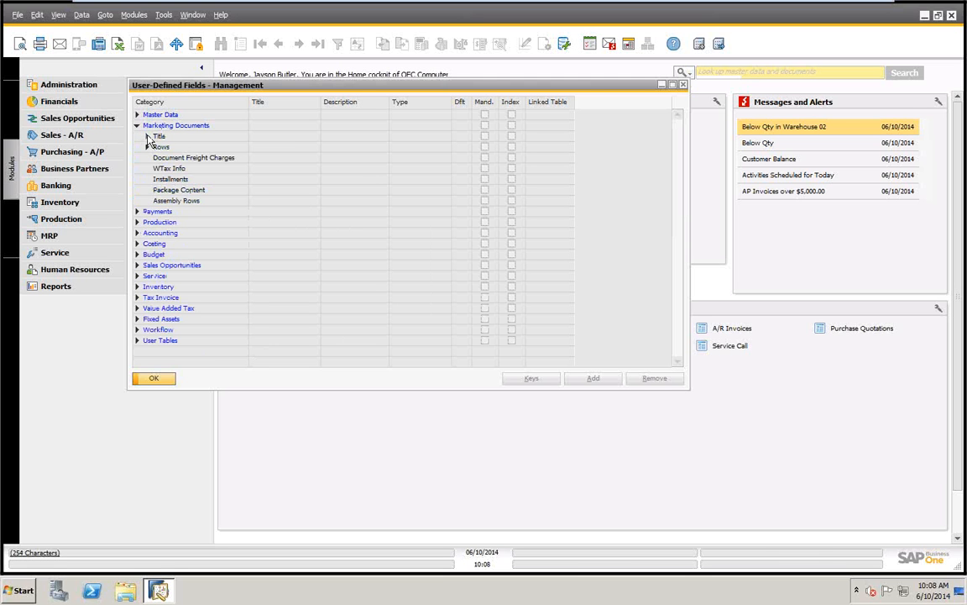
{"action": "left_click", "coordinate": [147, 136]}
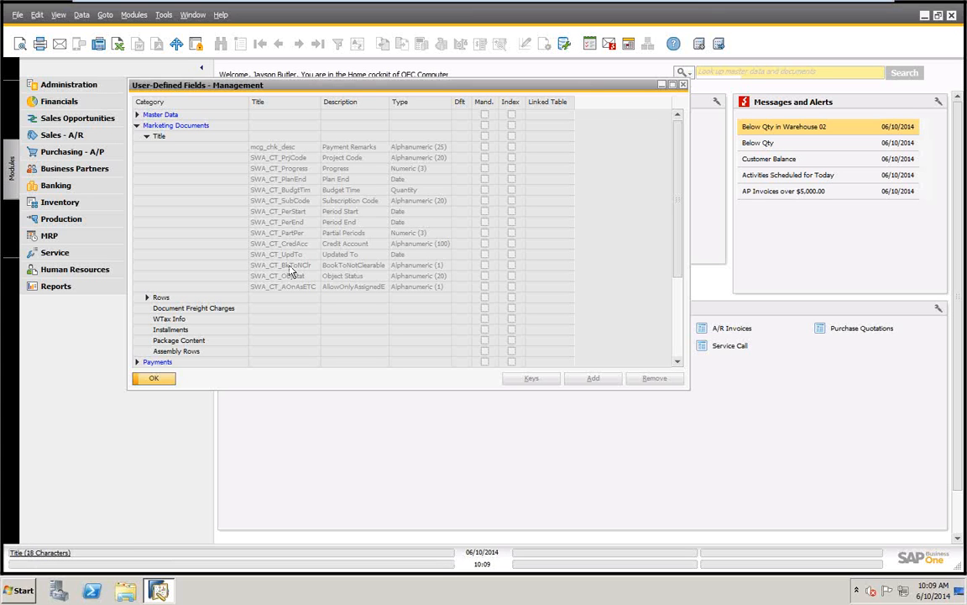
{"action": "left_click", "coordinate": [147, 299]}
{"action": "scroll", "coordinate": [382, 330], "scroll_direction": "down", "scroll_amount": 2}
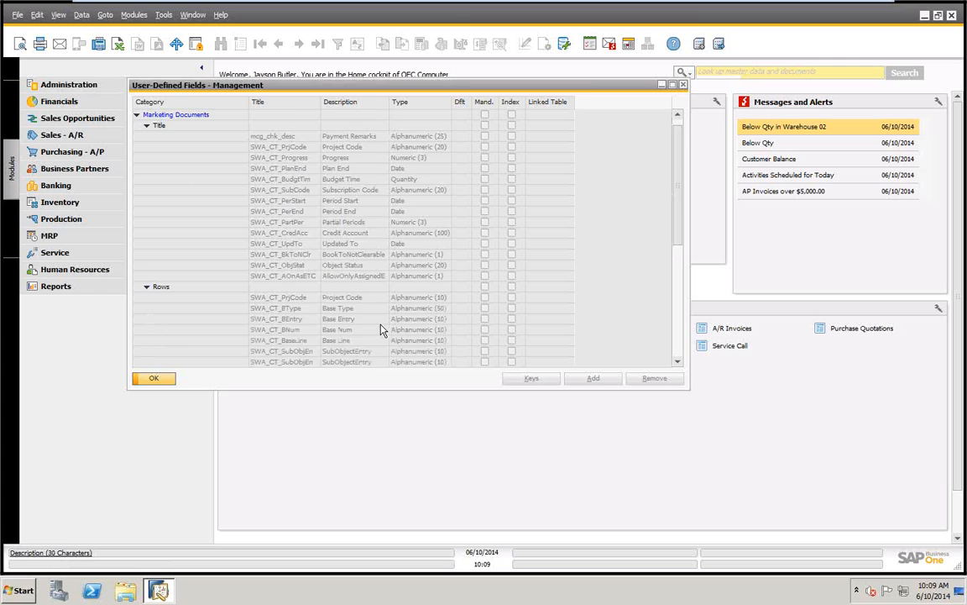
{"action": "scroll", "coordinate": [382, 330], "scroll_direction": "down", "scroll_amount": 1}
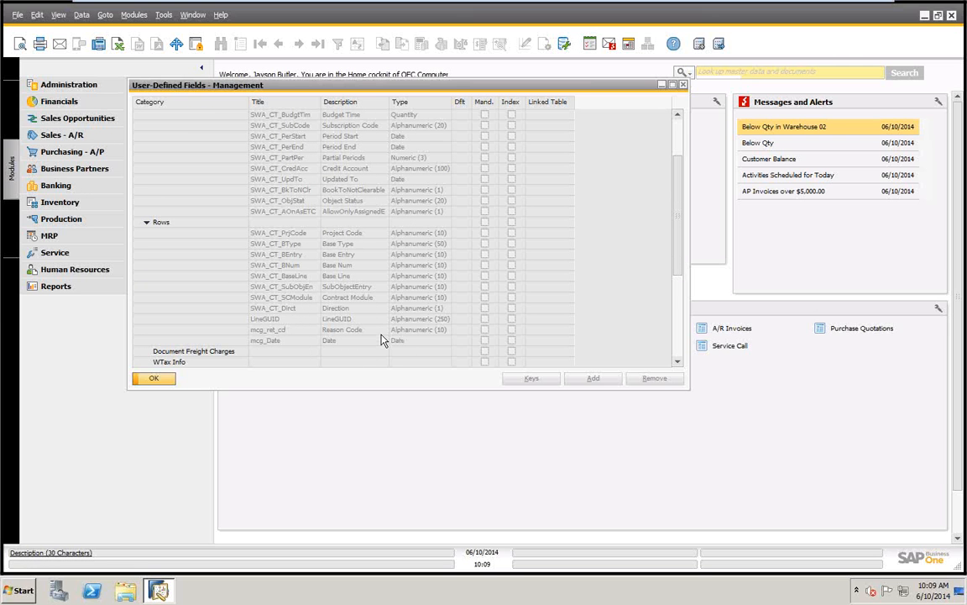
Examine the field definition of mcg_chk_desc in the Title category of Marketing Documents and close it without changes
{"action": "scroll", "coordinate": [382, 340], "scroll_direction": "up", "scroll_amount": 1}
{"action": "scroll", "coordinate": [382, 340], "scroll_direction": "up", "scroll_amount": 3}
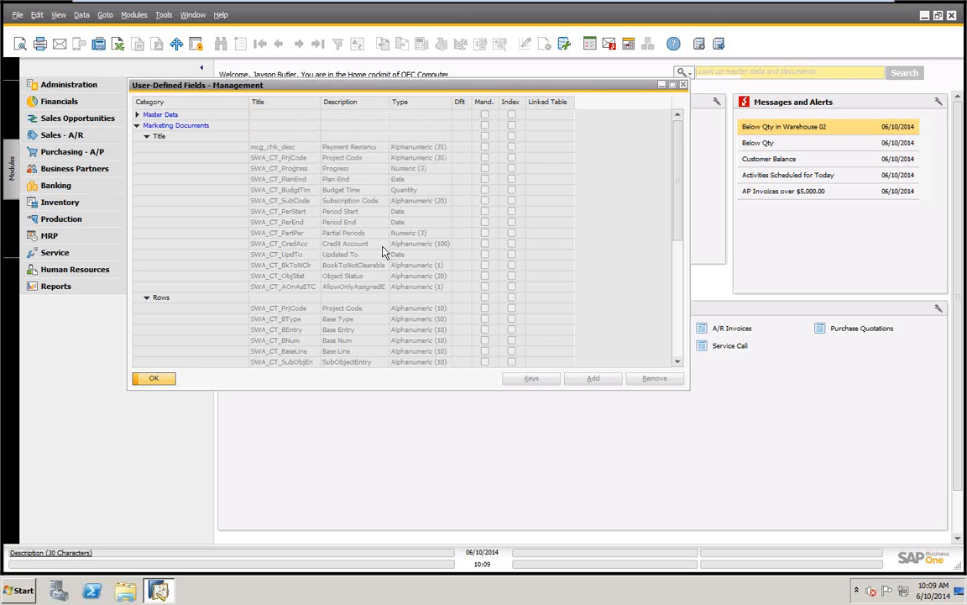
{"action": "left_click", "coordinate": [277, 149]}
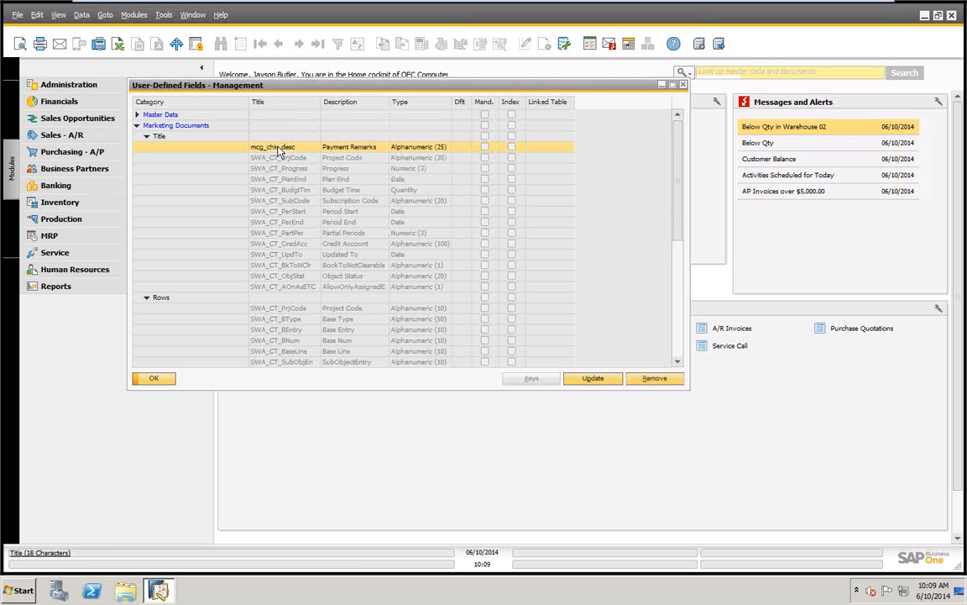
{"action": "left_click", "coordinate": [592, 379]}
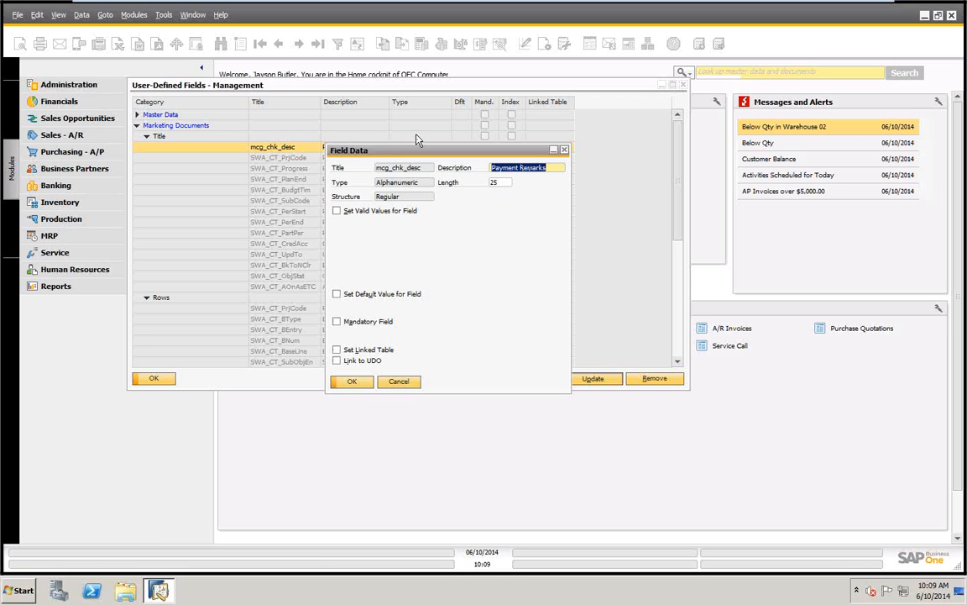
{"action": "left_click", "coordinate": [399, 382]}
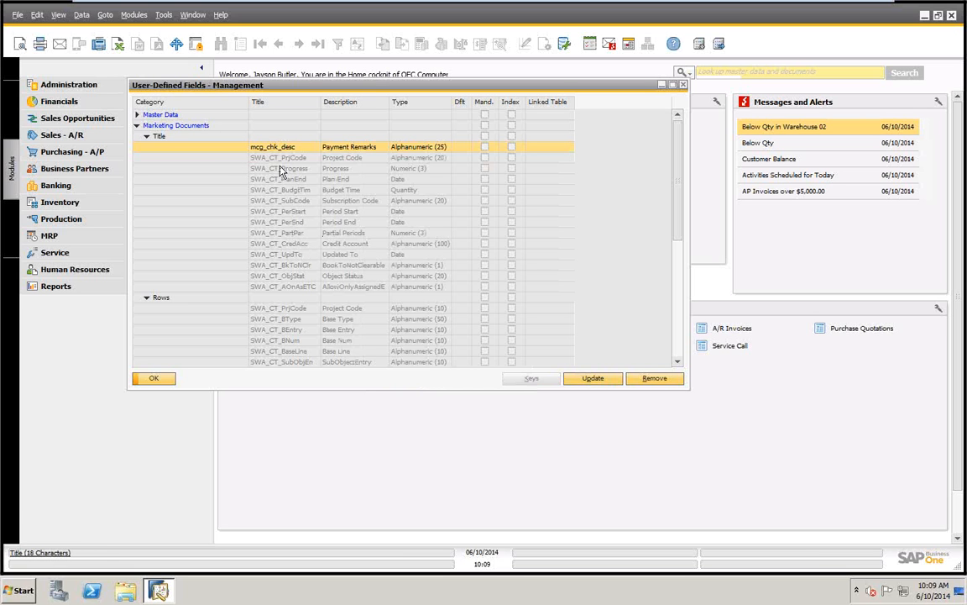
Expand the Business Partner category under Master Data and open the definition of the mcg_type field
{"action": "left_click", "coordinate": [137, 116]}
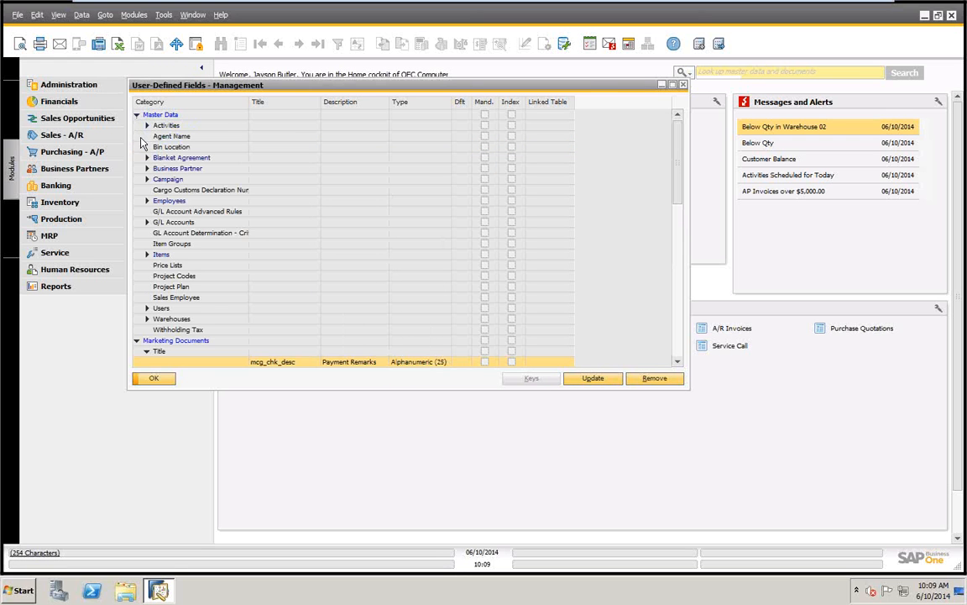
{"action": "left_click", "coordinate": [147, 168]}
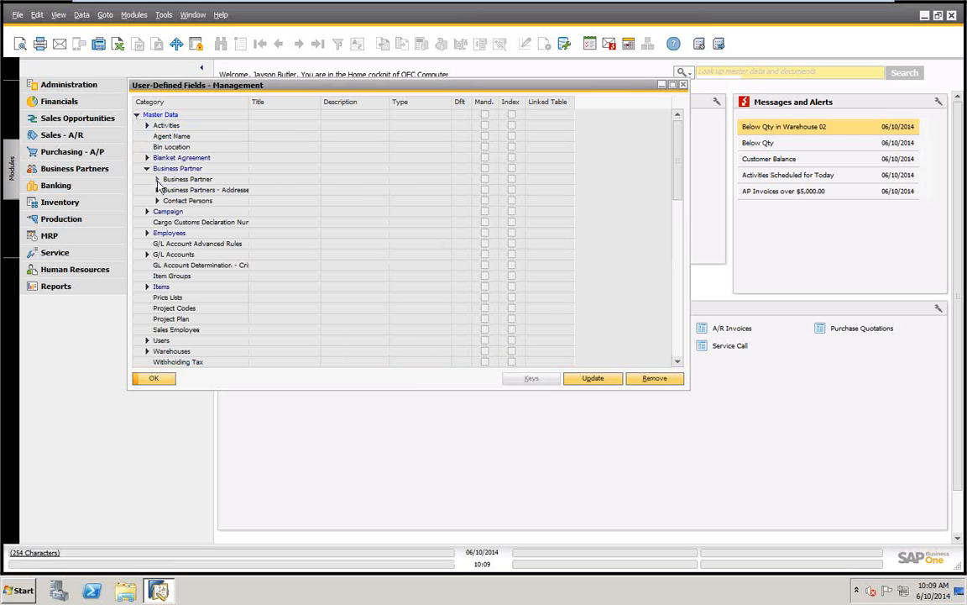
{"action": "left_click", "coordinate": [157, 181]}
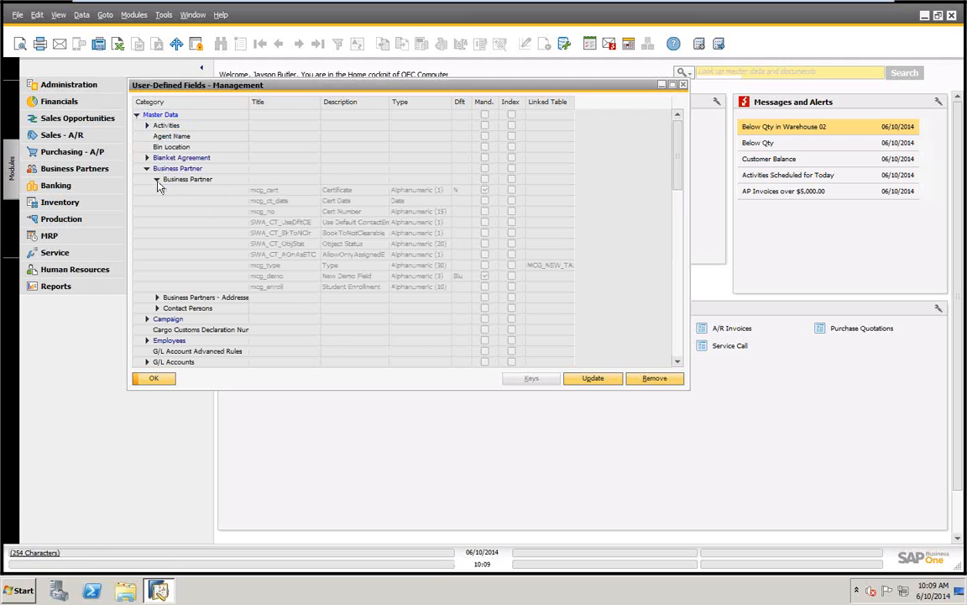
{"action": "left_click", "coordinate": [335, 267]}
{"action": "left_click", "coordinate": [594, 380]}
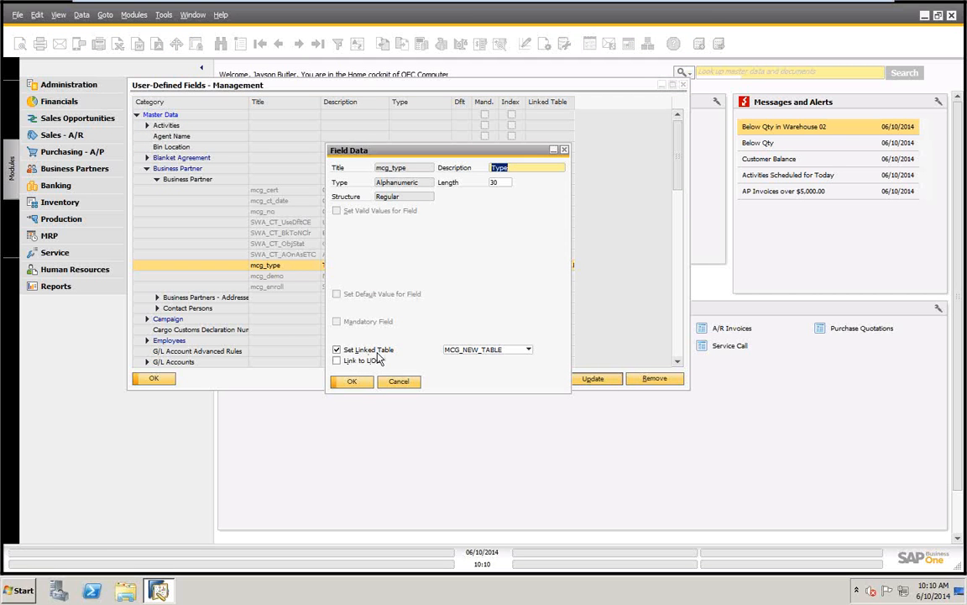
Examine the tables available as linked table for mcg_type and cancel the field definition without changes
{"action": "left_click", "coordinate": [529, 351]}
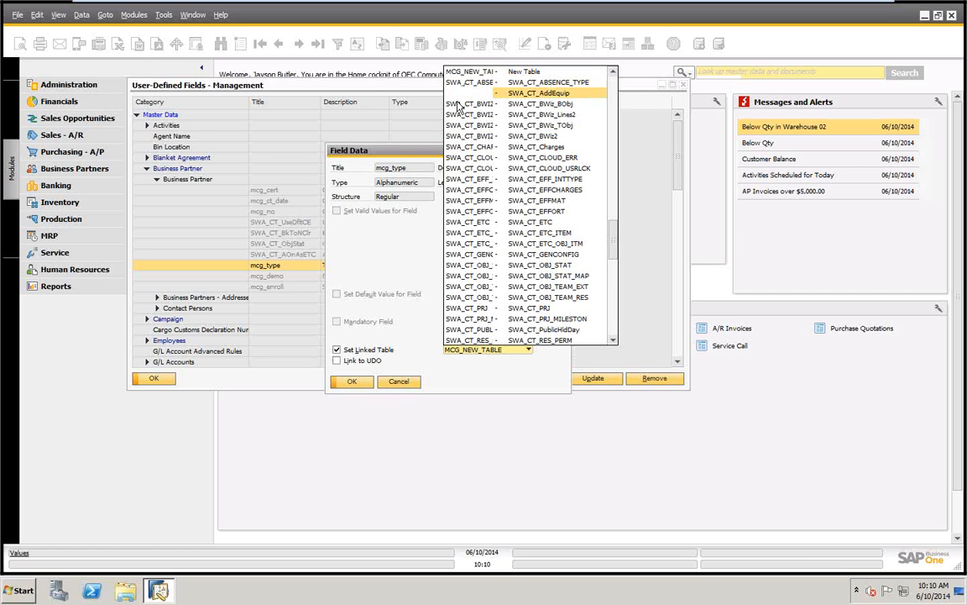
{"action": "left_click_drag", "start_coordinate": [614, 241], "coordinate": [615, 93]}
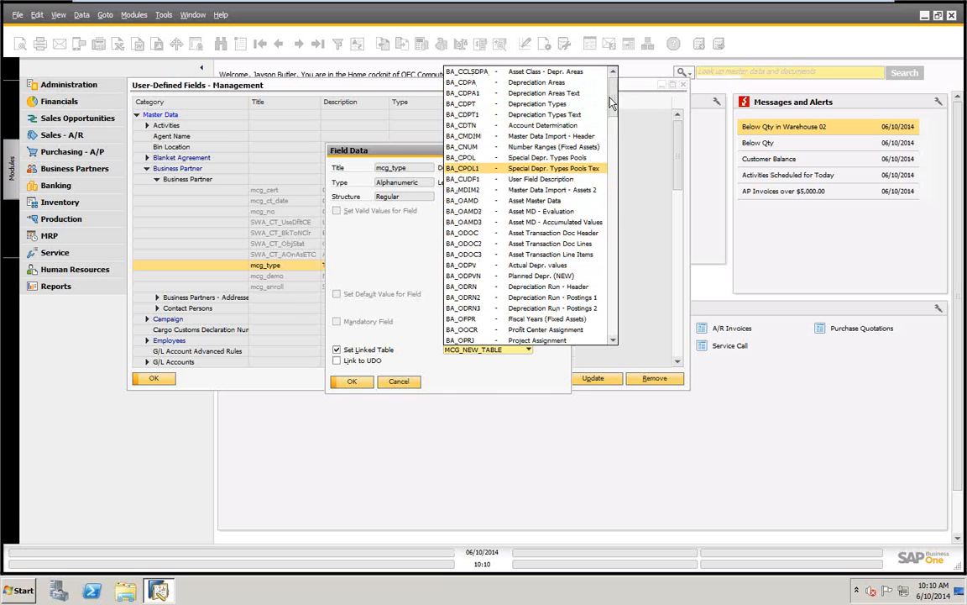
{"action": "left_click_drag", "start_coordinate": [611, 110], "coordinate": [614, 117]}
{"action": "scroll", "coordinate": [615, 146], "scroll_direction": "down", "scroll_amount": 3}
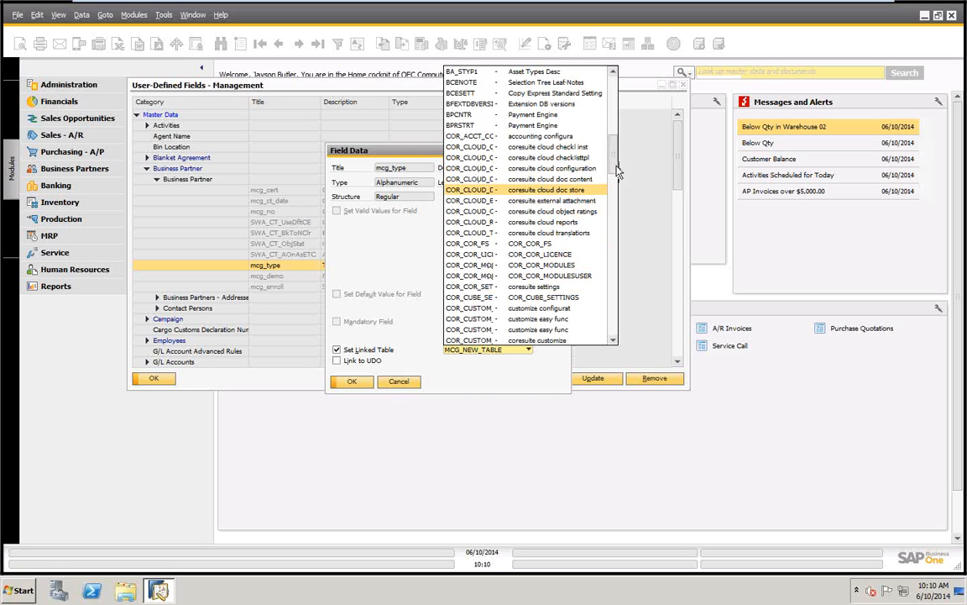
{"action": "left_click_drag", "start_coordinate": [617, 162], "coordinate": [611, 282]}
{"action": "left_click", "coordinate": [413, 257]}
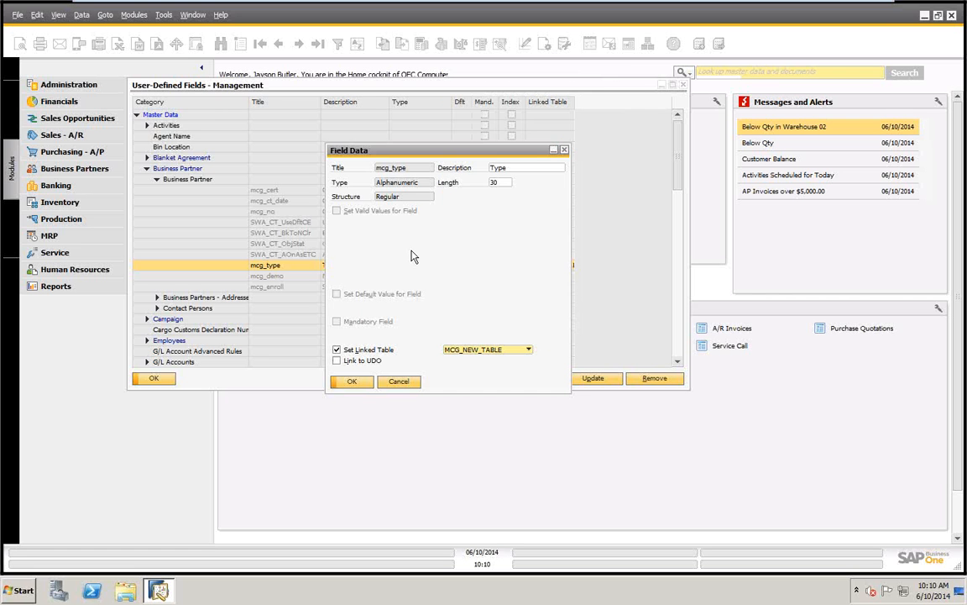
{"action": "left_click", "coordinate": [399, 382]}
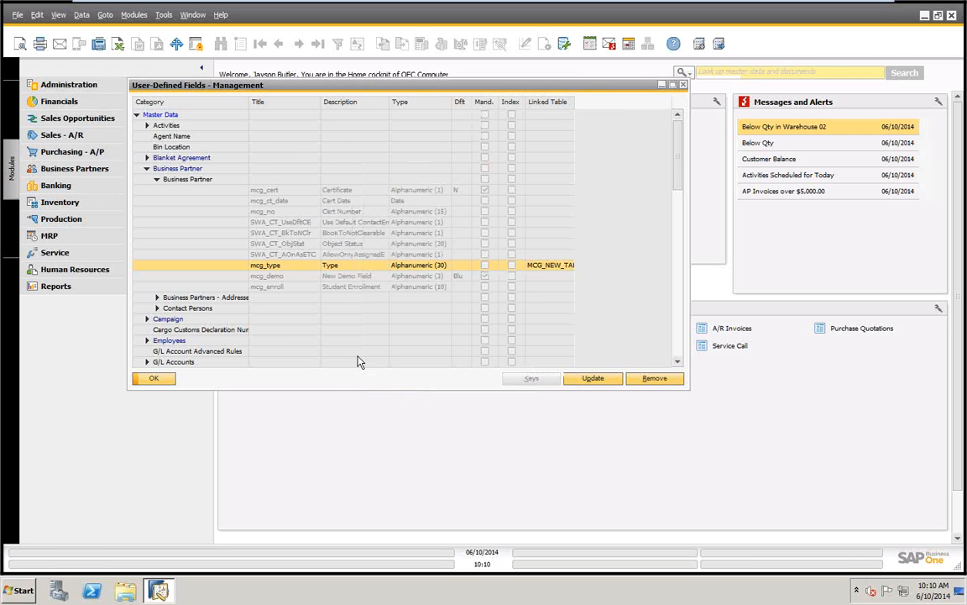
Define a new Business Partner field titled mcg_demo_1 with the description New Demo, and decline to continue adding it
{"action": "left_click", "coordinate": [185, 180]}
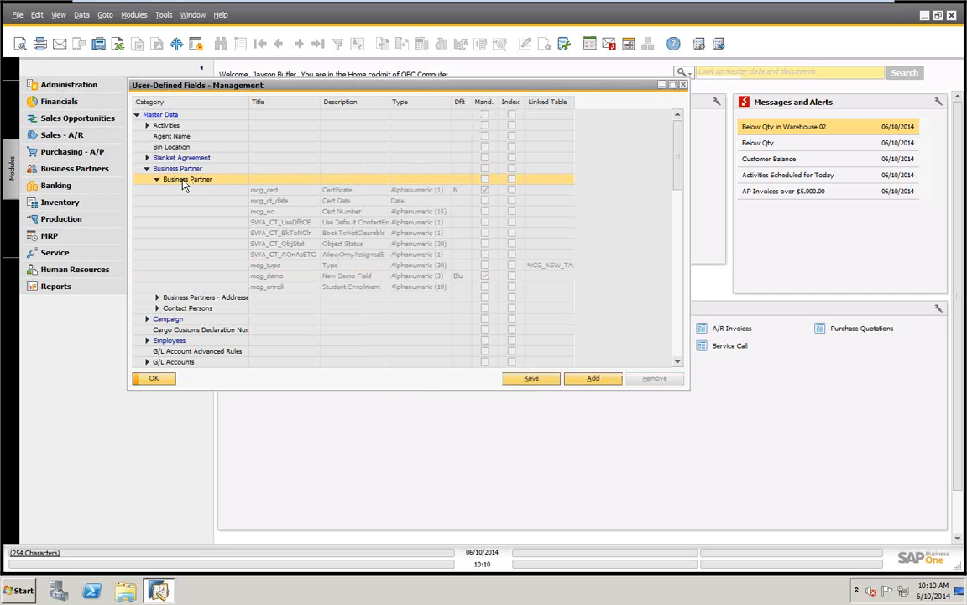
{"action": "left_click", "coordinate": [599, 383]}
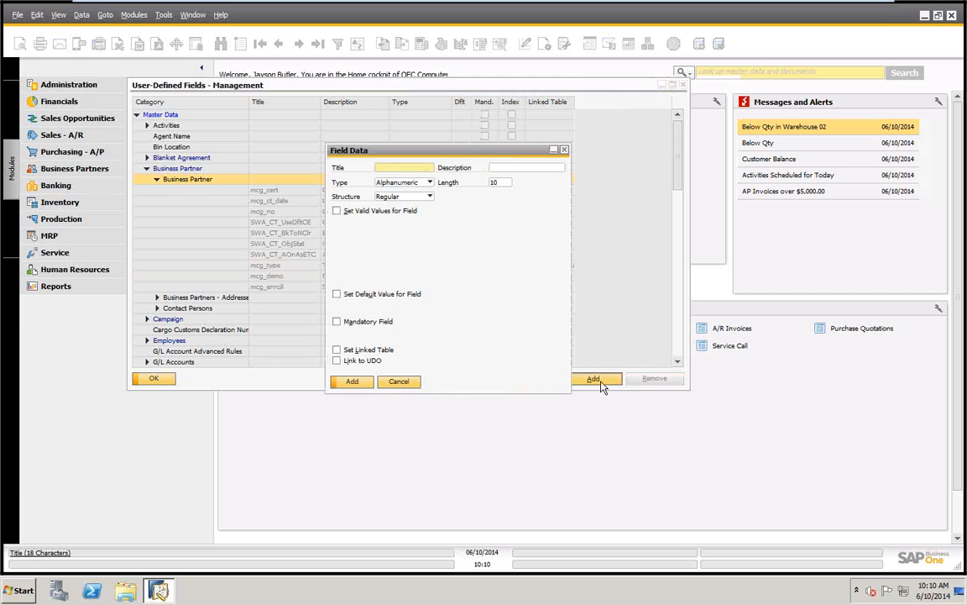
{"action": "type", "text": "mcg_demo_1"}
{"action": "key", "text": "Tab"}
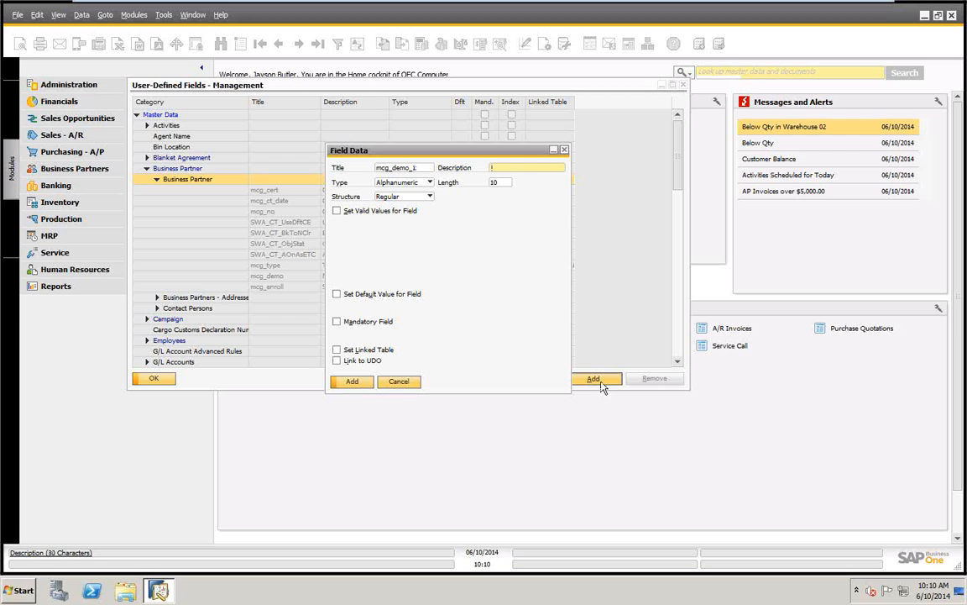
{"action": "type", "text": "New Demo"}
{"action": "key", "text": "Return"}
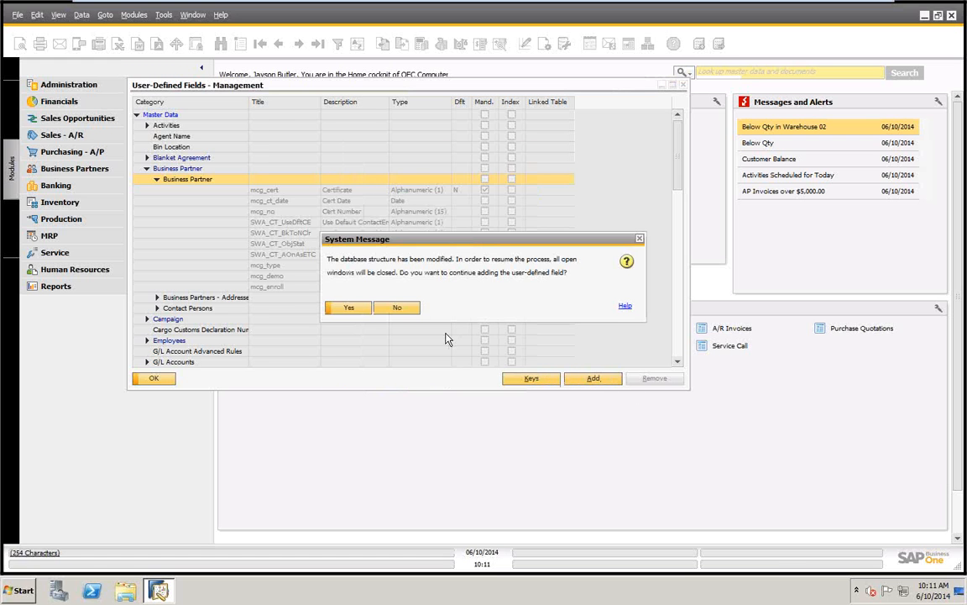
{"action": "left_click", "coordinate": [399, 307]}
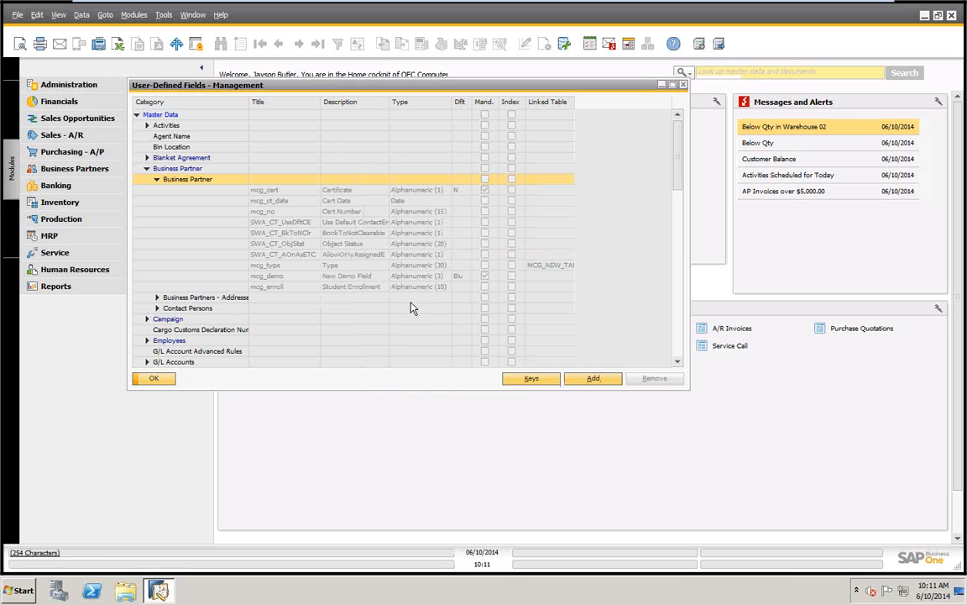
Examine the valid values, default value and mandatory setting of the mcg_demo field and cancel its definition
{"action": "left_click", "coordinate": [278, 276]}
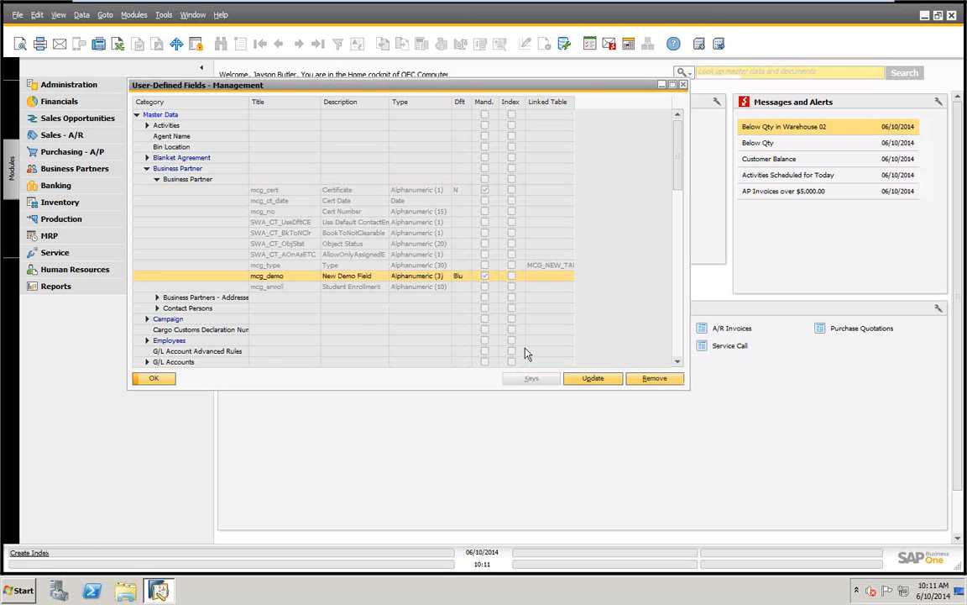
{"action": "left_click", "coordinate": [591, 379]}
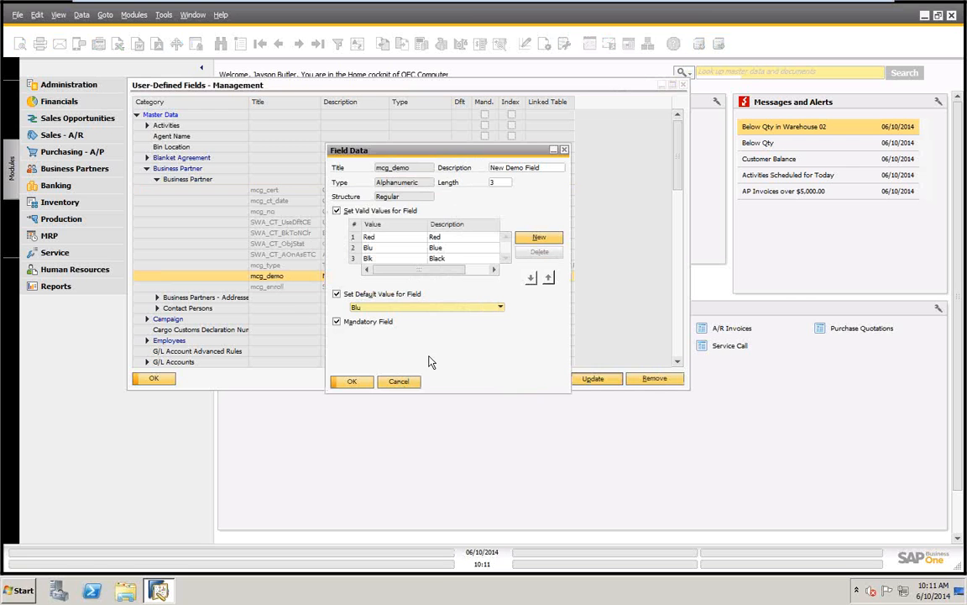
{"action": "left_click", "coordinate": [398, 386]}
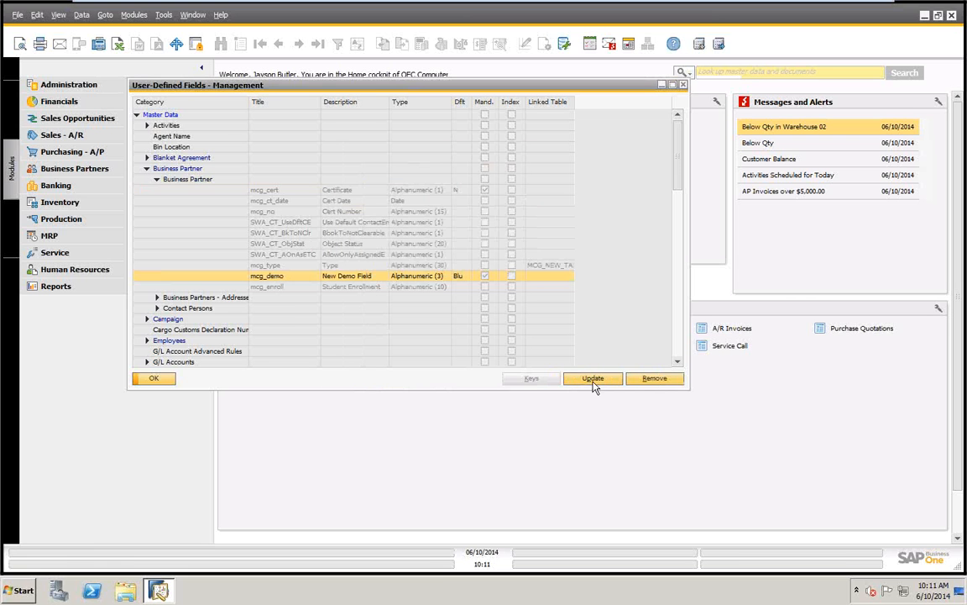
Reopen the new Business Partner field definition, set its type to General and examine the structures offered
{"action": "left_click", "coordinate": [185, 179]}
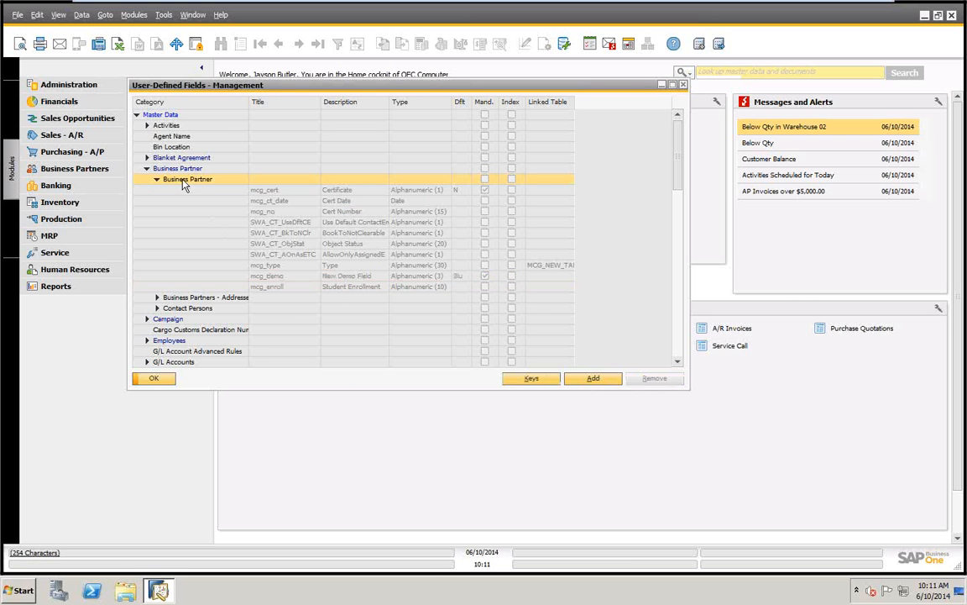
{"action": "left_click", "coordinate": [592, 378]}
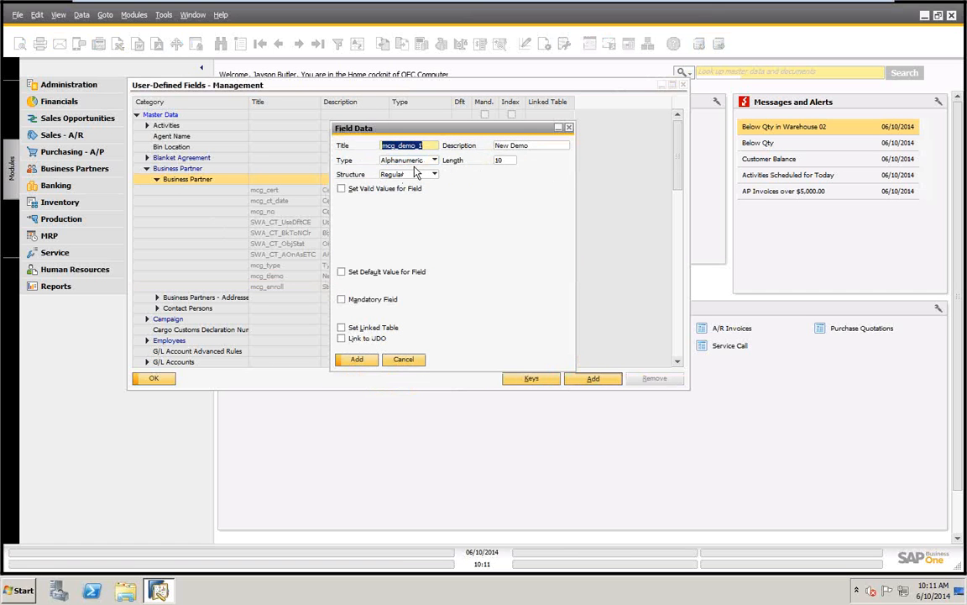
{"action": "left_click", "coordinate": [434, 162]}
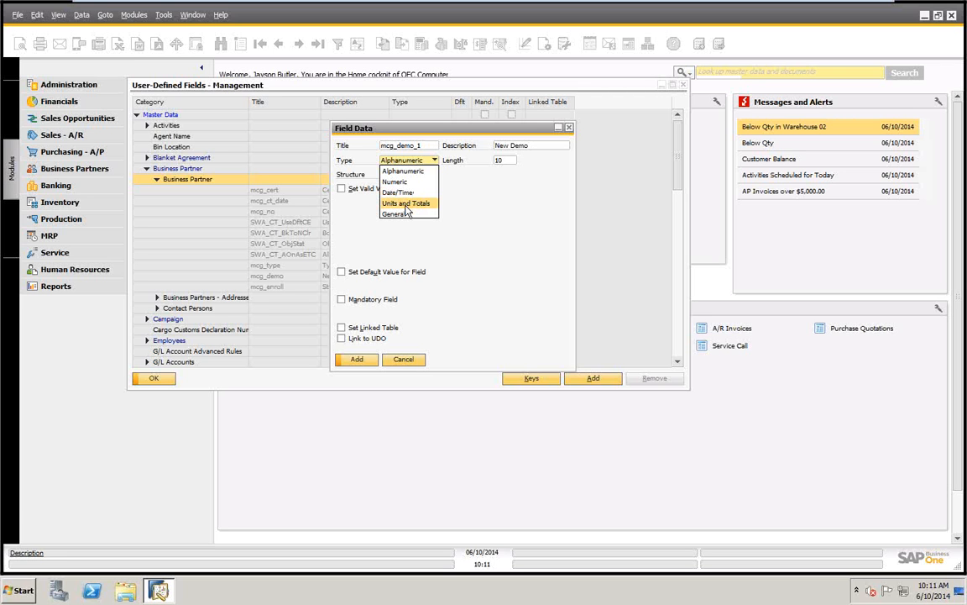
{"action": "left_click", "coordinate": [394, 214]}
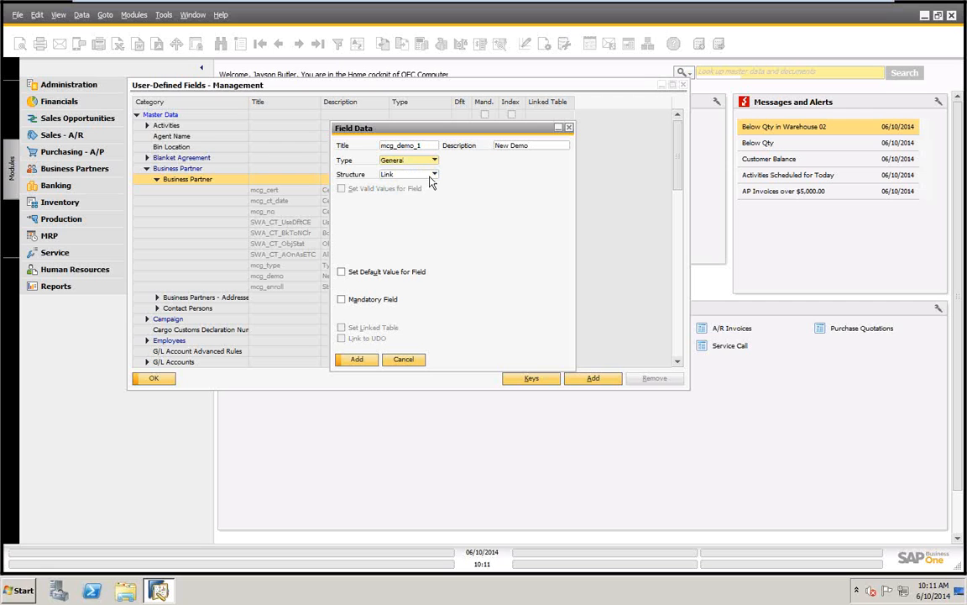
{"action": "left_click", "coordinate": [426, 174]}
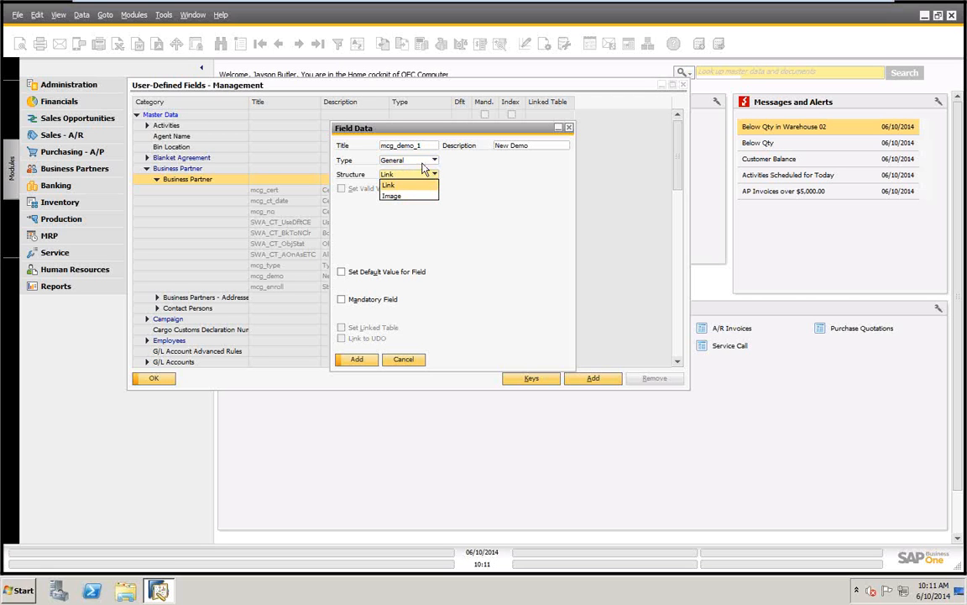
Set the type of mcg_demo_1 to Alphanumeric and its length to 1
{"action": "left_click", "coordinate": [434, 161]}
{"action": "left_click", "coordinate": [435, 160]}
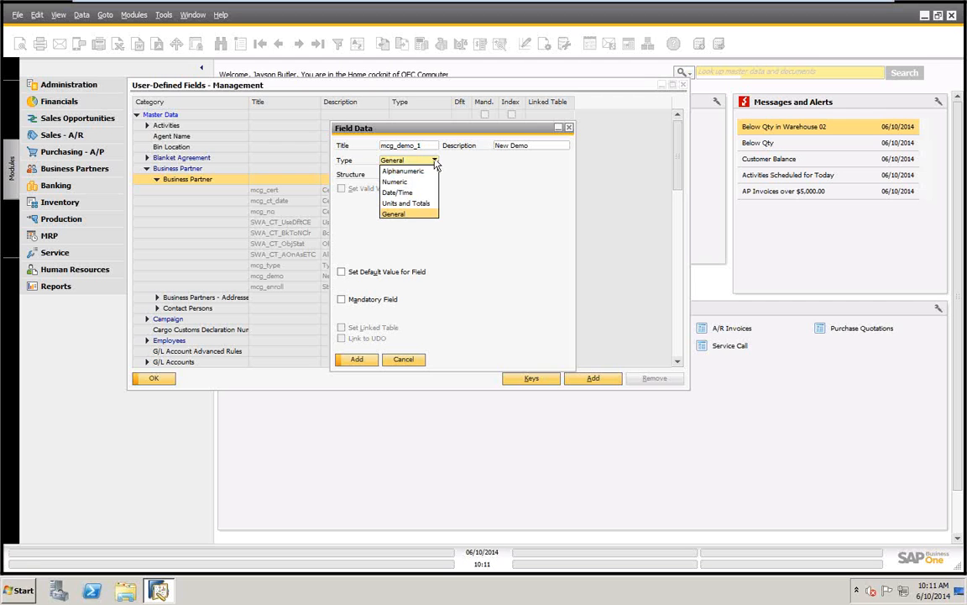
{"action": "left_click", "coordinate": [394, 172]}
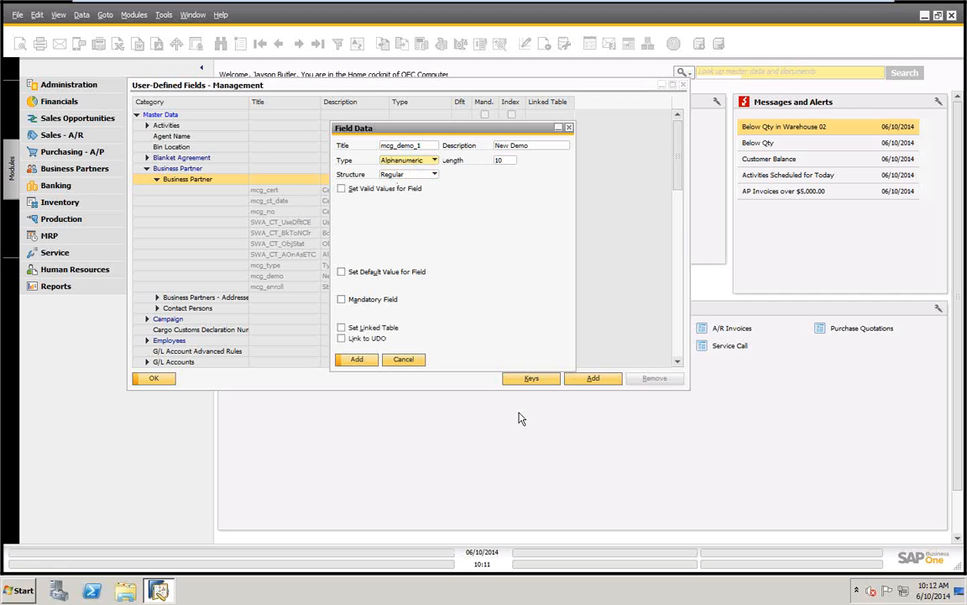
{"action": "double_click", "coordinate": [514, 160]}
{"action": "type", "text": "1"}
{"action": "key", "text": "Tab"}
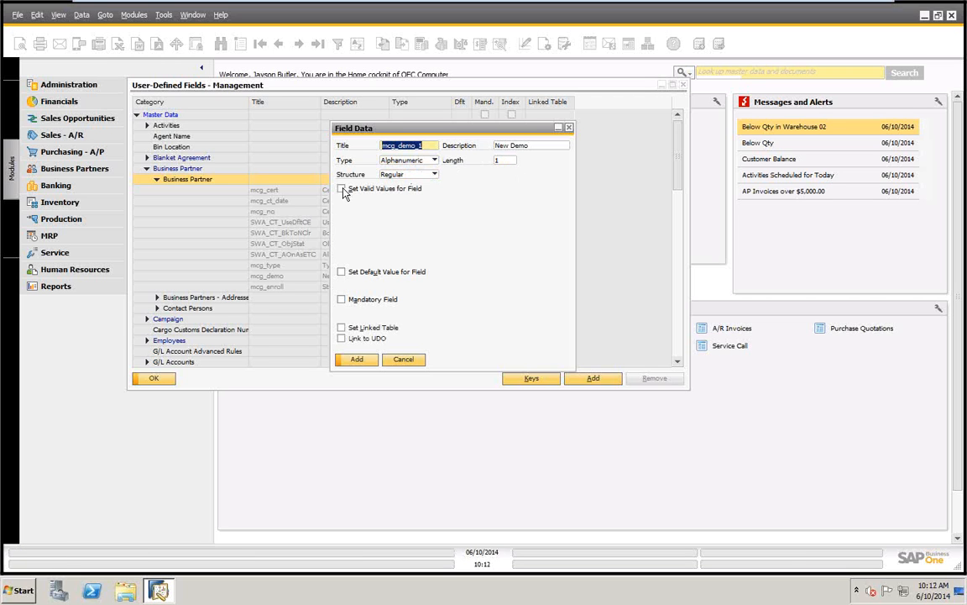
Try the Telephone No. and Address structures for mcg_demo_1 and return the structure to Regular
{"action": "left_click", "coordinate": [434, 174]}
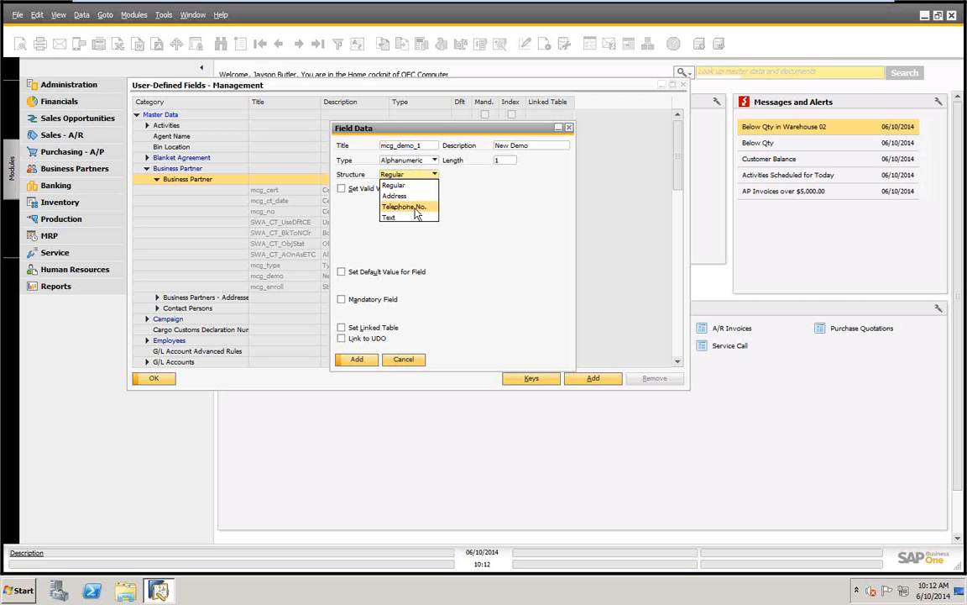
{"action": "left_click", "coordinate": [416, 210]}
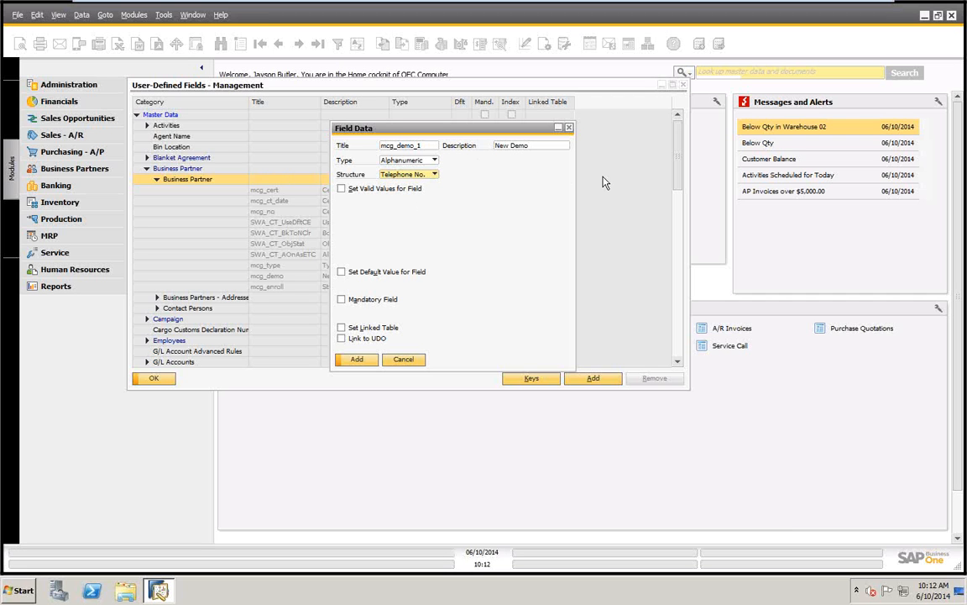
{"action": "left_click", "coordinate": [432, 174]}
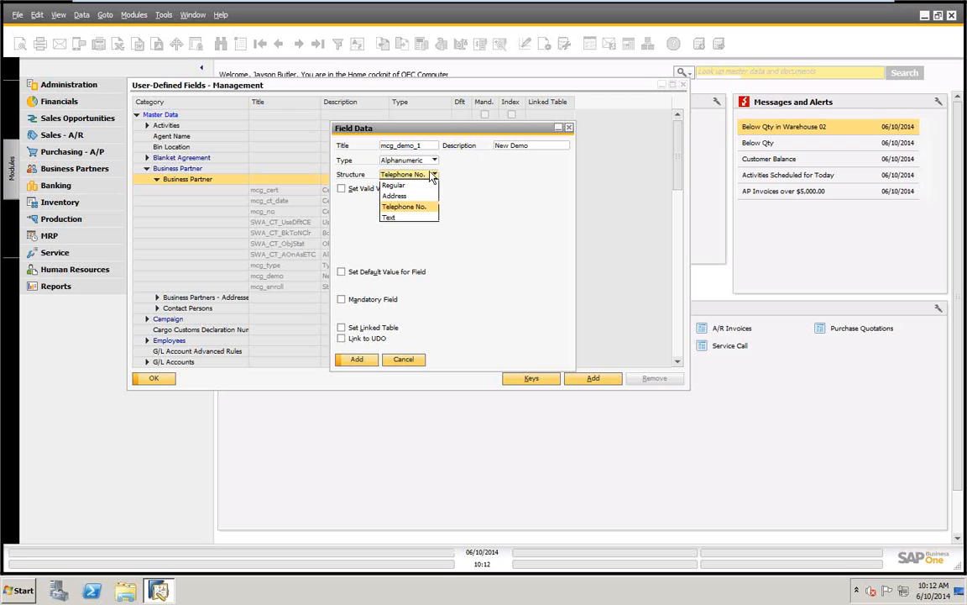
{"action": "left_click", "coordinate": [393, 195]}
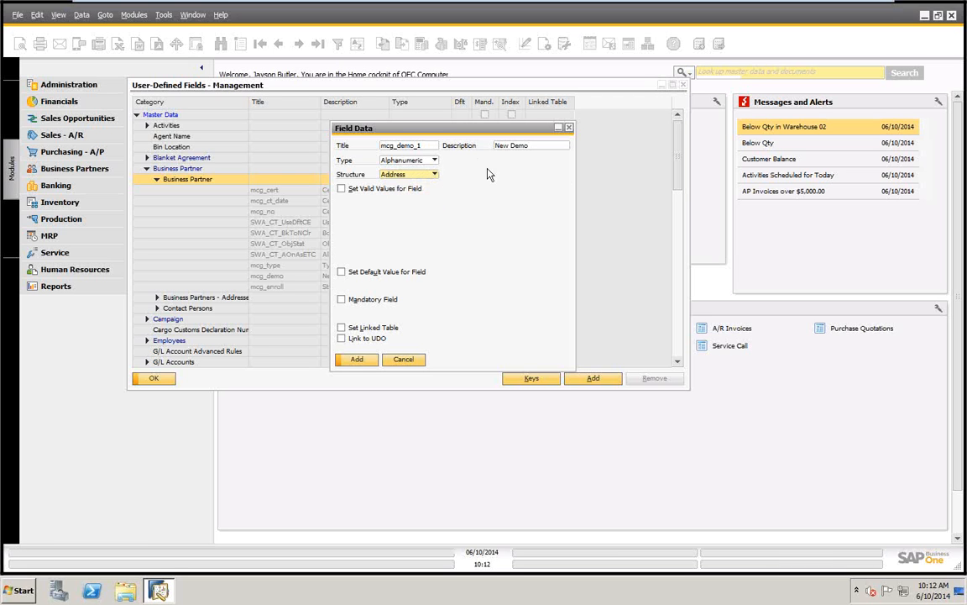
{"action": "left_click", "coordinate": [433, 174]}
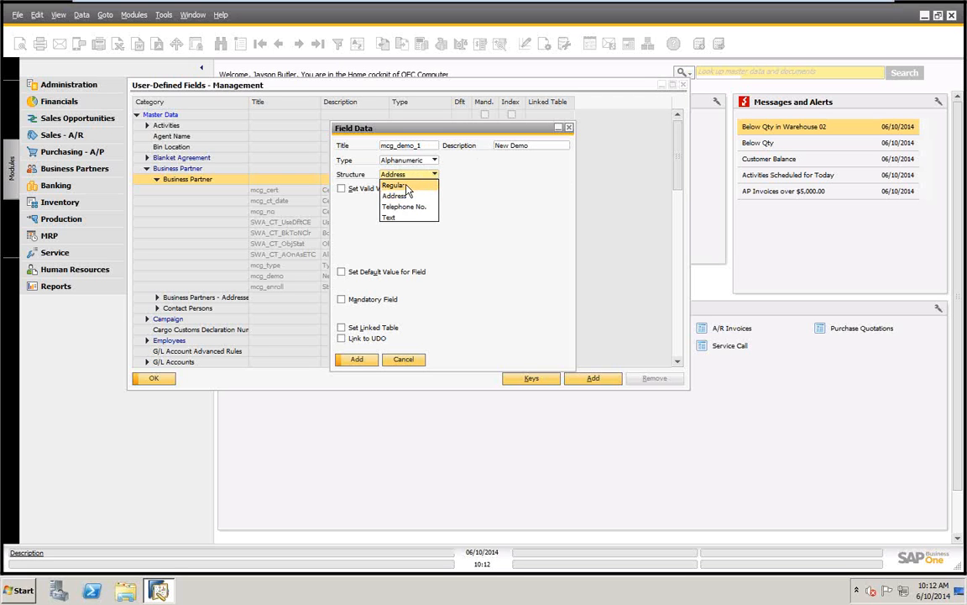
{"action": "left_click", "coordinate": [407, 185]}
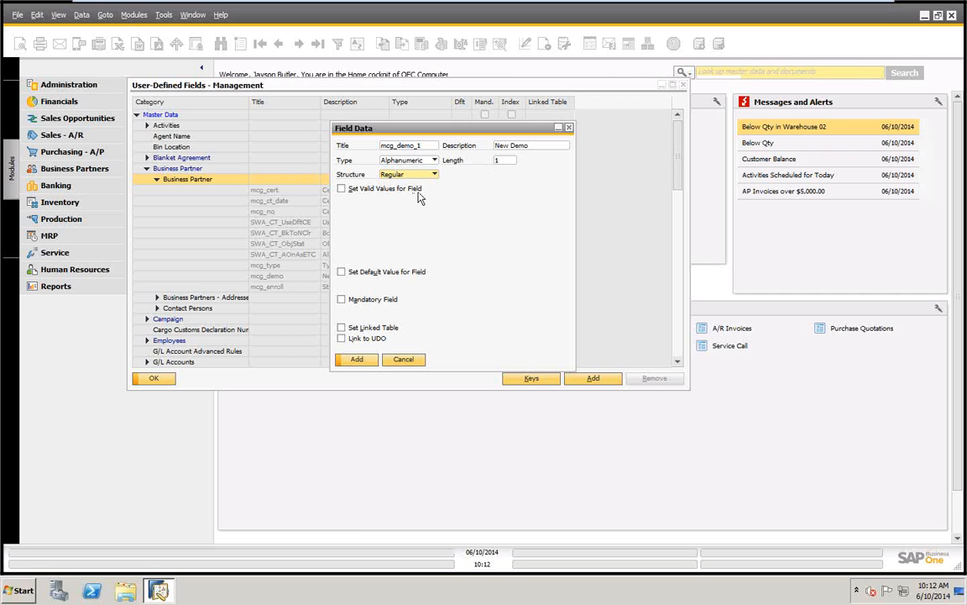
Enable valid values for mcg_demo_1 and add Y with description Yes and N with description No
{"action": "left_click", "coordinate": [342, 190]}
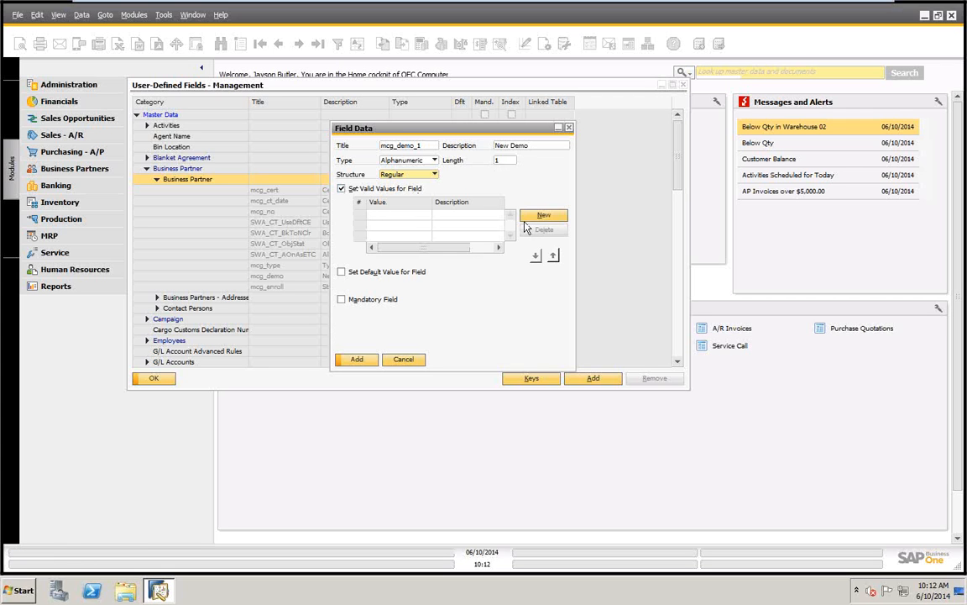
{"action": "left_click", "coordinate": [550, 217]}
{"action": "type", "text": "Y"}
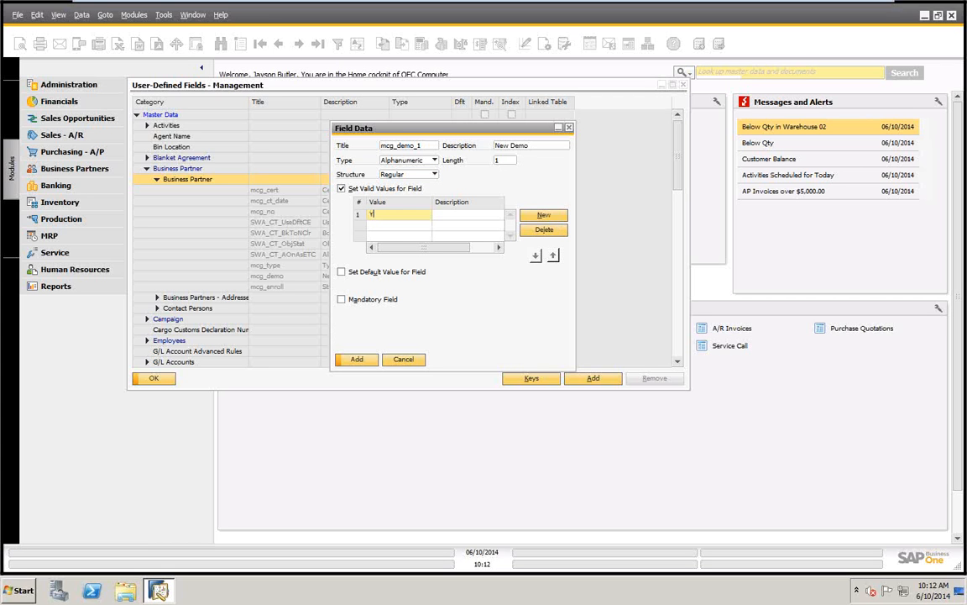
{"action": "key", "text": "Tab"}
{"action": "type", "text": "Yes"}
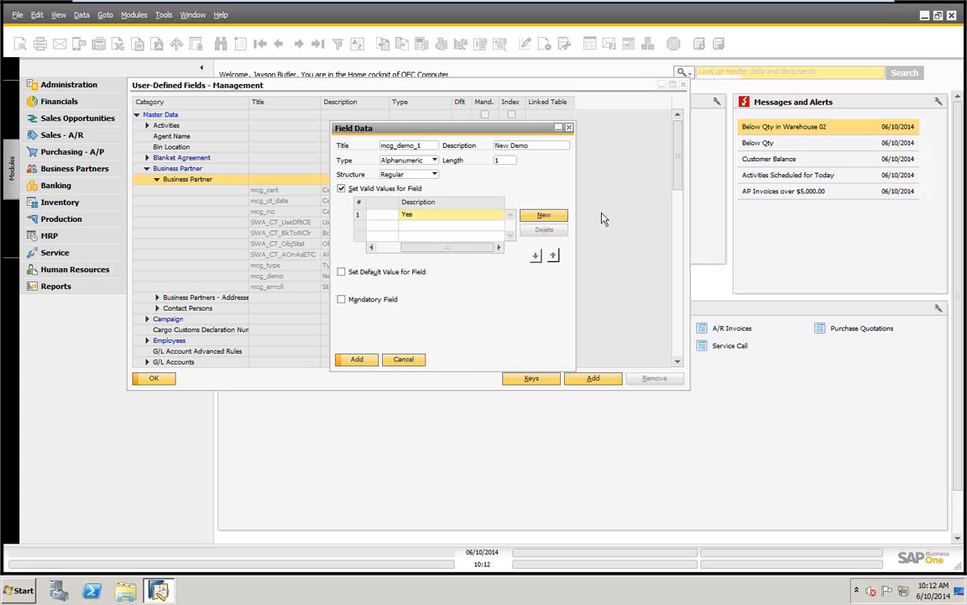
{"action": "left_click", "coordinate": [543, 215]}
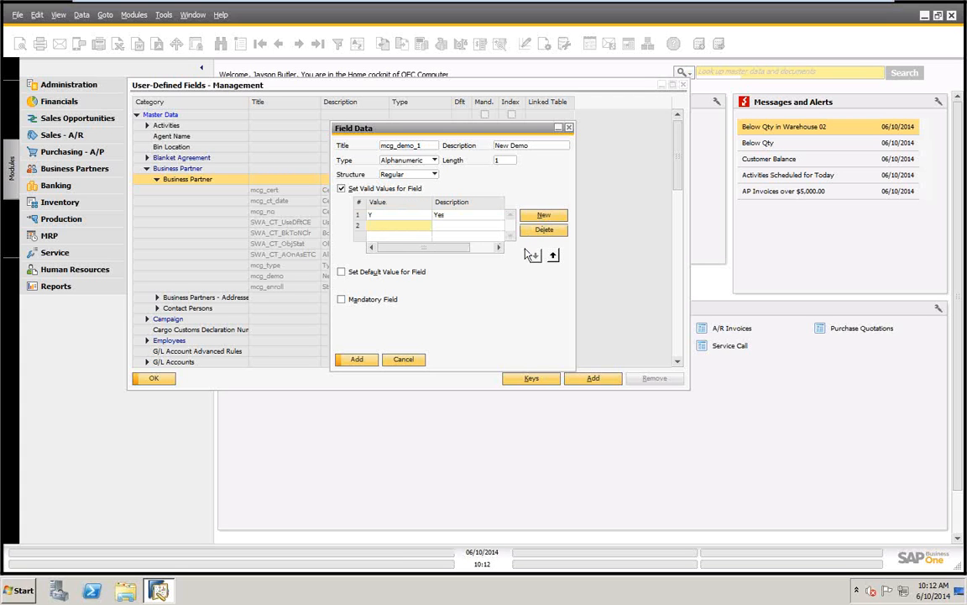
{"action": "type", "text": "N"}
{"action": "key", "text": "Tab"}
{"action": "type", "text": "No"}
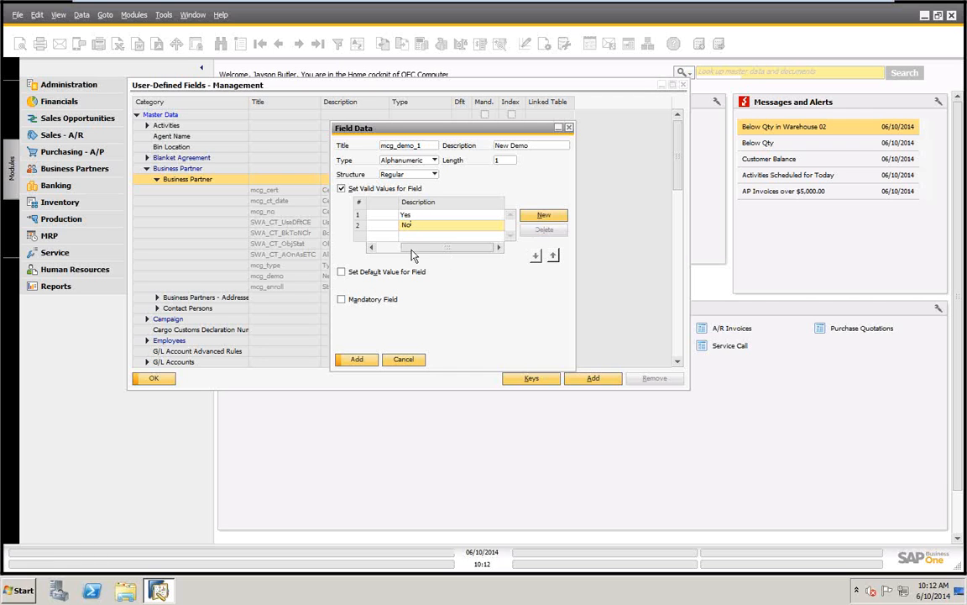
Set the default value of mcg_demo_1 to N and make the field mandatory
{"action": "left_click", "coordinate": [340, 272]}
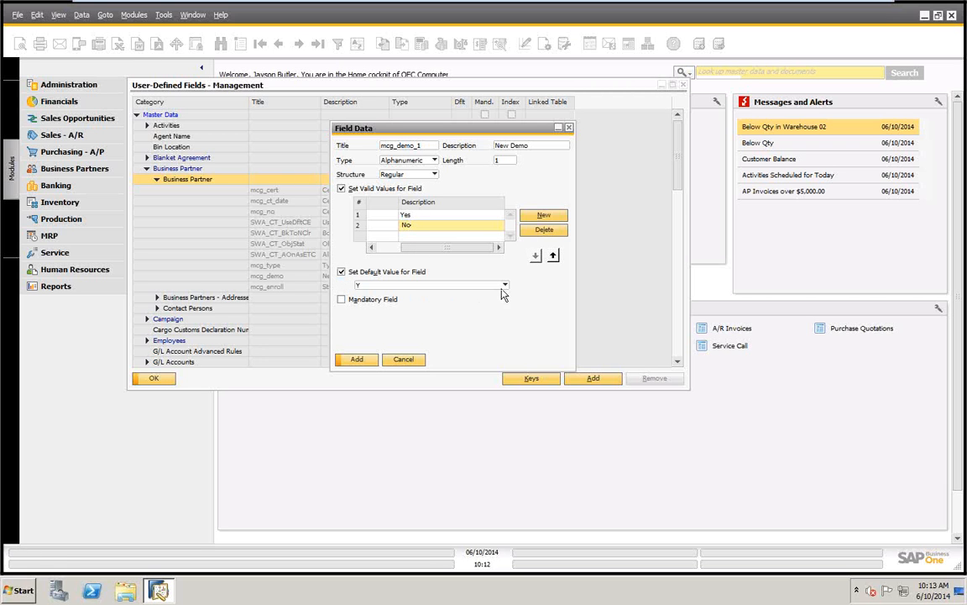
{"action": "left_click", "coordinate": [505, 286]}
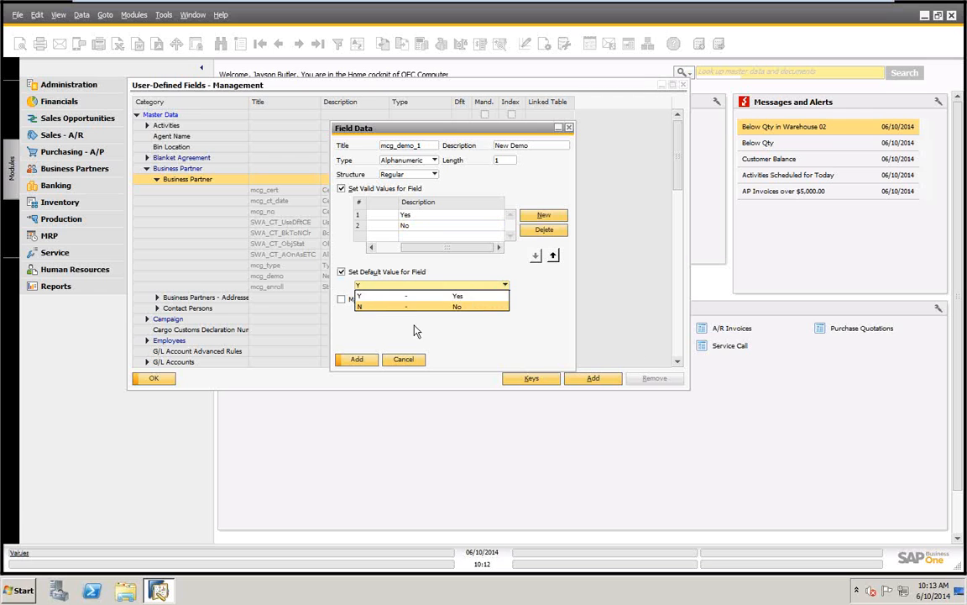
{"action": "left_click", "coordinate": [378, 307]}
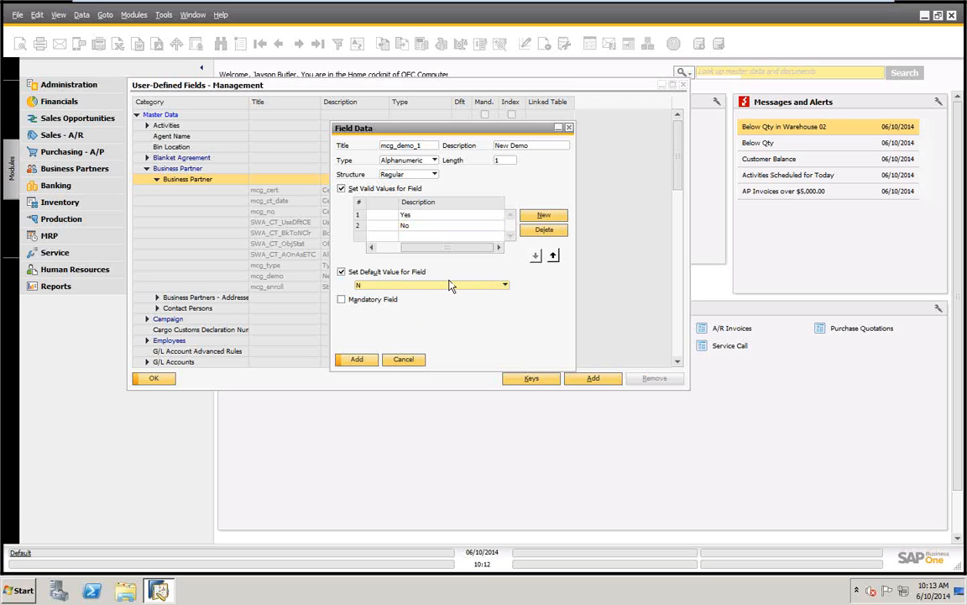
{"action": "left_click", "coordinate": [342, 300]}
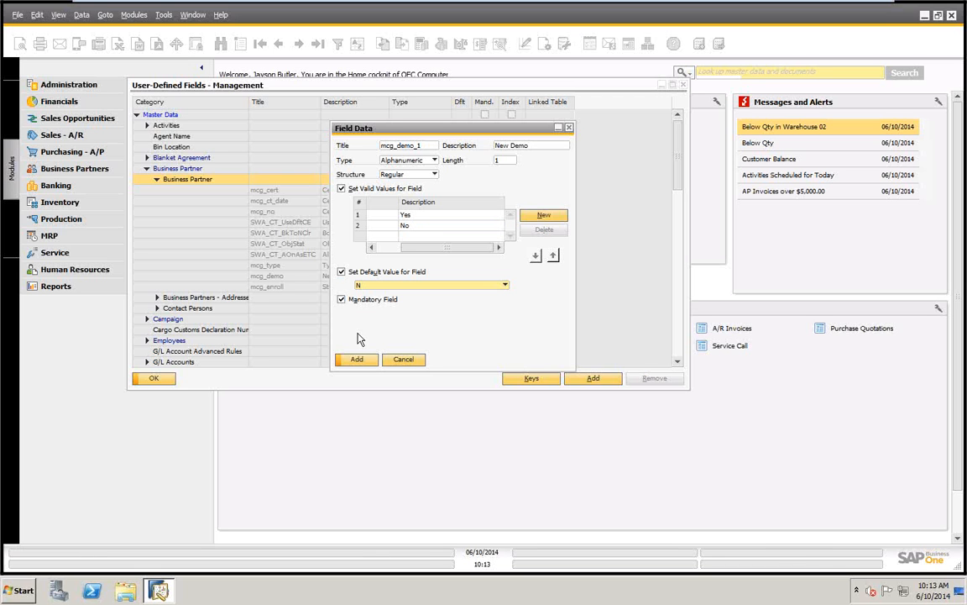
{"action": "left_click", "coordinate": [343, 300]}
Add the mcg_demo_1 field to the Business Partner category despite the other connected workstations, and close the user-defined fields management
{"action": "left_click", "coordinate": [356, 360]}
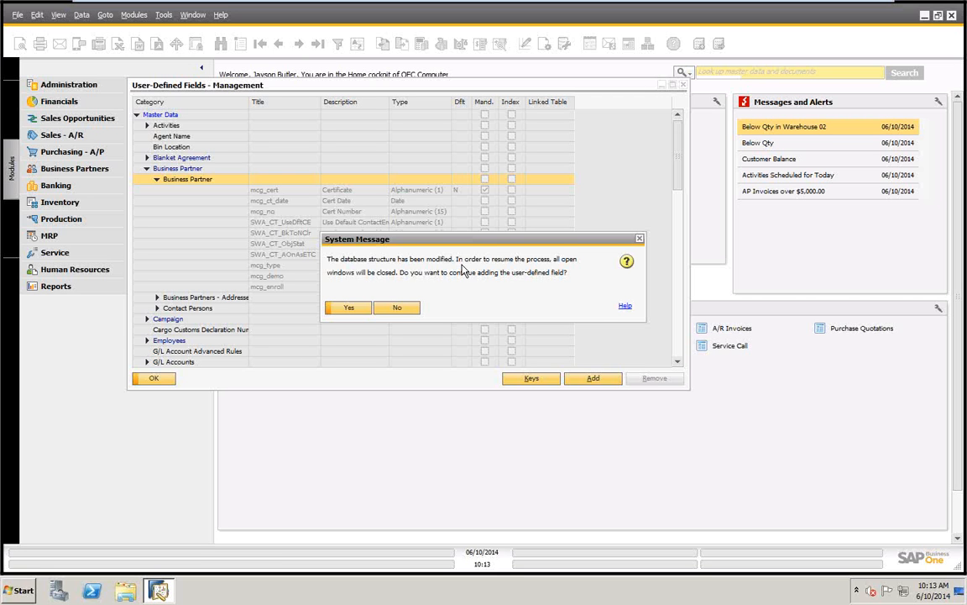
{"action": "left_click", "coordinate": [349, 309]}
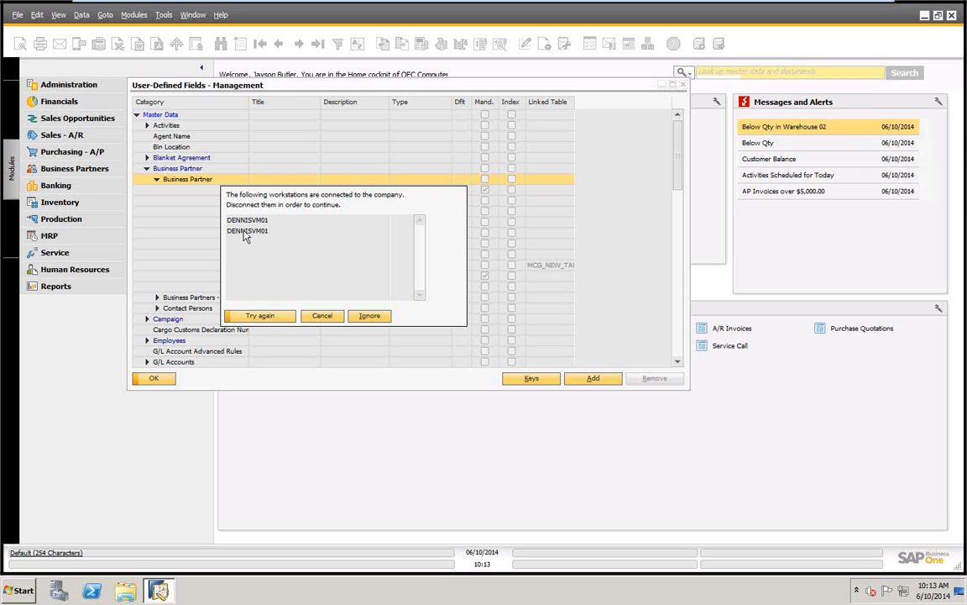
{"action": "left_click", "coordinate": [369, 317]}
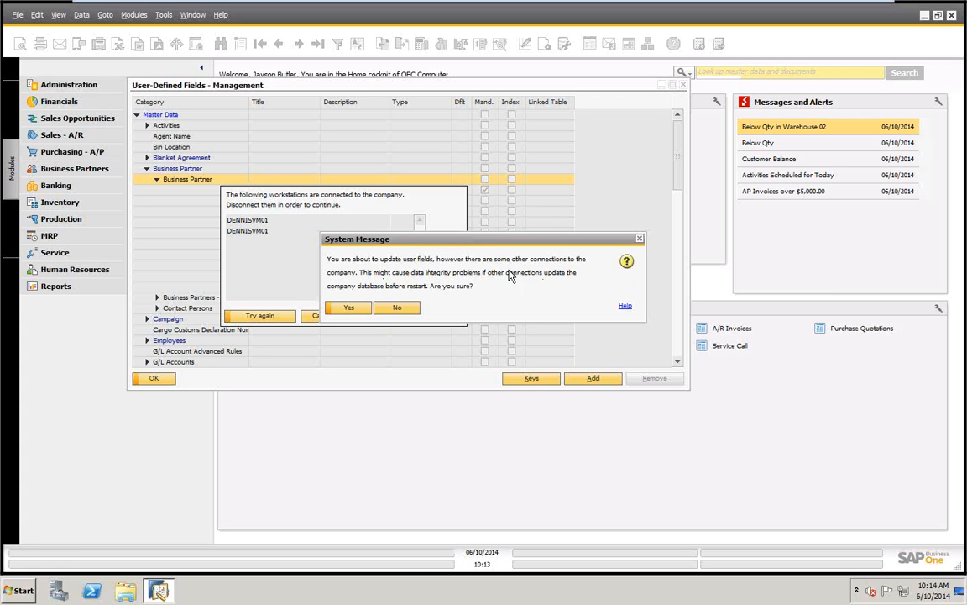
{"action": "left_click", "coordinate": [351, 308]}
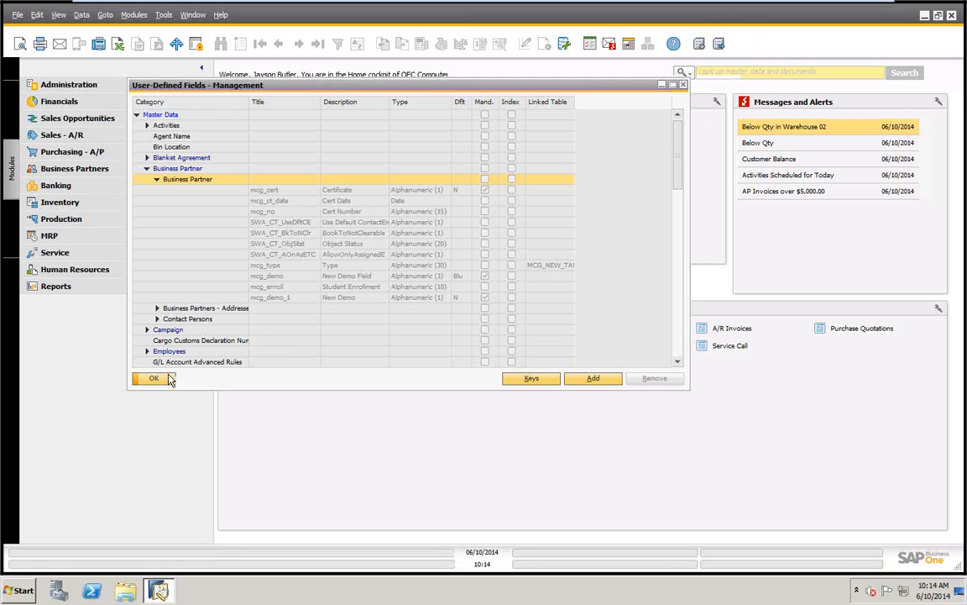
{"action": "left_click", "coordinate": [154, 379]}
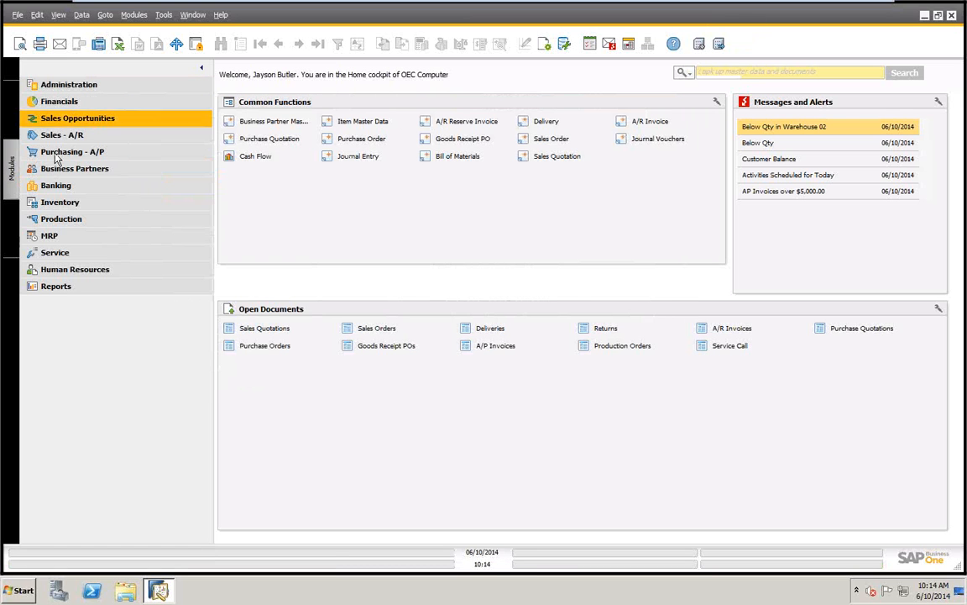
Open the Business Partner Master Data and try the Yes and No values of the New Demo field
{"action": "left_click", "coordinate": [72, 169]}
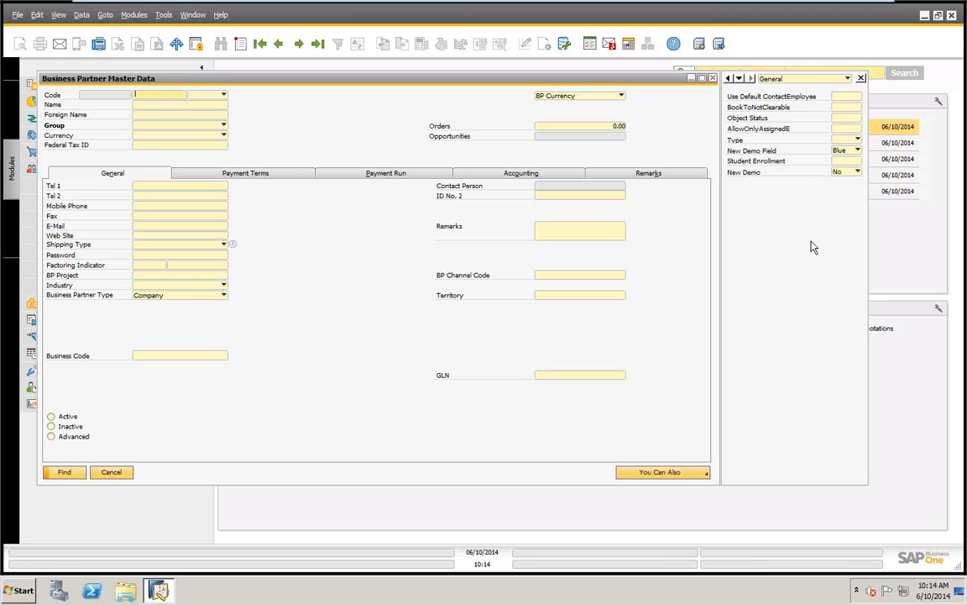
{"action": "left_click", "coordinate": [841, 173]}
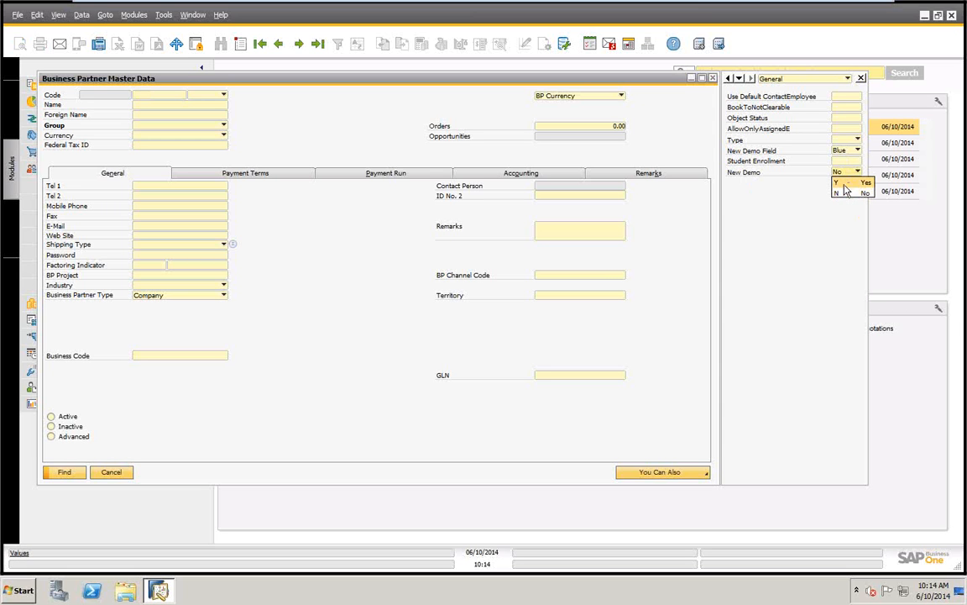
{"action": "left_click", "coordinate": [844, 182]}
{"action": "left_click", "coordinate": [847, 173]}
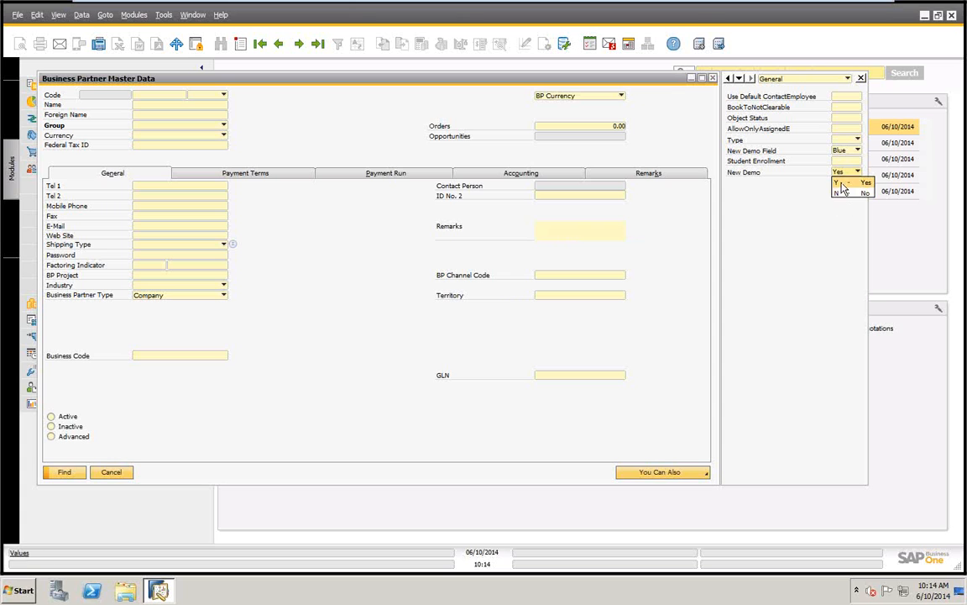
{"action": "left_click", "coordinate": [838, 193]}
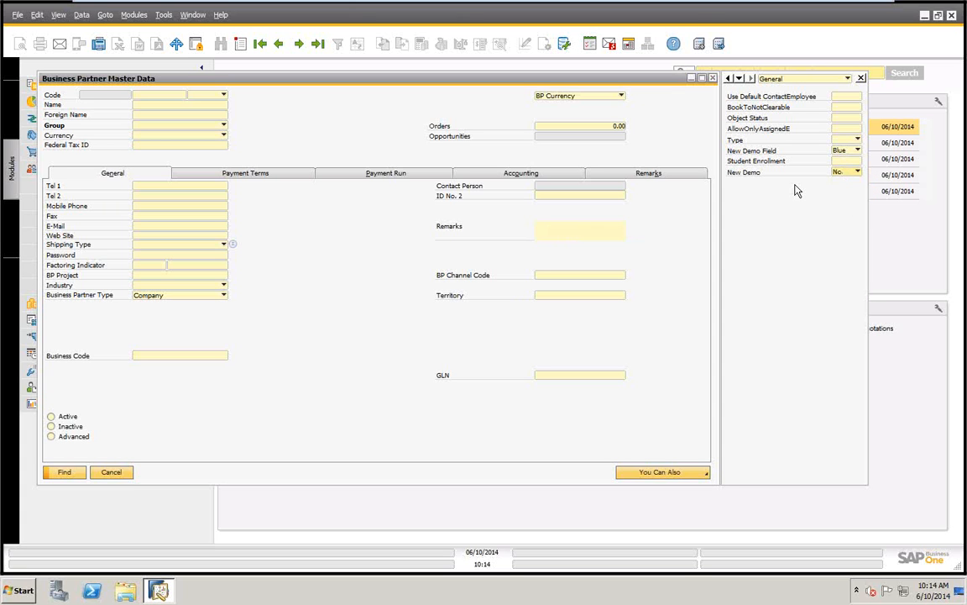
{"action": "left_click", "coordinate": [857, 173]}
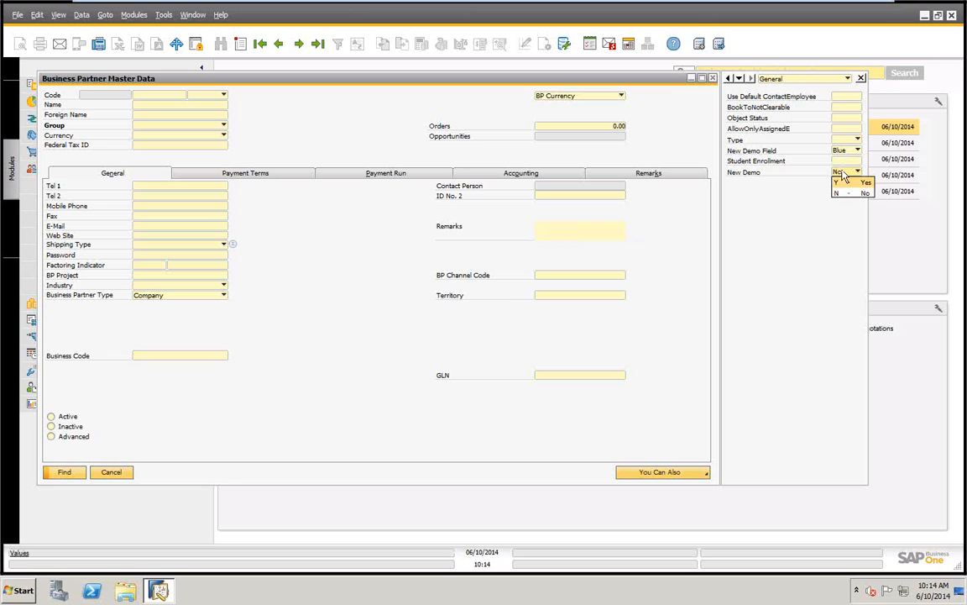
{"action": "left_click", "coordinate": [857, 152]}
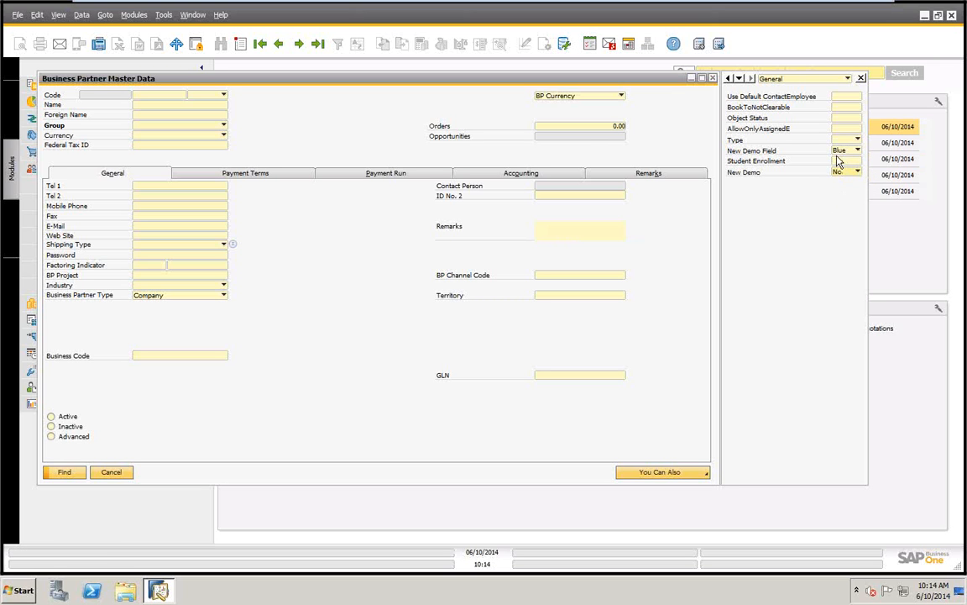
Examine the table linked to the Type field through Define New, cancel it and close the Business Partner Master Data
{"action": "left_click", "coordinate": [857, 140]}
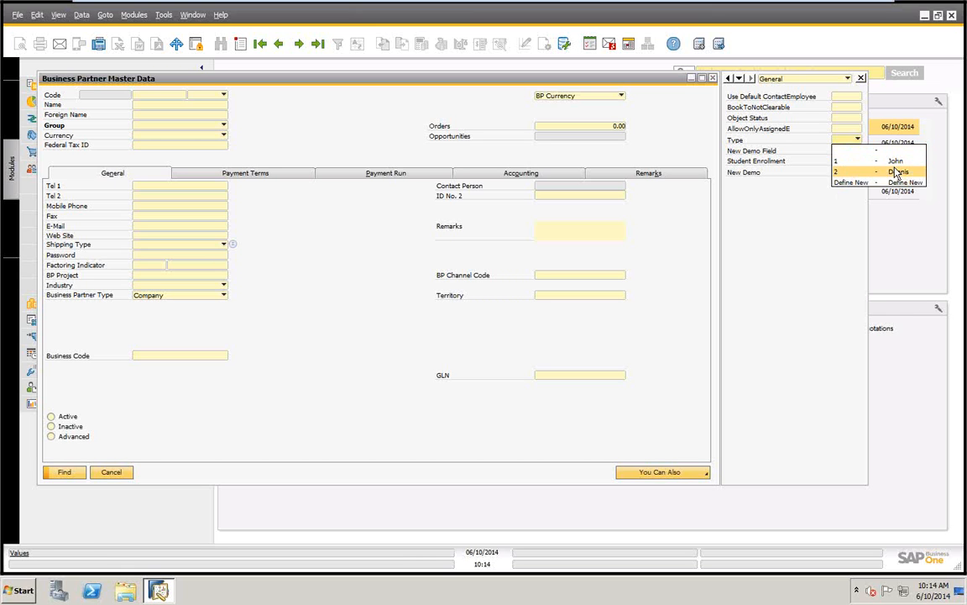
{"action": "left_click", "coordinate": [850, 183]}
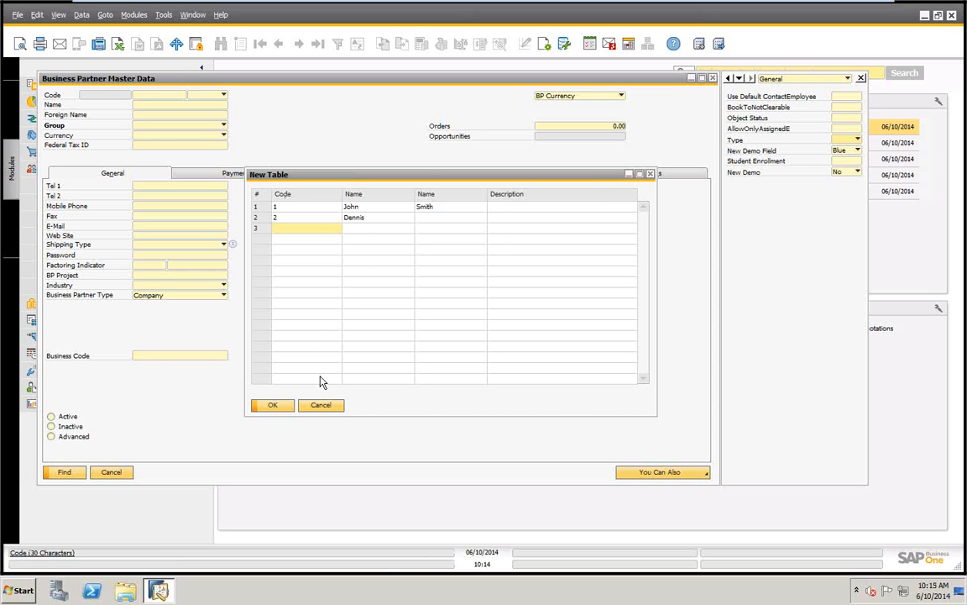
{"action": "left_click", "coordinate": [321, 406]}
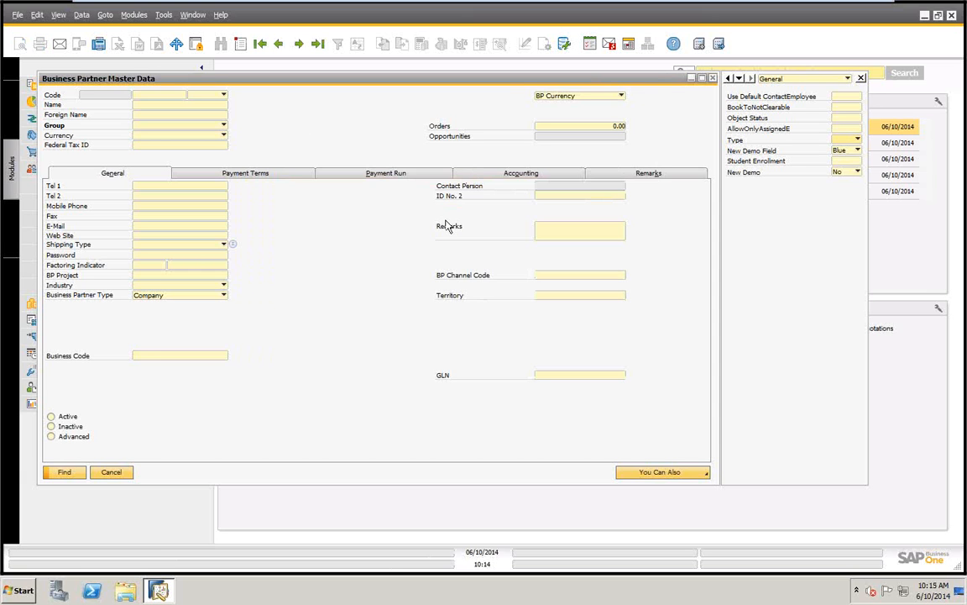
{"action": "left_click", "coordinate": [112, 473]}
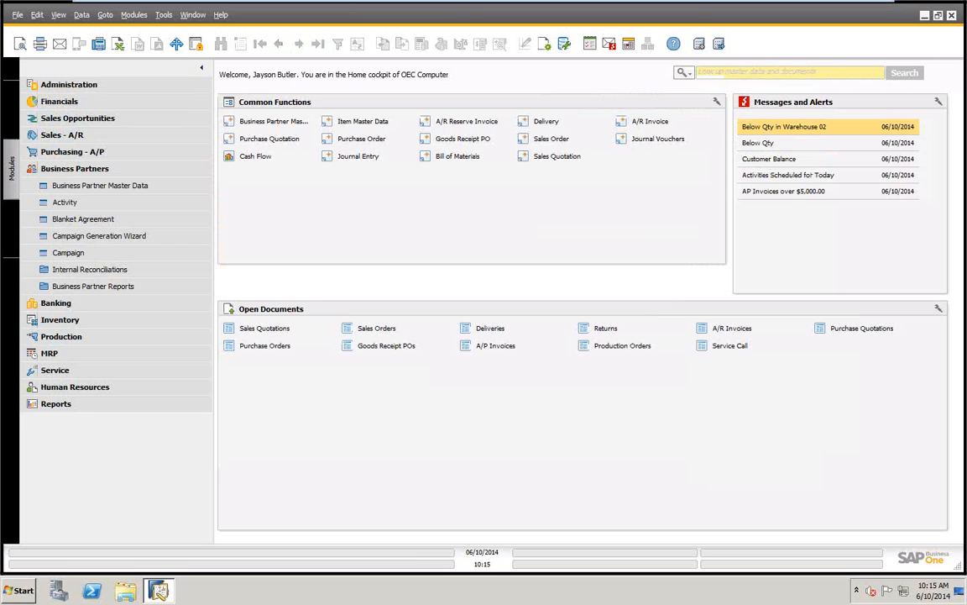
Open the User-Defined Tables setup and enlarge its window to show more of the table list
{"action": "left_click", "coordinate": [165, 19]}
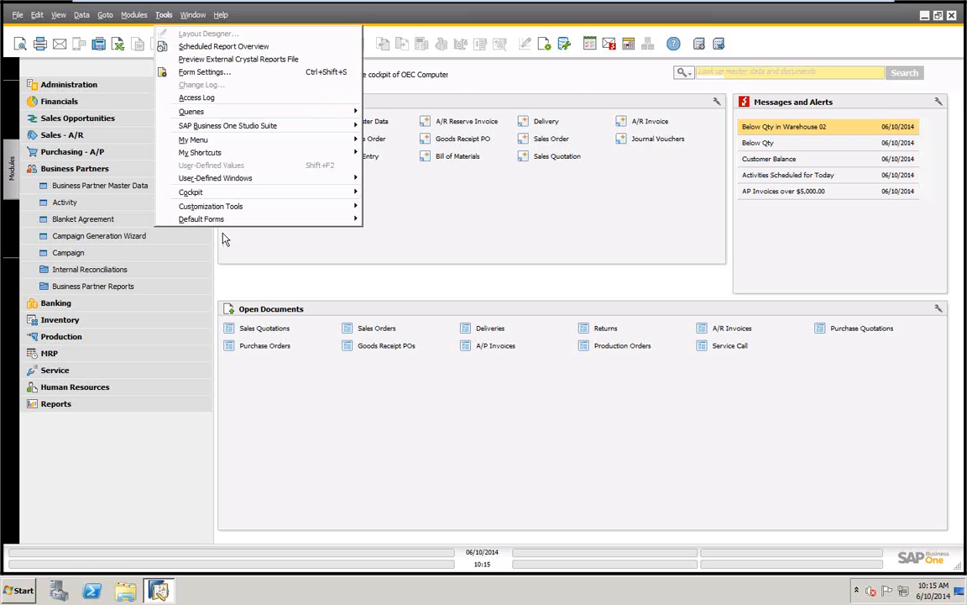
{"action": "mouse_move", "coordinate": [223, 212]}
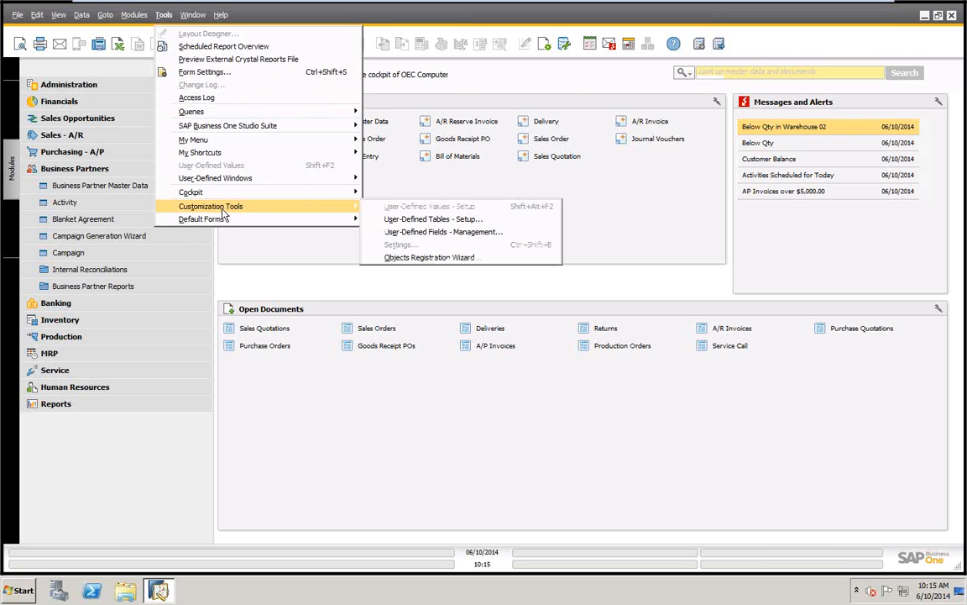
{"action": "left_click", "coordinate": [429, 223]}
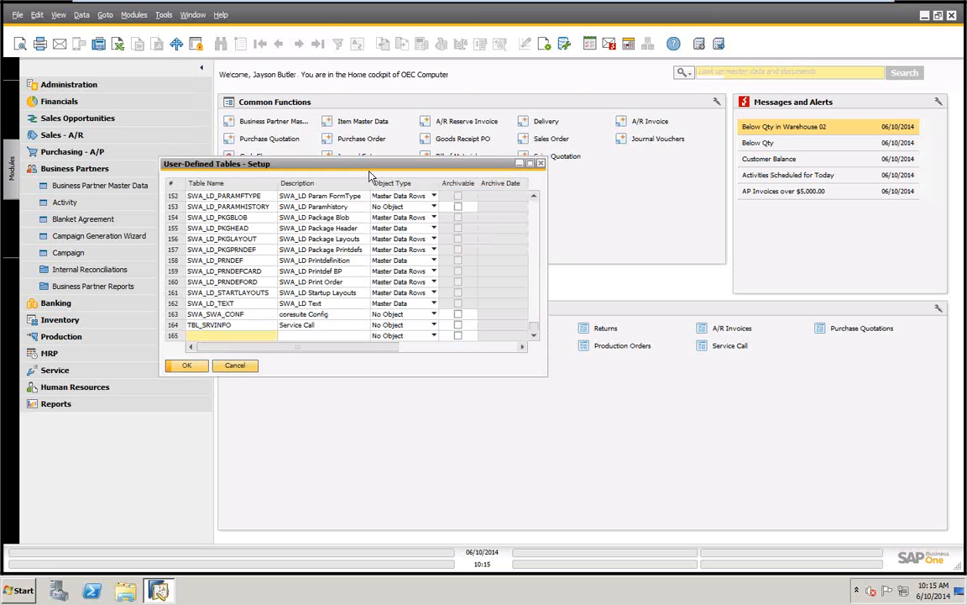
{"action": "left_click_drag", "start_coordinate": [378, 168], "coordinate": [466, 109]}
{"action": "left_click_drag", "start_coordinate": [634, 318], "coordinate": [719, 506]}
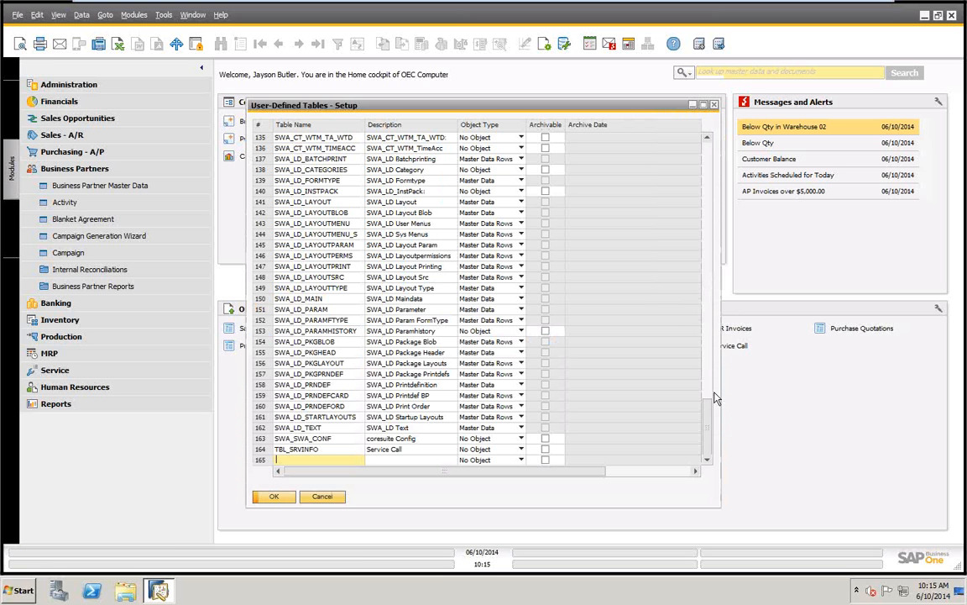
{"action": "mouse_move", "coordinate": [710, 425]}
{"action": "left_mouse_down"}
{"action": "mouse_move", "coordinate": [701, 147]}
{"action": "mouse_move", "coordinate": [708, 437]}
{"action": "left_mouse_up"}
Enter a new user-defined table named mcg_new_table with description Demo Table and object type No Object
{"action": "type", "text": "mcg_new_table"}
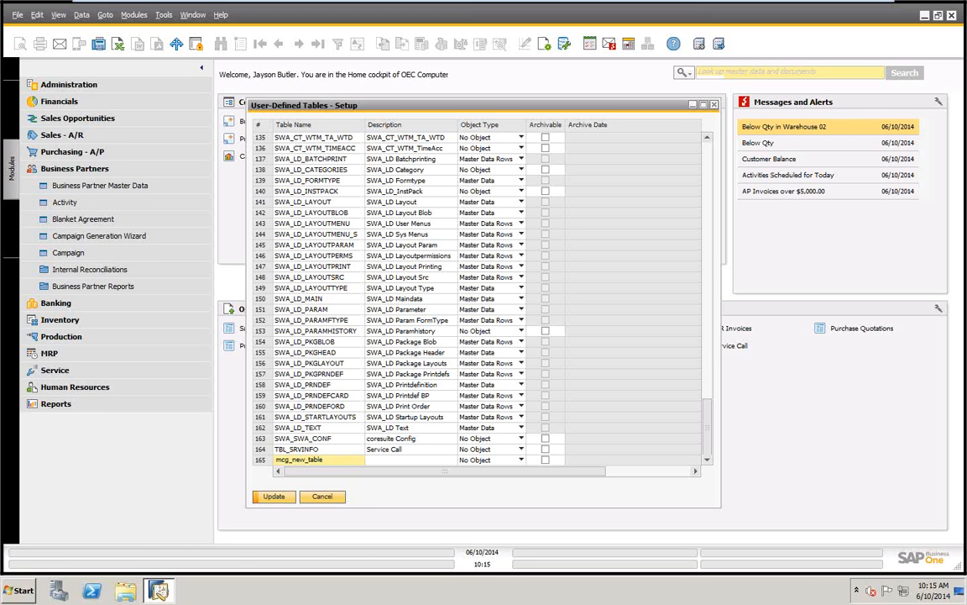
{"action": "left_click", "coordinate": [384, 460]}
{"action": "type", "text": "Demo Table"}
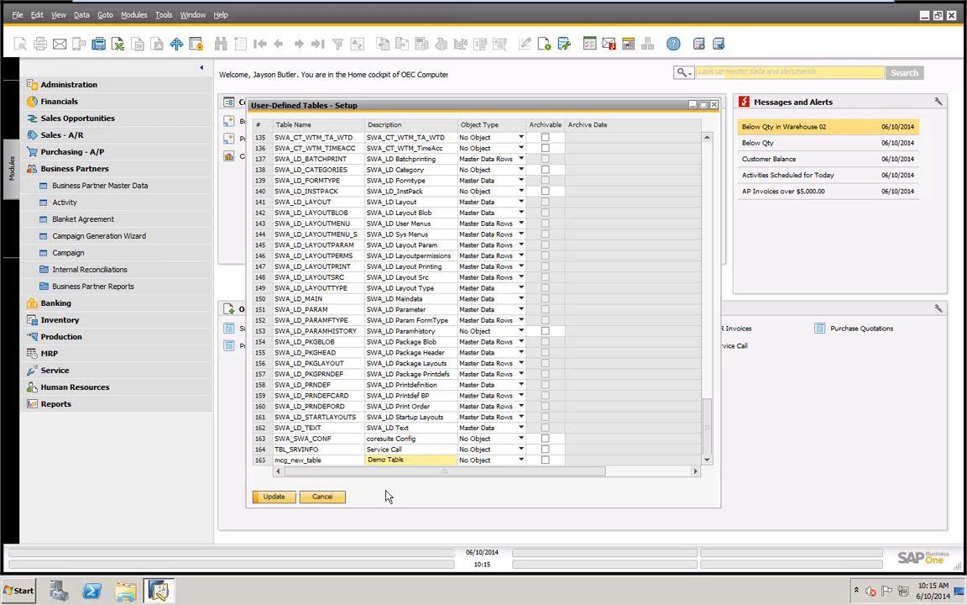
{"action": "left_click", "coordinate": [521, 459]}
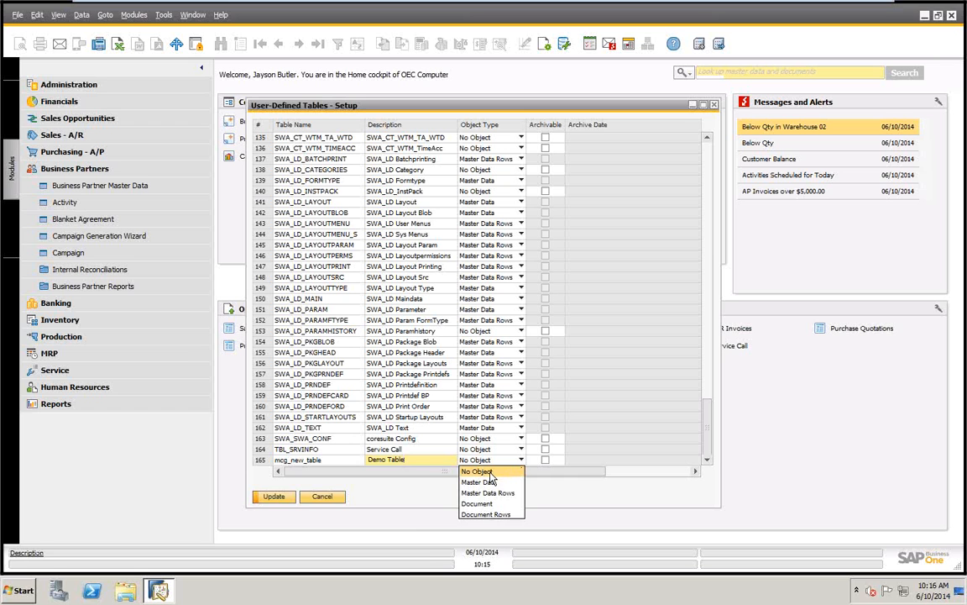
{"action": "left_click", "coordinate": [493, 473]}
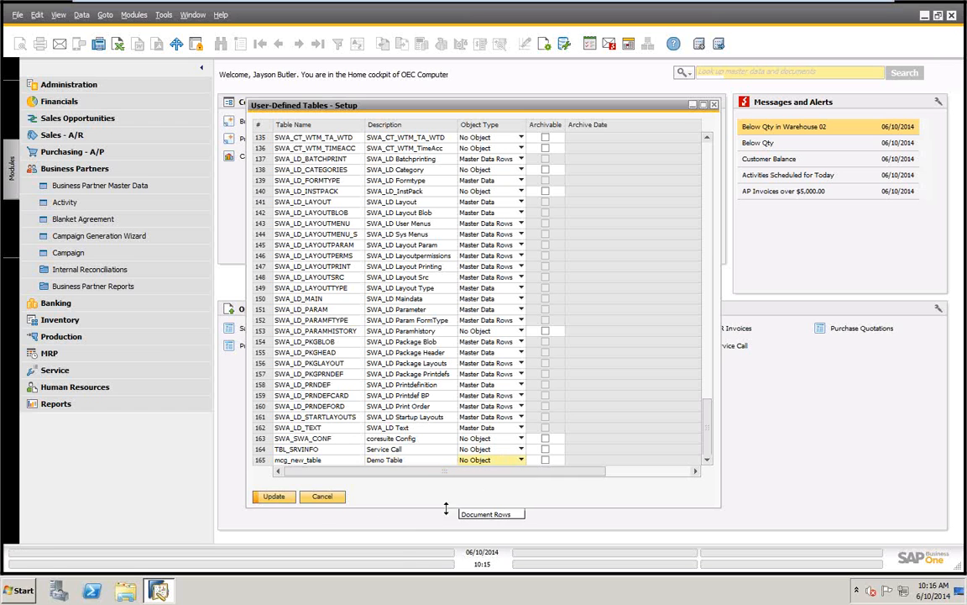
Try to save the mcg_new_table entry, ignoring the other workstations connected to the company
{"action": "left_click", "coordinate": [275, 497]}
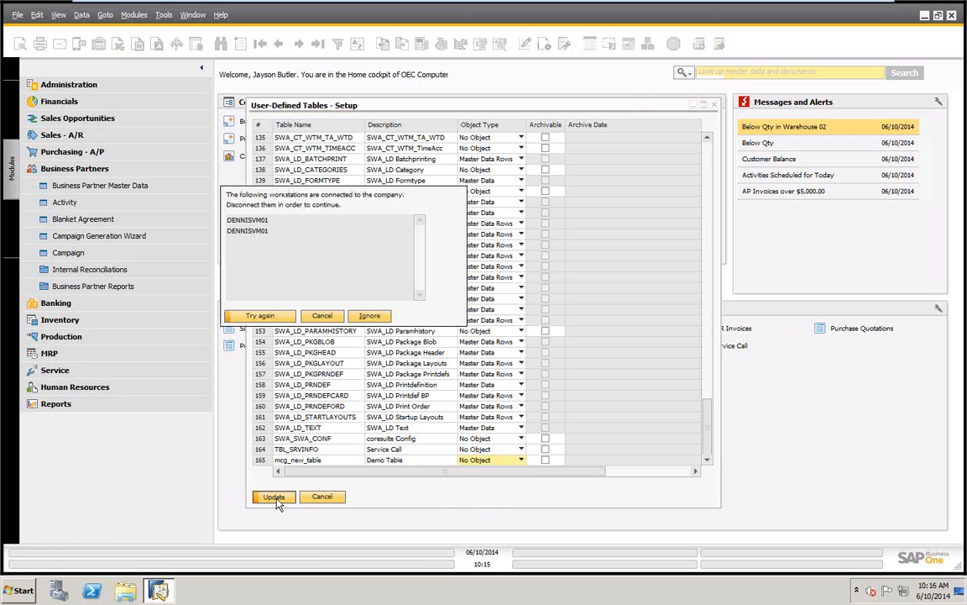
{"action": "left_click", "coordinate": [370, 317]}
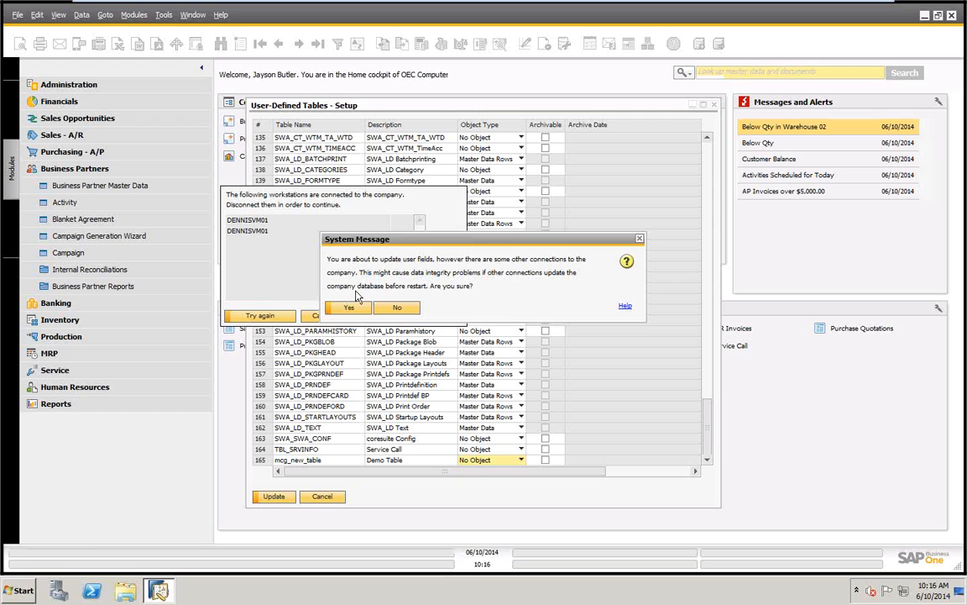
{"action": "left_click", "coordinate": [348, 309]}
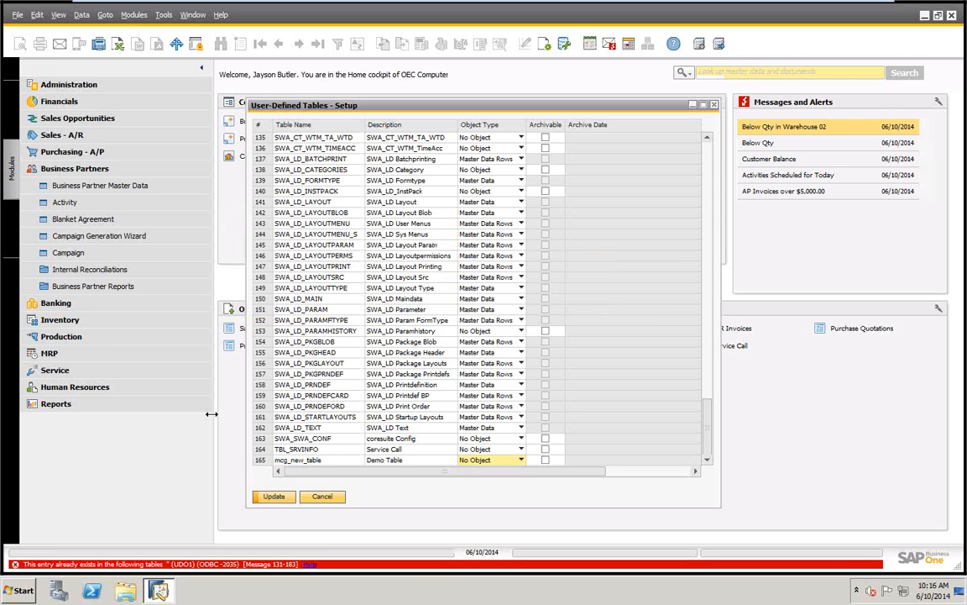
Rename the new table entry mcg_new_table_1 and save it, ignoring the other workstations connected to the company
{"action": "left_click", "coordinate": [335, 460]}
{"action": "left_click", "coordinate": [335, 460]}
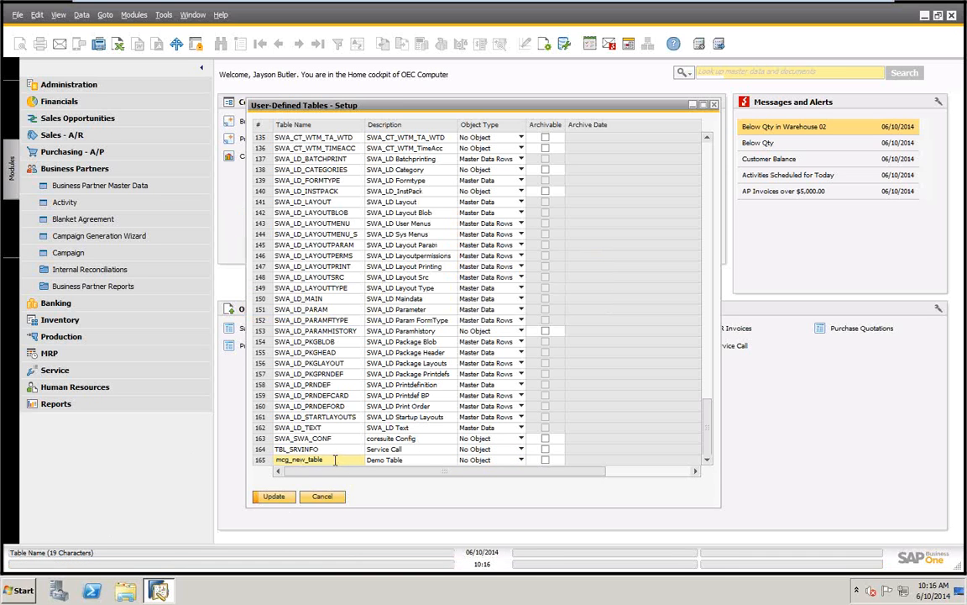
{"action": "type", "text": "_1"}
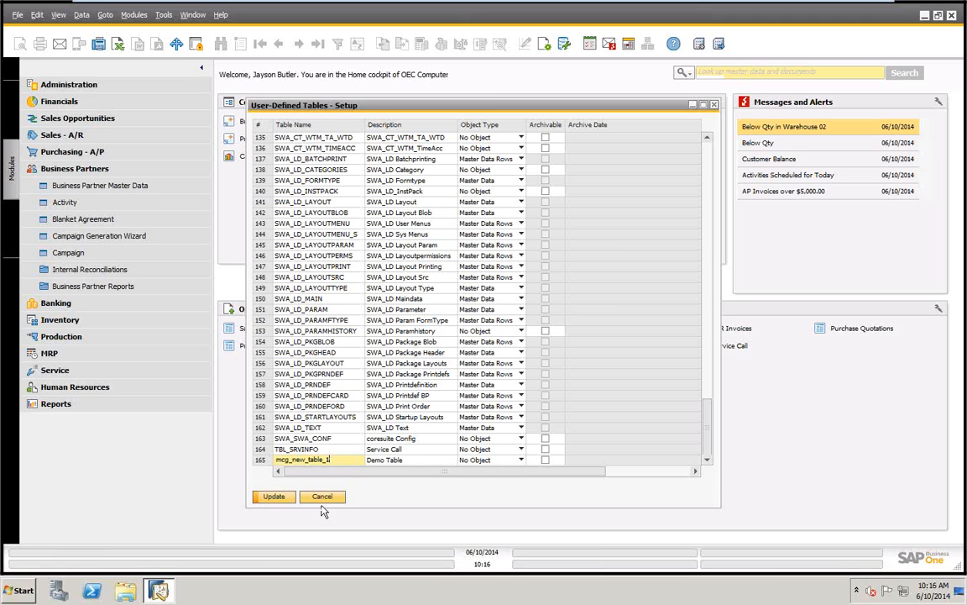
{"action": "left_click", "coordinate": [274, 497]}
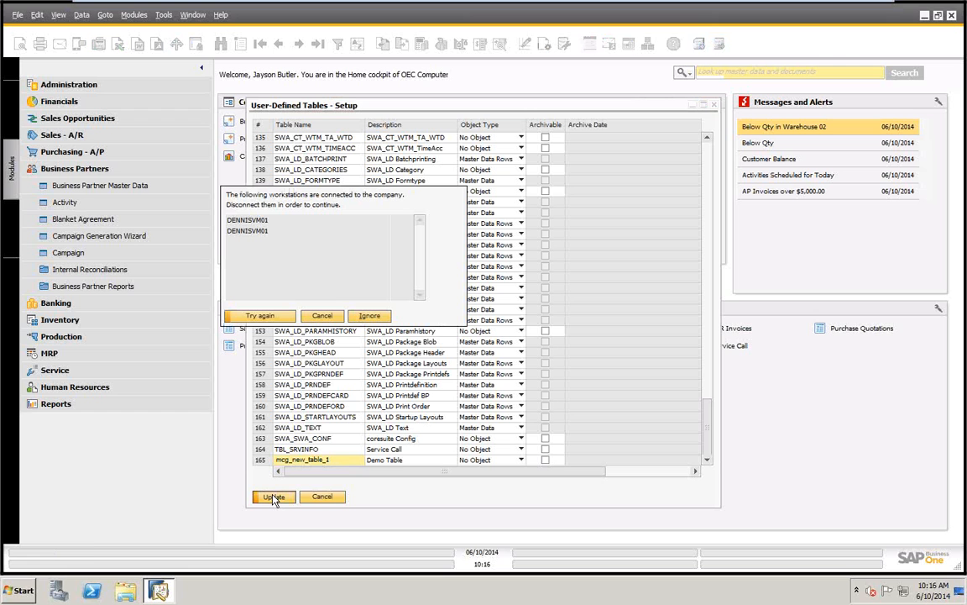
{"action": "left_click", "coordinate": [370, 317]}
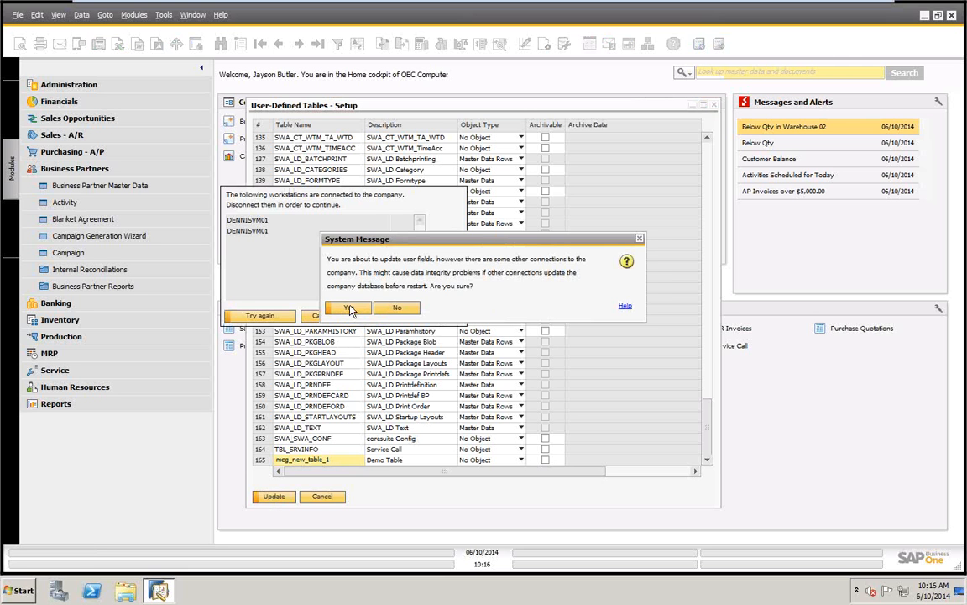
{"action": "left_click", "coordinate": [349, 308]}
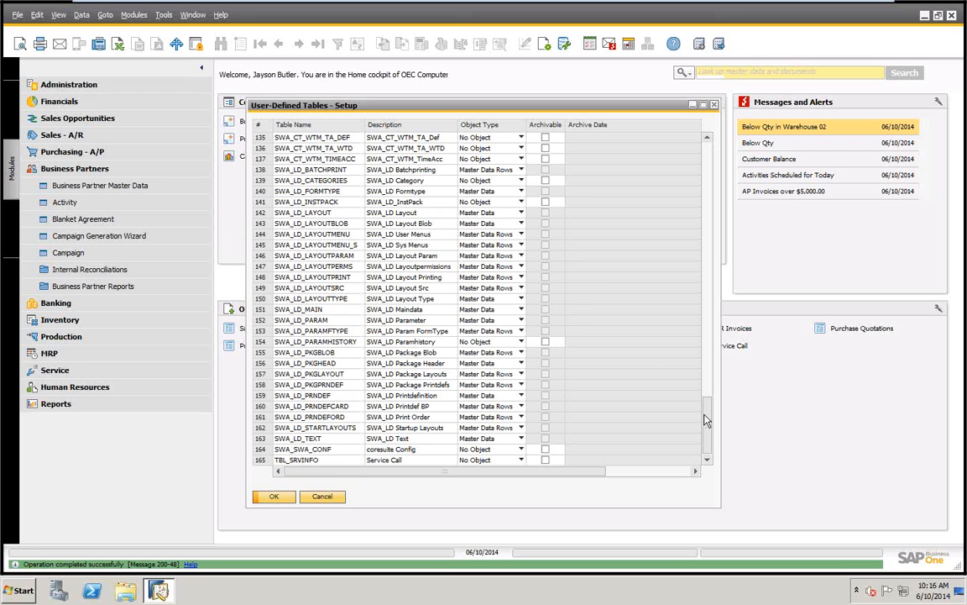
Locate MCG_NEW_TABLE_1 in the user-defined tables list and open User-Defined Fields - Management from its row
{"action": "left_click_drag", "start_coordinate": [706, 420], "coordinate": [706, 300]}
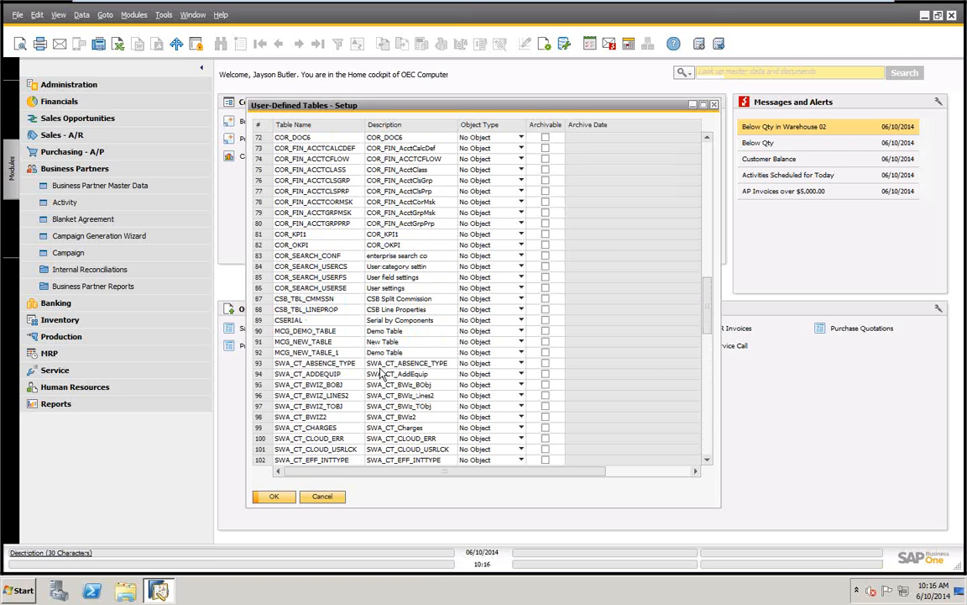
{"action": "right_click", "coordinate": [259, 358]}
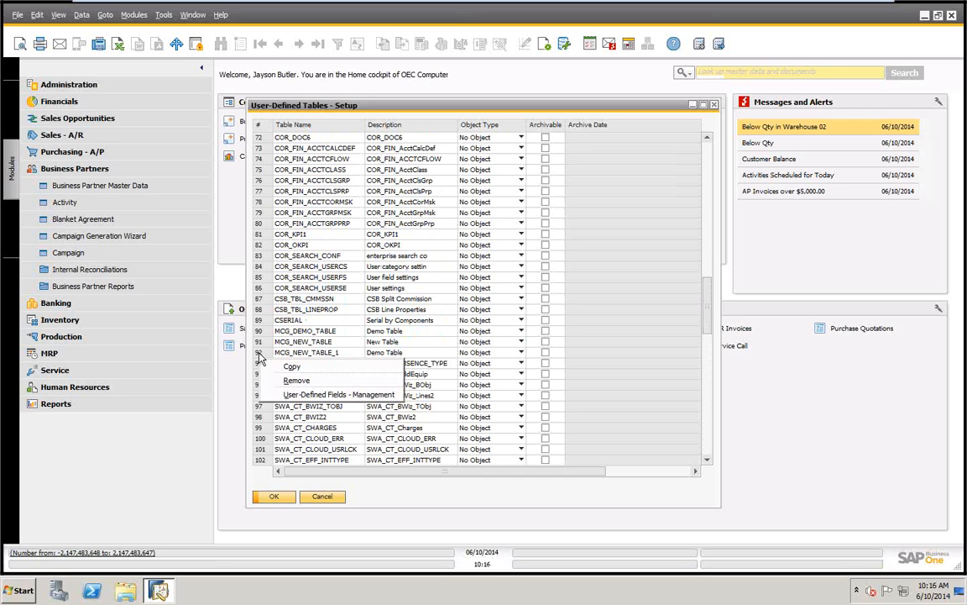
{"action": "left_click", "coordinate": [311, 395]}
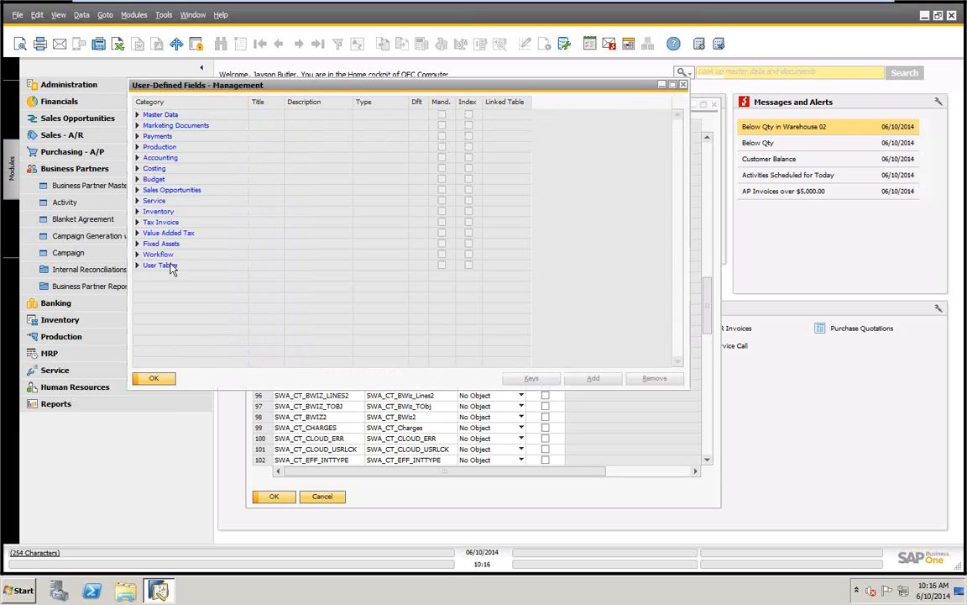
Examine the fields of New Table under User Tables, and close both the fields management and tables setup windows
{"action": "left_click", "coordinate": [137, 266]}
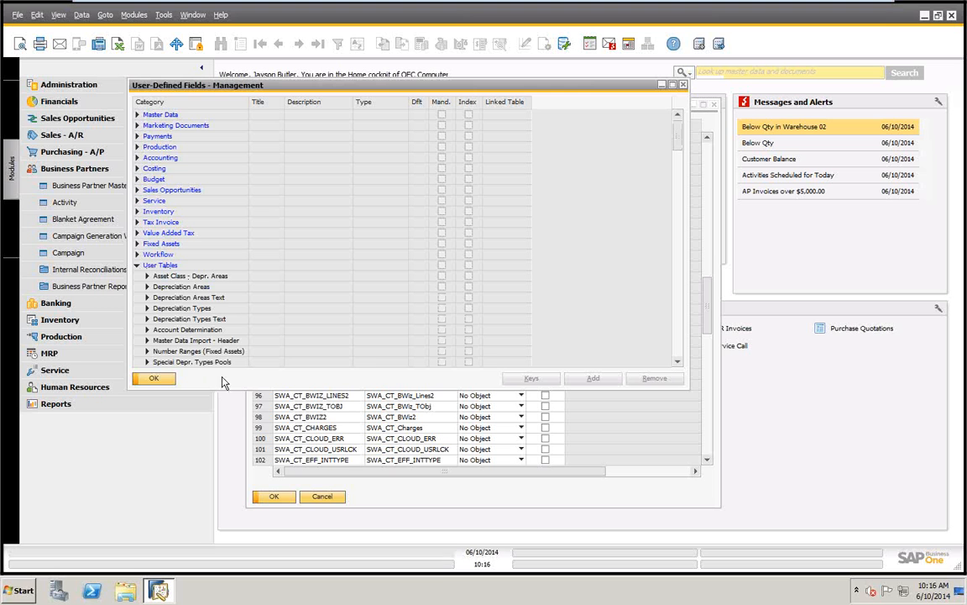
{"action": "left_click_drag", "start_coordinate": [678, 141], "coordinate": [680, 270]}
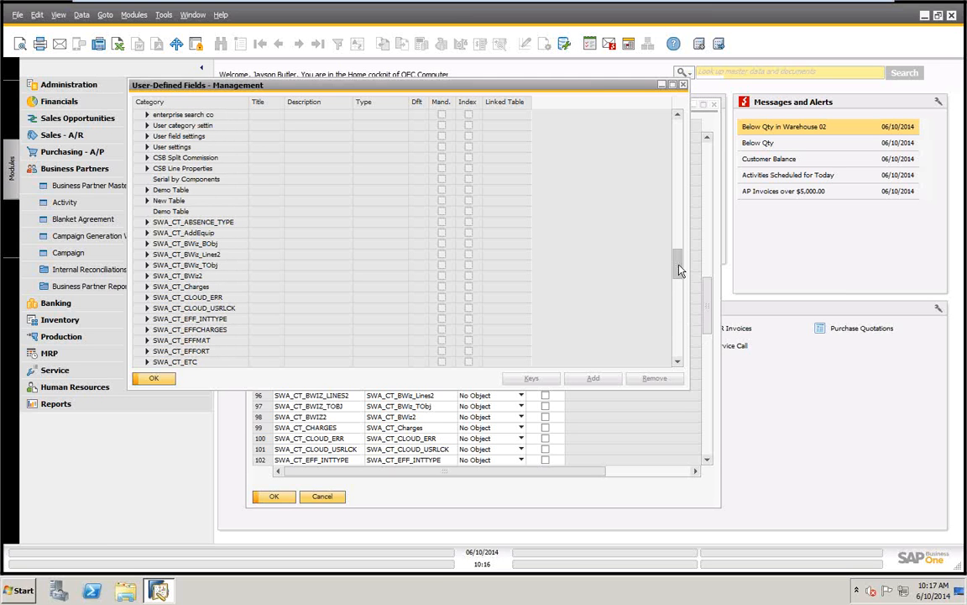
{"action": "left_click", "coordinate": [147, 201]}
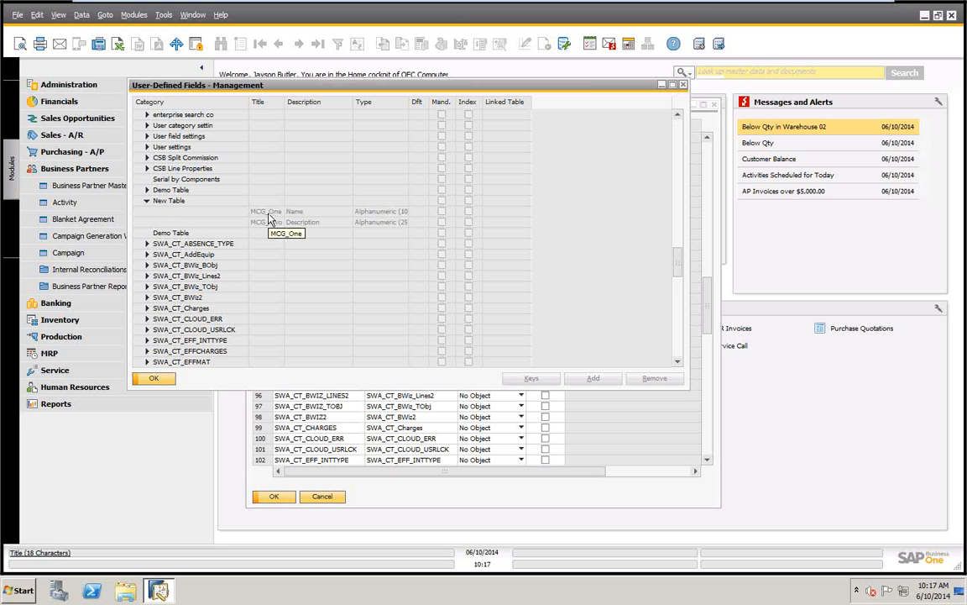
{"action": "left_click_drag", "start_coordinate": [680, 265], "coordinate": [676, 103]}
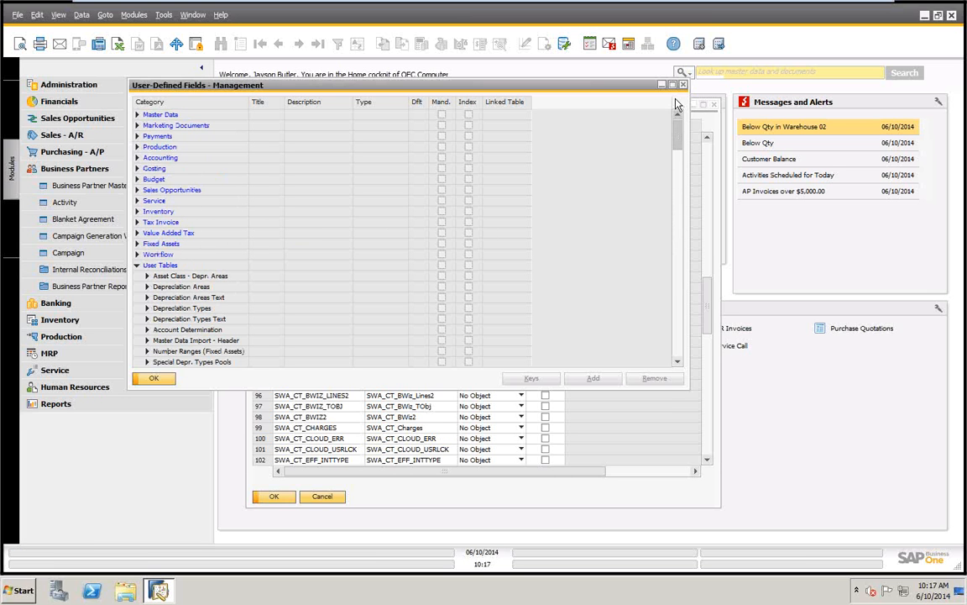
{"action": "left_click", "coordinate": [152, 378]}
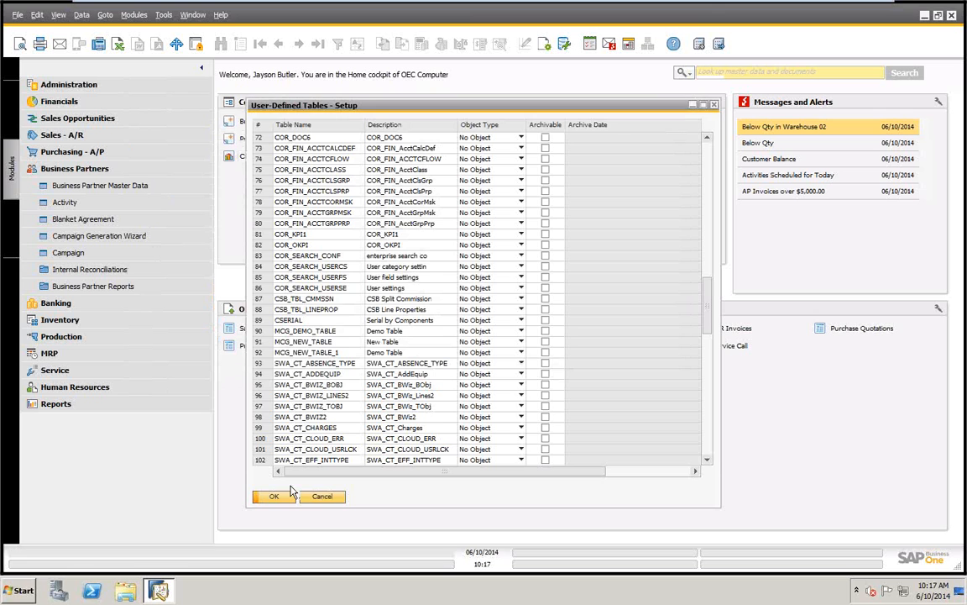
{"action": "left_click", "coordinate": [273, 496]}
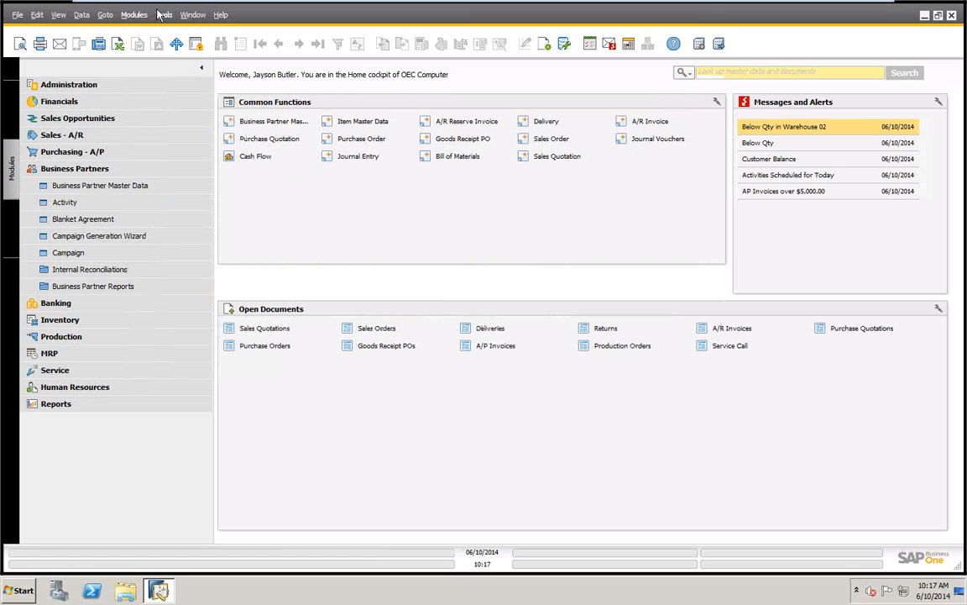
Reopen User-Defined Fields - Management and expand the User Tables category
{"action": "left_click", "coordinate": [164, 15]}
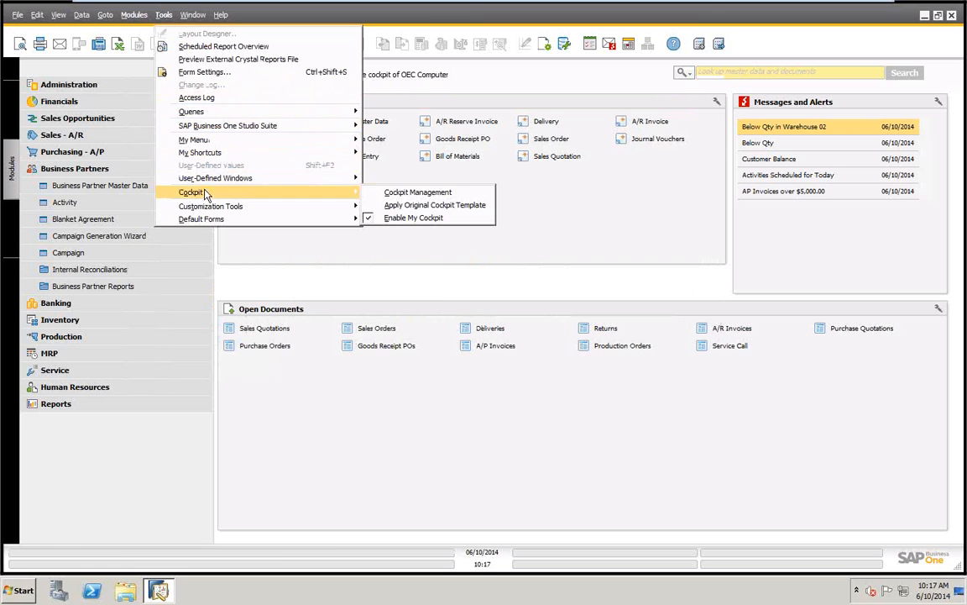
{"action": "mouse_move", "coordinate": [215, 207]}
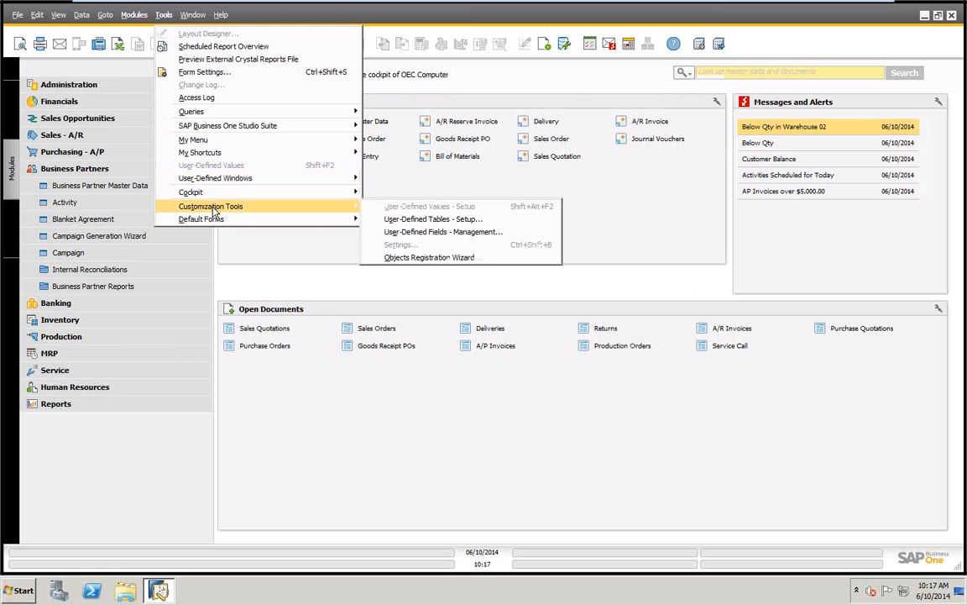
{"action": "left_click", "coordinate": [433, 233]}
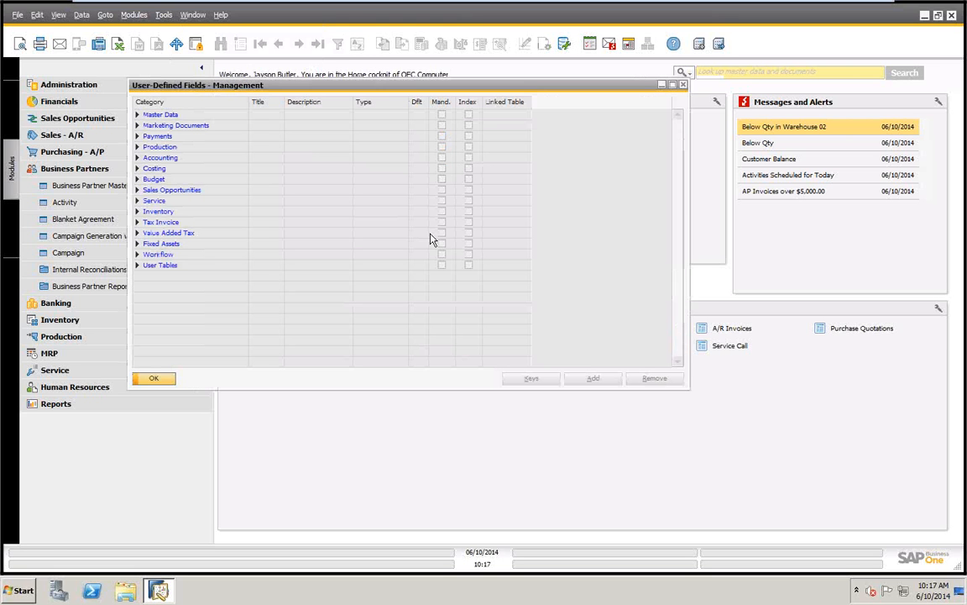
{"action": "left_click", "coordinate": [138, 266]}
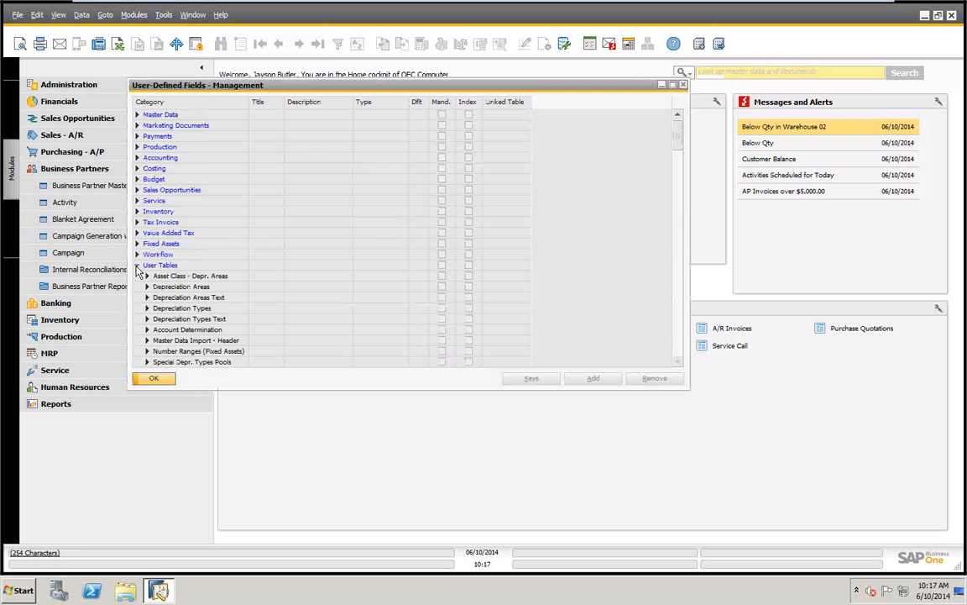
Add a regular alphanumeric field mcg_first, description First Name, length 10, to the Demo Table listed below New Table, ignoring connected workstations
{"action": "scroll", "coordinate": [342, 259], "scroll_direction": "down", "scroll_amount": 5}
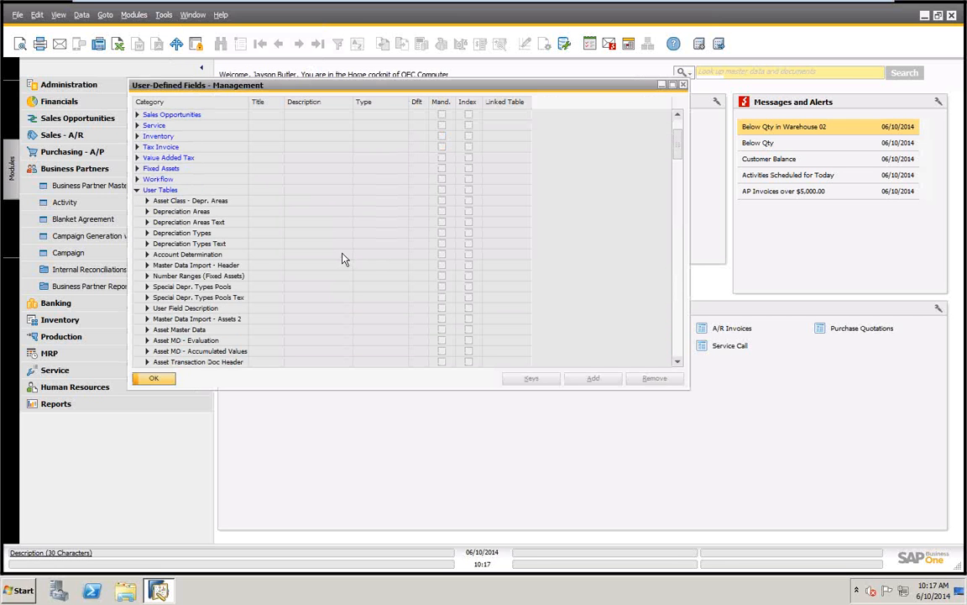
{"action": "scroll", "coordinate": [342, 259], "scroll_direction": "down", "scroll_amount": 12}
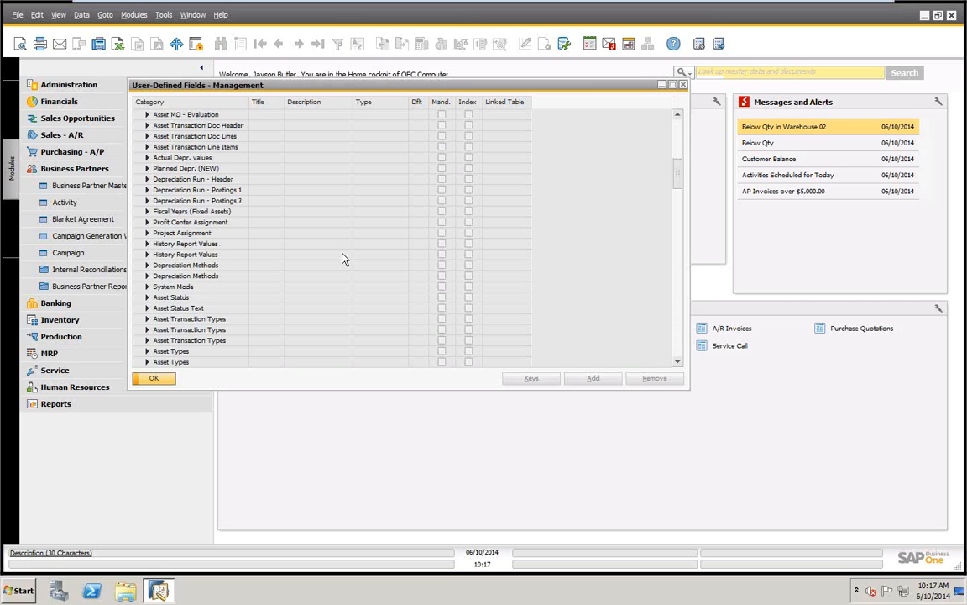
{"action": "scroll", "coordinate": [342, 258], "scroll_direction": "down", "scroll_amount": 12}
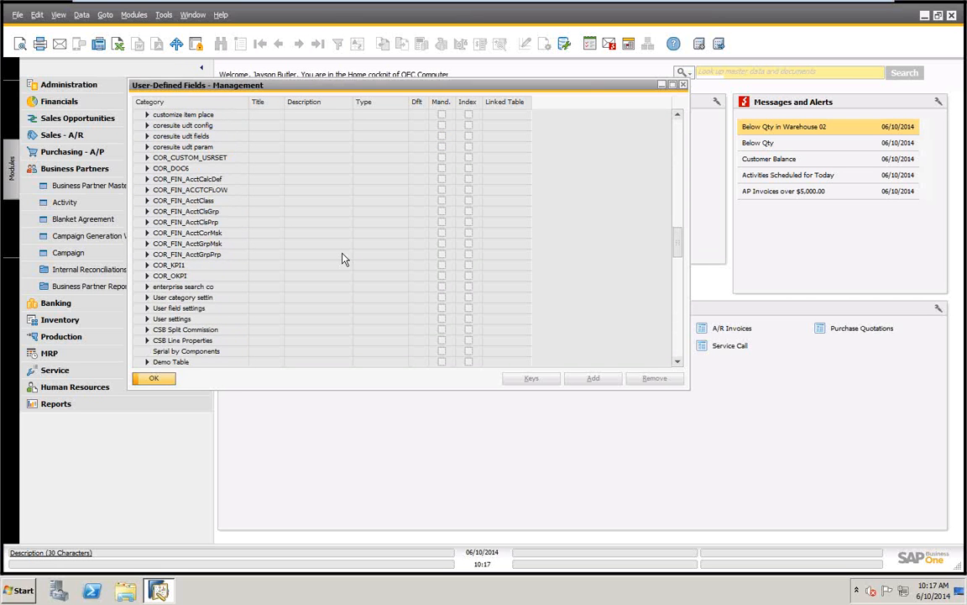
{"action": "scroll", "coordinate": [342, 258], "scroll_direction": "down", "scroll_amount": 2}
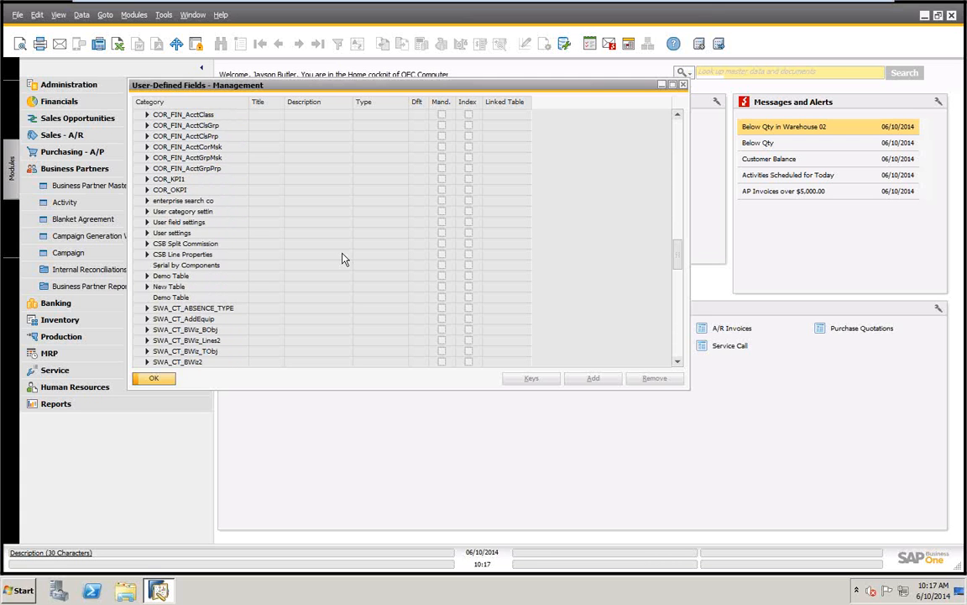
{"action": "scroll", "coordinate": [342, 258], "scroll_direction": "down", "scroll_amount": 1}
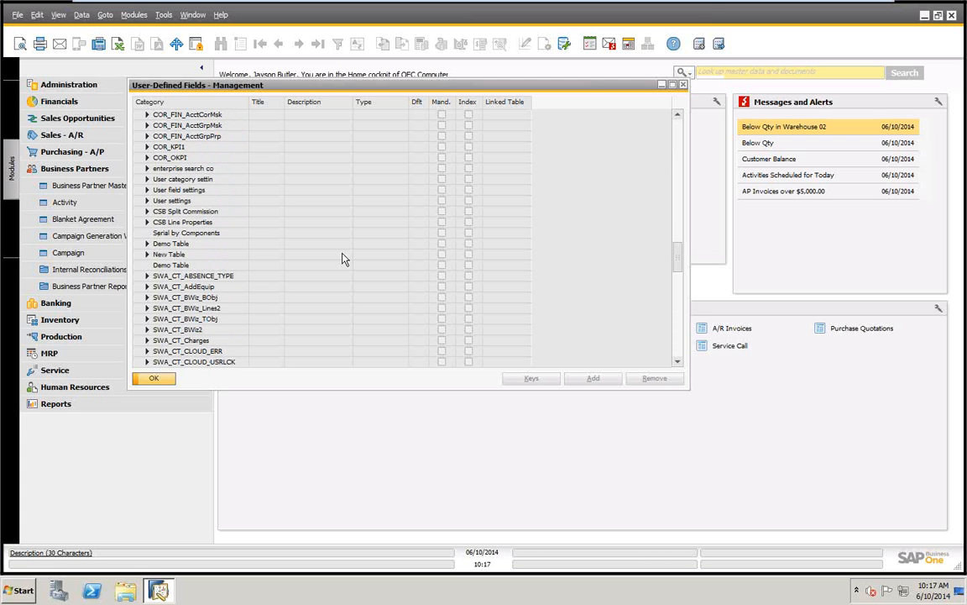
{"action": "left_click", "coordinate": [178, 266]}
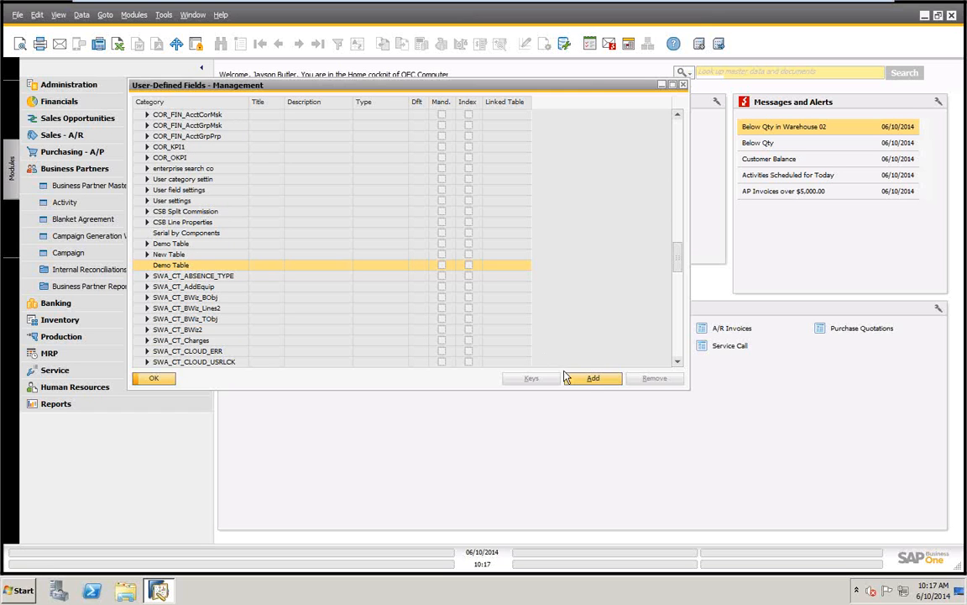
{"action": "left_click", "coordinate": [586, 384]}
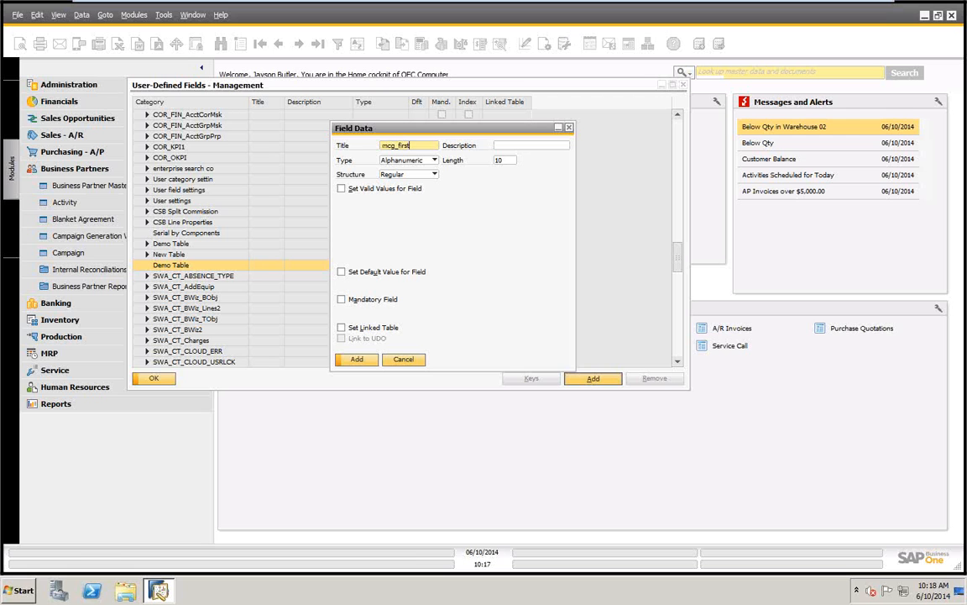
{"action": "key", "text": "Tab"}
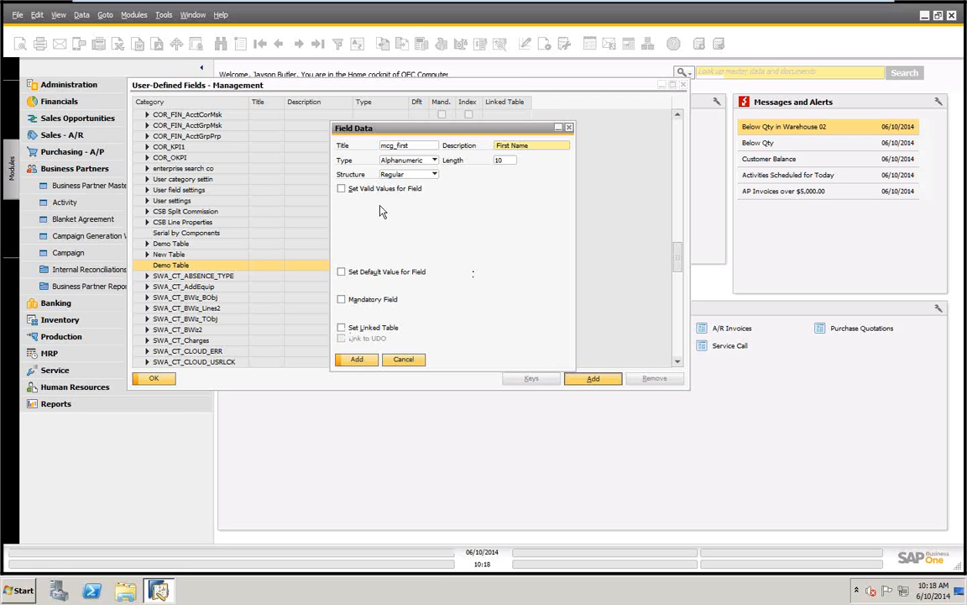
{"action": "left_click", "coordinate": [356, 360]}
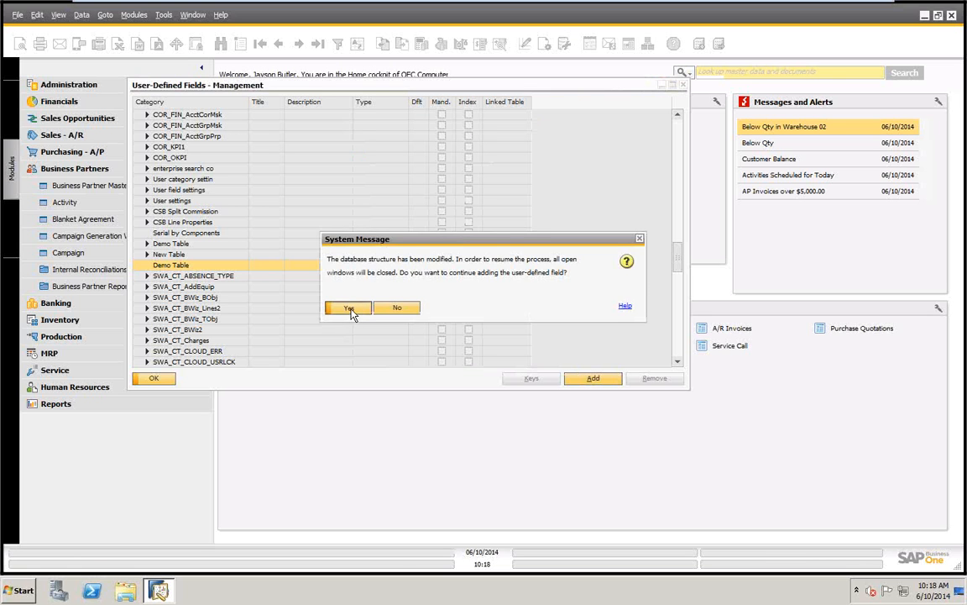
{"action": "left_click", "coordinate": [349, 309]}
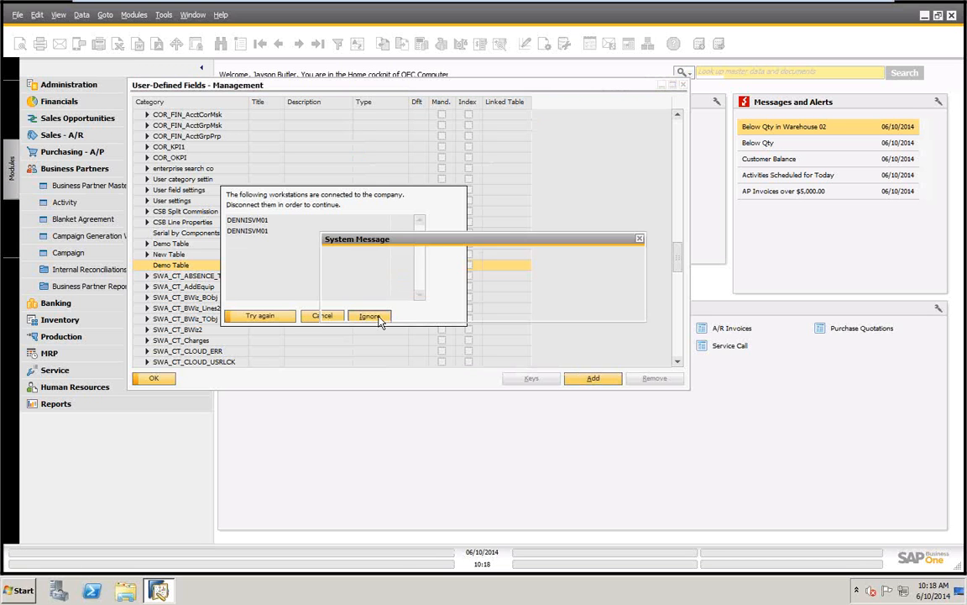
{"action": "left_click", "coordinate": [342, 307]}
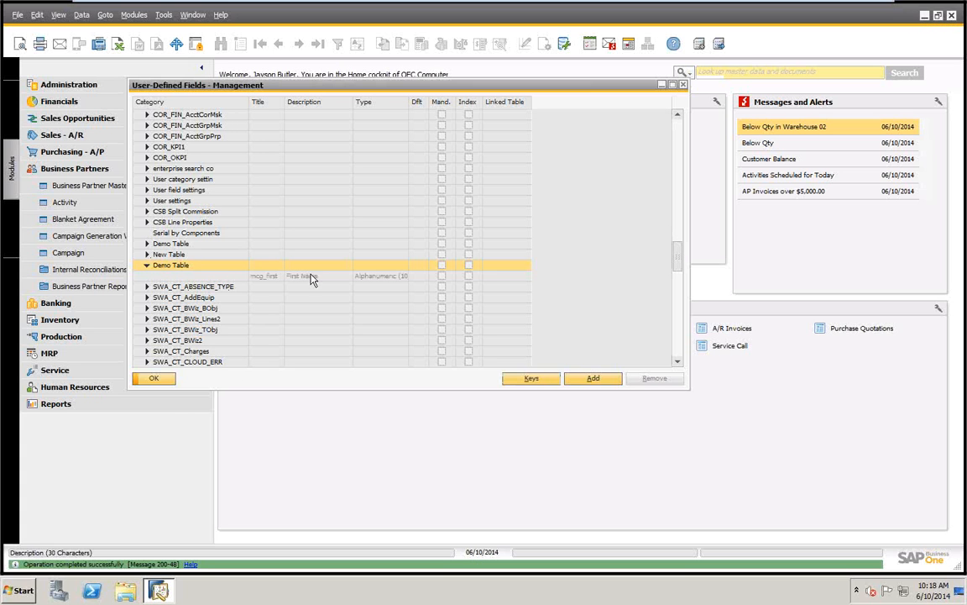
Review the field data of MCG_Two under New Table and cancel without changing it
{"action": "left_click", "coordinate": [146, 254]}
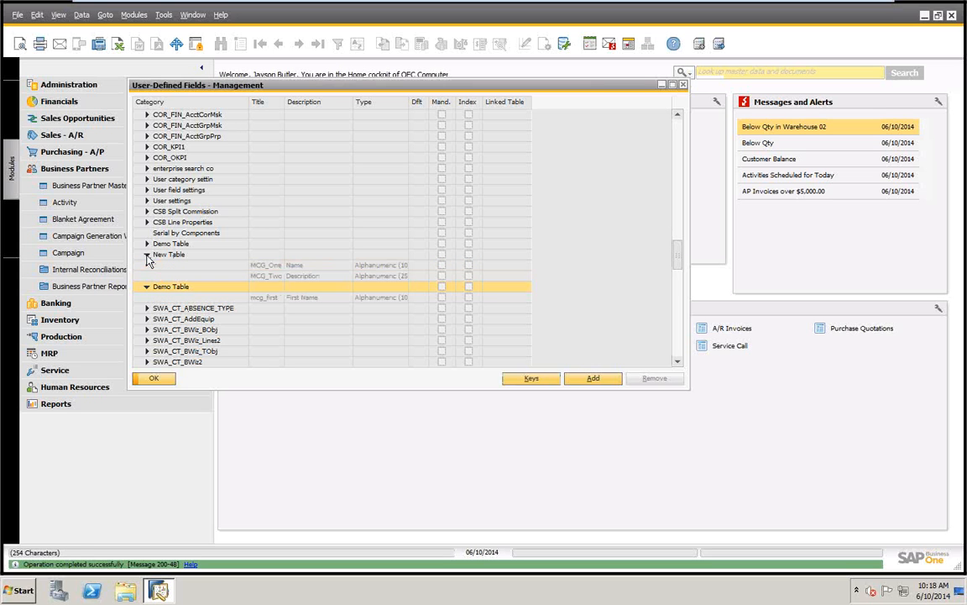
{"action": "left_click", "coordinate": [296, 277]}
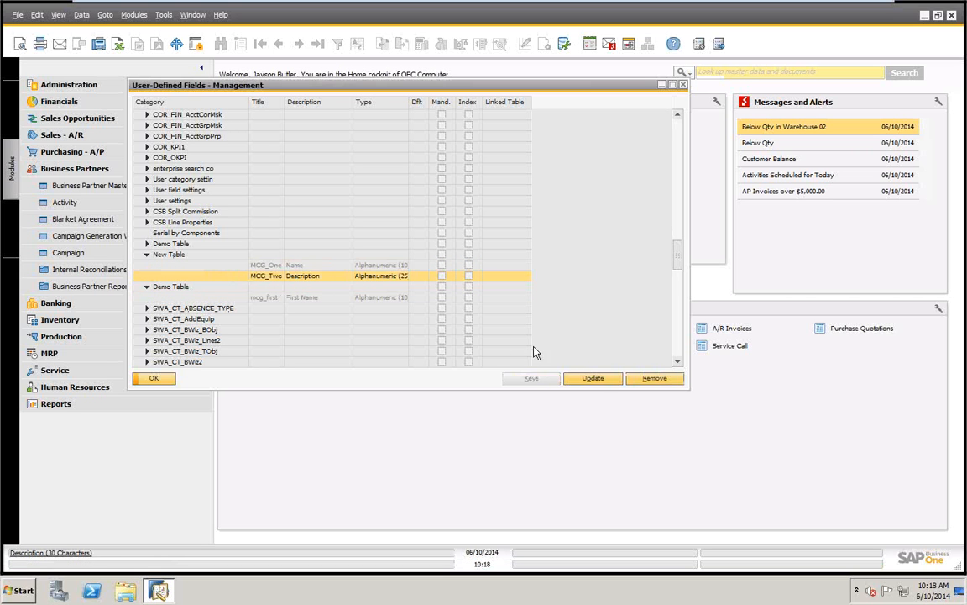
{"action": "left_click", "coordinate": [600, 384]}
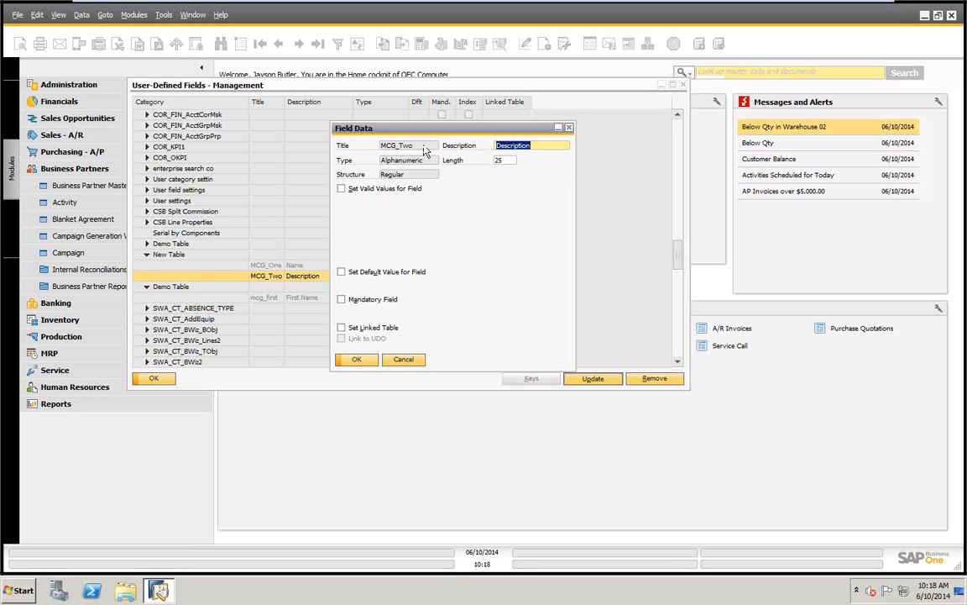
{"action": "left_click", "coordinate": [403, 359]}
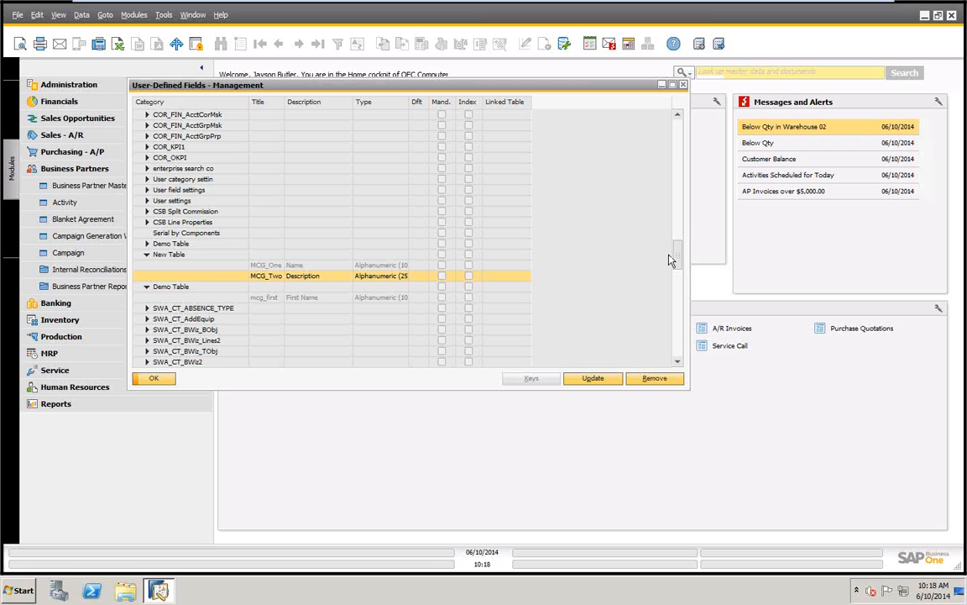
Open the field data of the New Demo field in the Business Partner table under Master Data
{"action": "left_click_drag", "start_coordinate": [677, 261], "coordinate": [677, 125]}
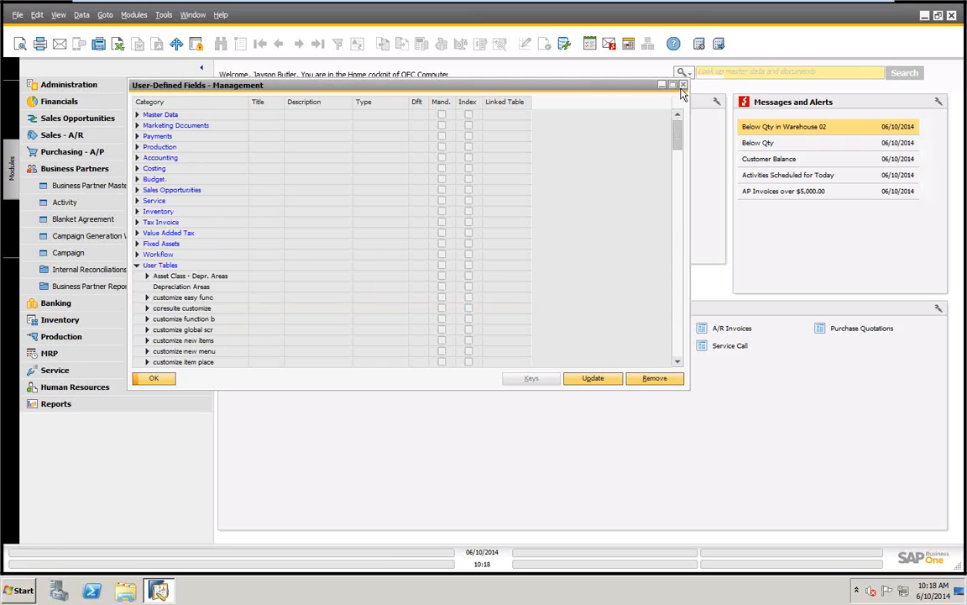
{"action": "left_click", "coordinate": [137, 115]}
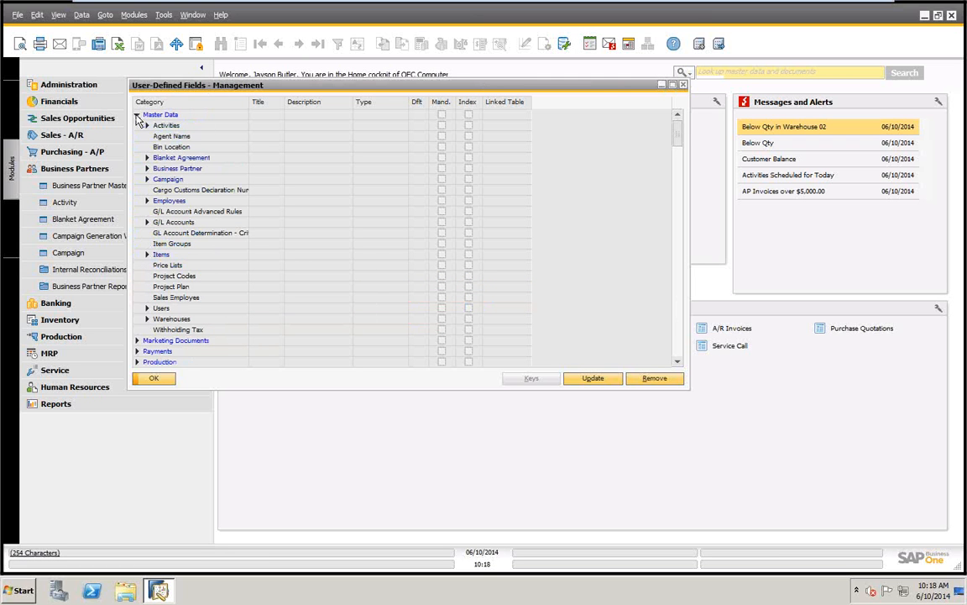
{"action": "left_click", "coordinate": [147, 169]}
{"action": "left_click", "coordinate": [157, 180]}
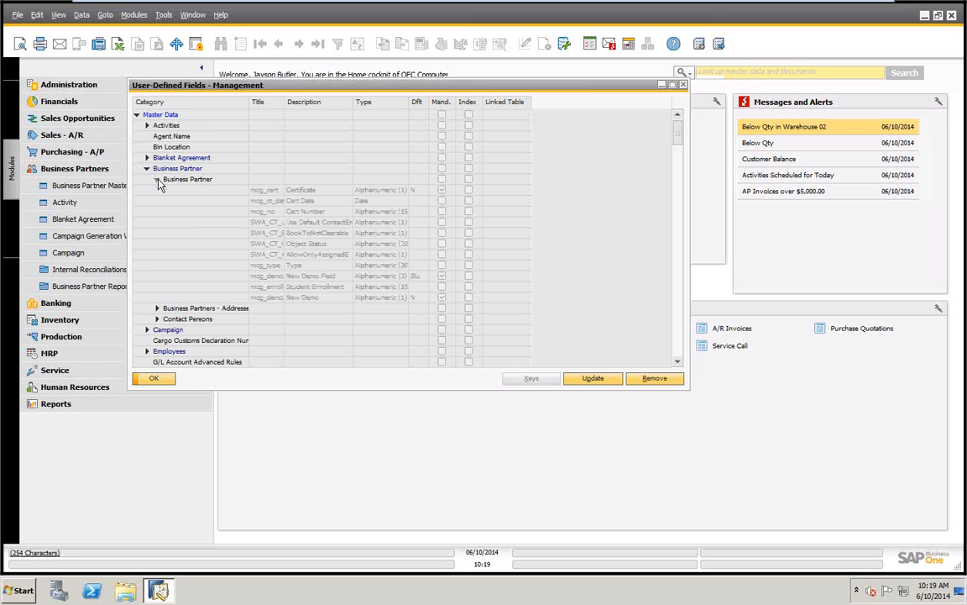
{"action": "left_click", "coordinate": [268, 299]}
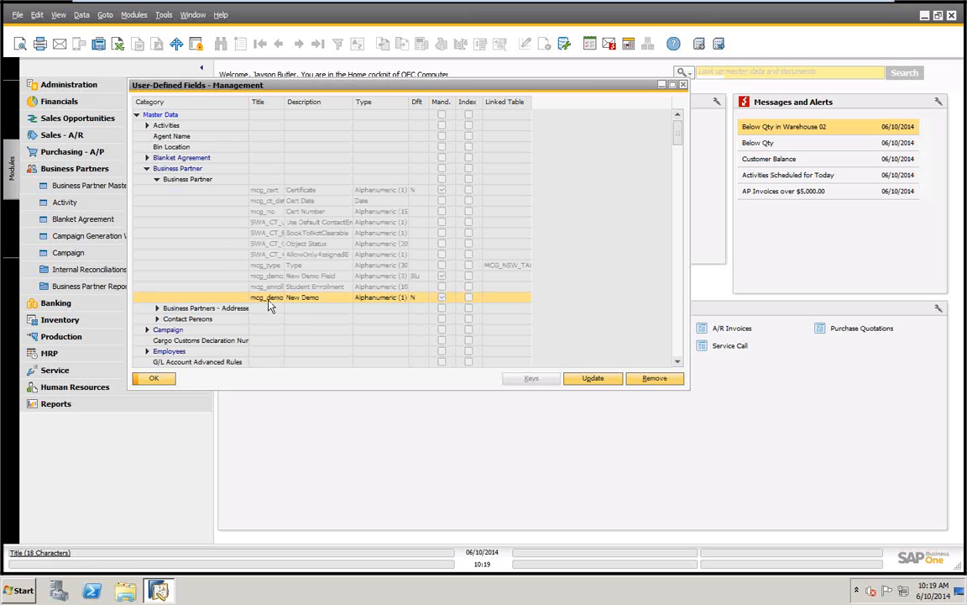
{"action": "left_click", "coordinate": [594, 381]}
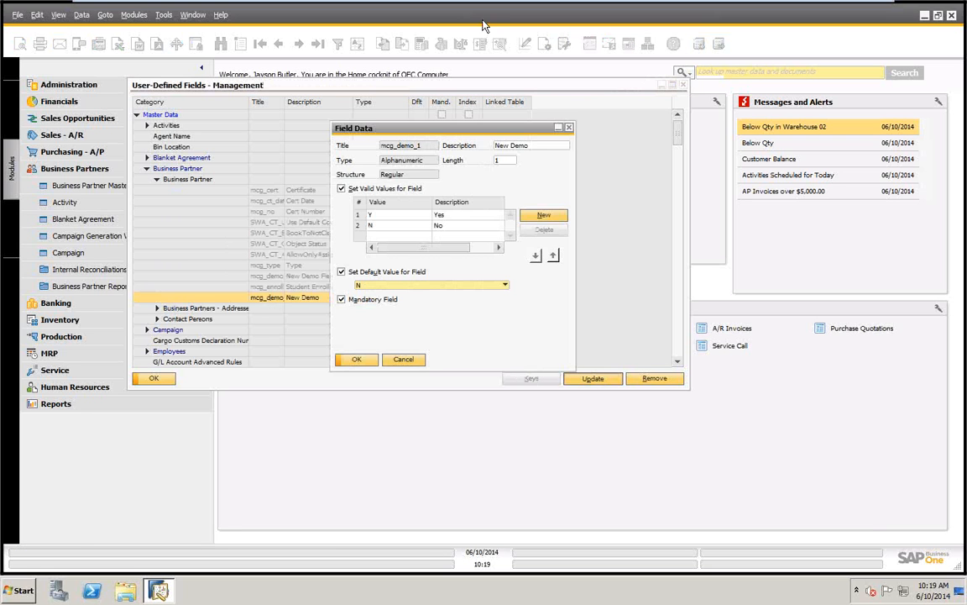
Clear the New Demo field's valid values, default value and mandatory settings, and set its linked table to MCG_NEW_TABLE_1
{"action": "left_click", "coordinate": [342, 189]}
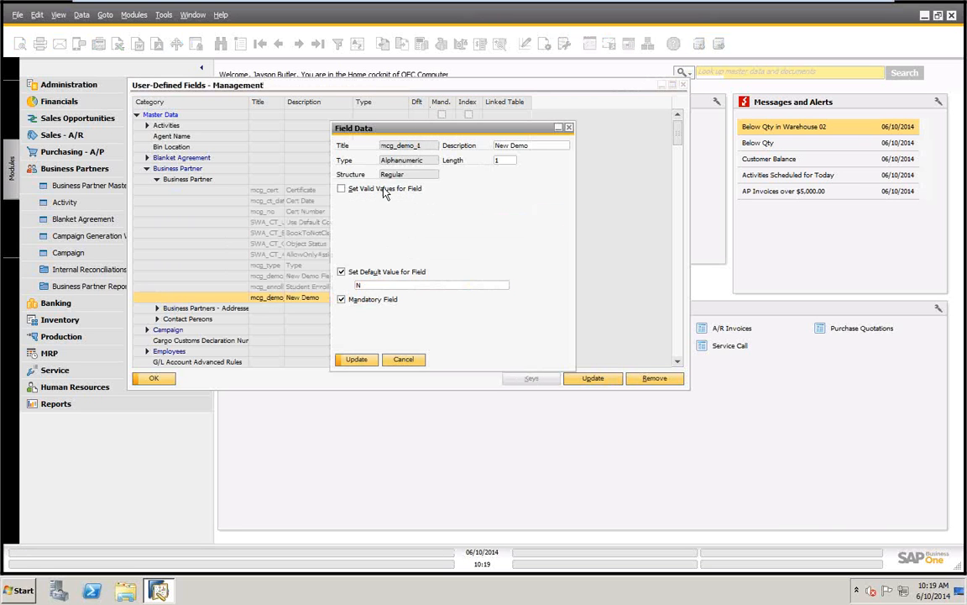
{"action": "left_click", "coordinate": [342, 272]}
{"action": "left_click", "coordinate": [342, 300]}
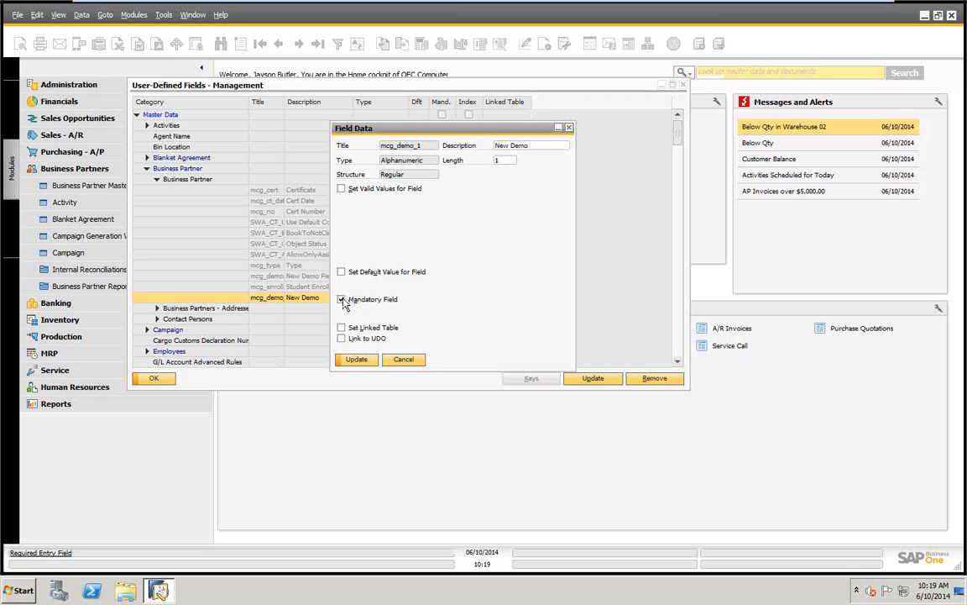
{"action": "left_click", "coordinate": [341, 329]}
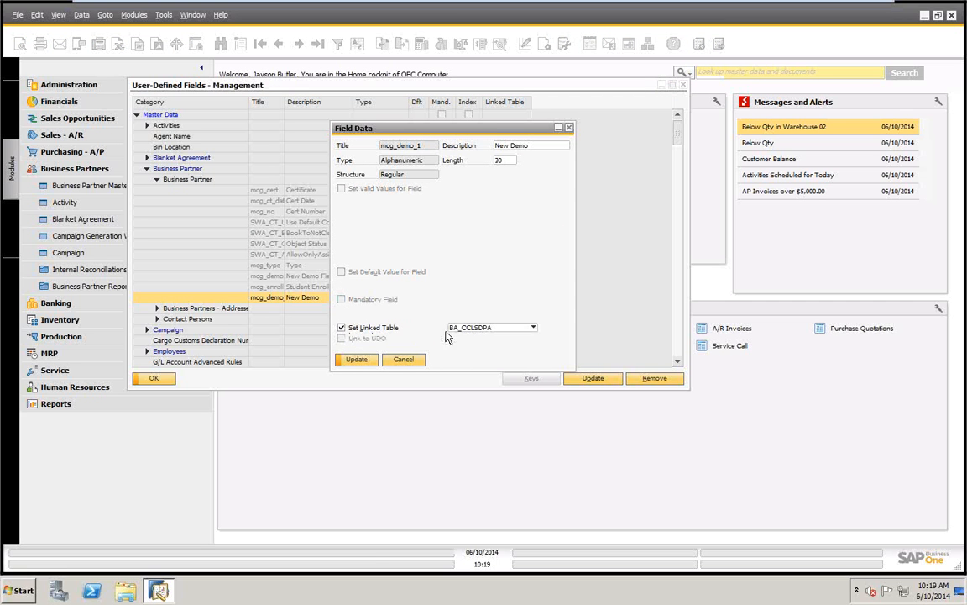
{"action": "left_click", "coordinate": [534, 328]}
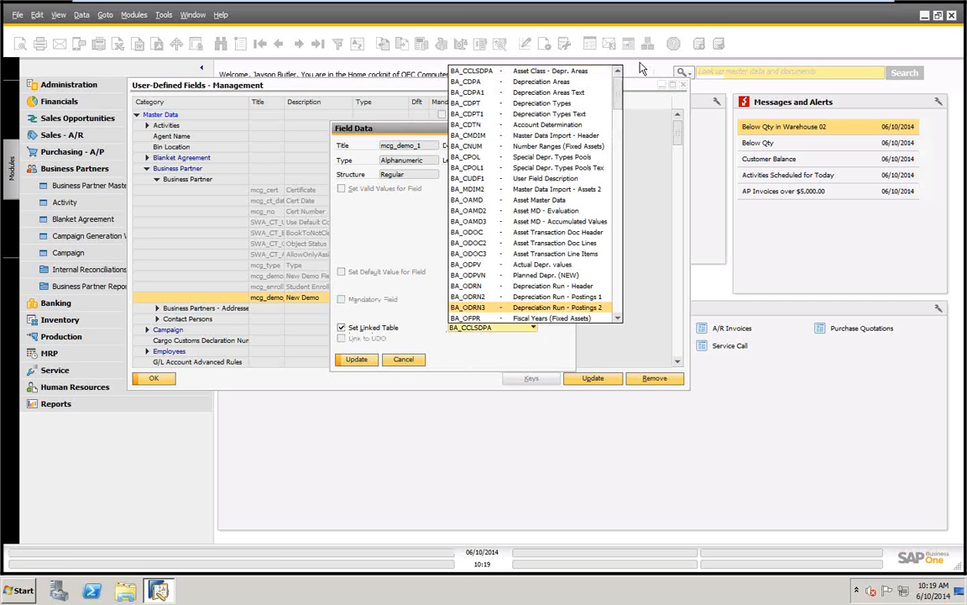
{"action": "left_click_drag", "start_coordinate": [619, 94], "coordinate": [627, 212]}
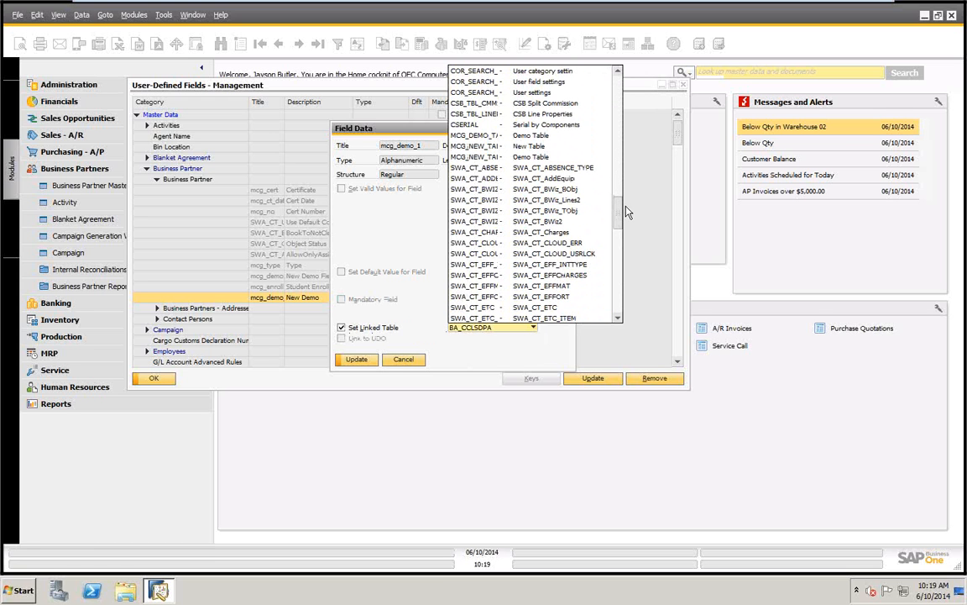
{"action": "left_click", "coordinate": [486, 156]}
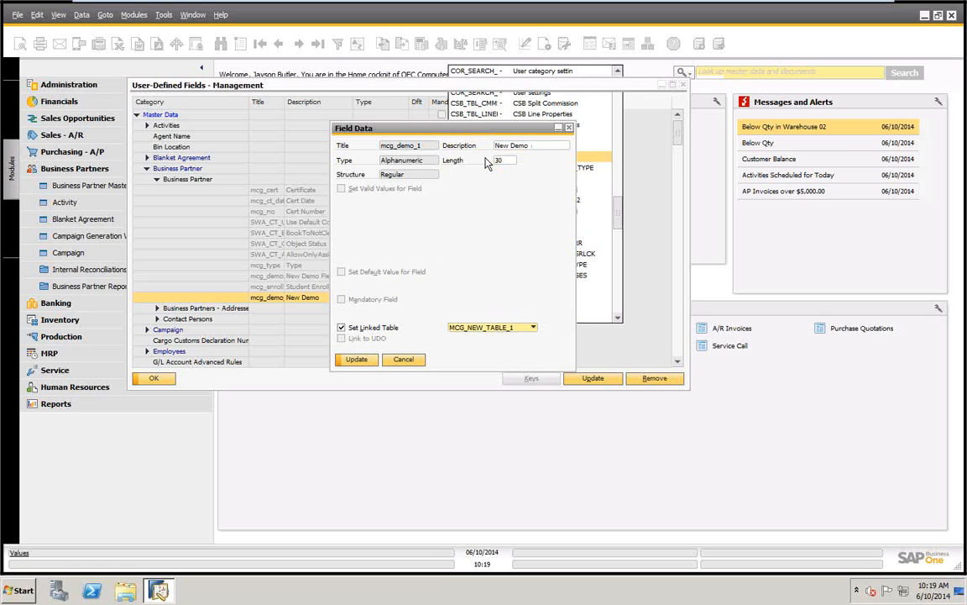
Try to save the New Demo field's linked table change, ignoring connected workstations, and close the fields management window
{"action": "left_click", "coordinate": [362, 363]}
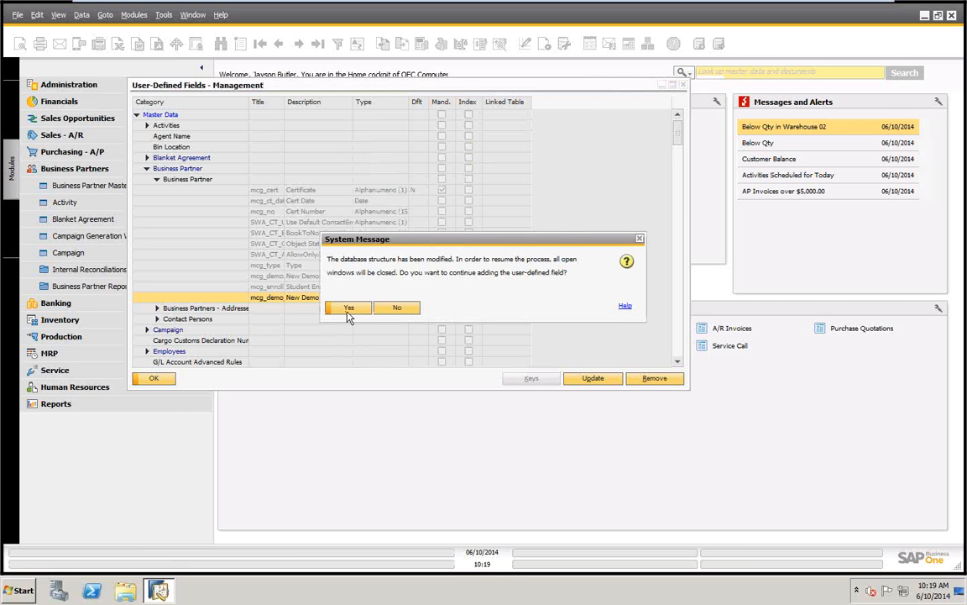
{"action": "left_click", "coordinate": [349, 308]}
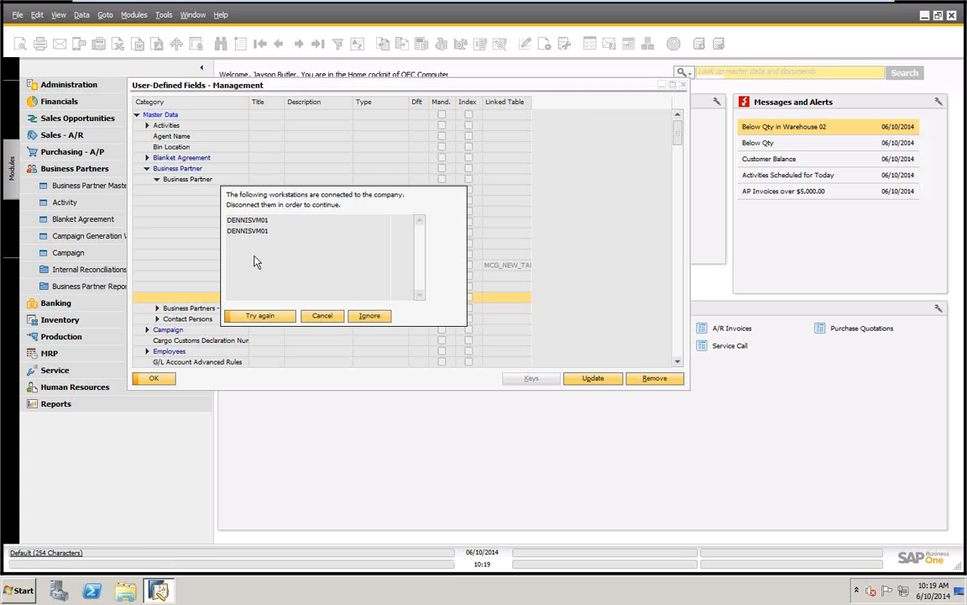
{"action": "left_click", "coordinate": [378, 317]}
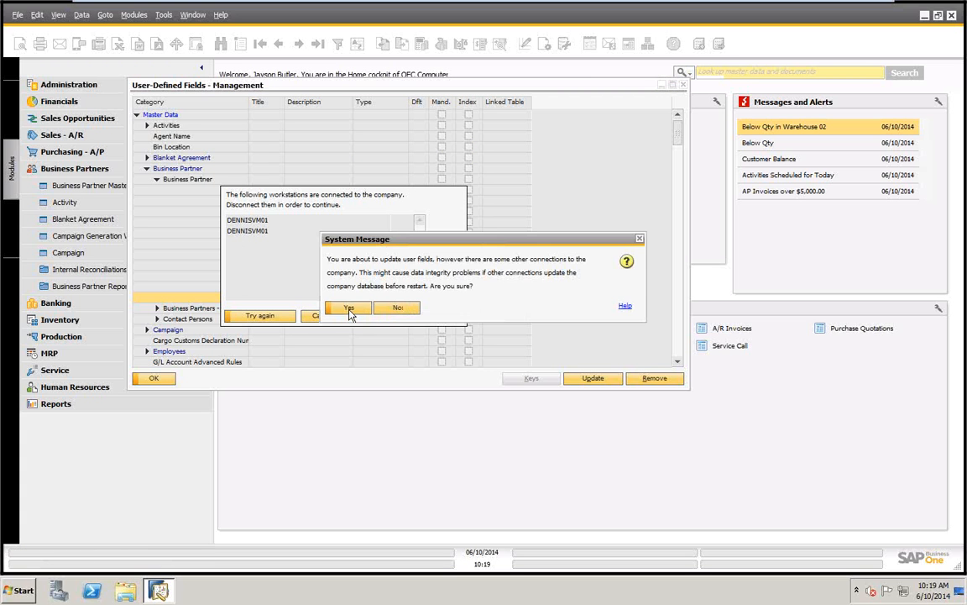
{"action": "left_click", "coordinate": [350, 308]}
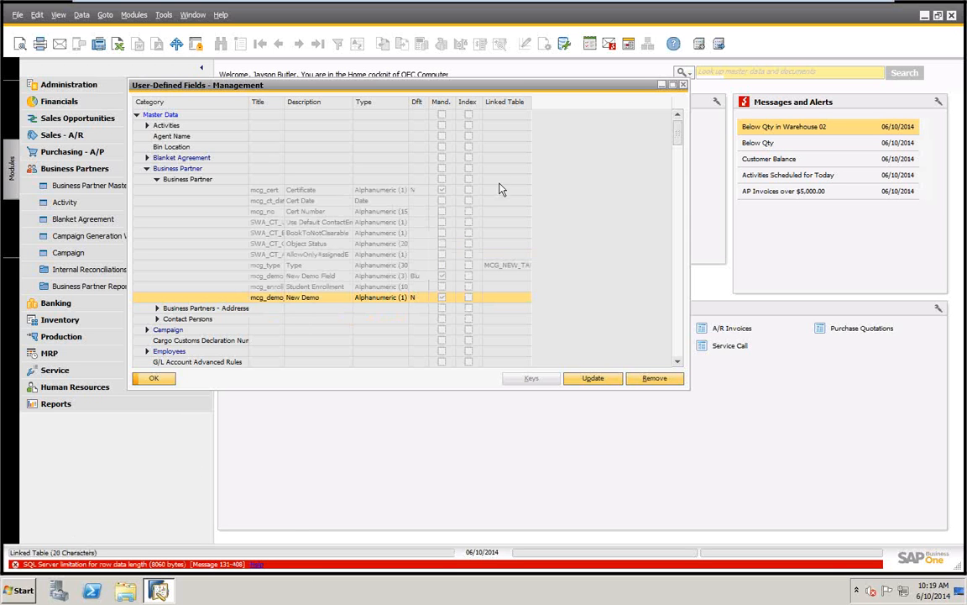
{"action": "left_click", "coordinate": [154, 378]}
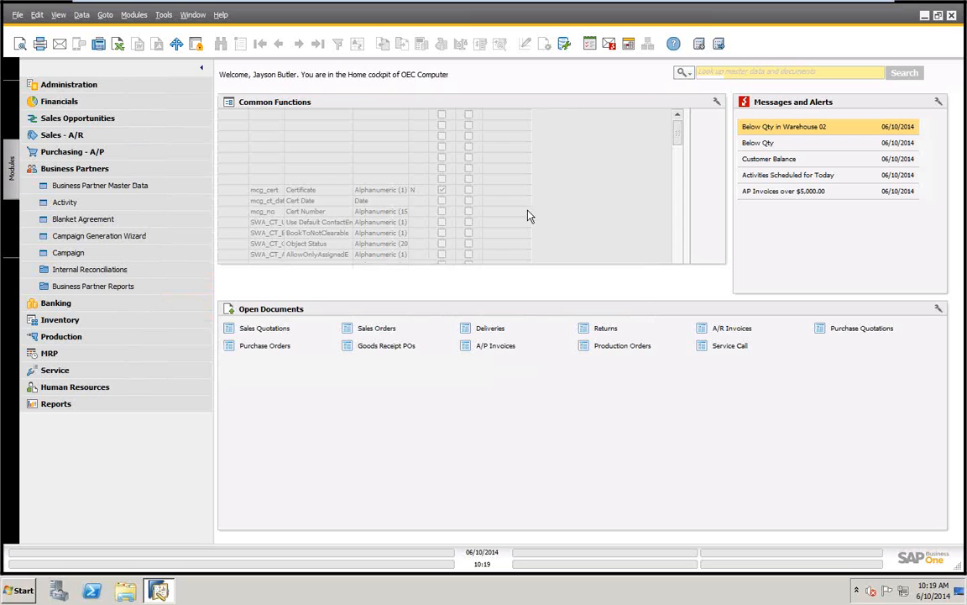
Examine the value lists of the New Demo and Type fields in Business Partner Master Data, and close the form
{"action": "left_click", "coordinate": [75, 186]}
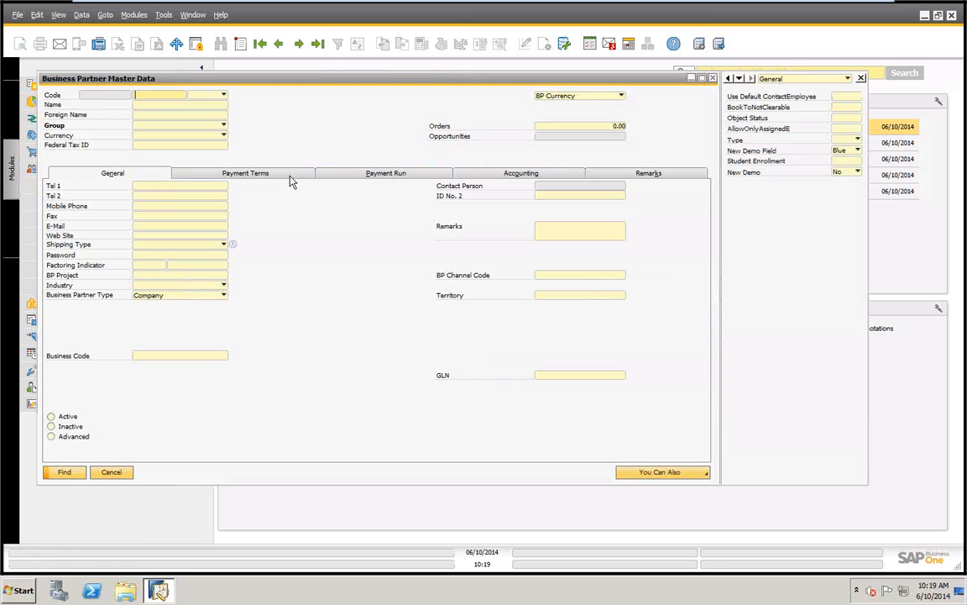
{"action": "left_click", "coordinate": [858, 171]}
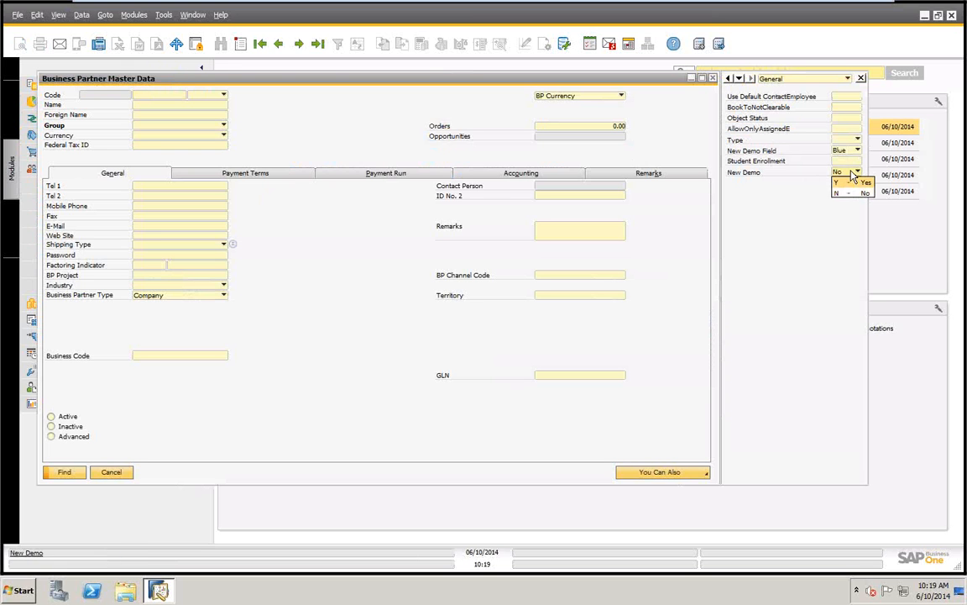
{"action": "left_click", "coordinate": [858, 153]}
{"action": "left_click", "coordinate": [858, 140]}
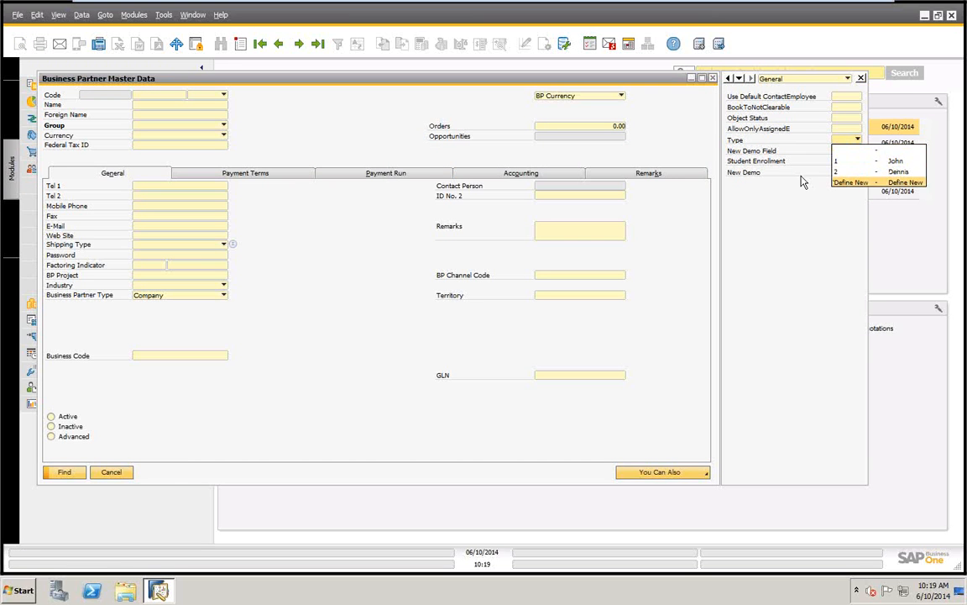
{"action": "left_click", "coordinate": [839, 173]}
{"action": "left_click", "coordinate": [855, 174]}
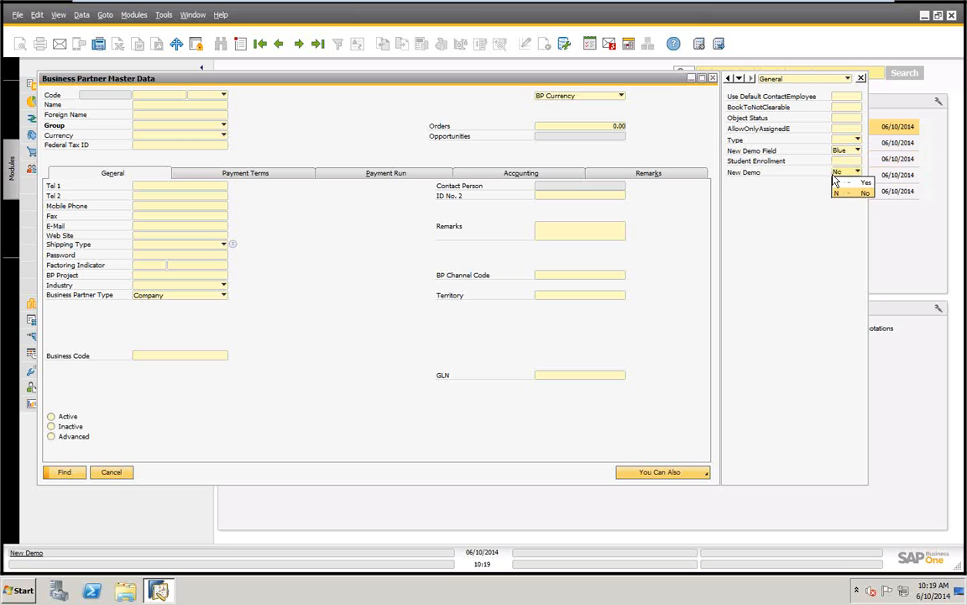
{"action": "left_click", "coordinate": [862, 189]}
{"action": "left_click", "coordinate": [114, 474]}
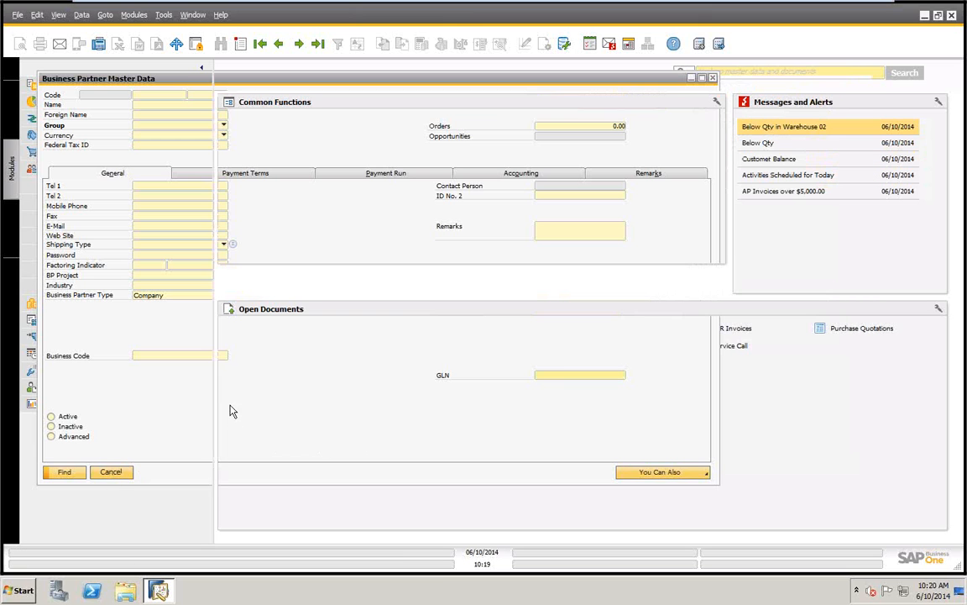
Reopen User-Defined Fields - Management and expand Master Data down to the Business Partner table's fields
{"action": "left_click", "coordinate": [163, 14]}
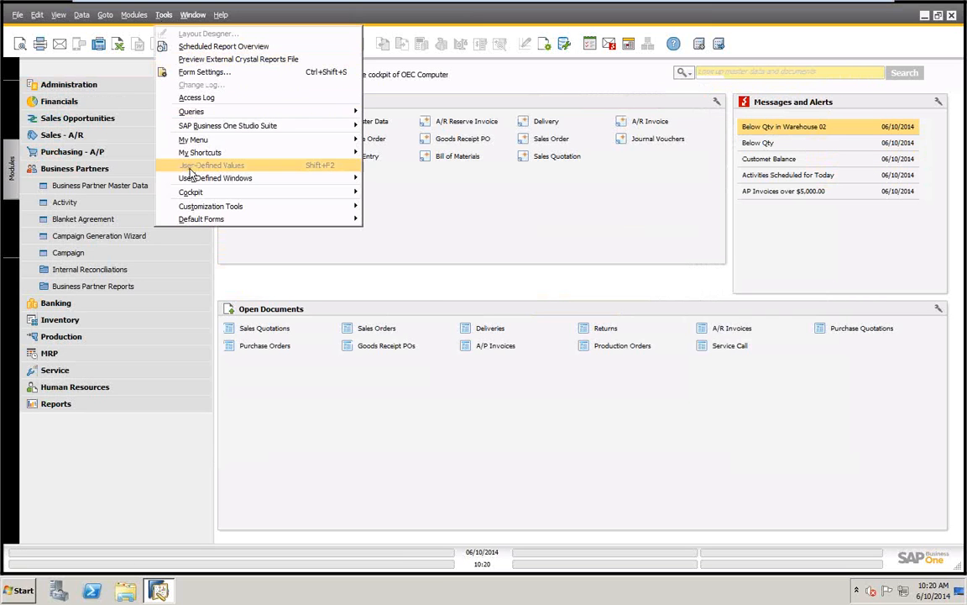
{"action": "mouse_move", "coordinate": [216, 212]}
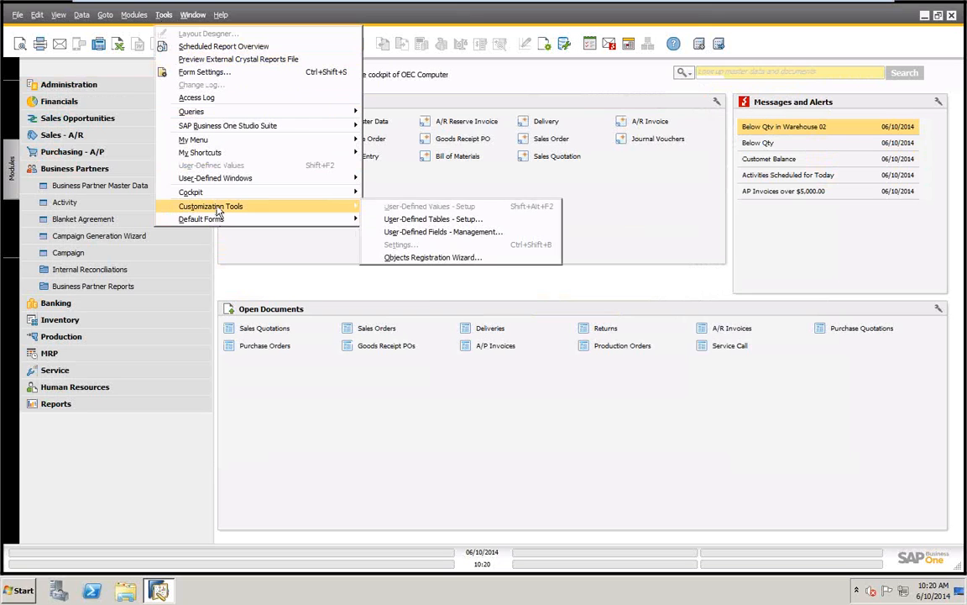
{"action": "left_click", "coordinate": [422, 229]}
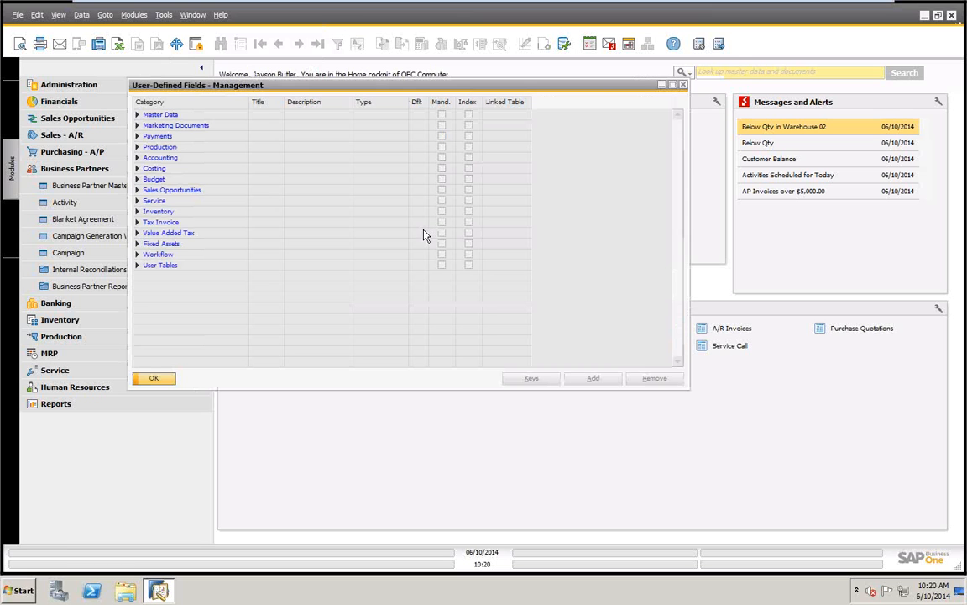
{"action": "left_click", "coordinate": [138, 115]}
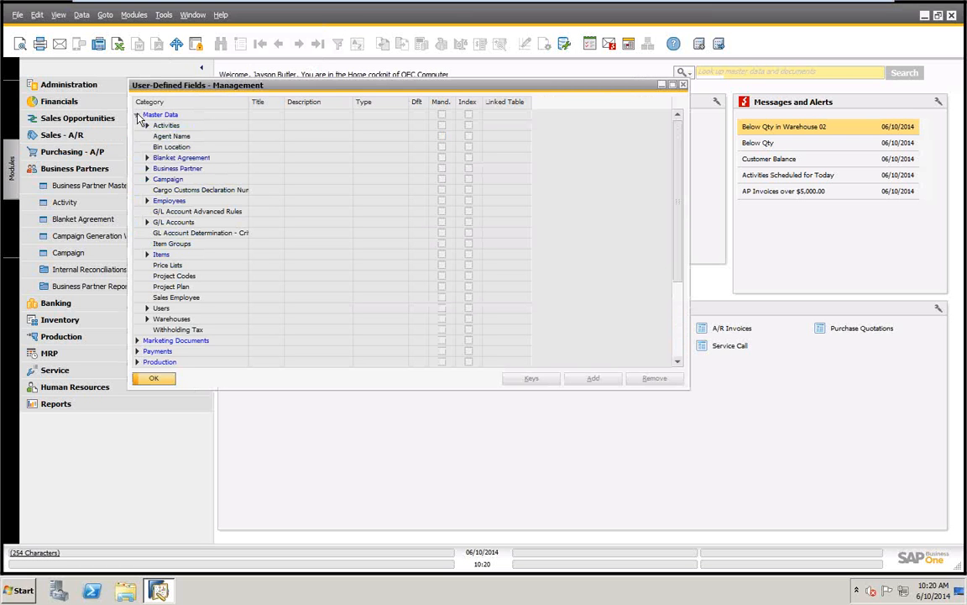
{"action": "left_click", "coordinate": [147, 169]}
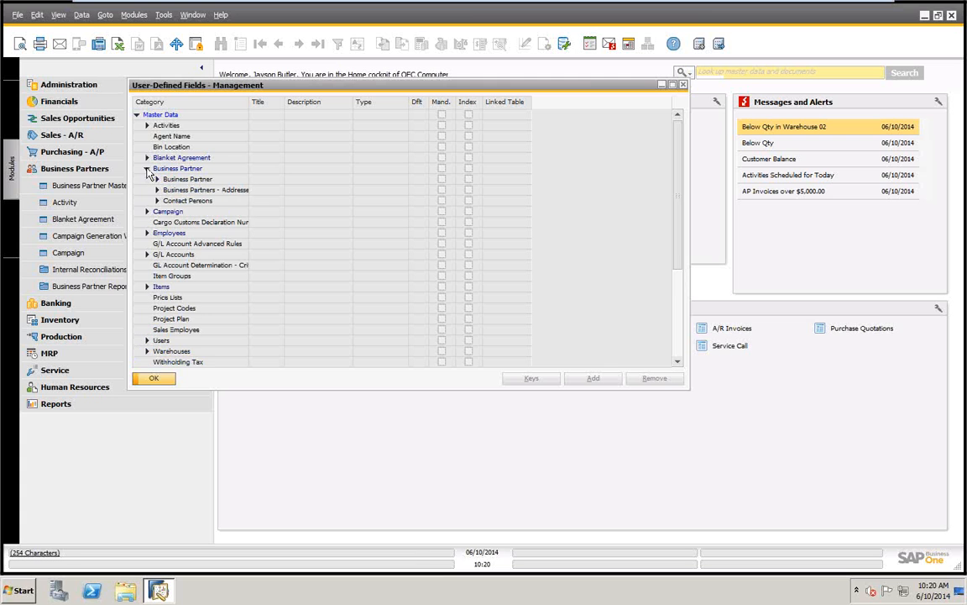
{"action": "left_click", "coordinate": [158, 180]}
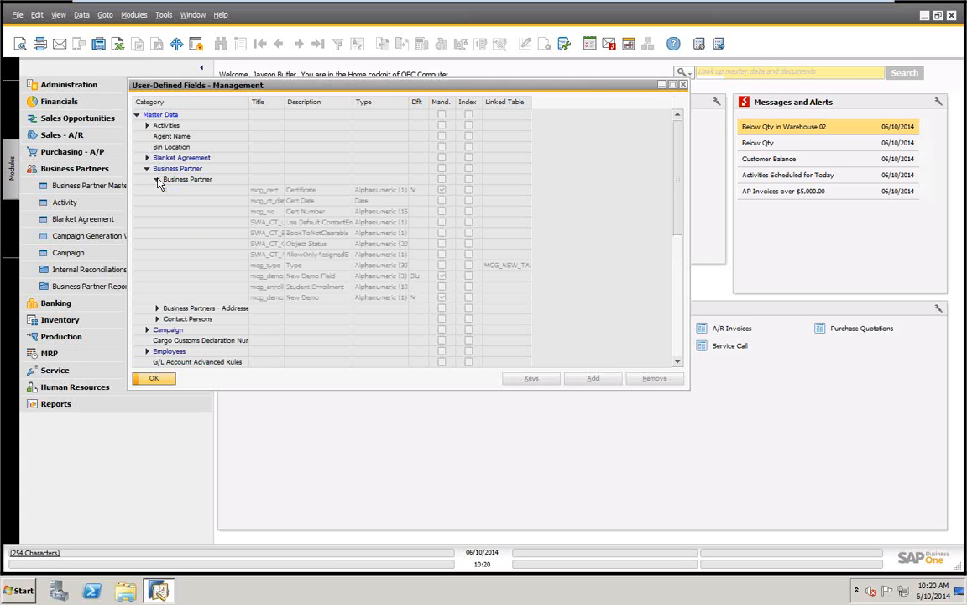
Remove the New Demo field from the Business Partner table, ignoring connected workstations
{"action": "left_click", "coordinate": [290, 298]}
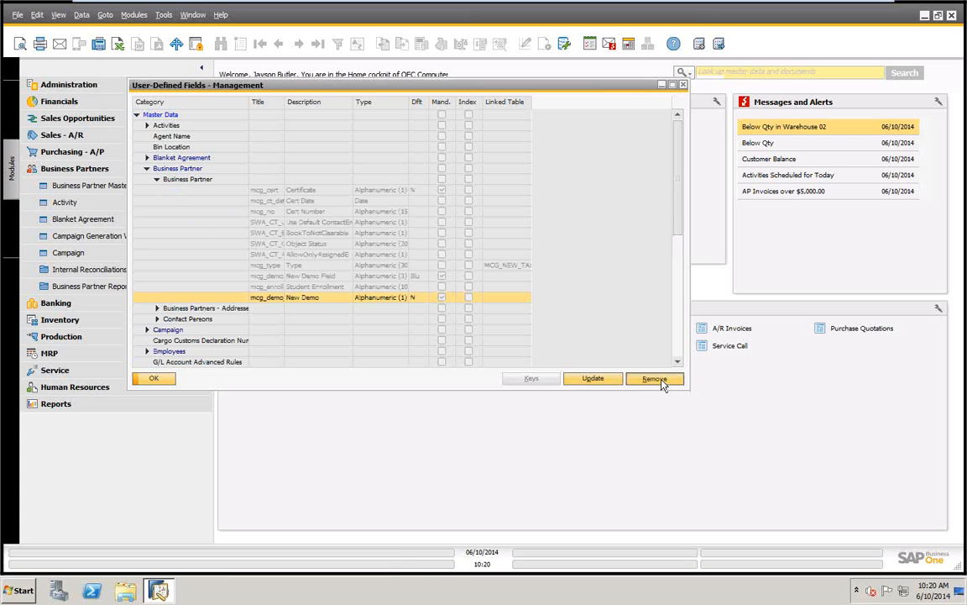
{"action": "left_click", "coordinate": [655, 379]}
{"action": "left_click", "coordinate": [349, 308]}
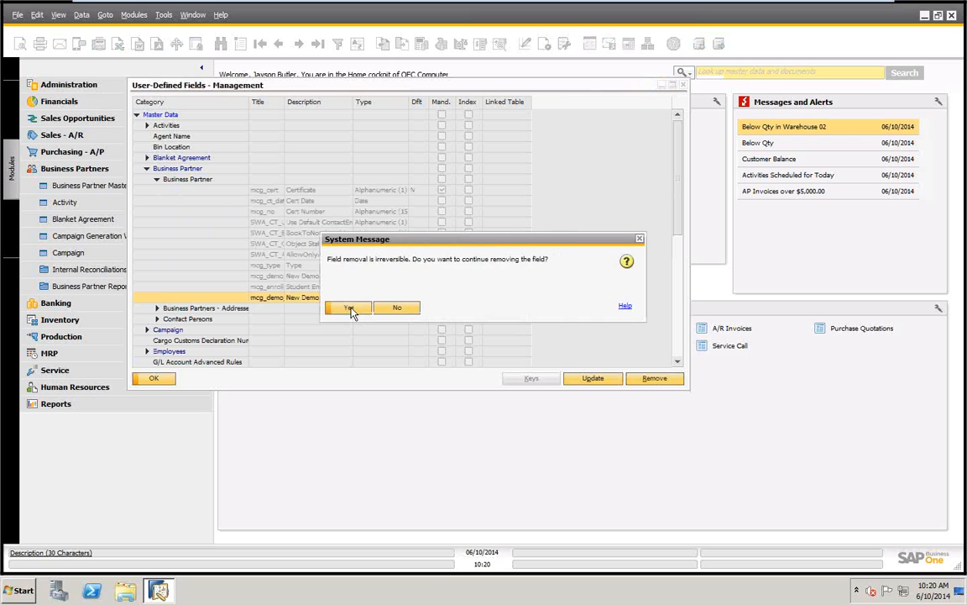
{"action": "left_click", "coordinate": [351, 308]}
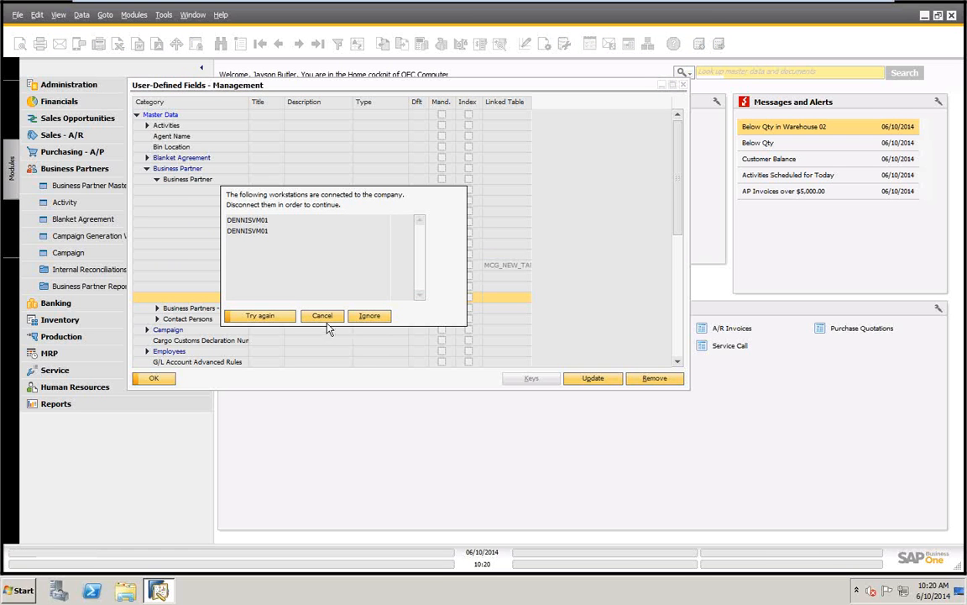
{"action": "left_click", "coordinate": [370, 317]}
{"action": "left_click", "coordinate": [349, 309]}
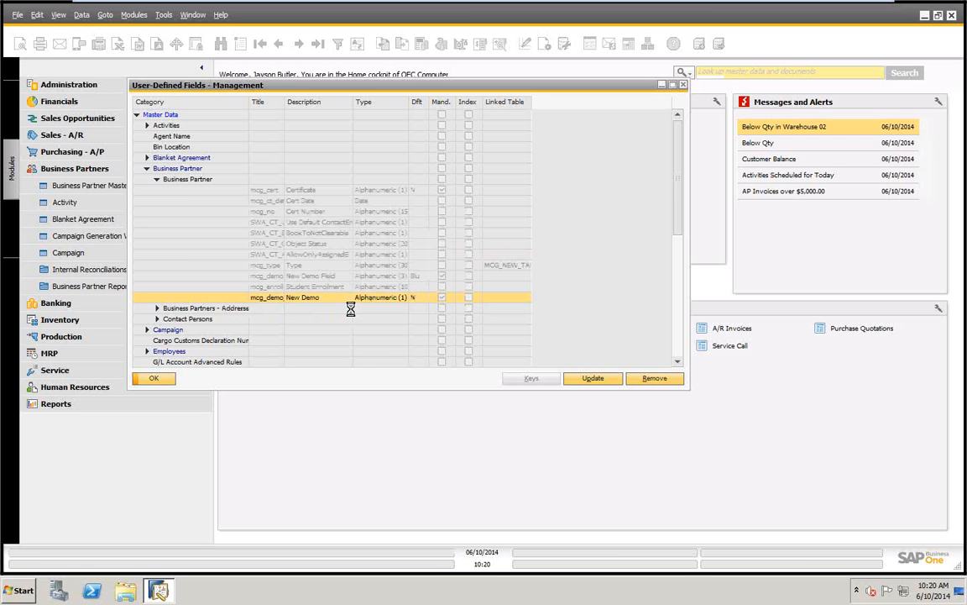
Start a new field in the Business Partner table with the title mcg_new_2 and the description New UDF
{"action": "left_click", "coordinate": [172, 179]}
{"action": "left_click", "coordinate": [603, 382]}
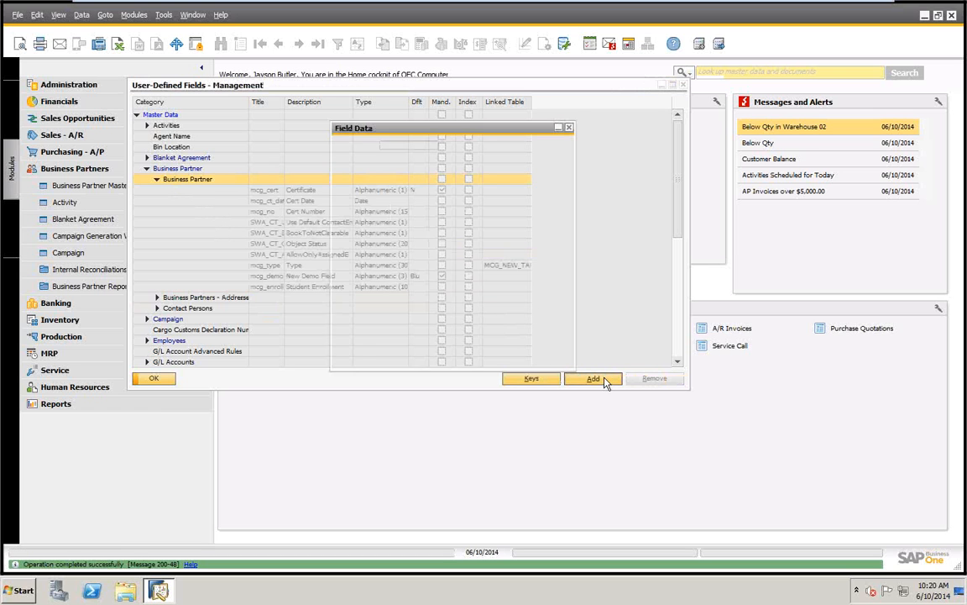
{"action": "type", "text": "mcg"}
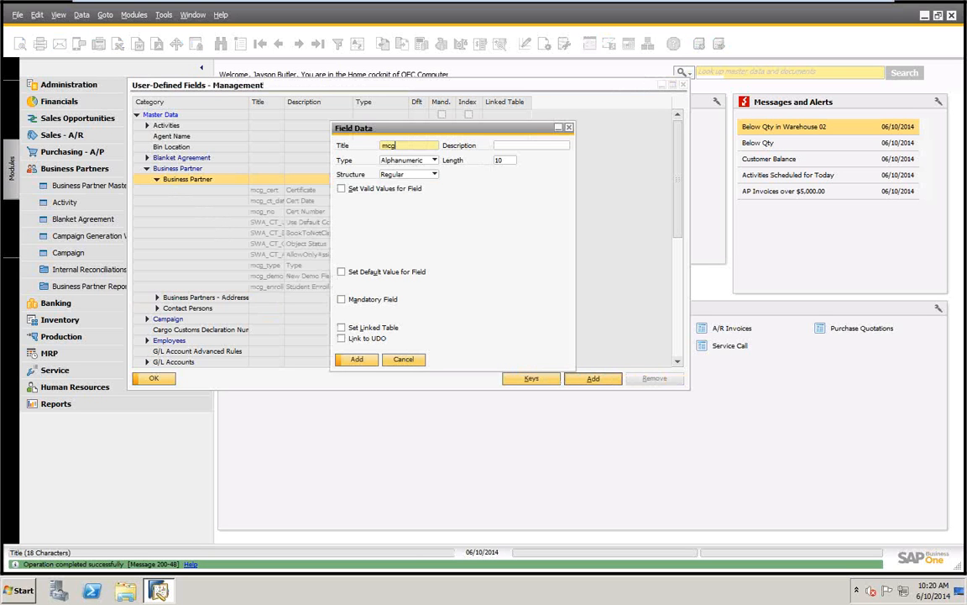
{"action": "type", "text": "_new_2"}
{"action": "key", "text": "Tab"}
{"action": "type", "text": "New"}
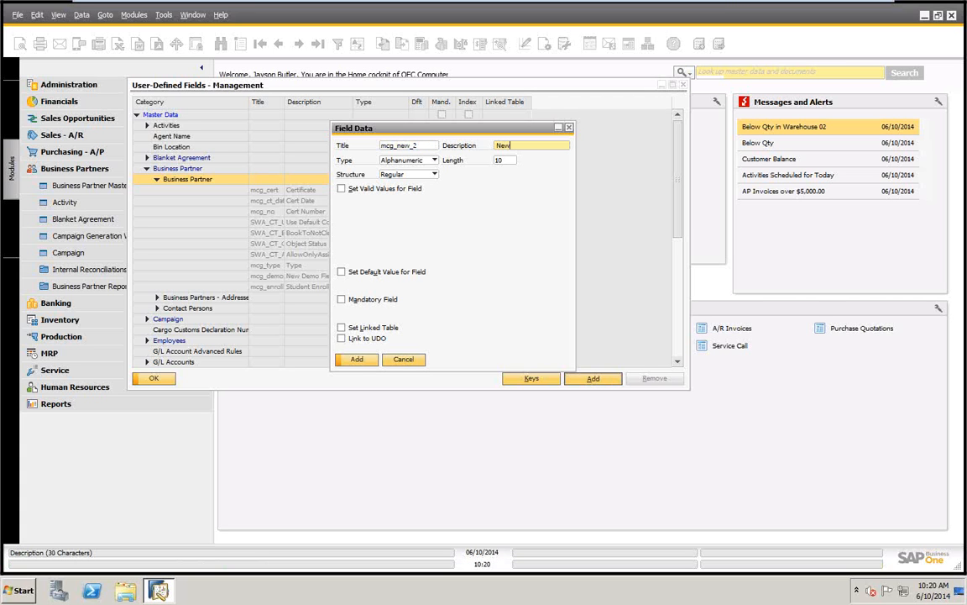
{"action": "type", "text": " UDF"}
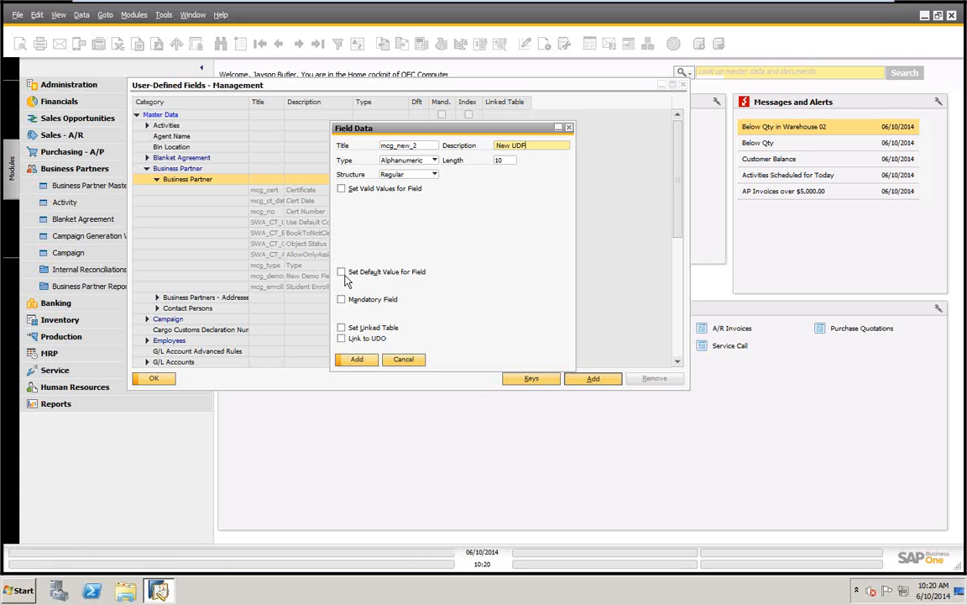
Set MCG_NEW_TABLE_1 as the linked table of the mcg_new_2 field
{"action": "left_click", "coordinate": [341, 329]}
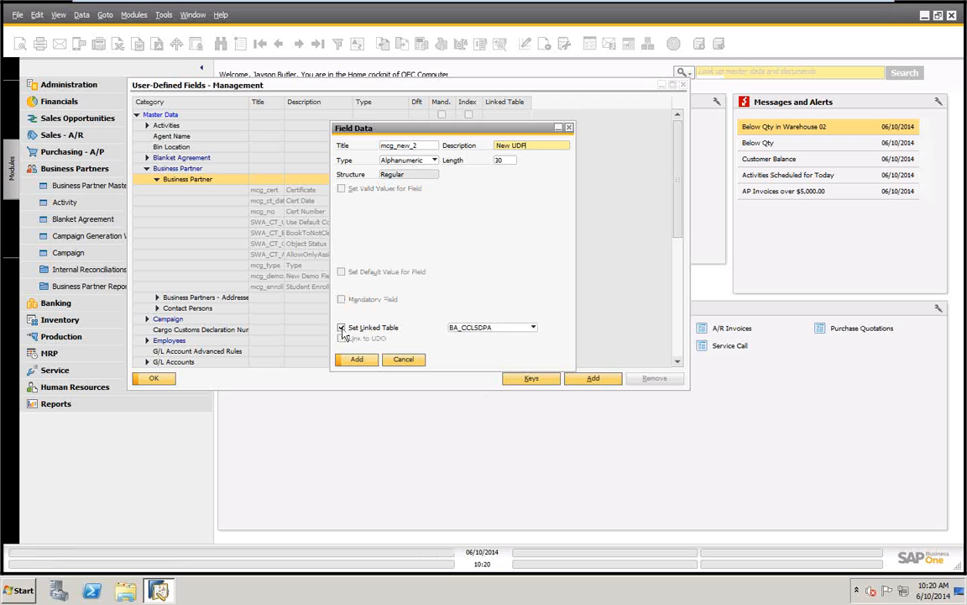
{"action": "left_click", "coordinate": [533, 328]}
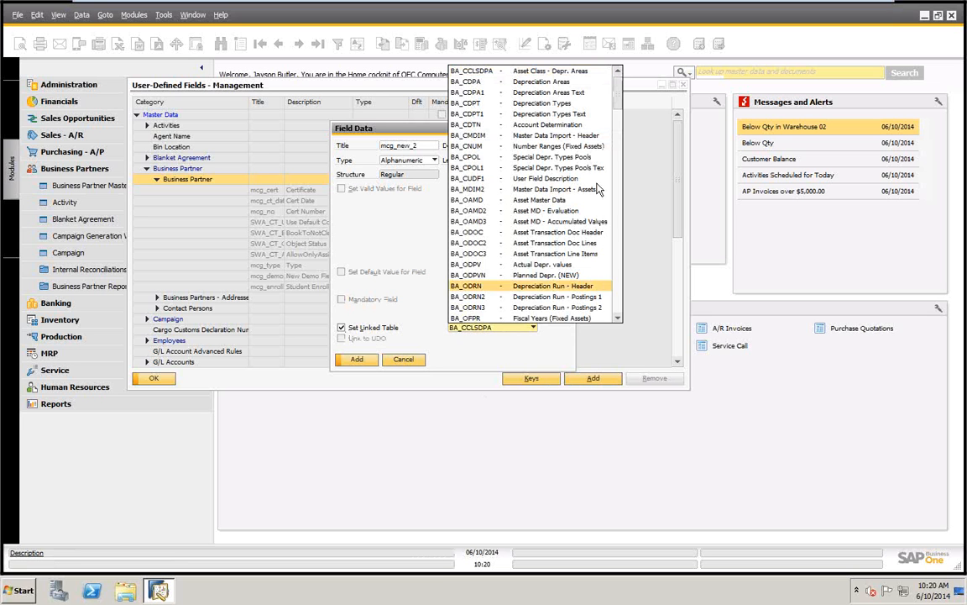
{"action": "left_click_drag", "start_coordinate": [620, 112], "coordinate": [643, 215]}
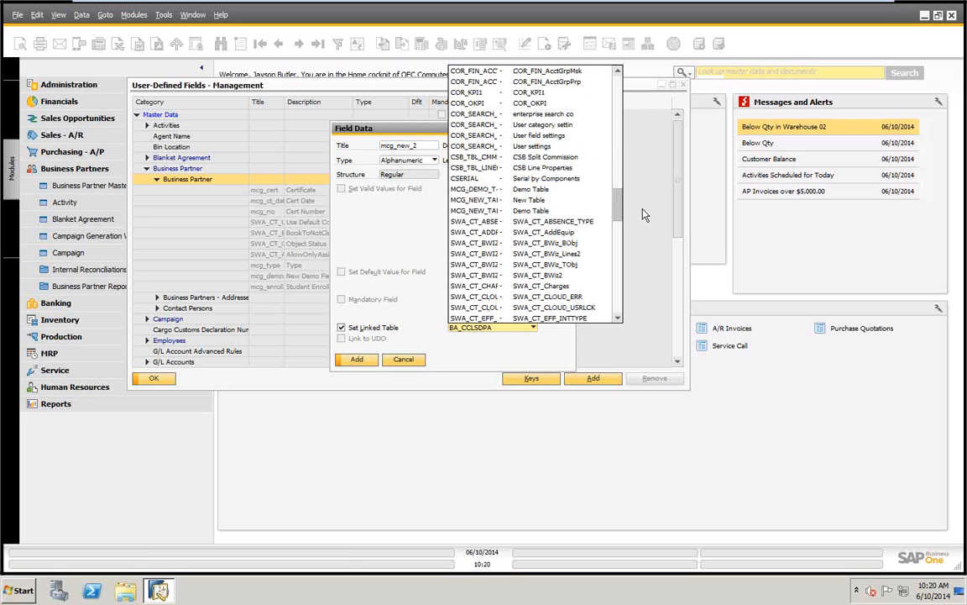
{"action": "left_click", "coordinate": [479, 212]}
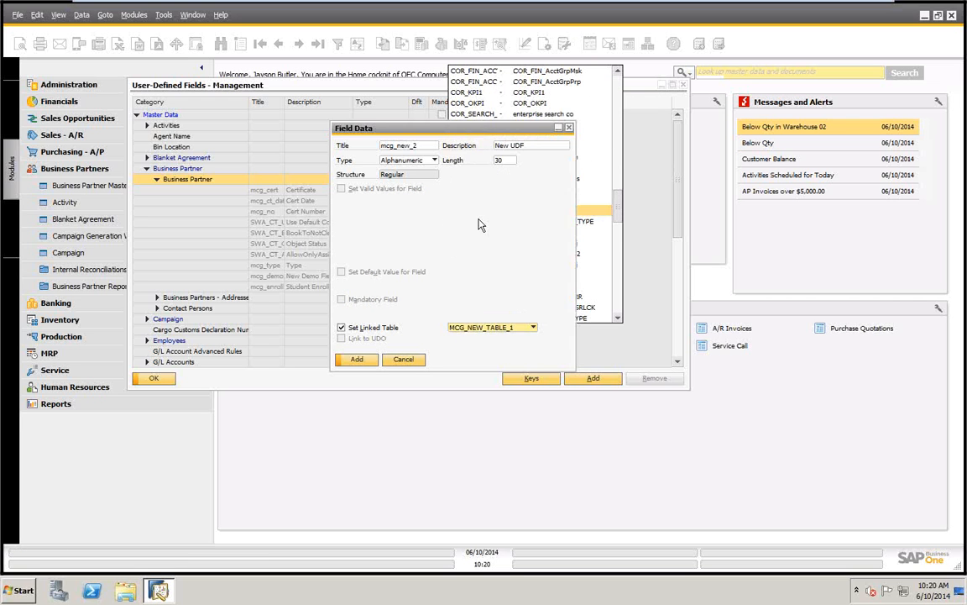
Add the mcg_new_2 field to the database, ignoring connected workstations, and close the fields management window
{"action": "left_click", "coordinate": [357, 361]}
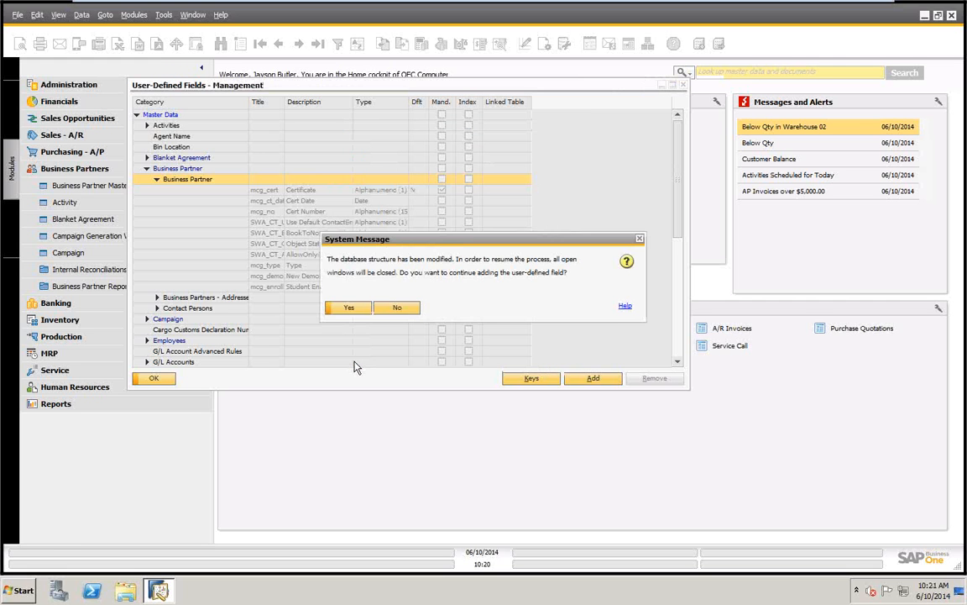
{"action": "left_click", "coordinate": [353, 314]}
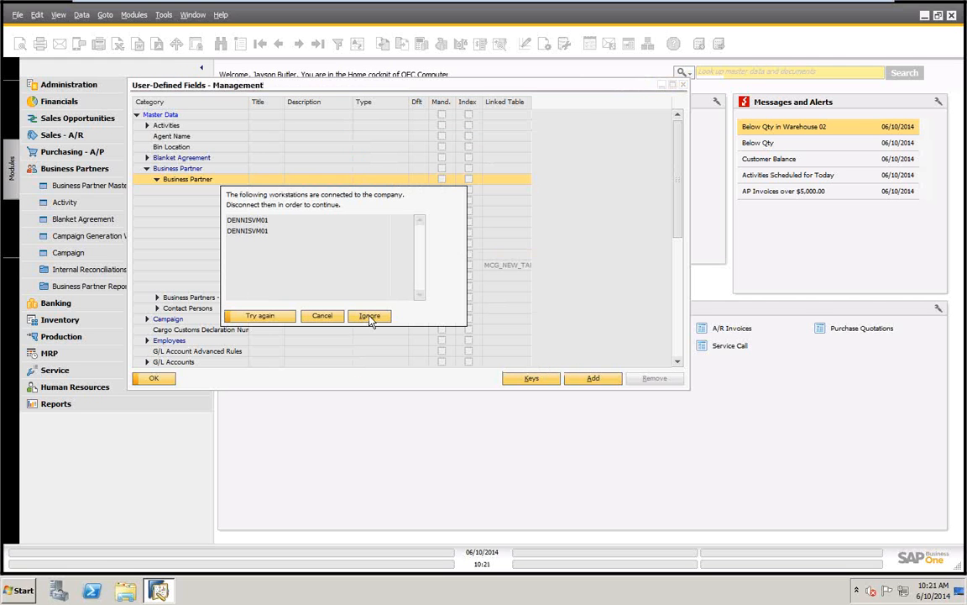
{"action": "left_click", "coordinate": [370, 317]}
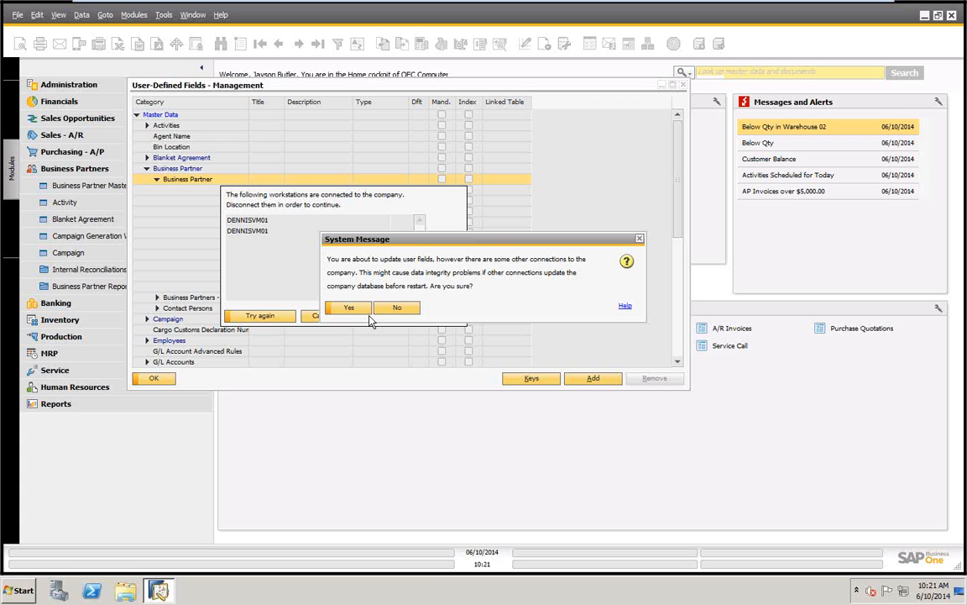
{"action": "left_click", "coordinate": [351, 307]}
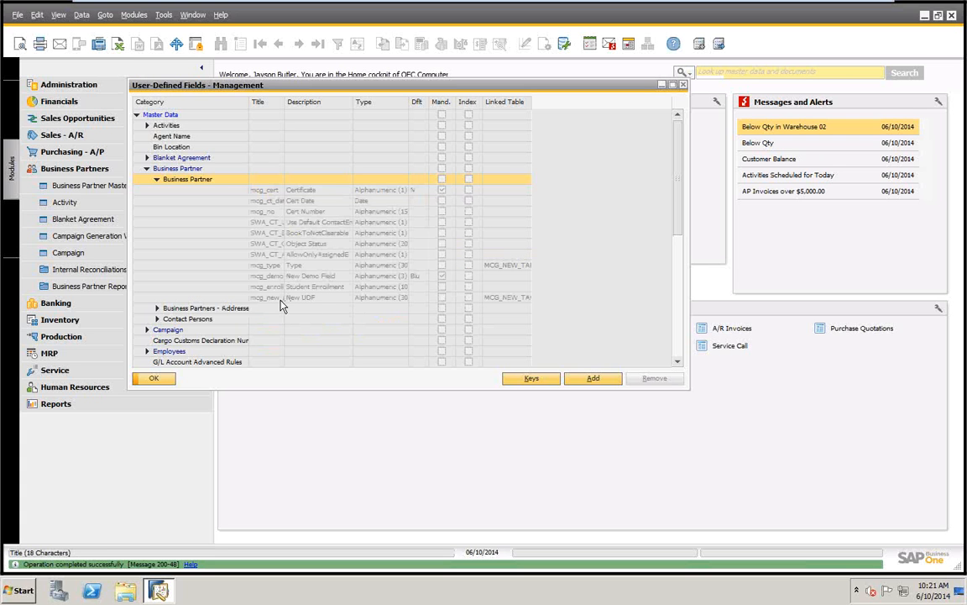
{"action": "left_click", "coordinate": [151, 378]}
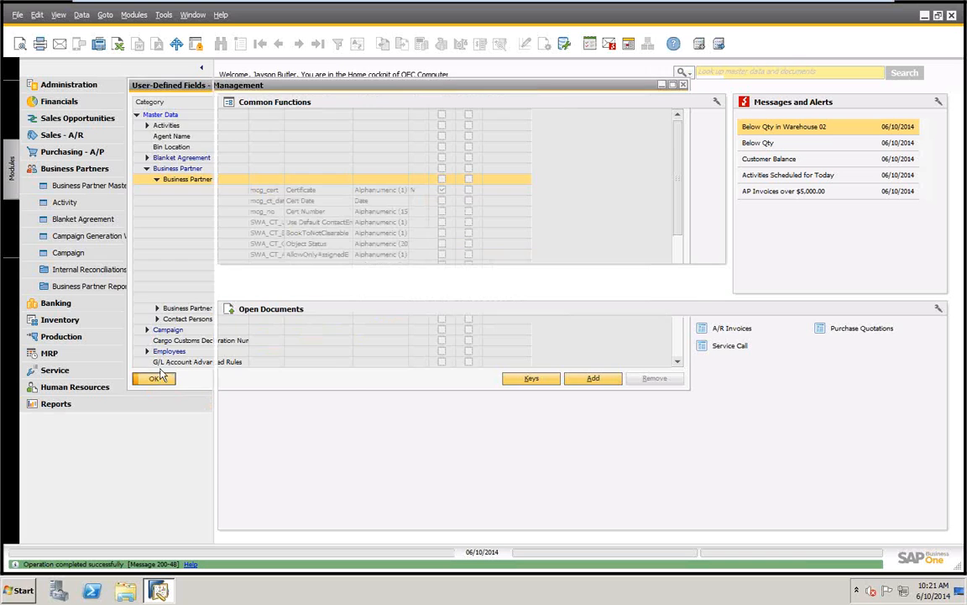
Open Business Partner Master Data and choose to define new values for the New UDF field
{"action": "left_click", "coordinate": [80, 185]}
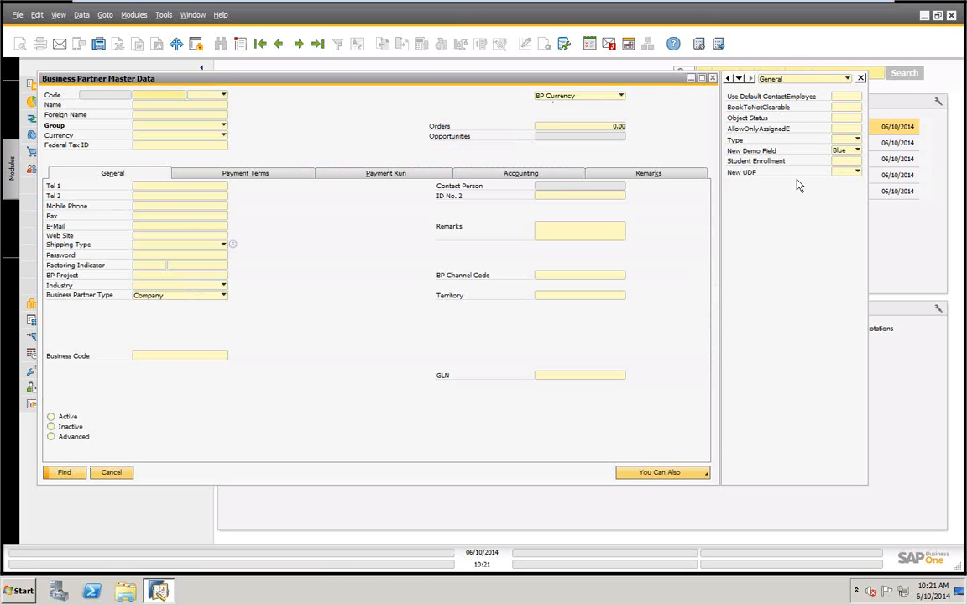
{"action": "left_click", "coordinate": [857, 173]}
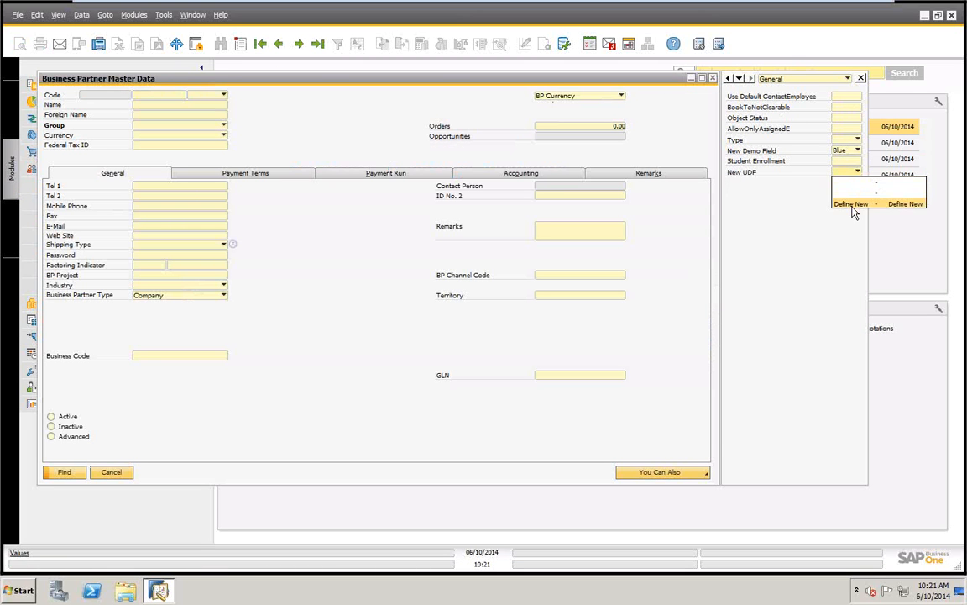
{"action": "left_click", "coordinate": [852, 204]}
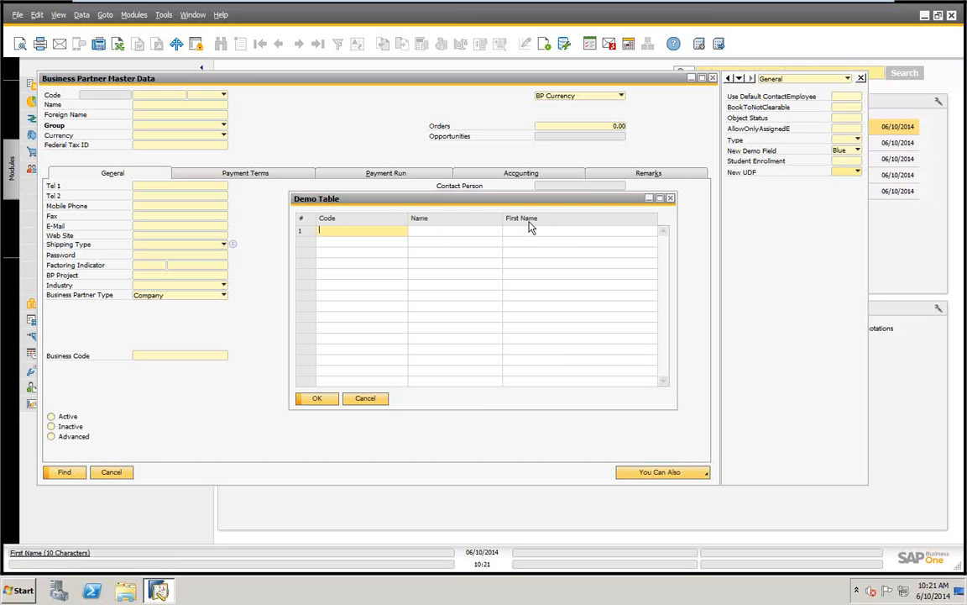
Change the description of the Demo Table's Name column to First Name
{"action": "double_click", "coordinate": [434, 221], "text": "ctrl"}
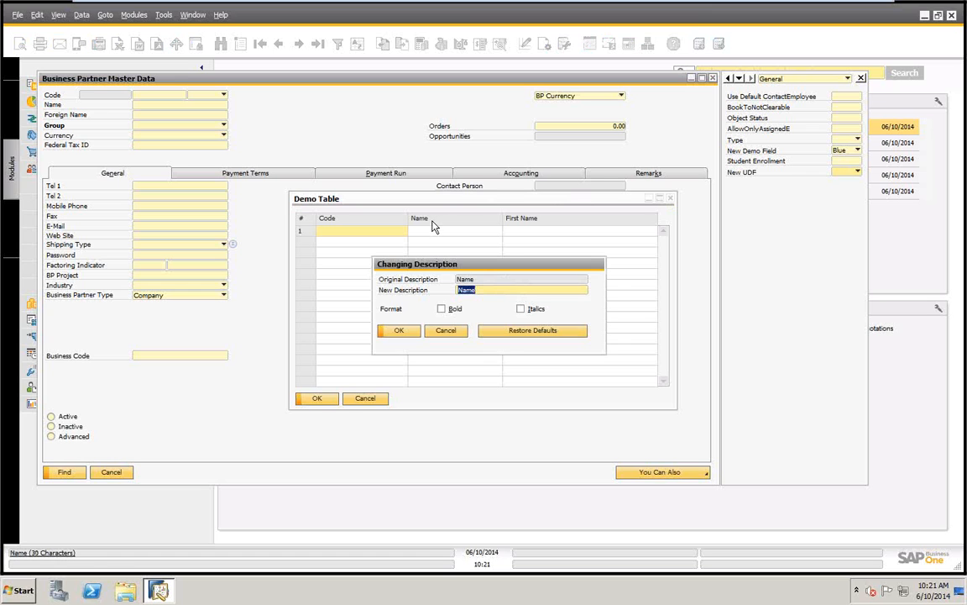
{"action": "type", "text": "Fi"}
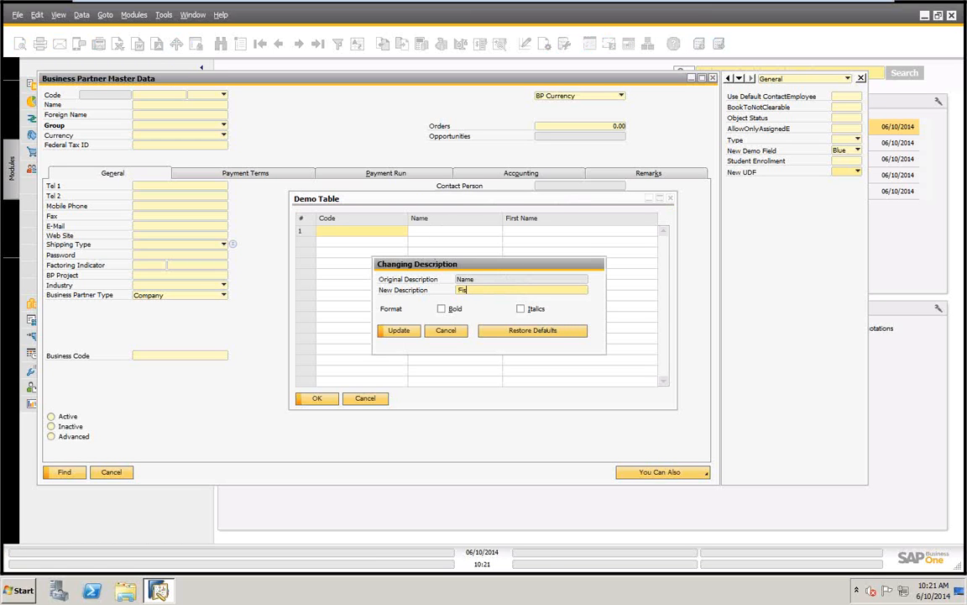
{"action": "type", "text": "rst Name"}
{"action": "left_click", "coordinate": [401, 333]}
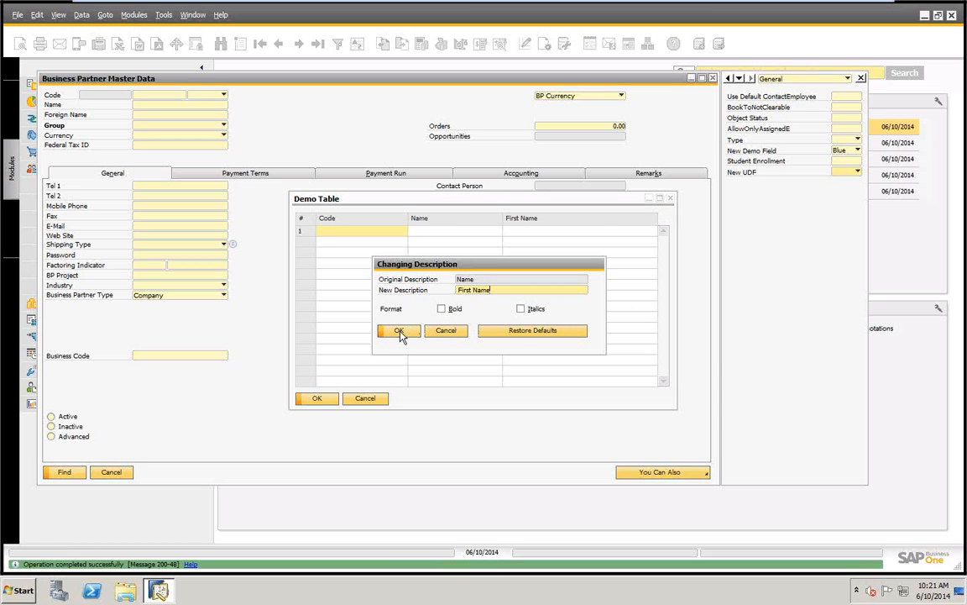
{"action": "left_click", "coordinate": [400, 332]}
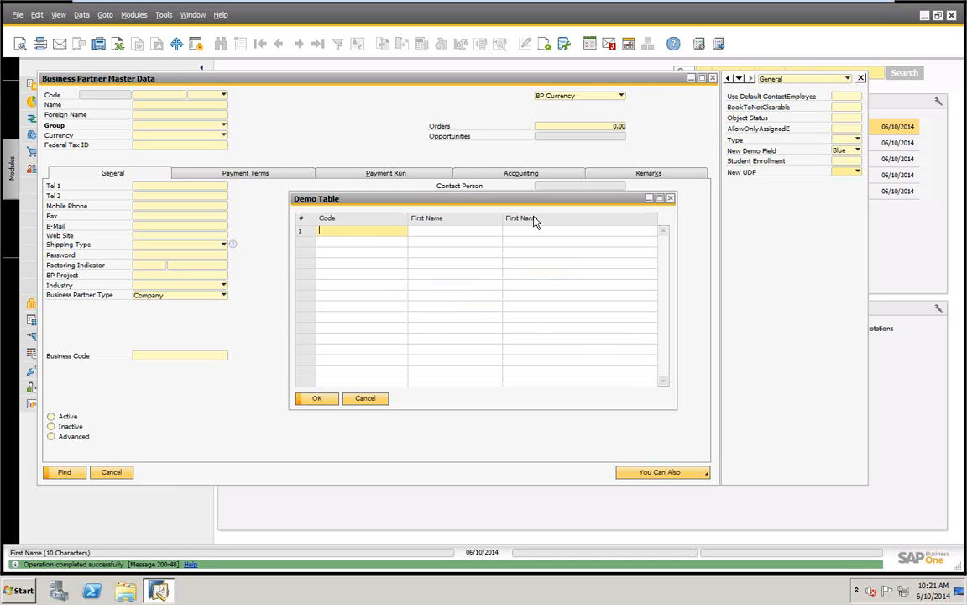
Change the description of the Demo Table's third column to Last Name
{"action": "double_click", "coordinate": [534, 221], "text": "ctrl"}
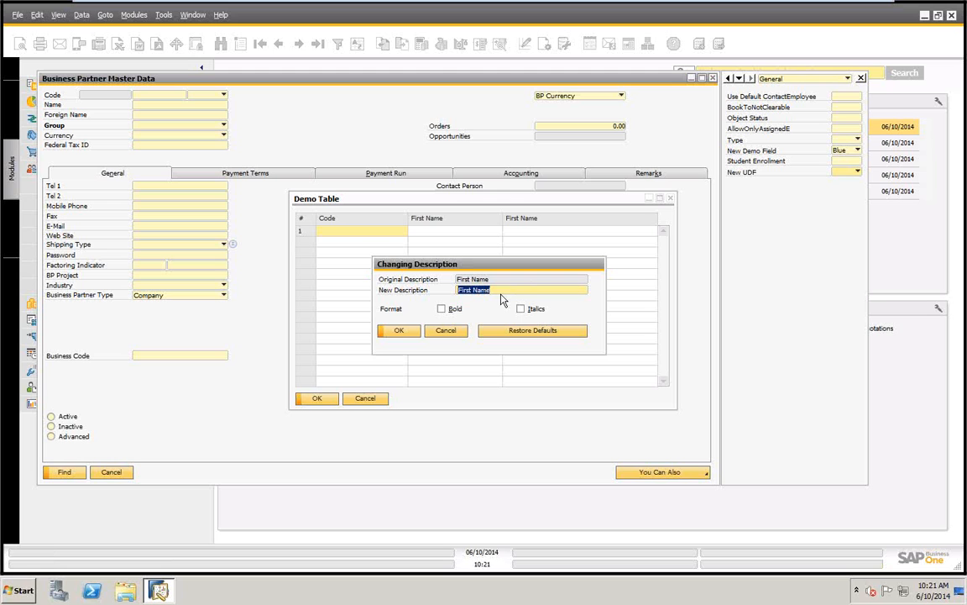
{"action": "left_click", "coordinate": [461, 289]}
{"action": "type", "text": "Last"}
{"action": "key", "text": "Delete"}
{"action": "key", "text": "Delete"}
{"action": "key", "text": "Delete"}
{"action": "key", "text": "Delete"}
{"action": "key", "text": "Delete"}
{"action": "left_click", "coordinate": [401, 331]}
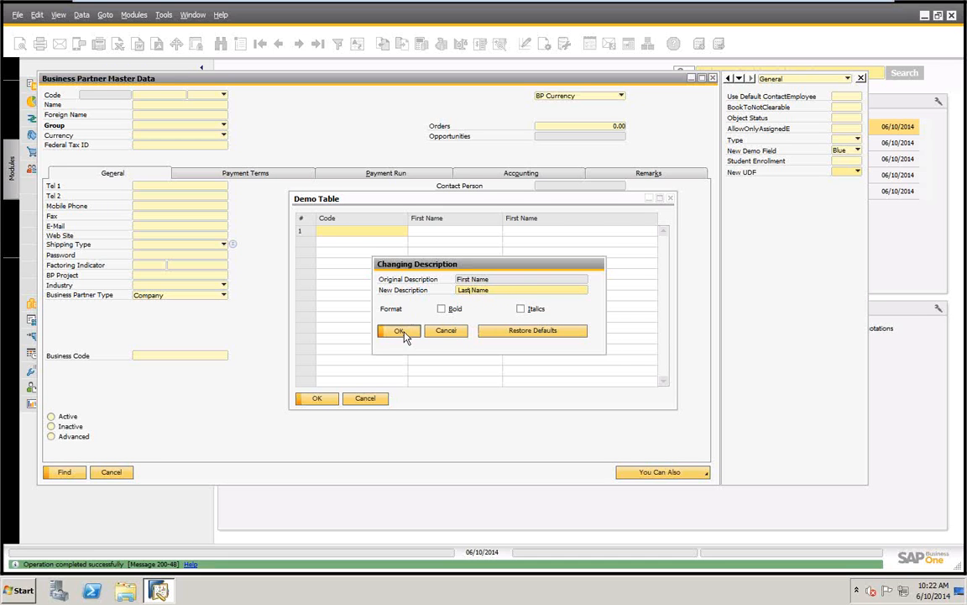
{"action": "left_click", "coordinate": [399, 330]}
Add a Demo Table row with code 100 and a person's first and last name, and save it
{"action": "type", "text": "100"}
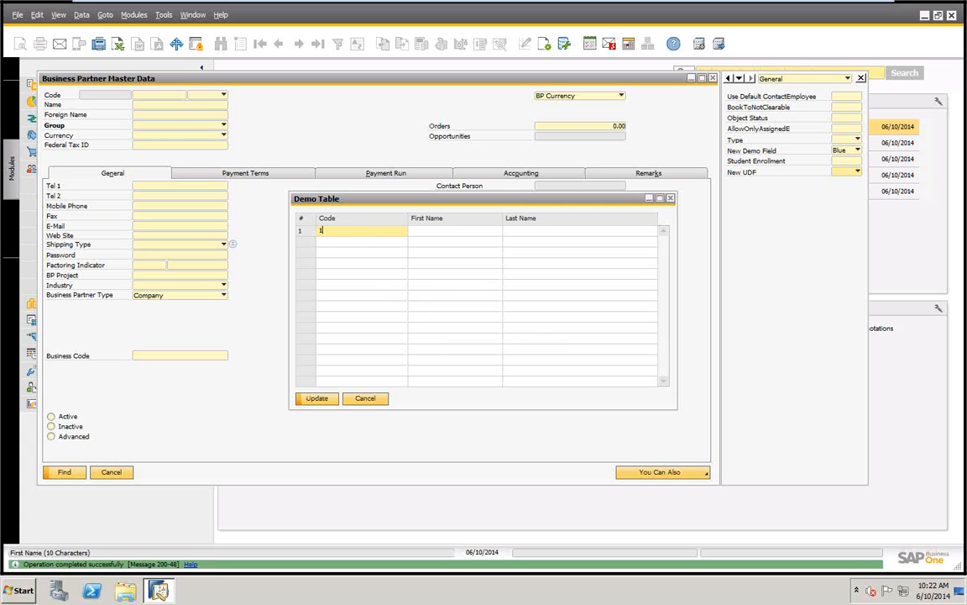
{"action": "key", "text": "Tab"}
{"action": "type", "text": "John"}
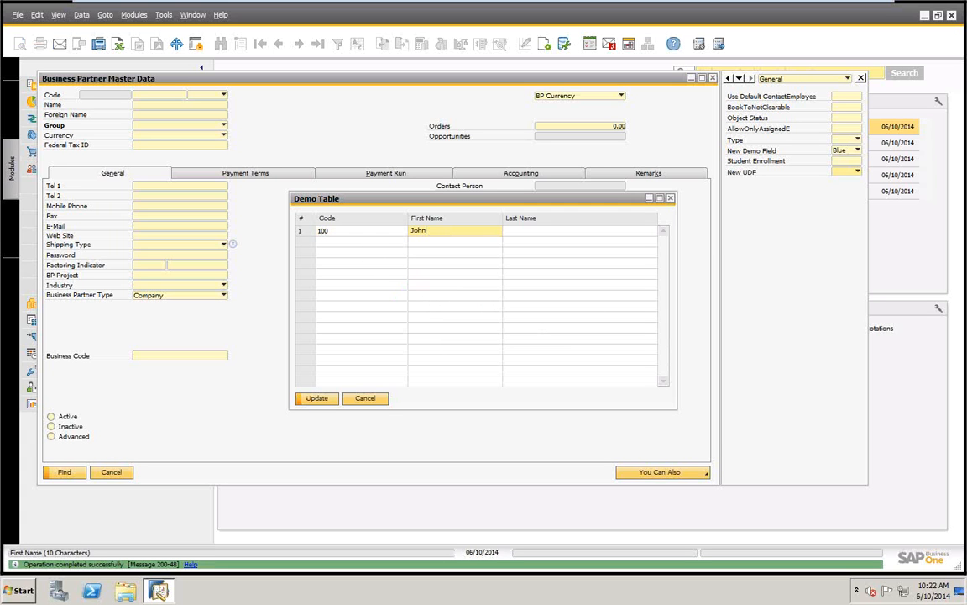
{"action": "key", "text": "Tab"}
{"action": "type", "text": "Smith"}
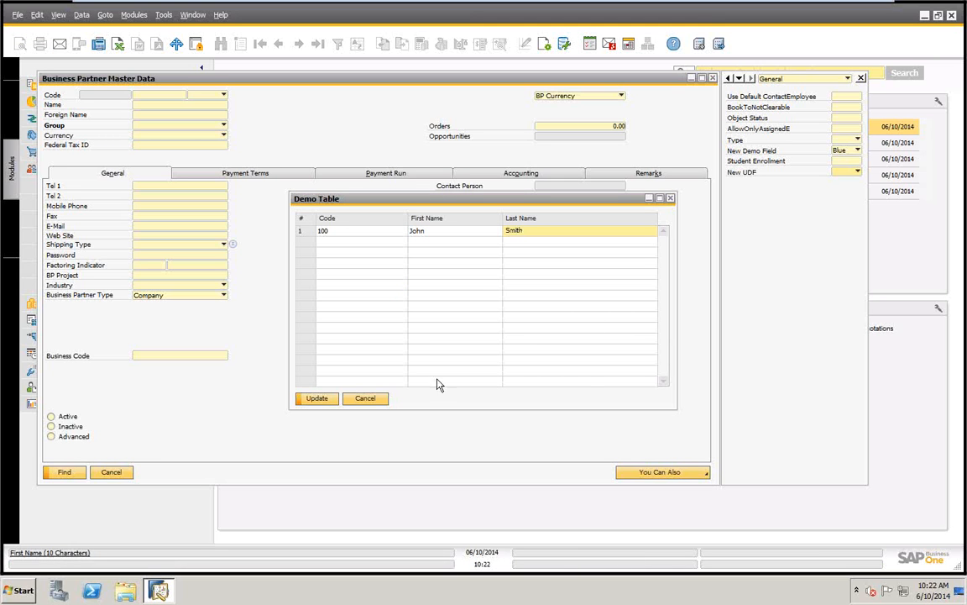
{"action": "left_click", "coordinate": [317, 399]}
Add a second Demo Table row with code 200 and another person's first and last name, save it, and close the table
{"action": "type", "text": "200"}
{"action": "key", "text": "Tab"}
{"action": "type", "text": "Mary"}
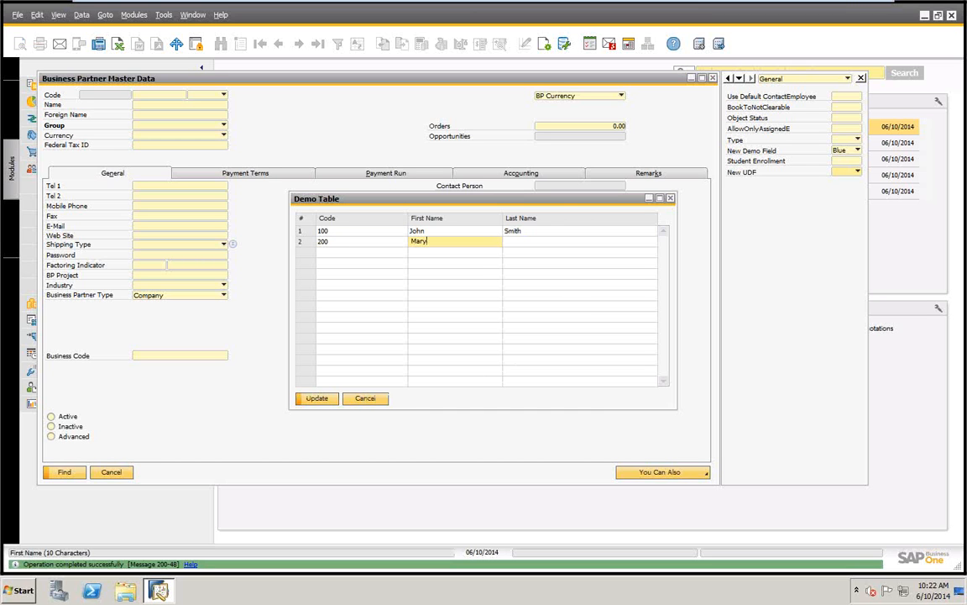
{"action": "key", "text": "Tab"}
{"action": "type", "text": "J"}
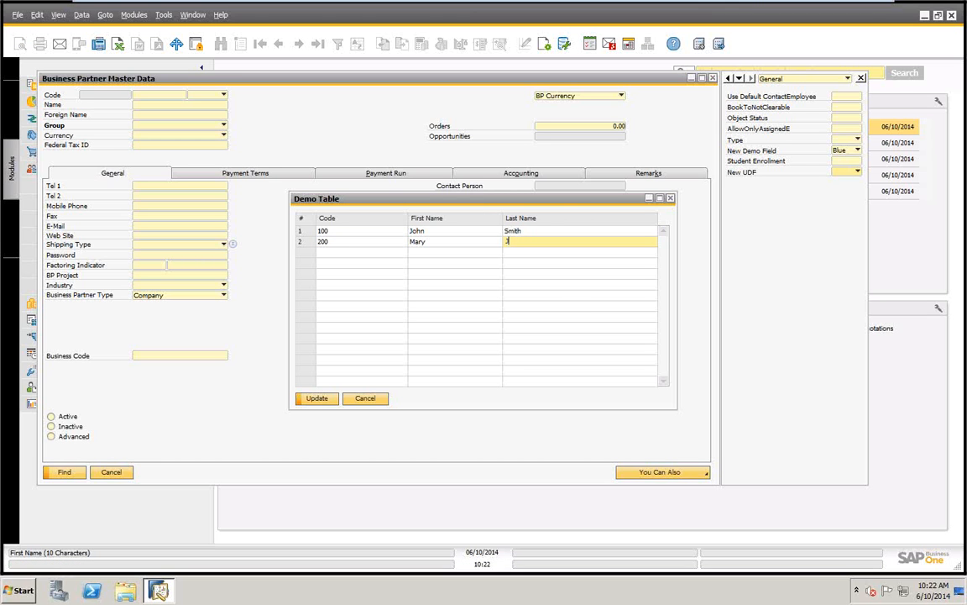
{"action": "type", "text": "ane"}
{"action": "left_click", "coordinate": [317, 399]}
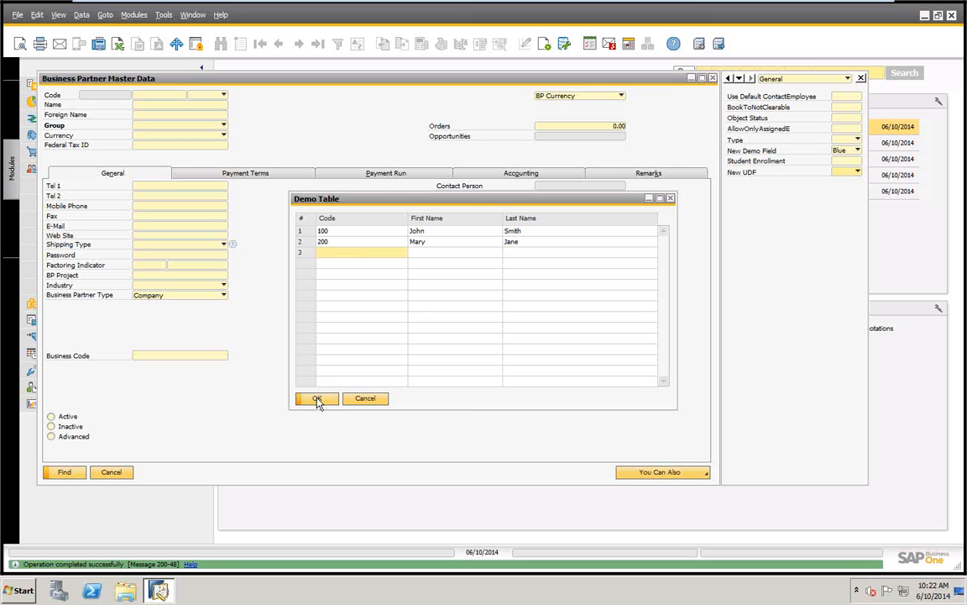
{"action": "left_click", "coordinate": [317, 400]}
Test the New UDF value list by selecting the entries for codes 100 and 200, and close the form without saving
{"action": "left_click", "coordinate": [858, 173]}
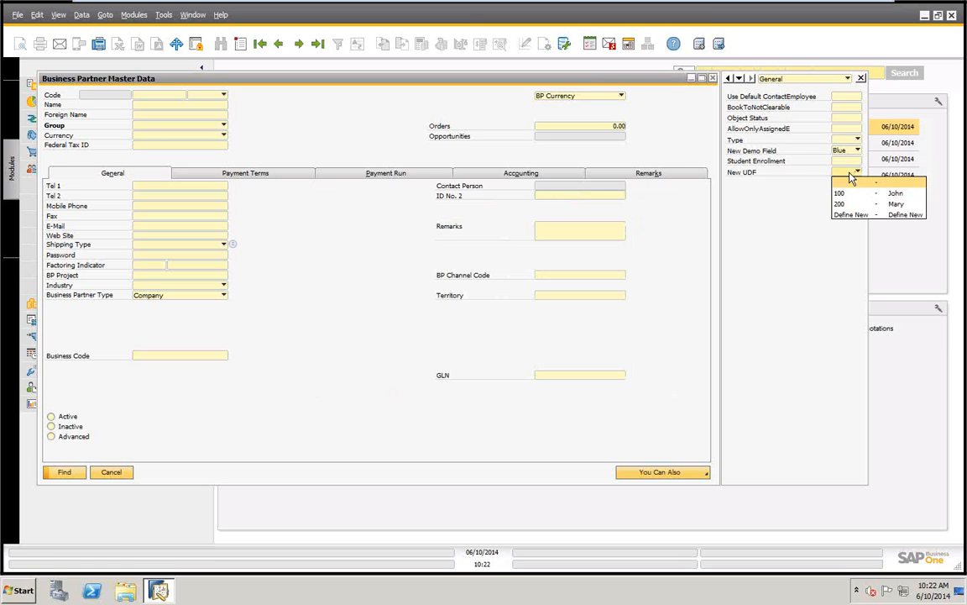
{"action": "left_click", "coordinate": [844, 194]}
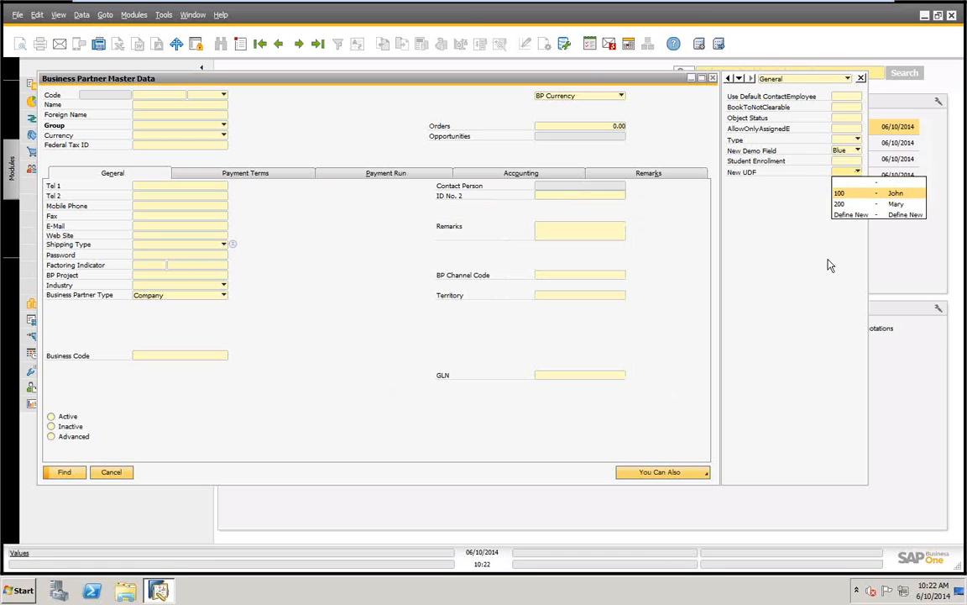
{"action": "left_click", "coordinate": [857, 172]}
{"action": "left_click", "coordinate": [843, 204]}
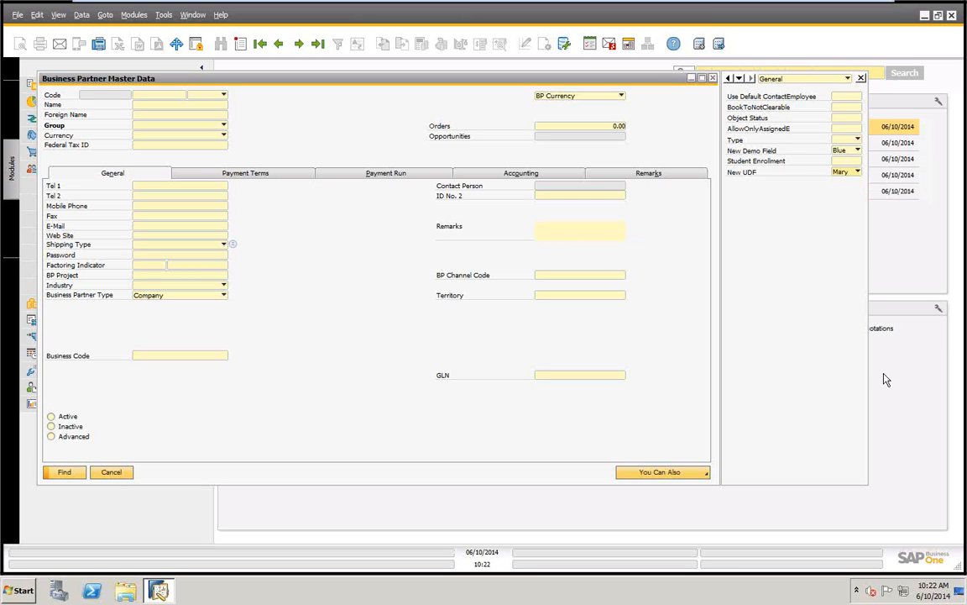
{"action": "left_click", "coordinate": [857, 172]}
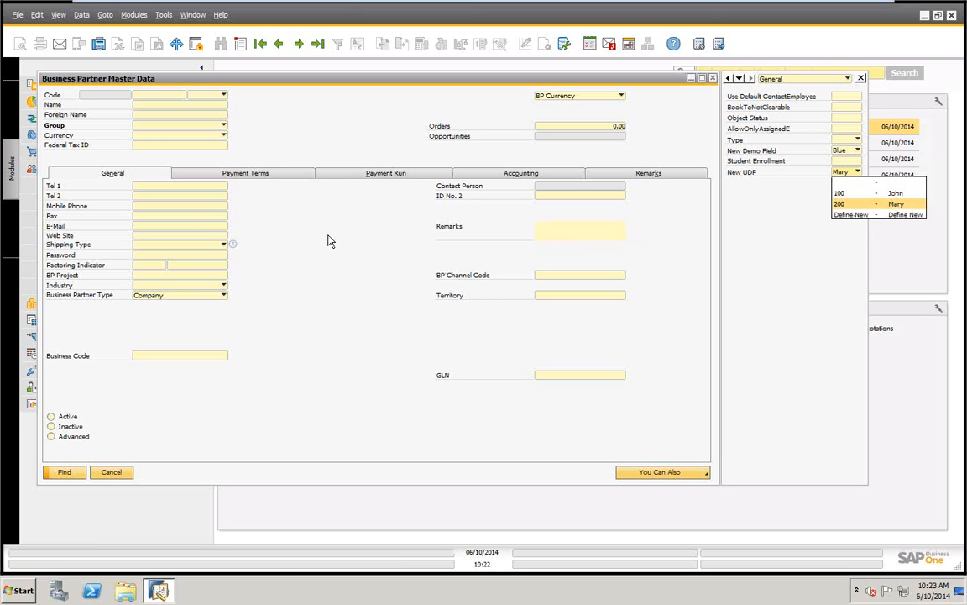
{"action": "left_click", "coordinate": [115, 476]}
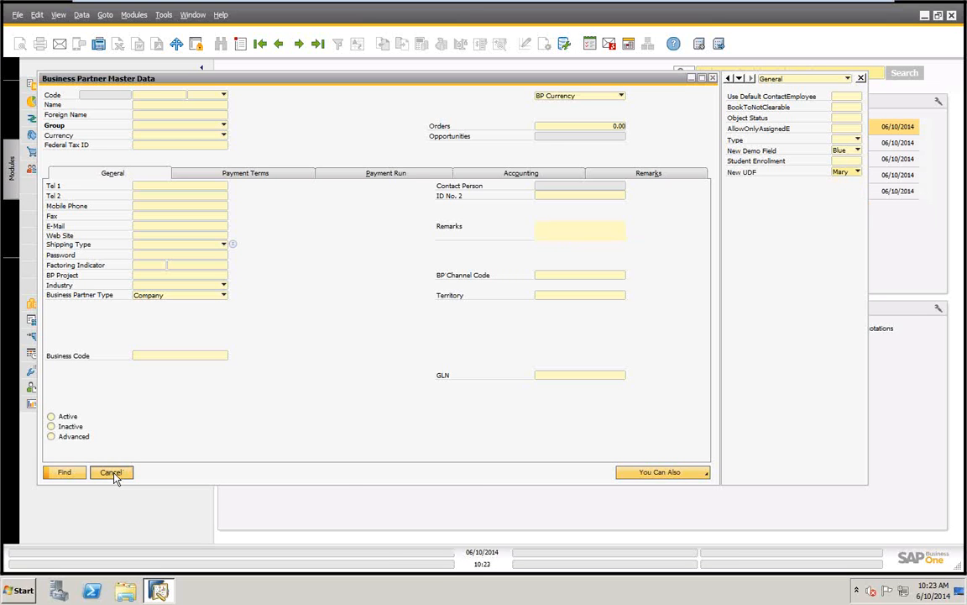
{"action": "left_click", "coordinate": [114, 473]}
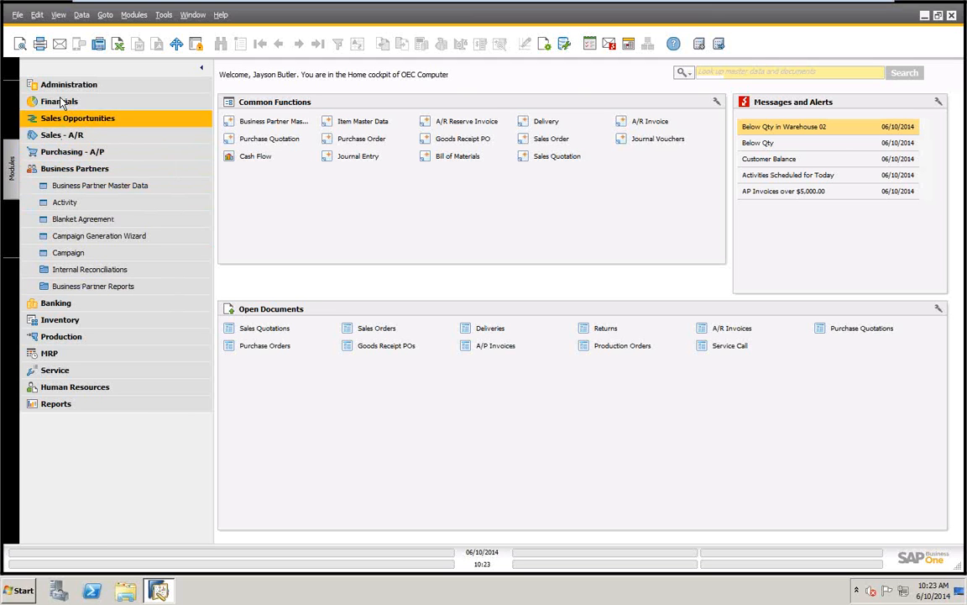
Open the sales orders and browse to the third-last record, the open order for Earthshaker Corporation dated 04/02/2014
{"action": "left_click", "coordinate": [74, 137]}
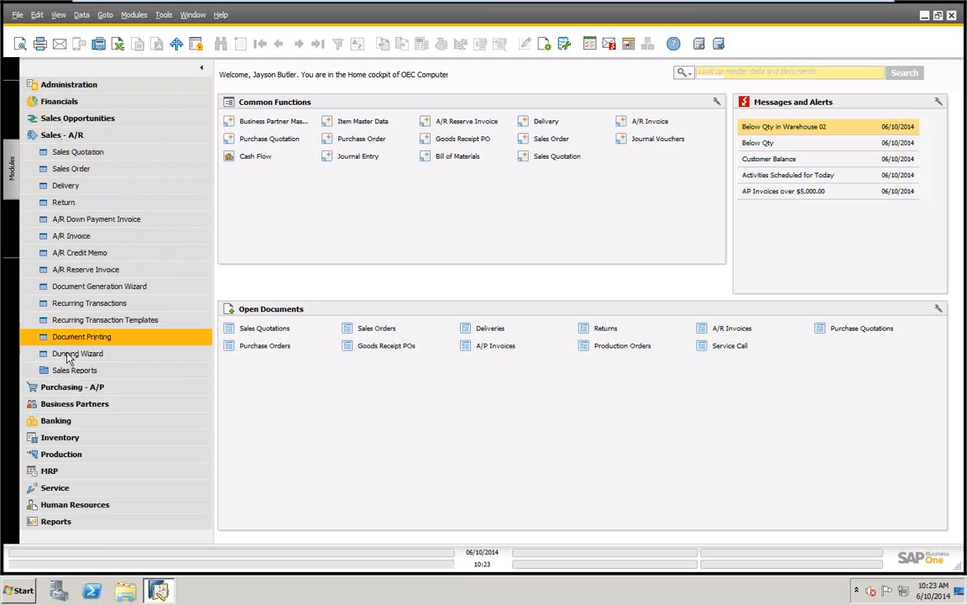
{"action": "left_click", "coordinate": [70, 170]}
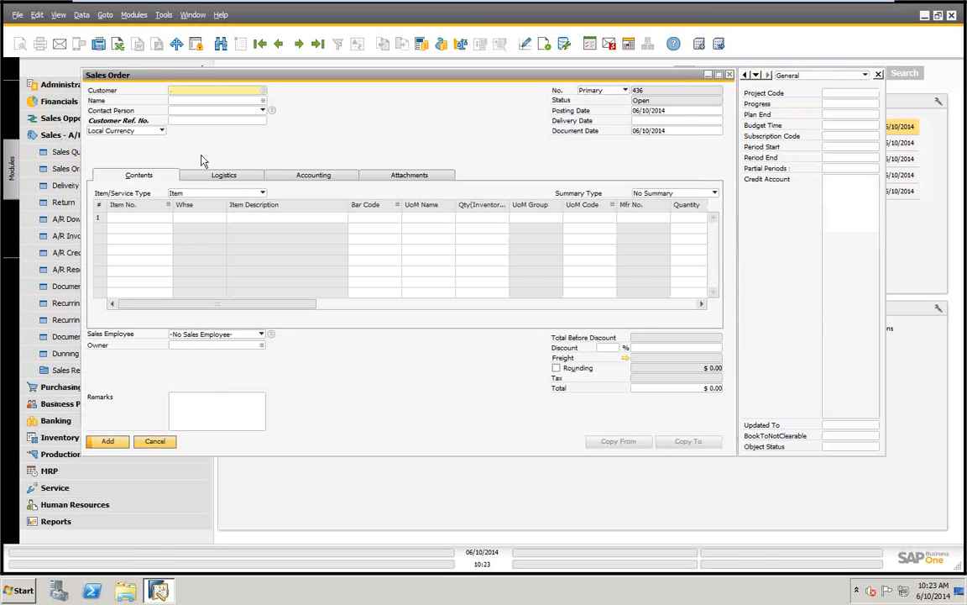
{"action": "left_click", "coordinate": [318, 44]}
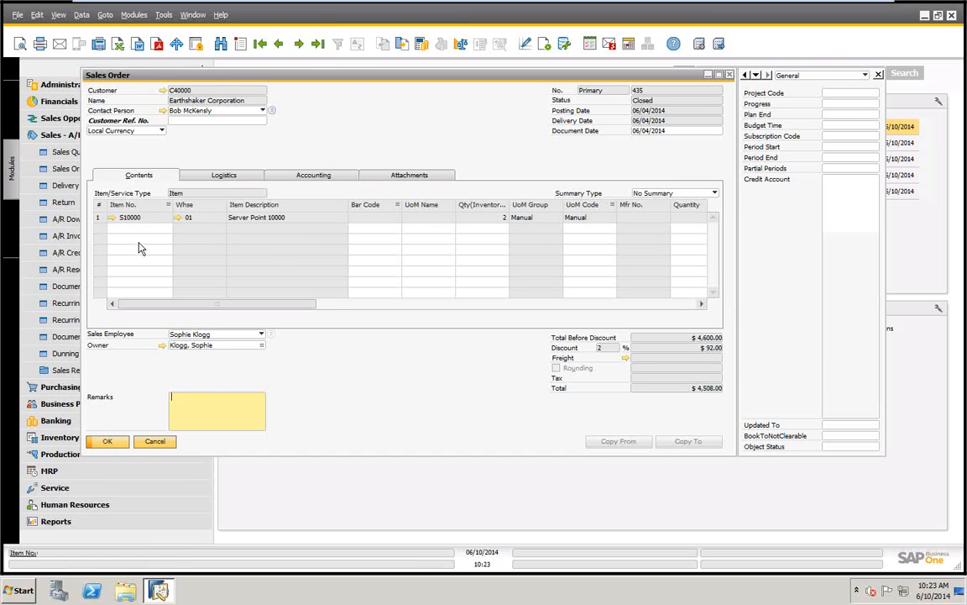
{"action": "left_click", "coordinate": [279, 45]}
{"action": "left_click", "coordinate": [279, 45]}
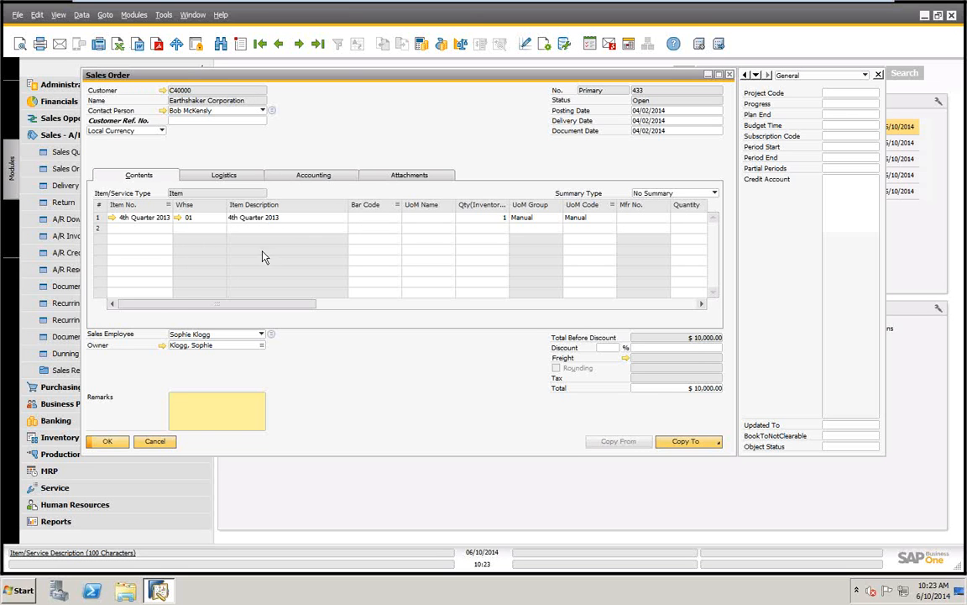
Add item A00001, IBM Infoprint 1312, as the second line of the sales order
{"action": "left_click", "coordinate": [117, 229]}
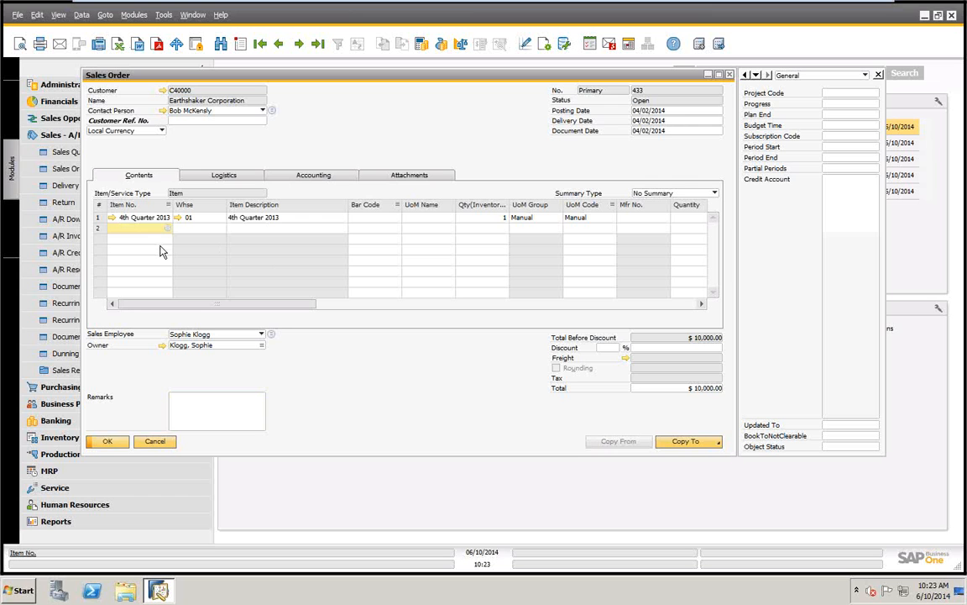
{"action": "type", "text": "*"}
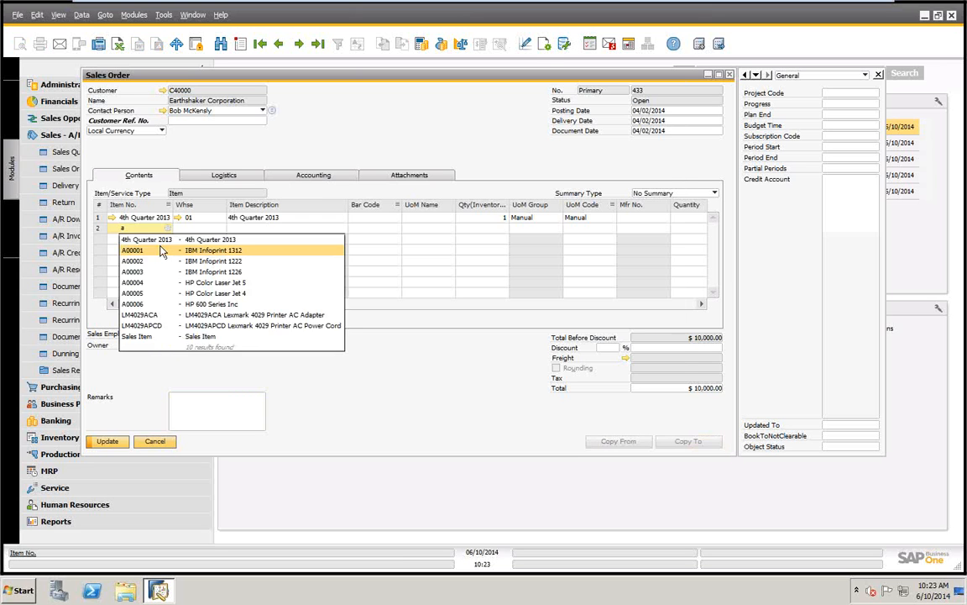
{"action": "key", "text": "Tab"}
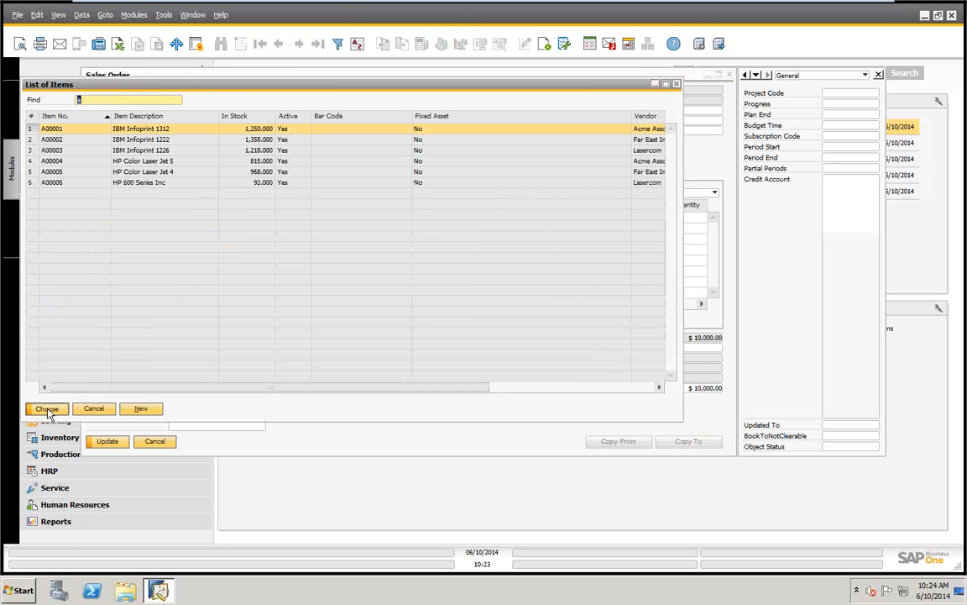
{"action": "left_click", "coordinate": [47, 409]}
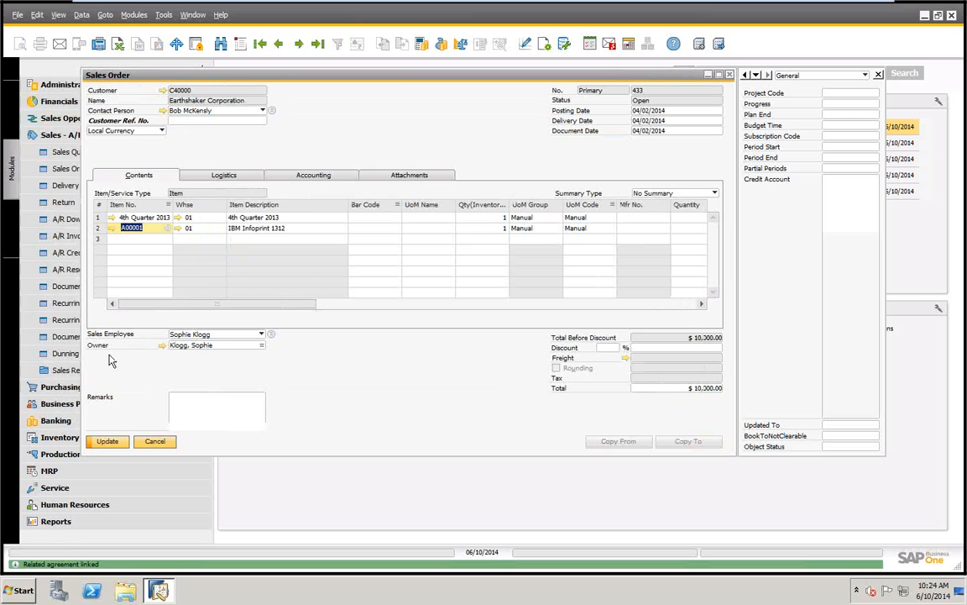
{"action": "key", "text": "Tab"}
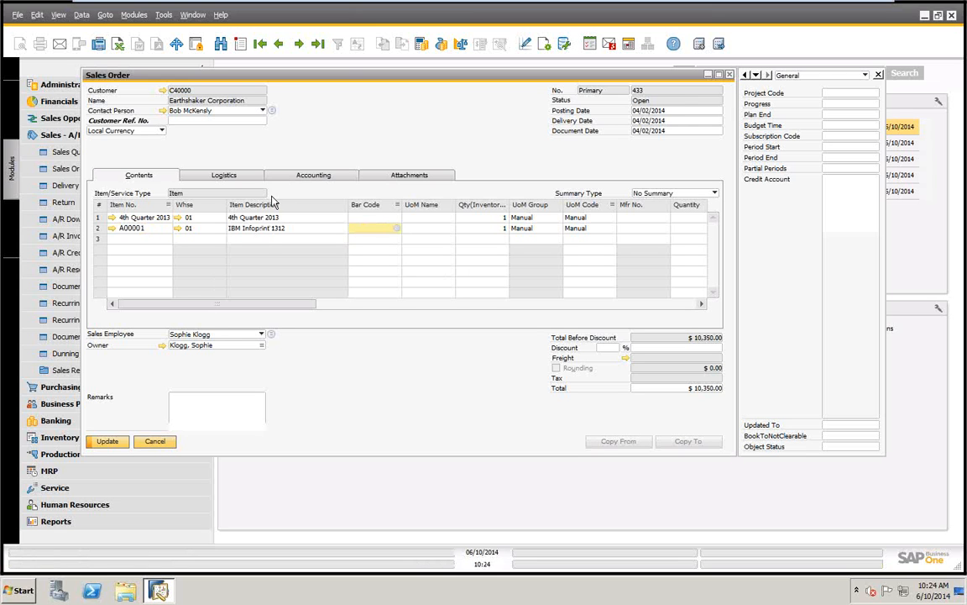
In the sales order's form settings, move the Whse column below Item Description in the table format and apply it
{"action": "left_click", "coordinate": [545, 45]}
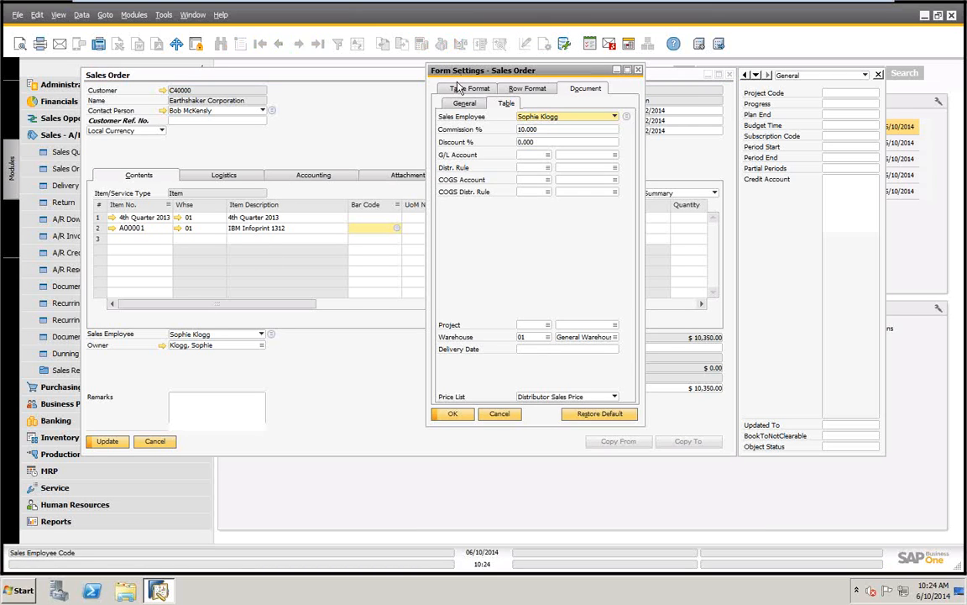
{"action": "left_click", "coordinate": [460, 90]}
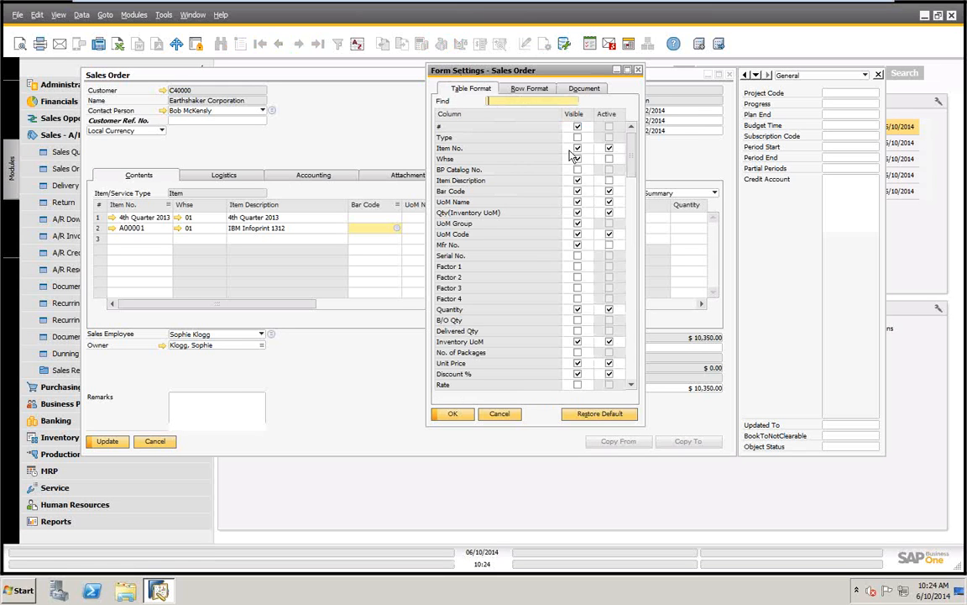
{"action": "left_click", "coordinate": [577, 159]}
{"action": "scroll", "coordinate": [612, 169], "scroll_direction": "down", "scroll_amount": 1}
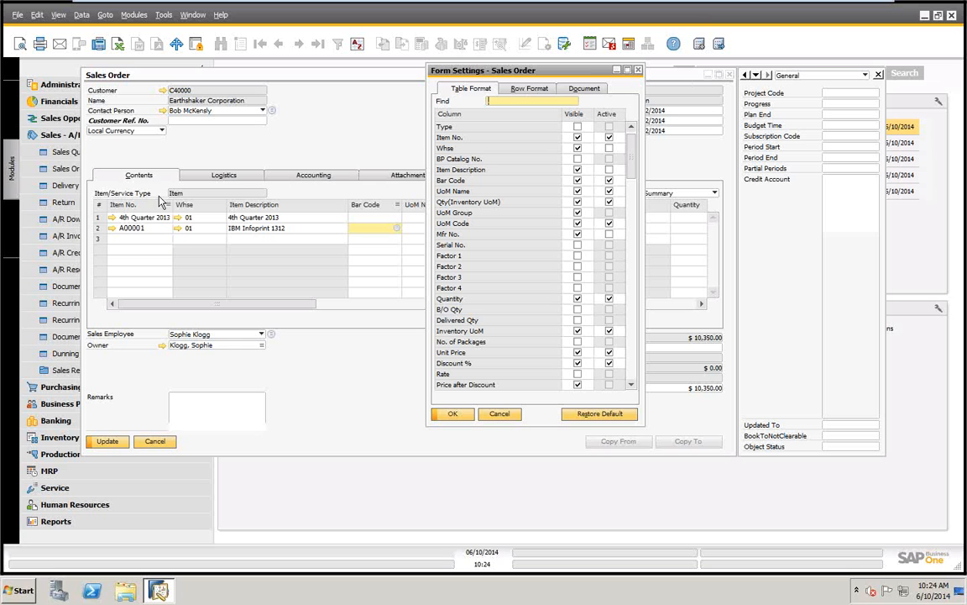
{"action": "mouse_move", "coordinate": [447, 153]}
{"action": "left_mouse_down"}
{"action": "mouse_move", "coordinate": [450, 240]}
{"action": "mouse_move", "coordinate": [447, 186]}
{"action": "left_mouse_up"}
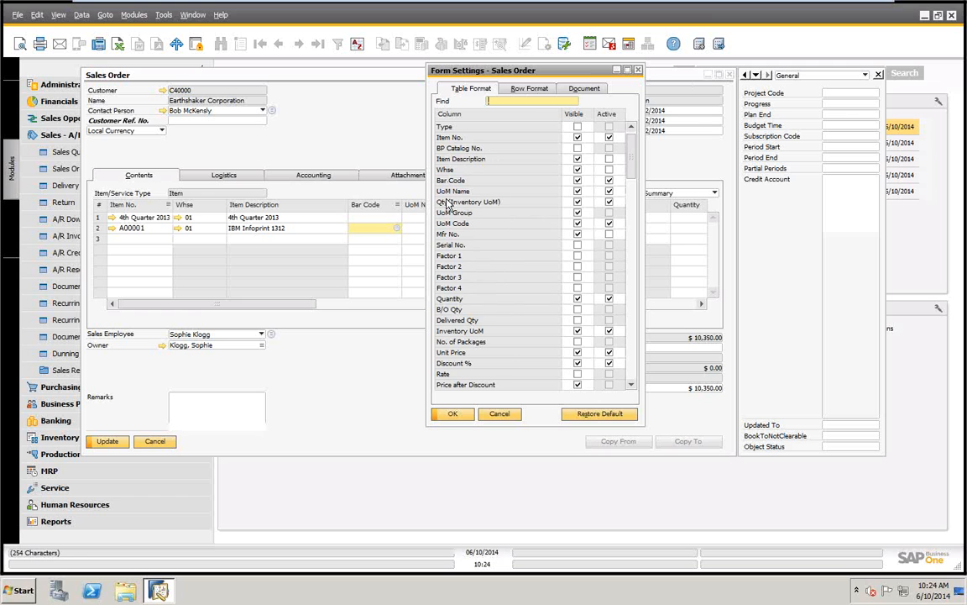
{"action": "left_click", "coordinate": [453, 413]}
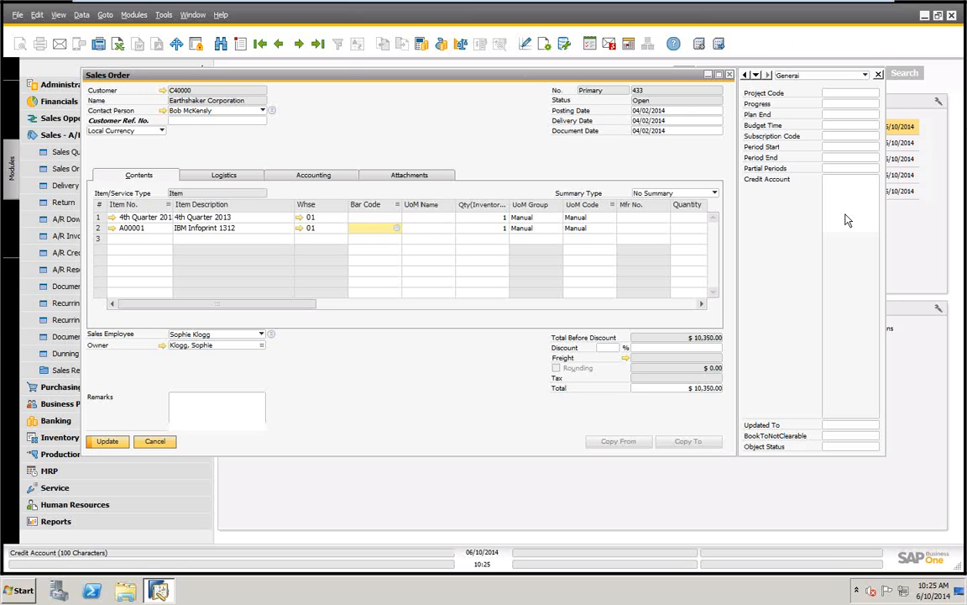
Show the order's user-defined fields by category New, General and finally All Categories, and close the order without saving
{"action": "left_click", "coordinate": [865, 76]}
{"action": "left_click", "coordinate": [786, 86]}
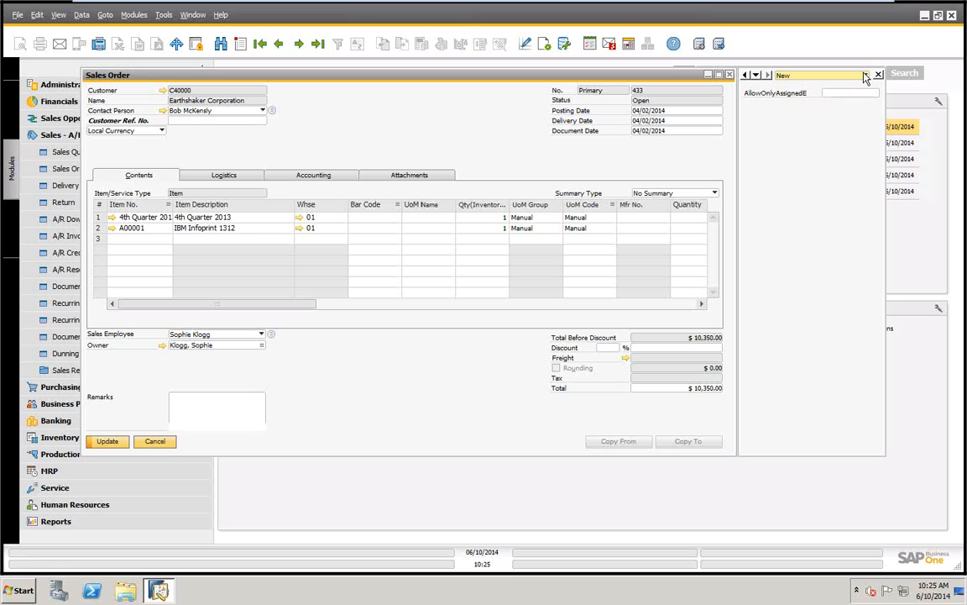
{"action": "left_click", "coordinate": [864, 75]}
{"action": "left_click", "coordinate": [789, 96]}
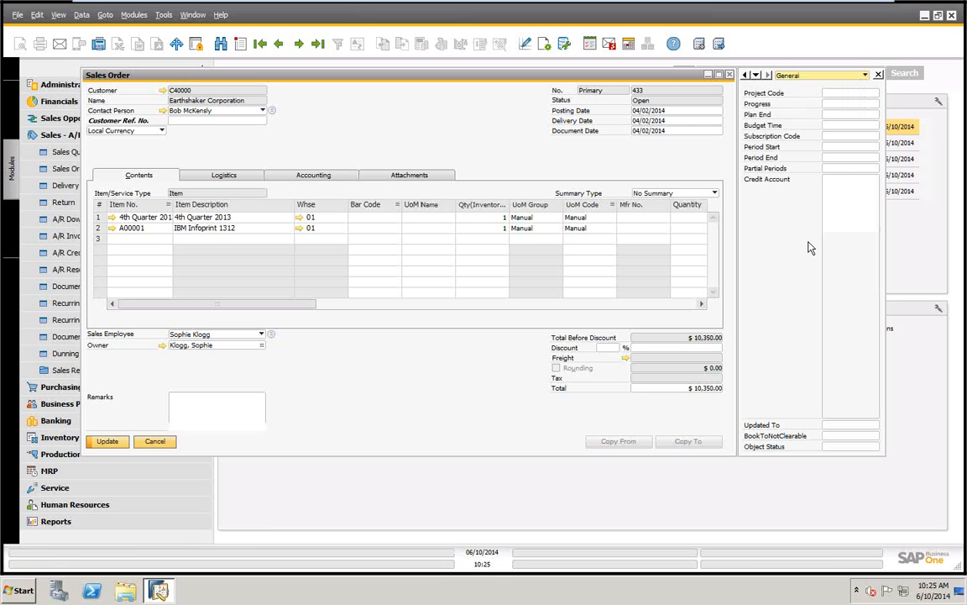
{"action": "left_click", "coordinate": [865, 76]}
{"action": "left_click", "coordinate": [811, 105]}
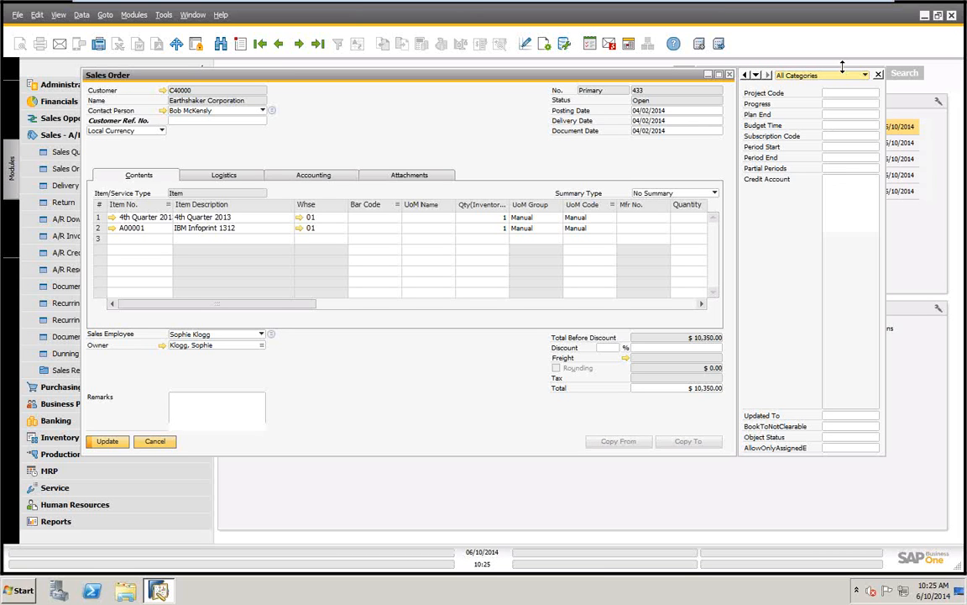
{"action": "left_click", "coordinate": [154, 443]}
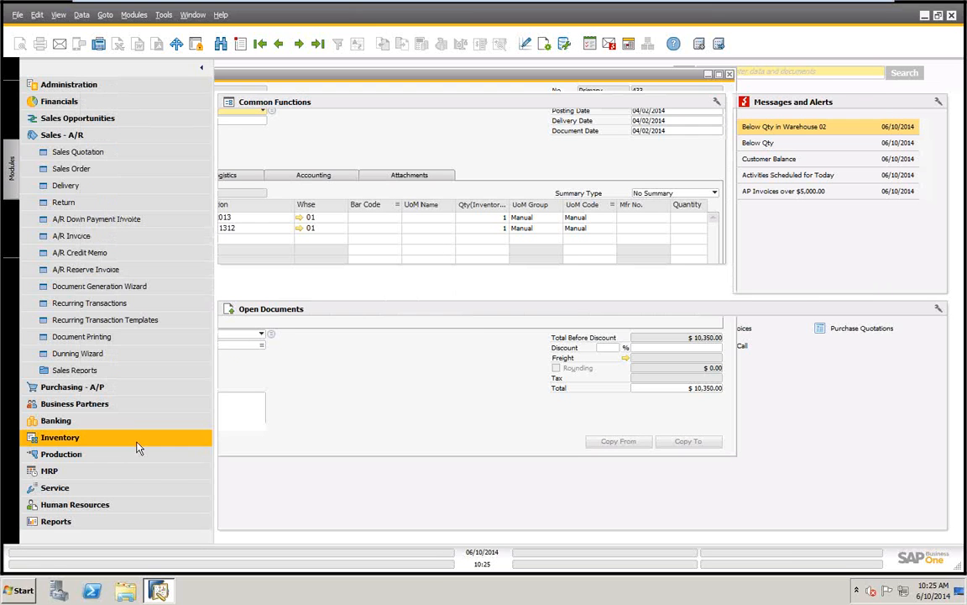
{"action": "left_click", "coordinate": [163, 15]}
{"action": "mouse_move", "coordinate": [210, 210]}
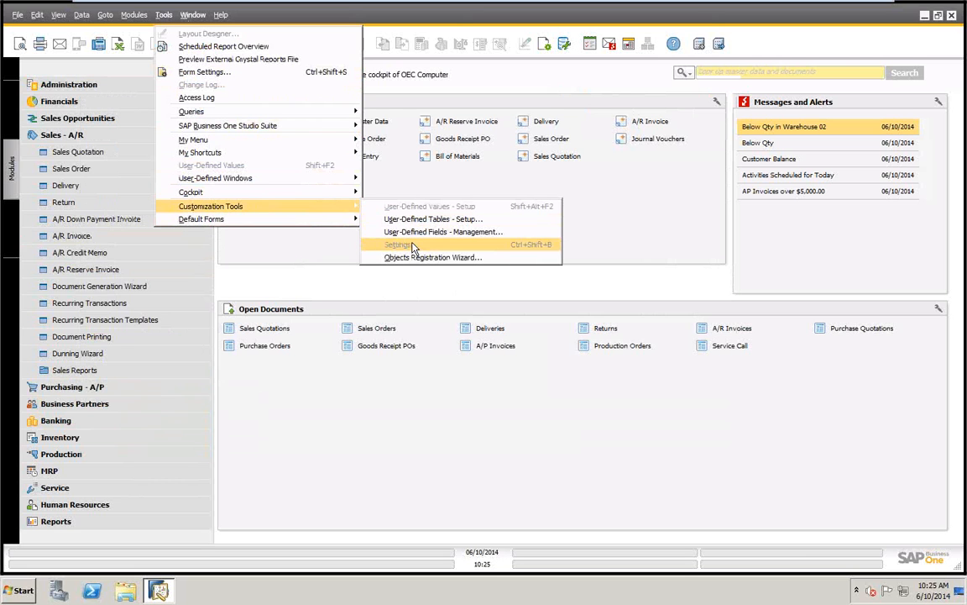
{"action": "left_click", "coordinate": [268, 374]}
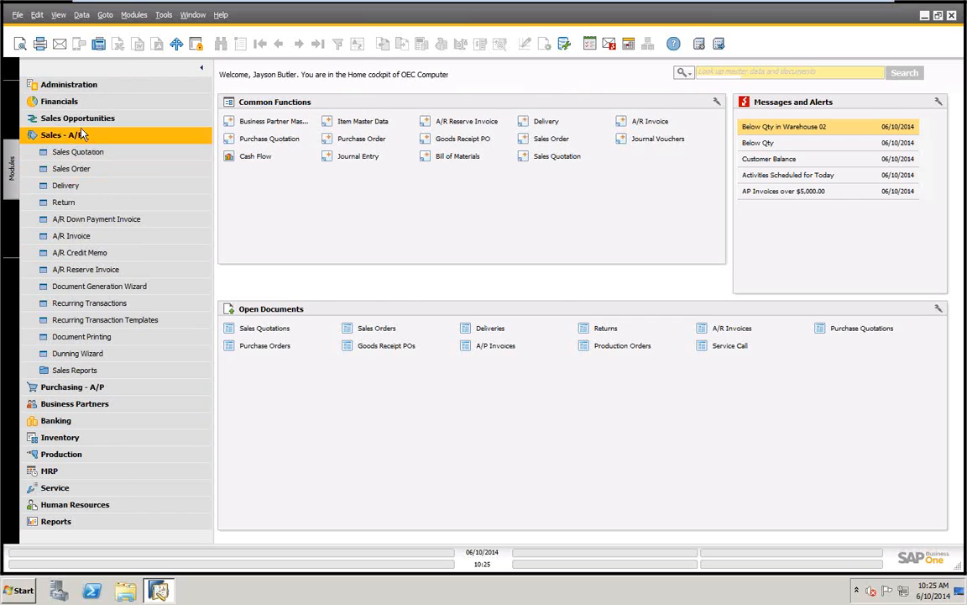
Open a new sales order form and bring up the customization settings for its user-defined fields
{"action": "left_click", "coordinate": [75, 170]}
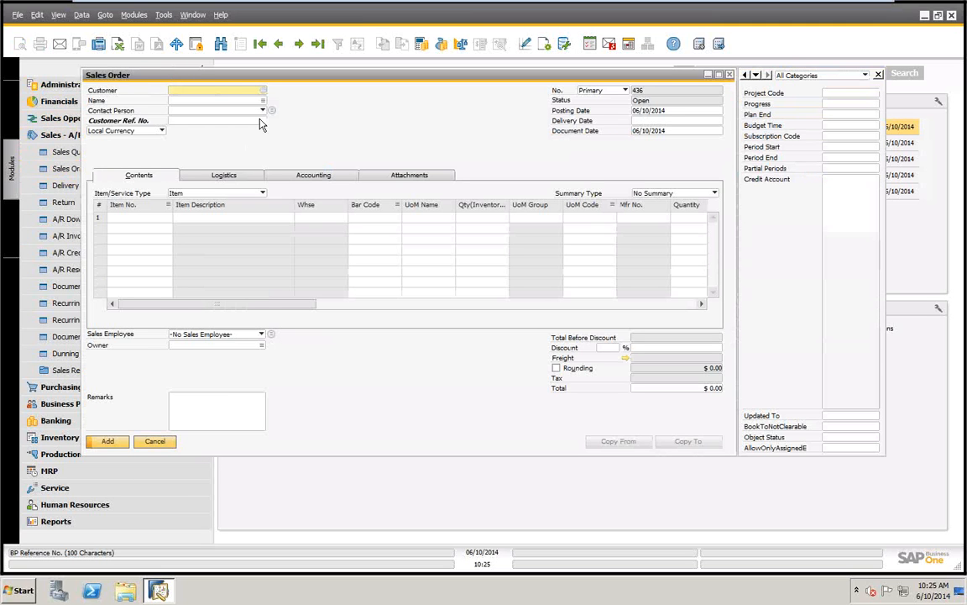
{"action": "left_click", "coordinate": [162, 15]}
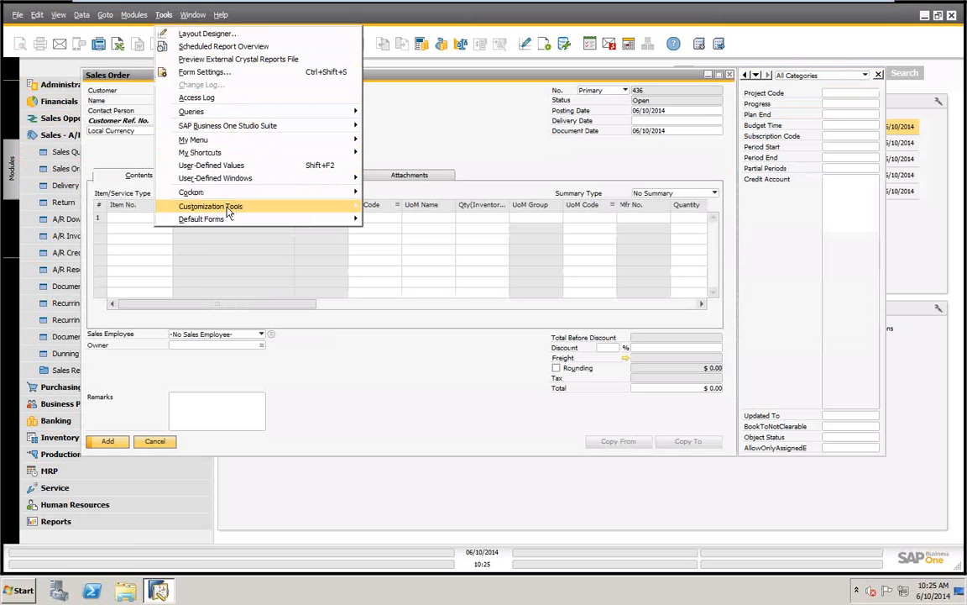
{"action": "mouse_move", "coordinate": [227, 210]}
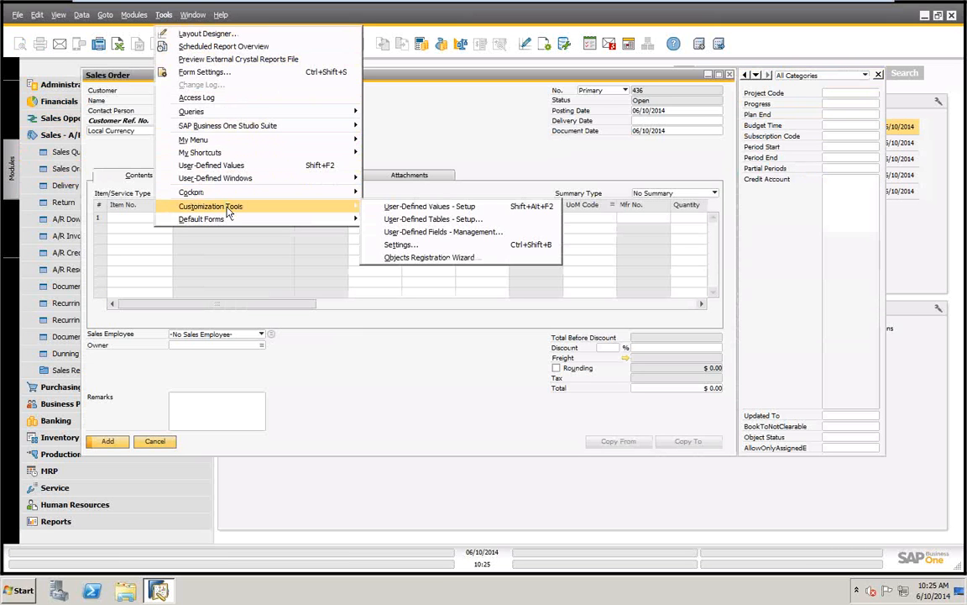
{"action": "left_click", "coordinate": [400, 245]}
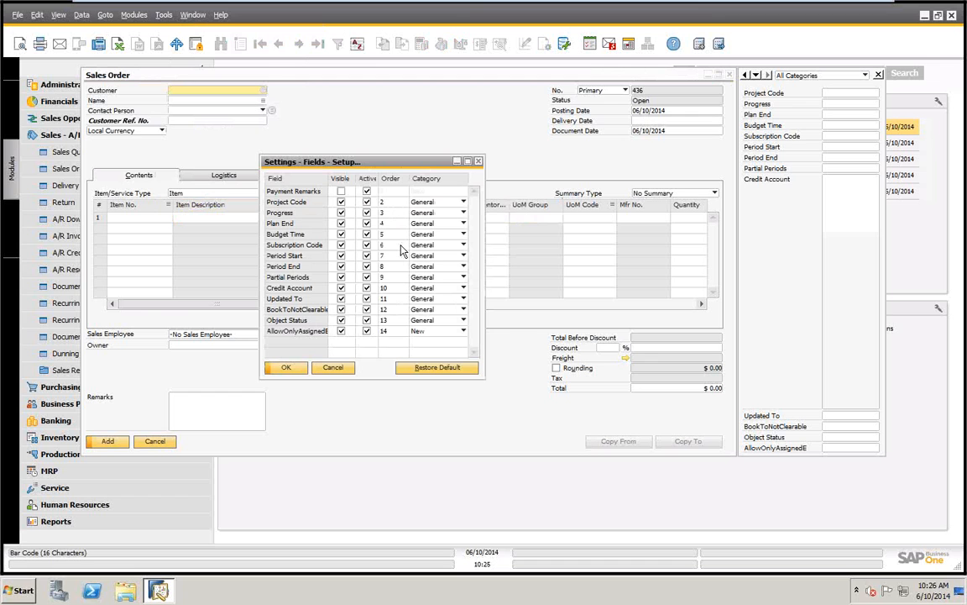
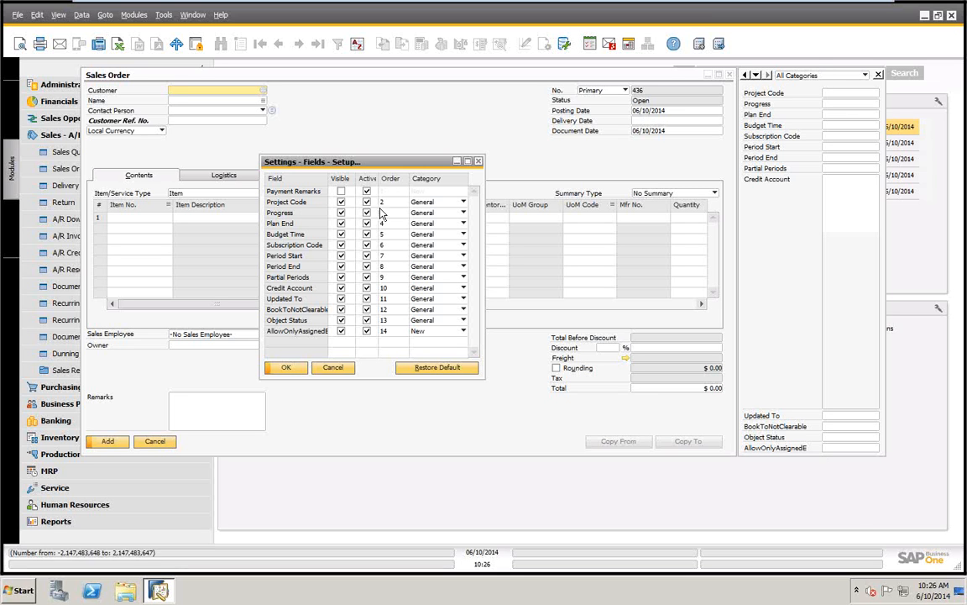
Make the Payment Remarks user-defined field visible and enlarge the field settings window
{"action": "left_click", "coordinate": [341, 192]}
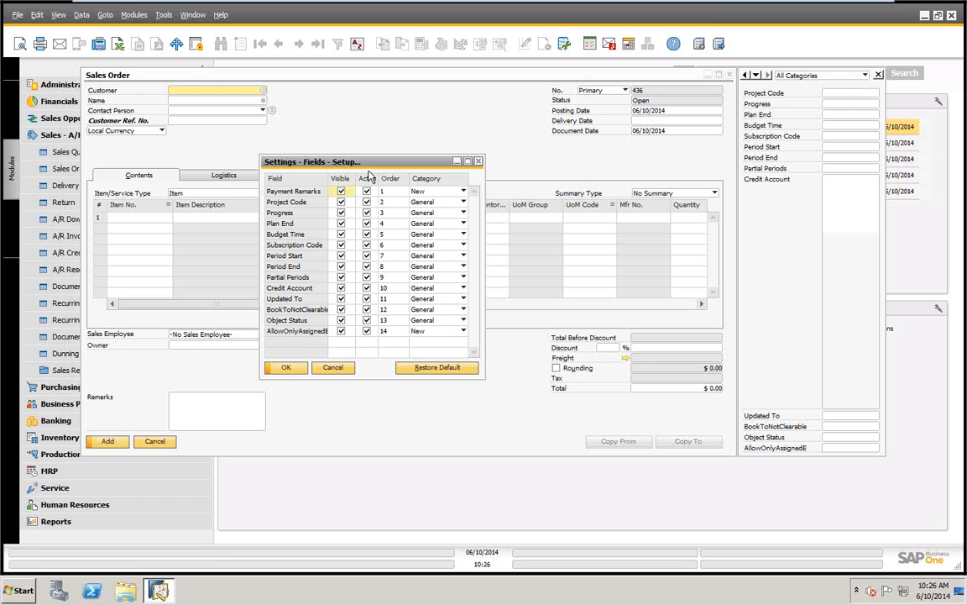
{"action": "left_click_drag", "start_coordinate": [334, 160], "coordinate": [381, 106]}
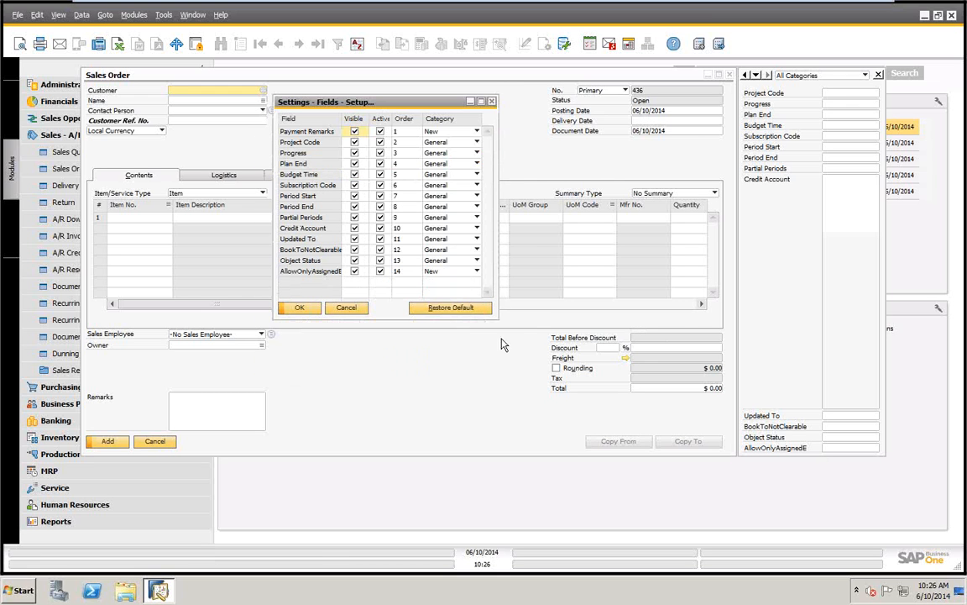
{"action": "left_click_drag", "start_coordinate": [497, 315], "coordinate": [562, 441]}
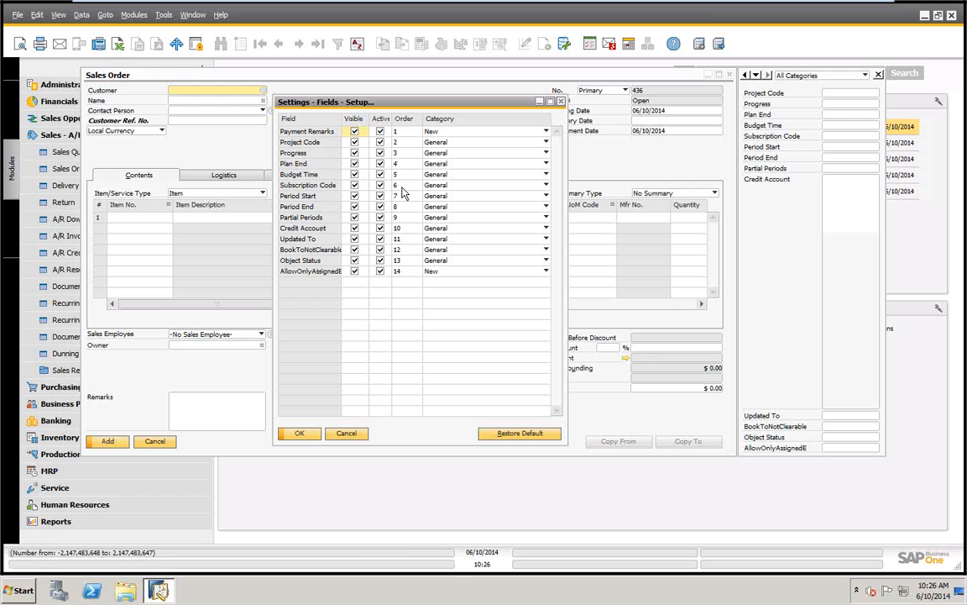
Set the display order of Project Code to 5 and Budget Time to 2, and apply the field settings
{"action": "left_click", "coordinate": [404, 143]}
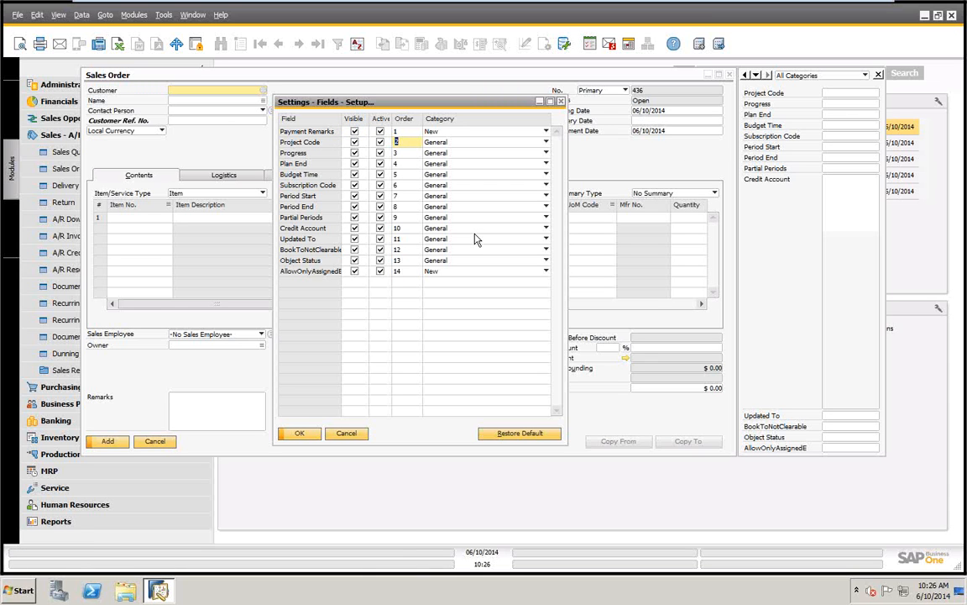
{"action": "type", "text": "5"}
{"action": "left_click", "coordinate": [401, 174]}
{"action": "type", "text": "2"}
{"action": "key", "text": "Tab"}
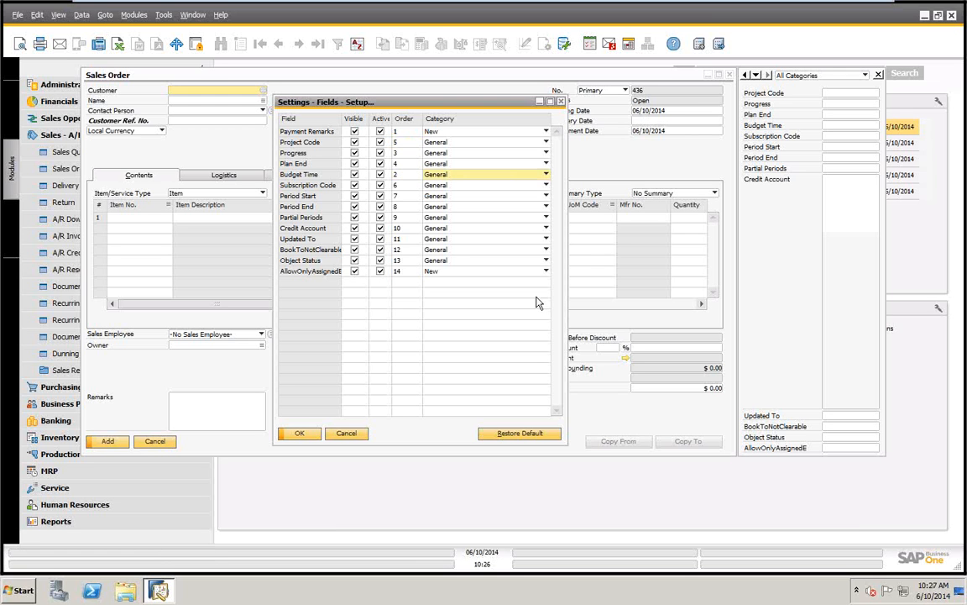
{"action": "left_click", "coordinate": [298, 433]}
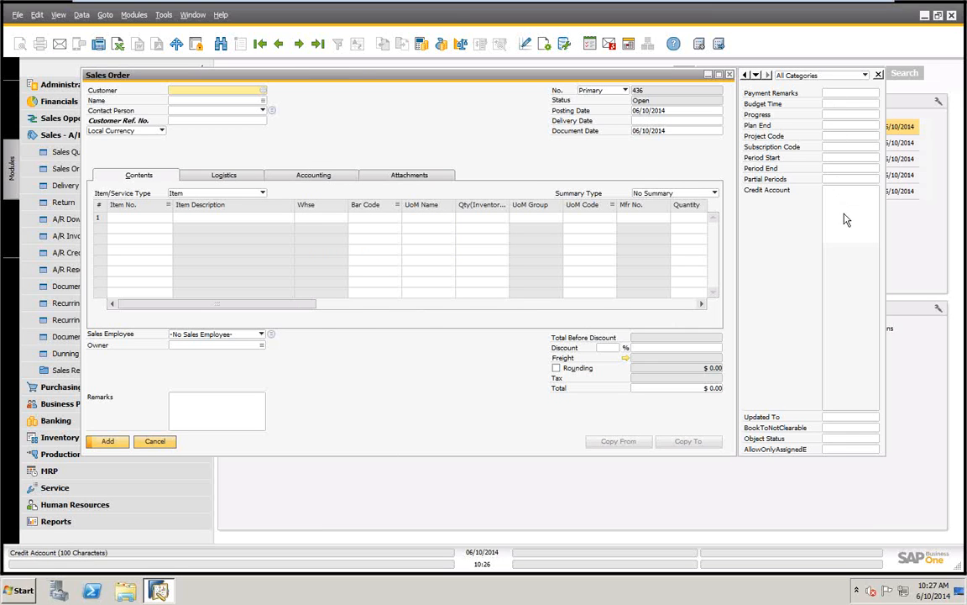
Reopen the user-defined field settings and define a new category named Date for the Plan End field
{"action": "left_click", "coordinate": [163, 15]}
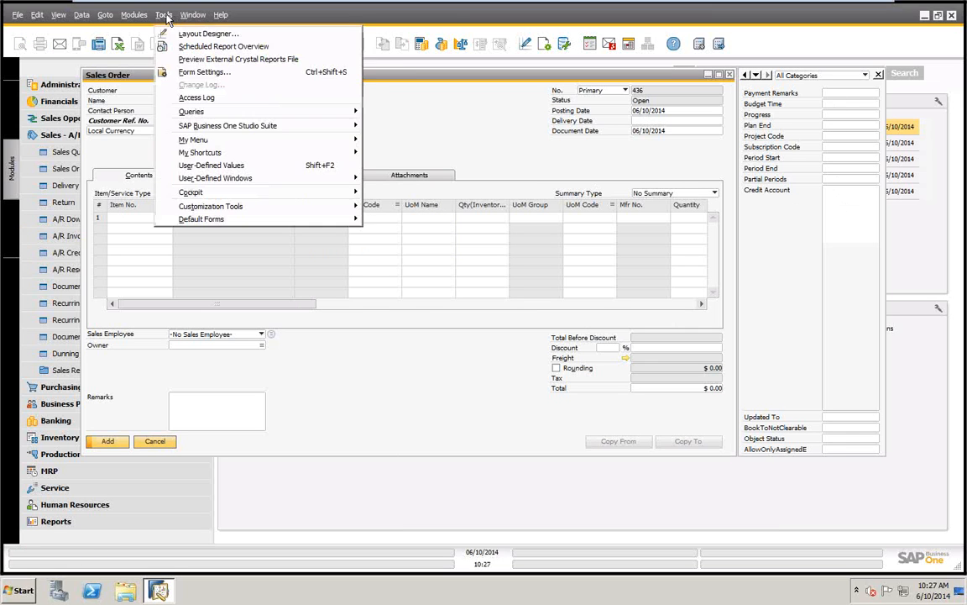
{"action": "mouse_move", "coordinate": [203, 210]}
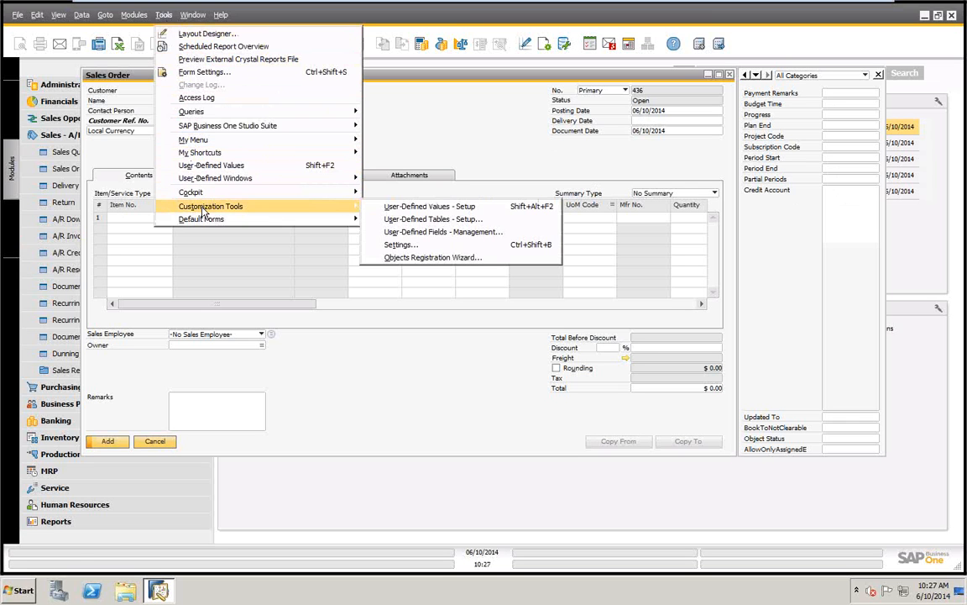
{"action": "left_click", "coordinate": [402, 250]}
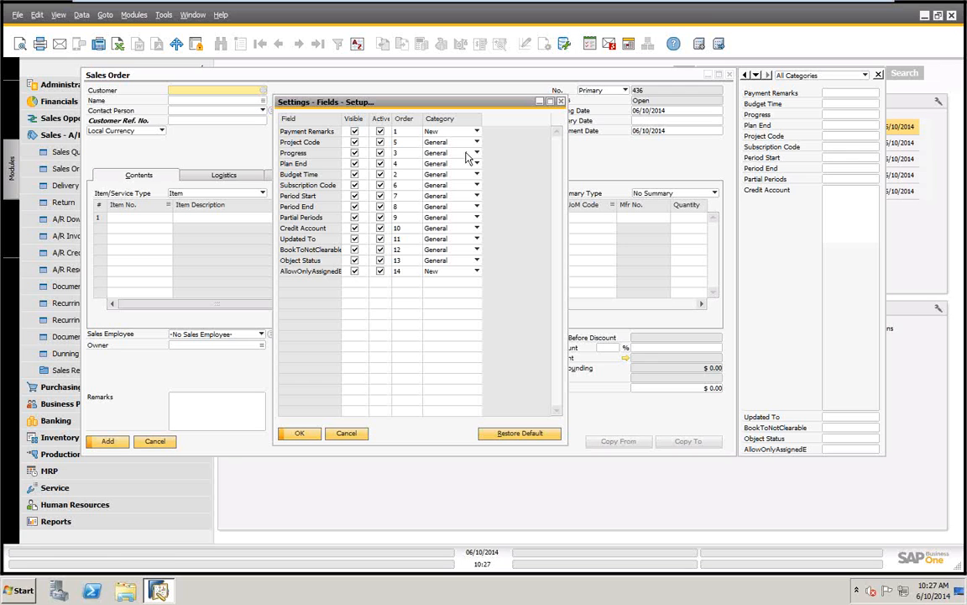
{"action": "left_click", "coordinate": [477, 162]}
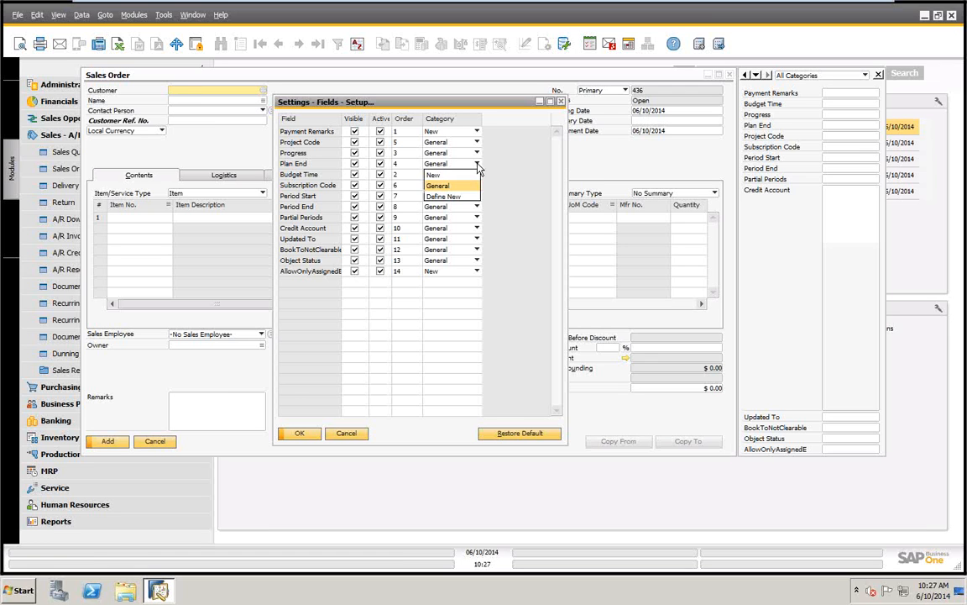
{"action": "left_click", "coordinate": [442, 197]}
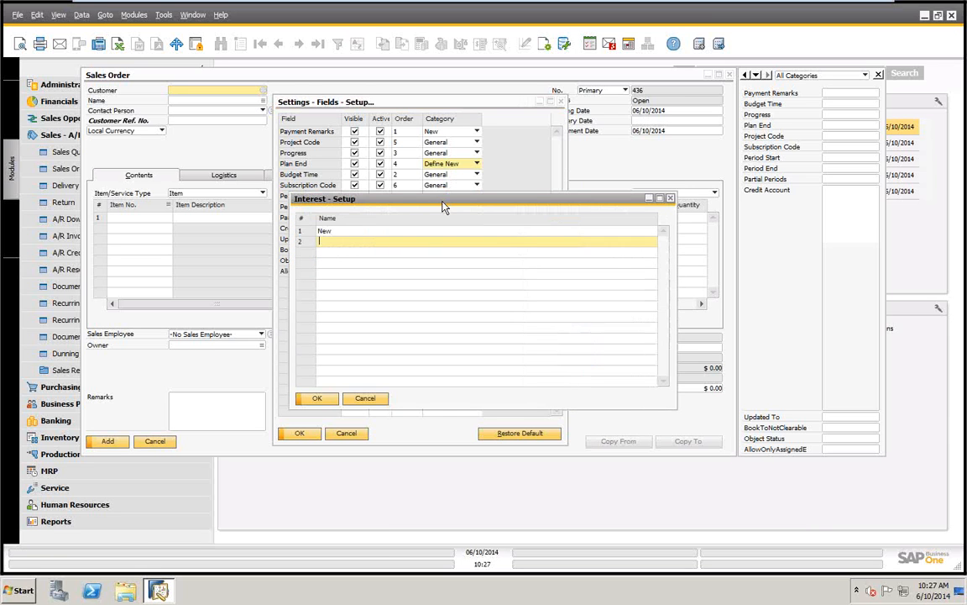
{"action": "type", "text": "T"}
{"action": "key", "text": "Return"}
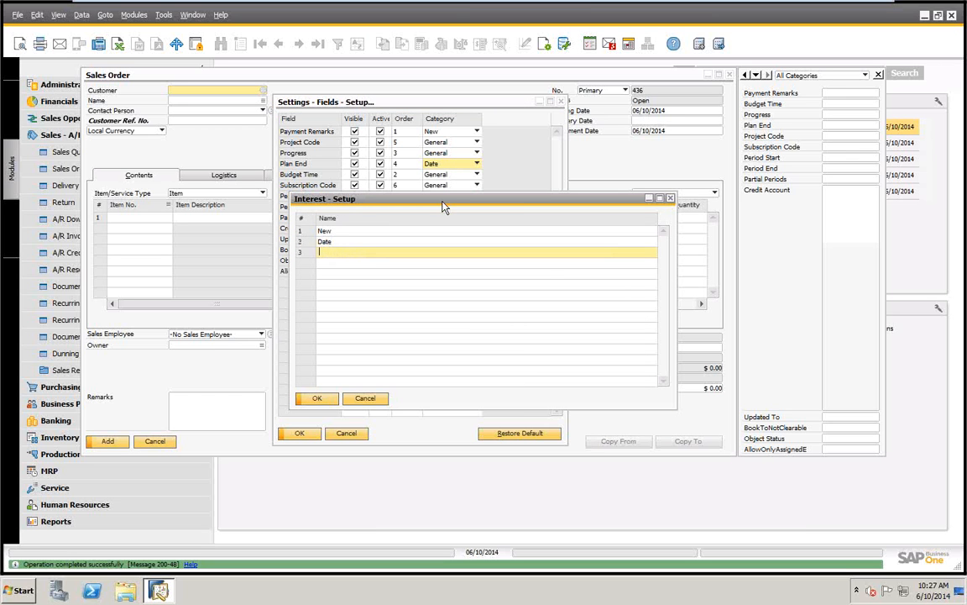
{"action": "left_click", "coordinate": [317, 400]}
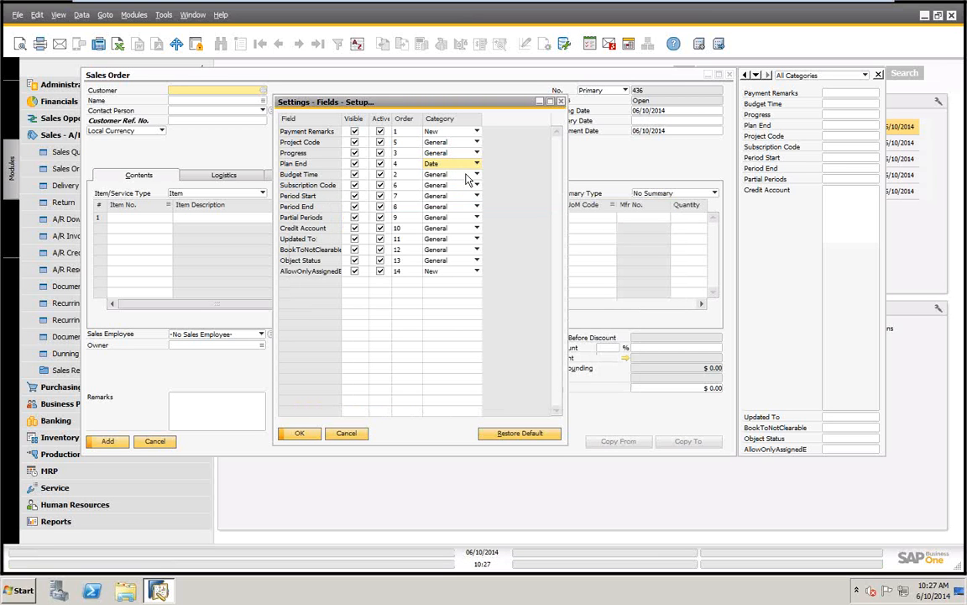
Assign the Budget Time and Subscription Code fields to the Date category and apply the settings
{"action": "left_click", "coordinate": [471, 174]}
{"action": "left_click", "coordinate": [445, 185]}
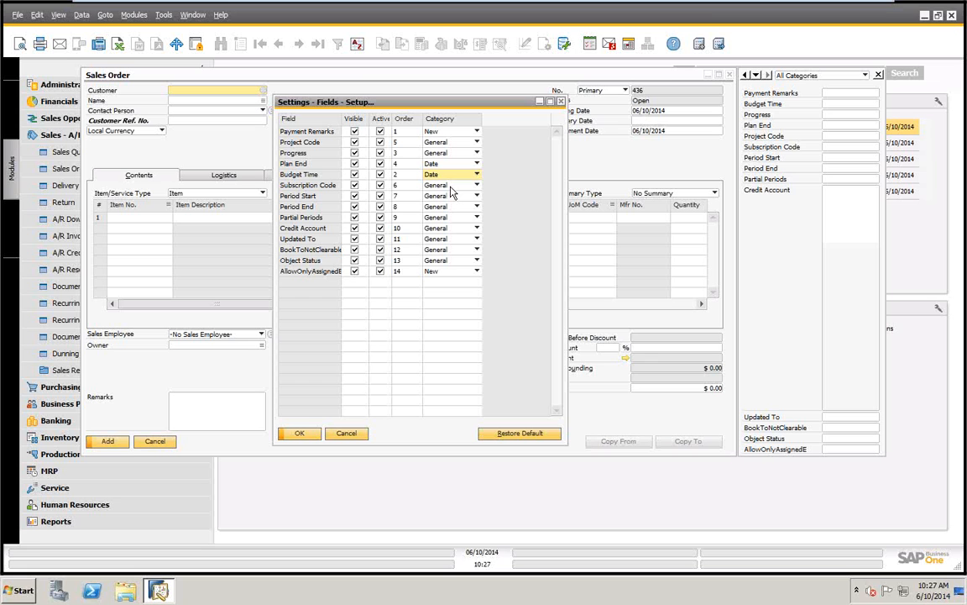
{"action": "left_click", "coordinate": [475, 185]}
{"action": "left_click", "coordinate": [438, 195]}
{"action": "left_click", "coordinate": [300, 434]}
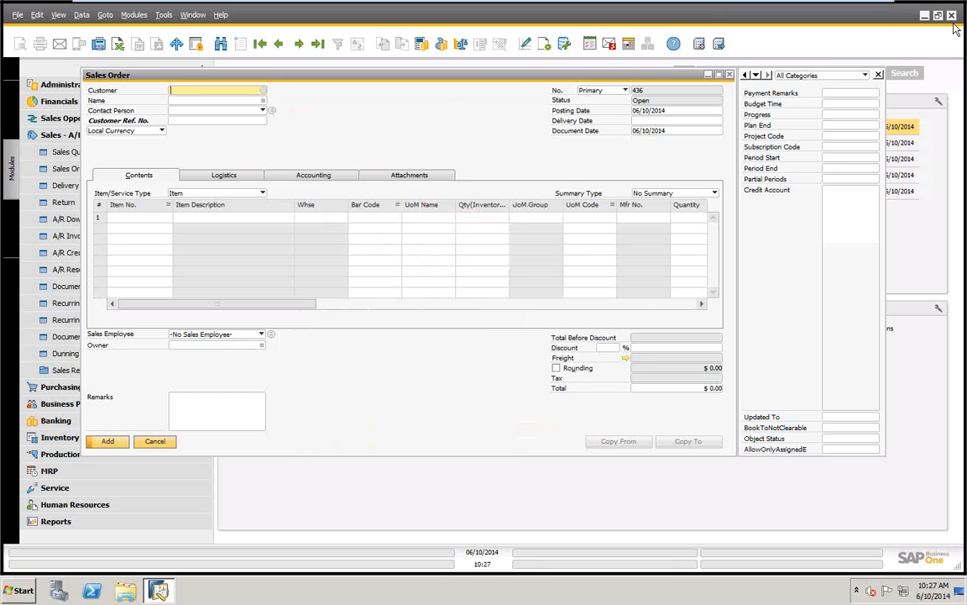
Show the order's user-defined fields by category Date, General, New and finally All Categories
{"action": "left_click", "coordinate": [865, 76]}
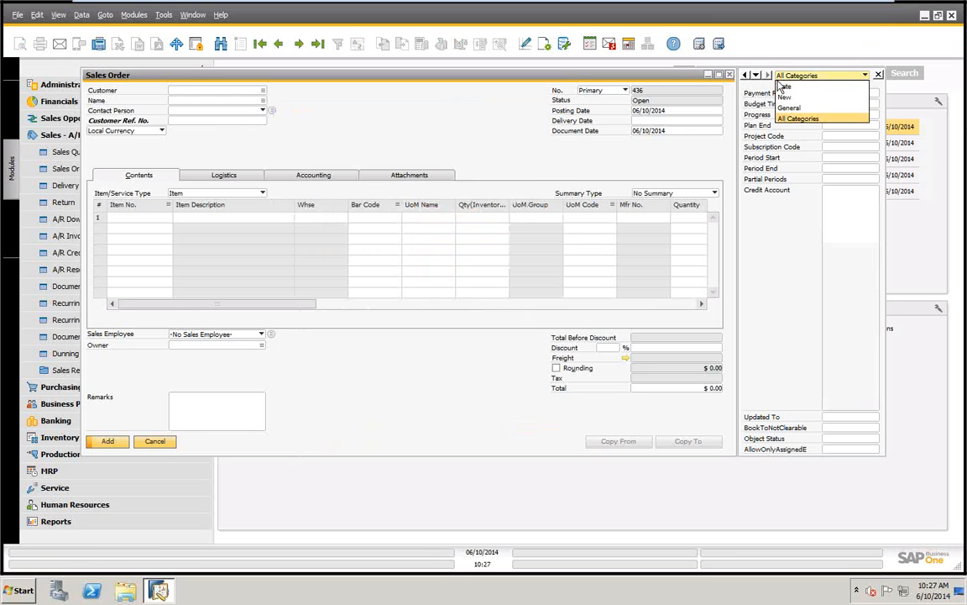
{"action": "left_click", "coordinate": [786, 87]}
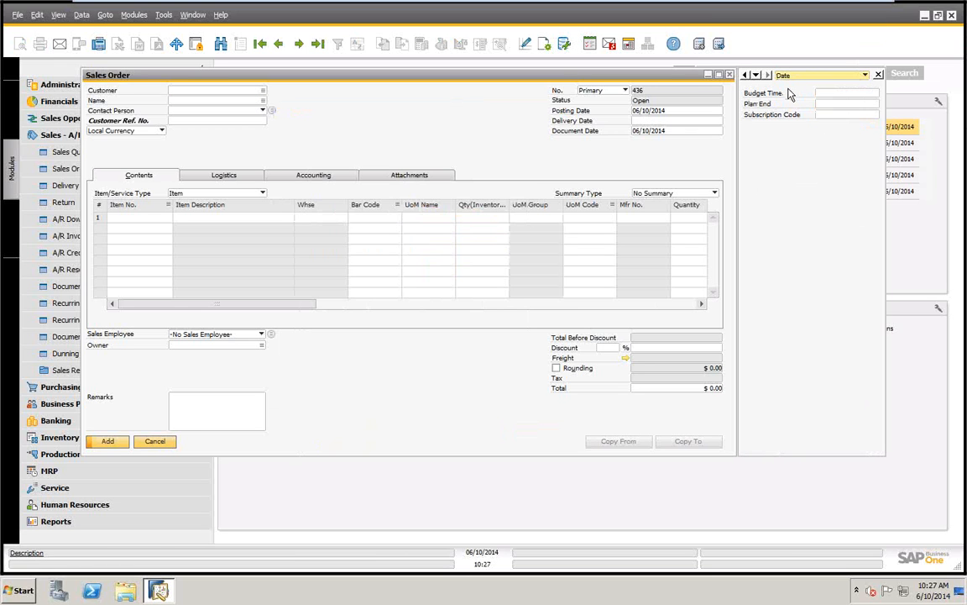
{"action": "left_click", "coordinate": [866, 76]}
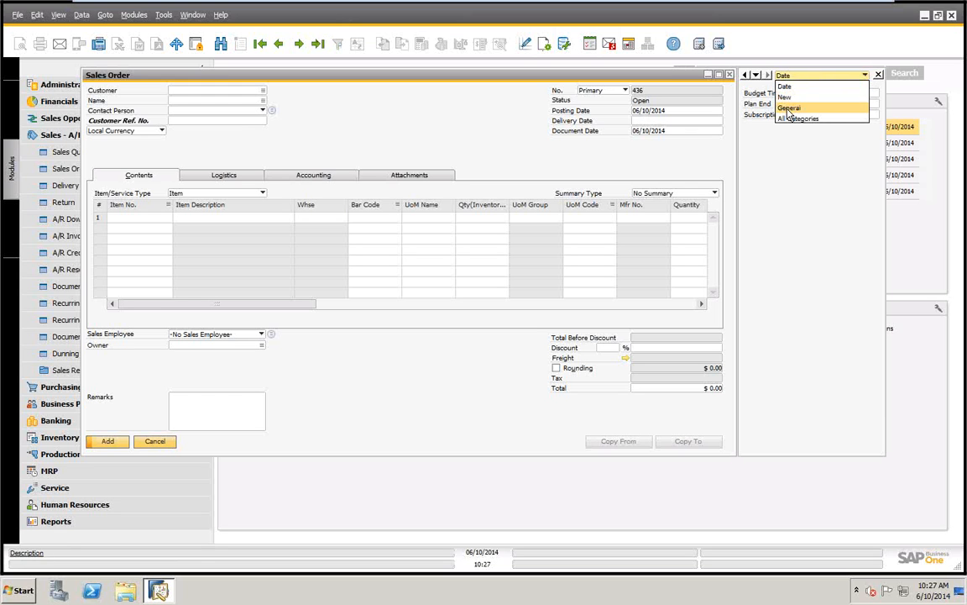
{"action": "left_click", "coordinate": [847, 104]}
{"action": "left_click", "coordinate": [865, 76]}
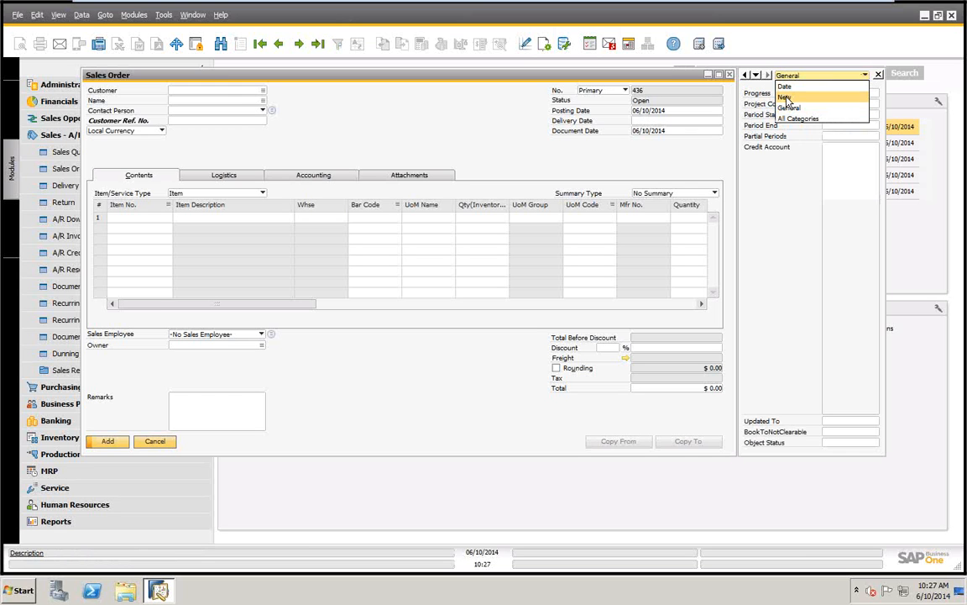
{"action": "left_click", "coordinate": [842, 104]}
{"action": "left_click", "coordinate": [866, 77]}
{"action": "left_click", "coordinate": [798, 122]}
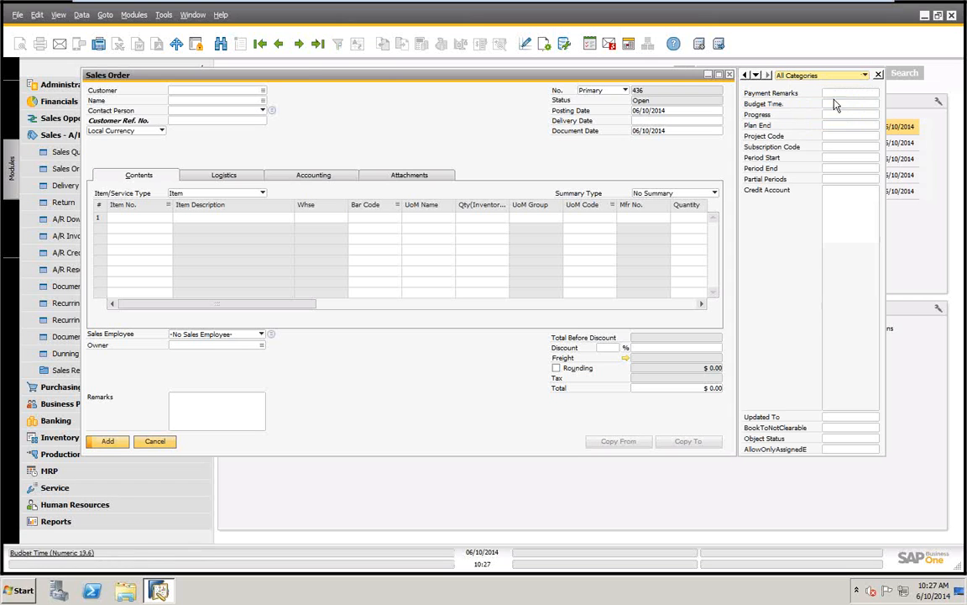
Discard the unsaved new order and go to the last sales order record, briefly viewing the one before it
{"action": "left_click", "coordinate": [318, 46]}
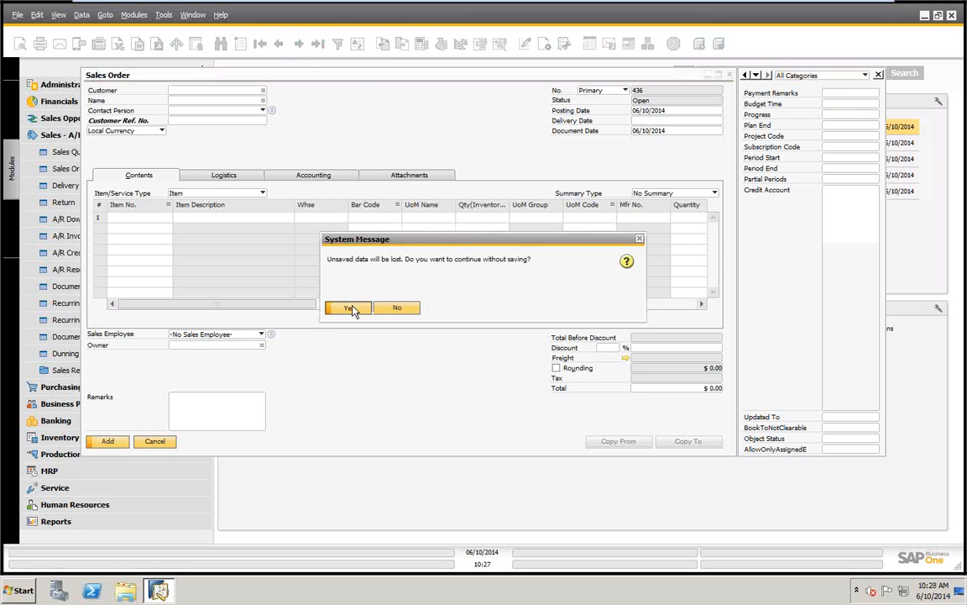
{"action": "key", "text": "Return"}
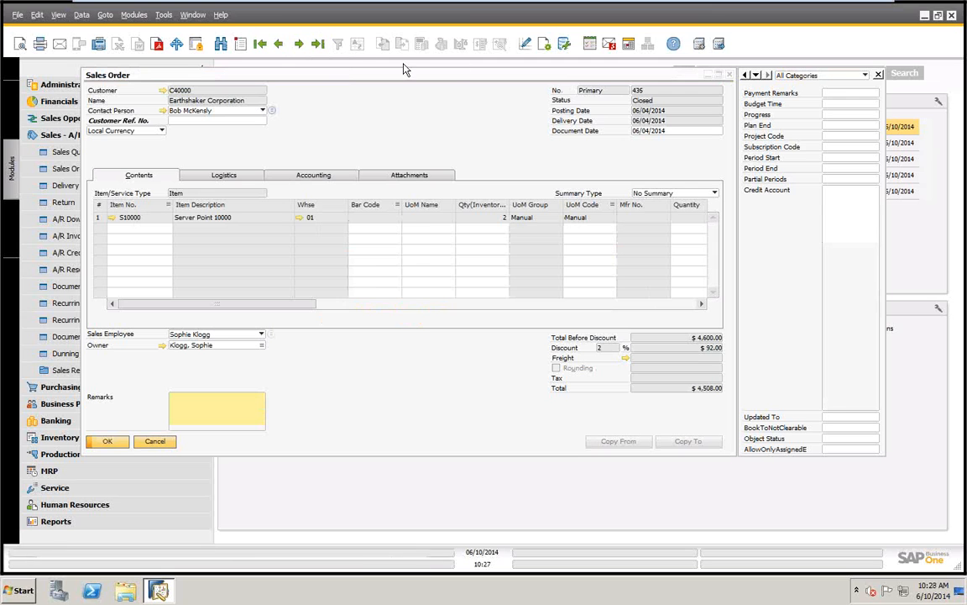
{"action": "left_click", "coordinate": [278, 43]}
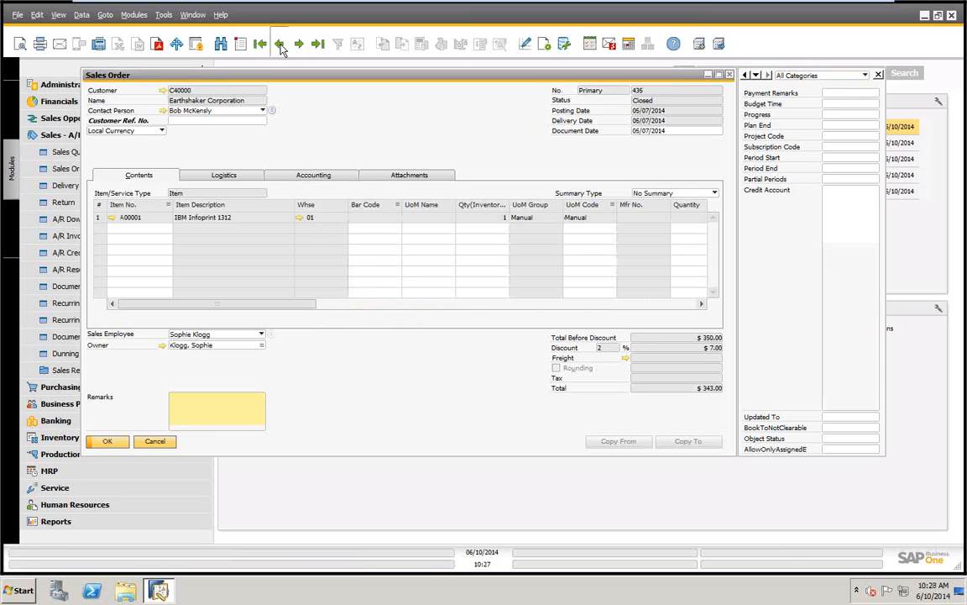
{"action": "left_click", "coordinate": [302, 46]}
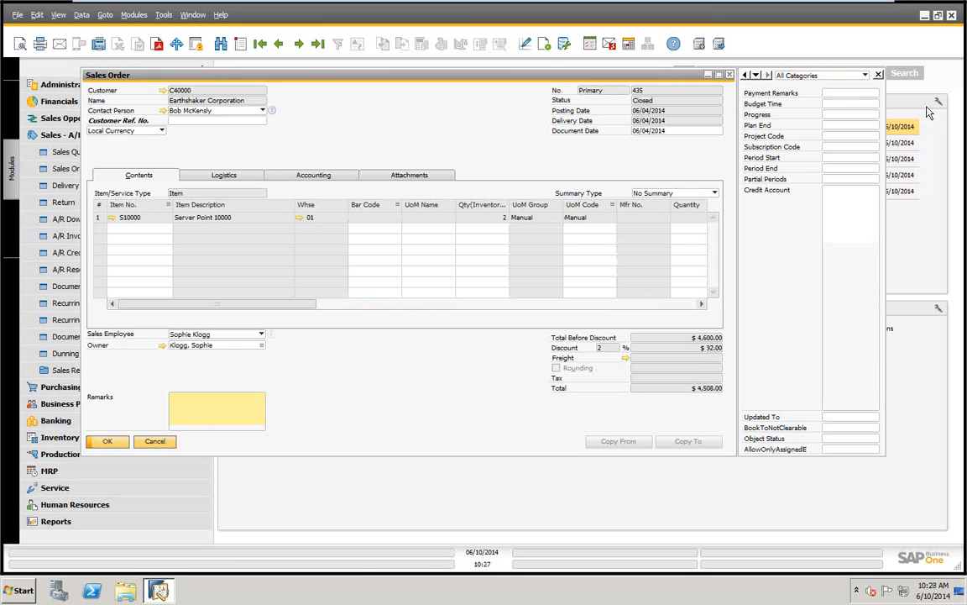
Set the order's Progress field to 123 and Plan End to 06/10/2014, and update the order
{"action": "left_click", "coordinate": [855, 104]}
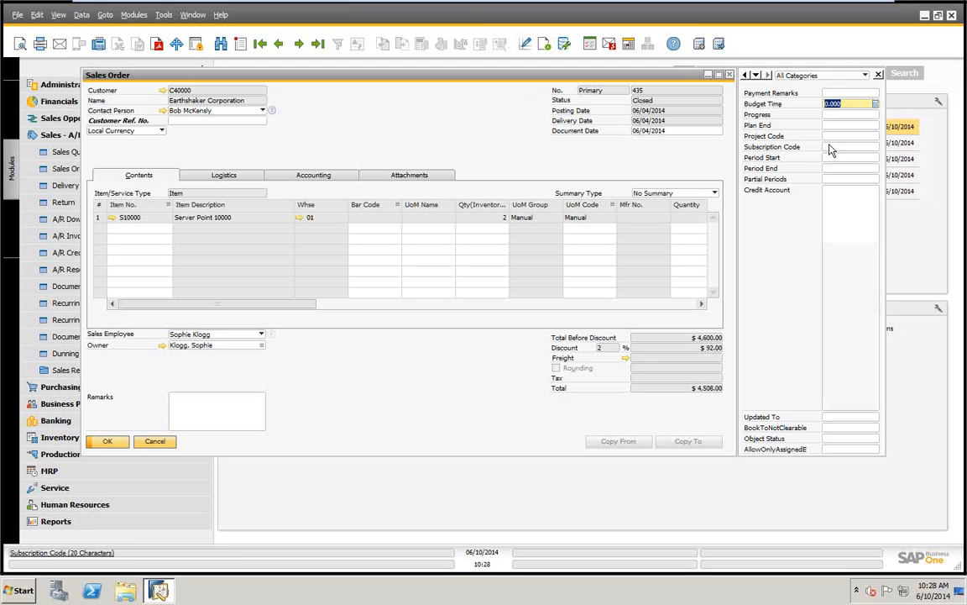
{"action": "left_click", "coordinate": [855, 115]}
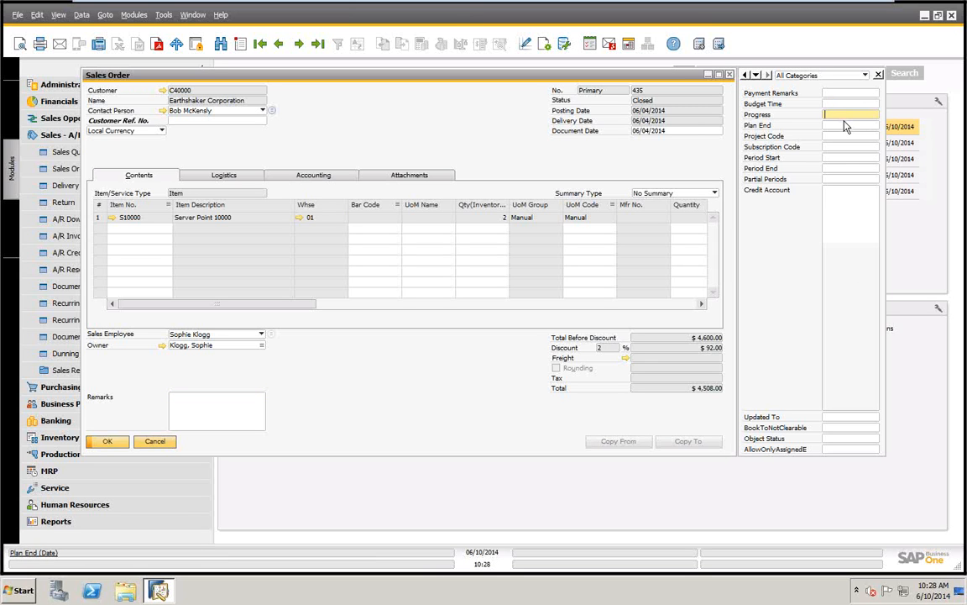
{"action": "type", "text": "test"}
{"action": "key", "text": "Tab"}
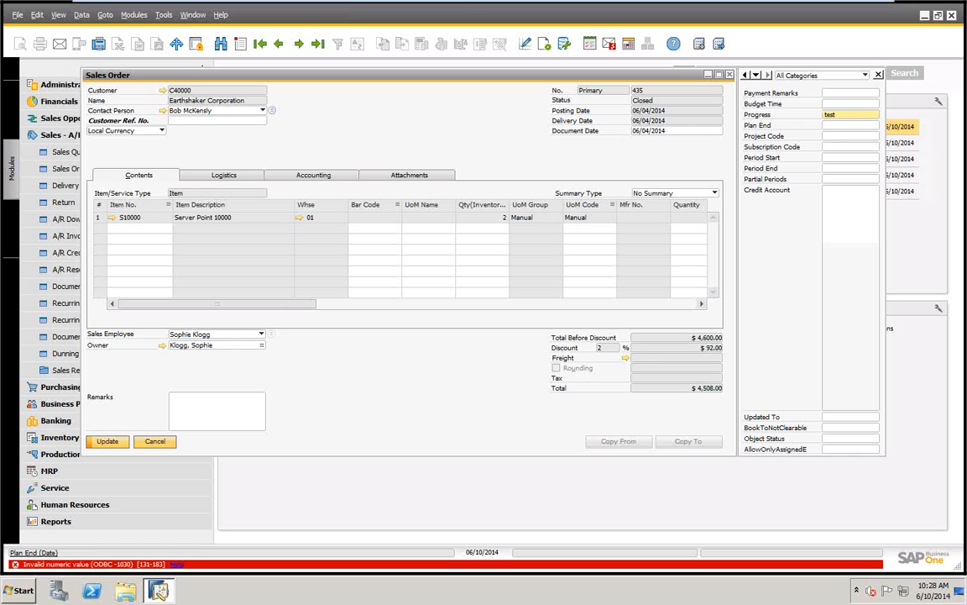
{"action": "left_click", "coordinate": [873, 129]}
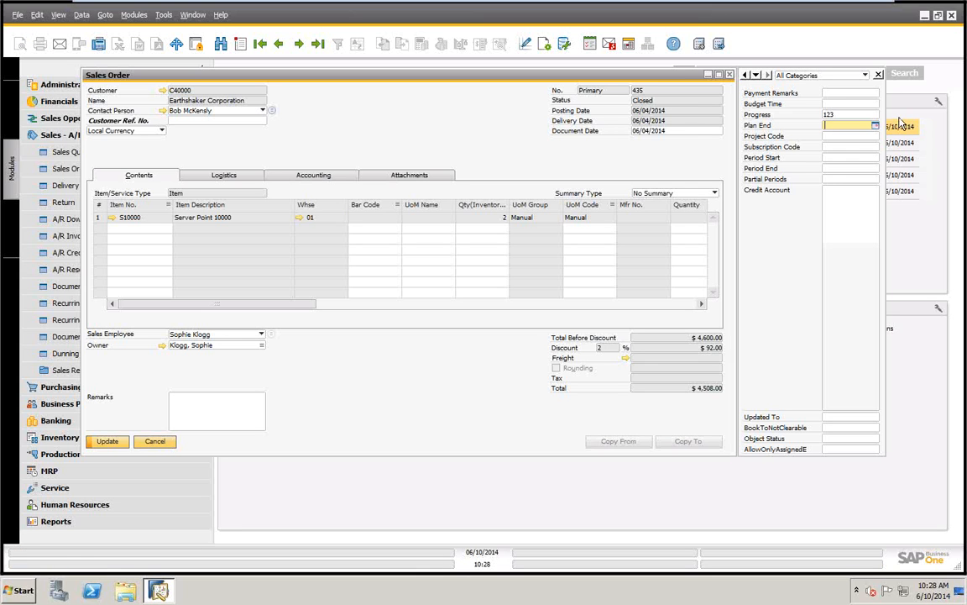
{"action": "left_click", "coordinate": [875, 125]}
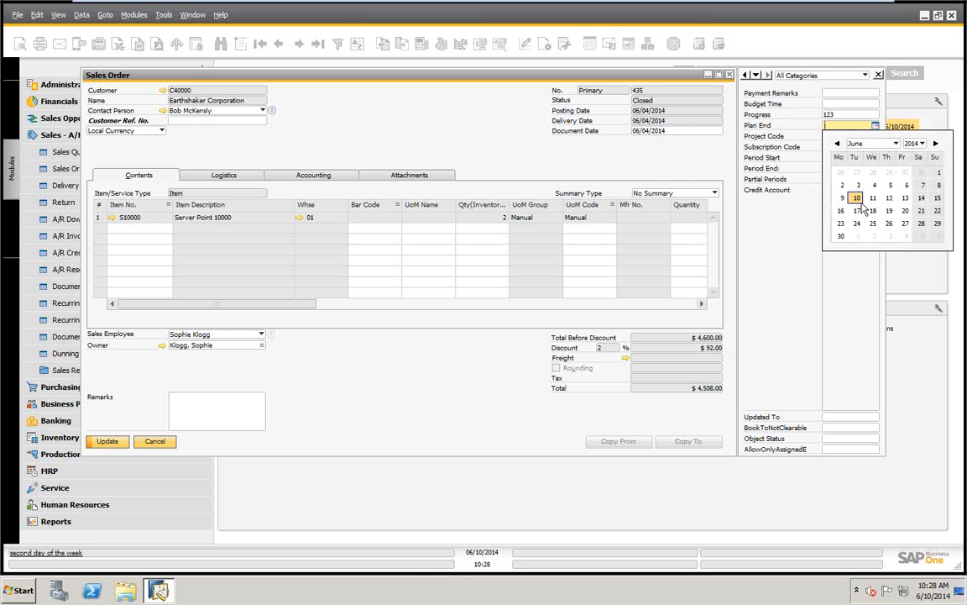
{"action": "left_click", "coordinate": [857, 199]}
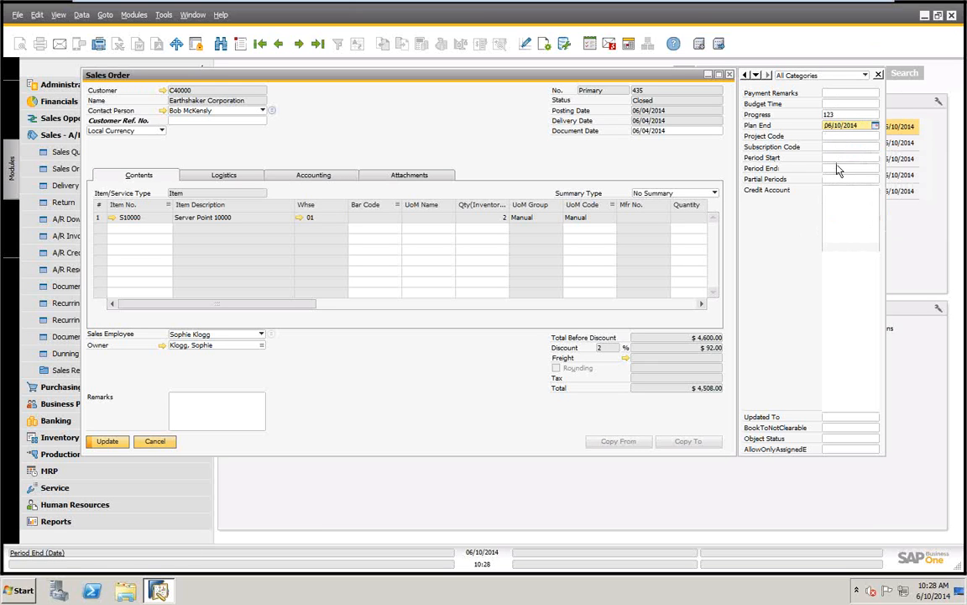
{"action": "left_click", "coordinate": [109, 442]}
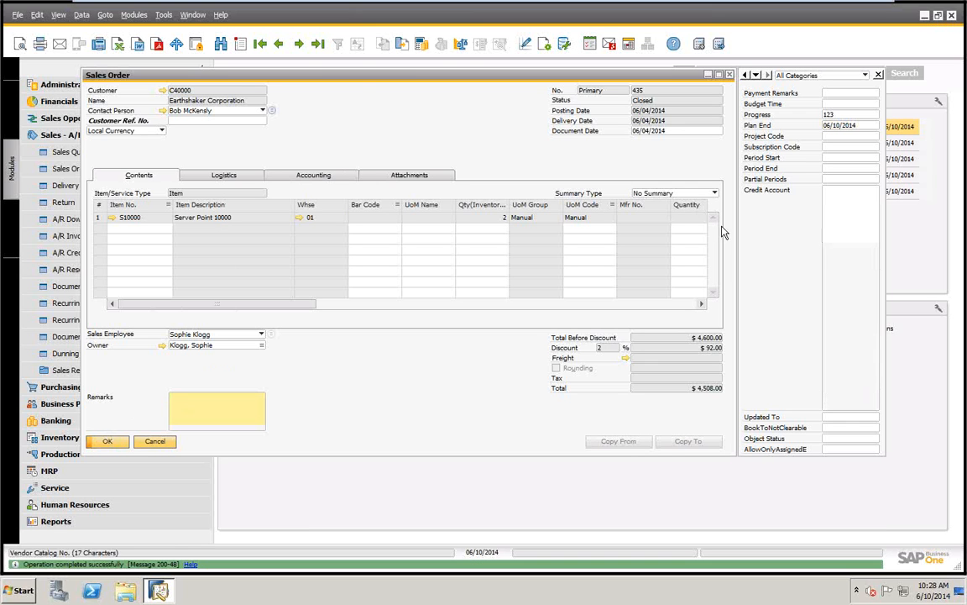
Deactivate the Plan End field in the sales order's user-defined field settings, apply them, and check the neighbouring Progress and Project Code fields
{"action": "left_click", "coordinate": [163, 15]}
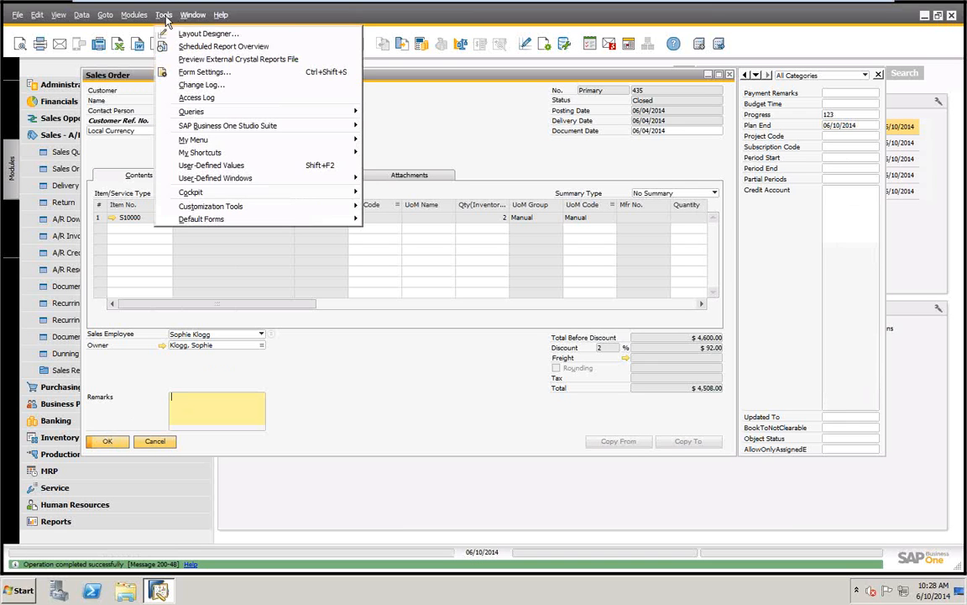
{"action": "mouse_move", "coordinate": [217, 210]}
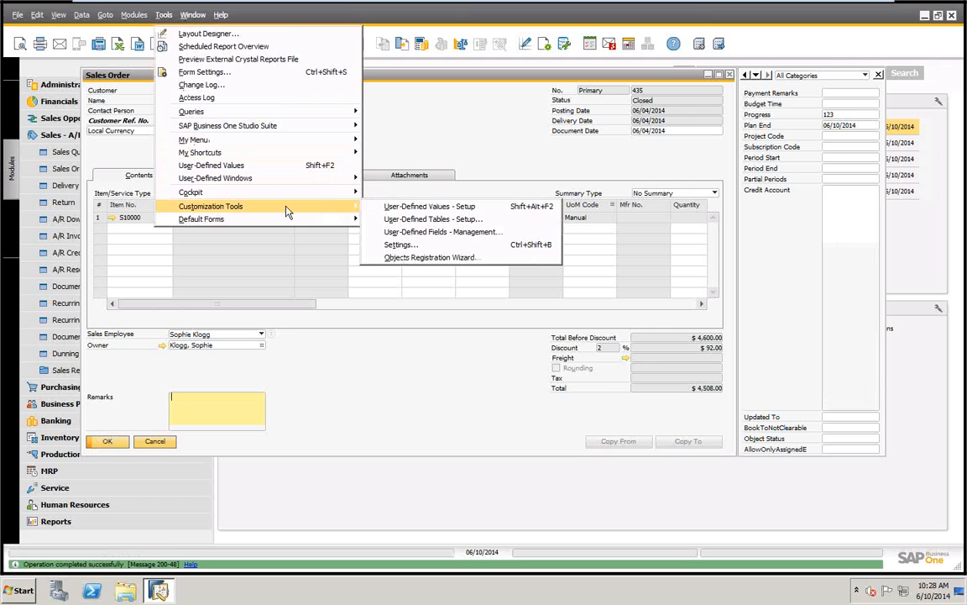
{"action": "left_click", "coordinate": [399, 244]}
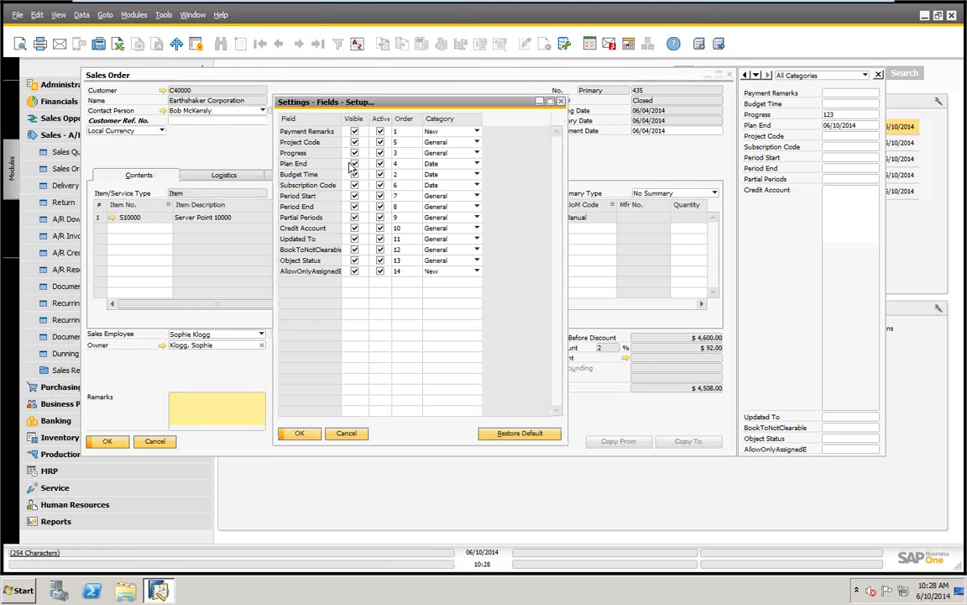
{"action": "left_click", "coordinate": [381, 164]}
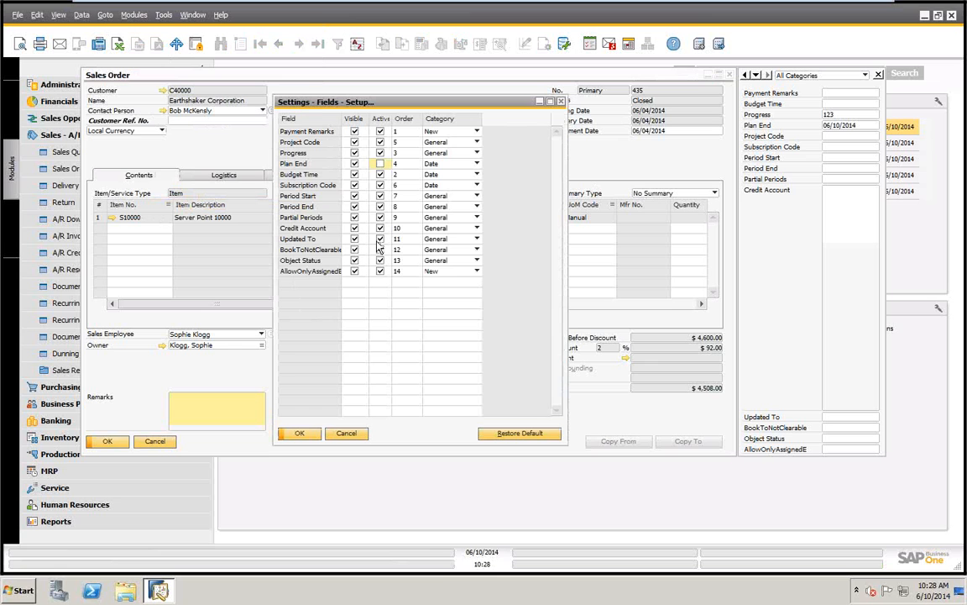
{"action": "left_click", "coordinate": [294, 434]}
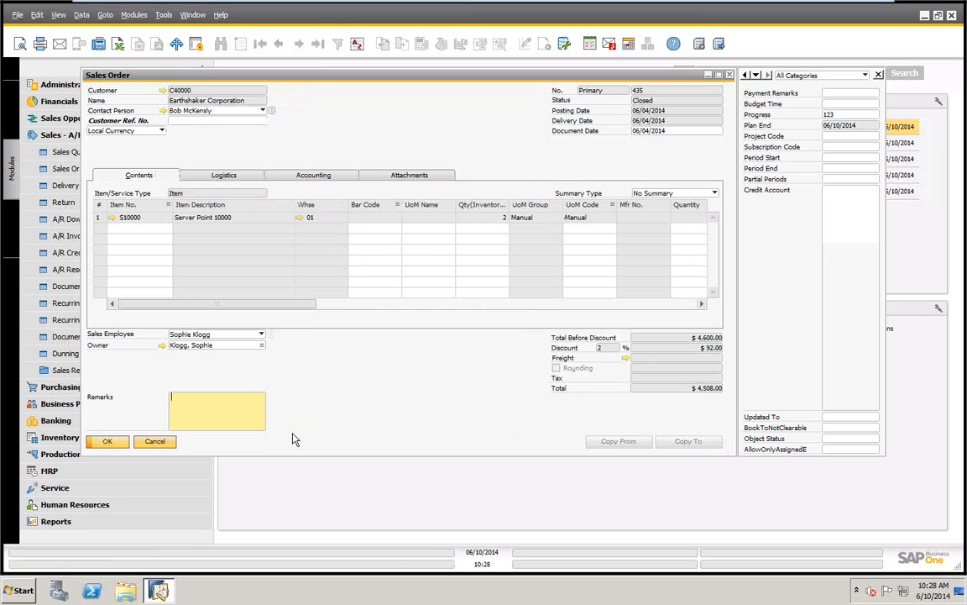
{"action": "left_click", "coordinate": [850, 115]}
{"action": "left_click", "coordinate": [856, 137]}
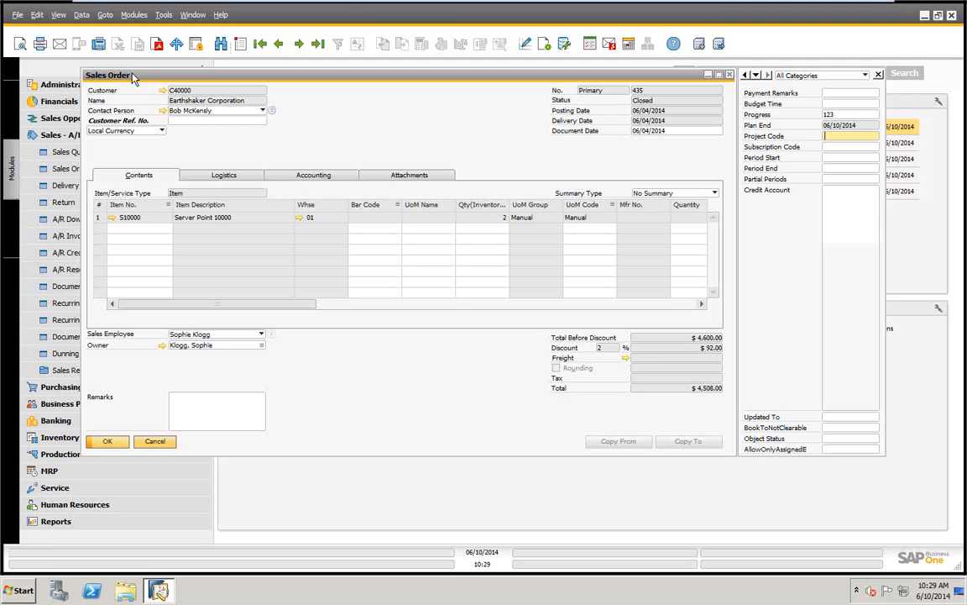
View the order's accounting details and the payment terms in the customer's master data, and close the master data
{"action": "left_click", "coordinate": [162, 90]}
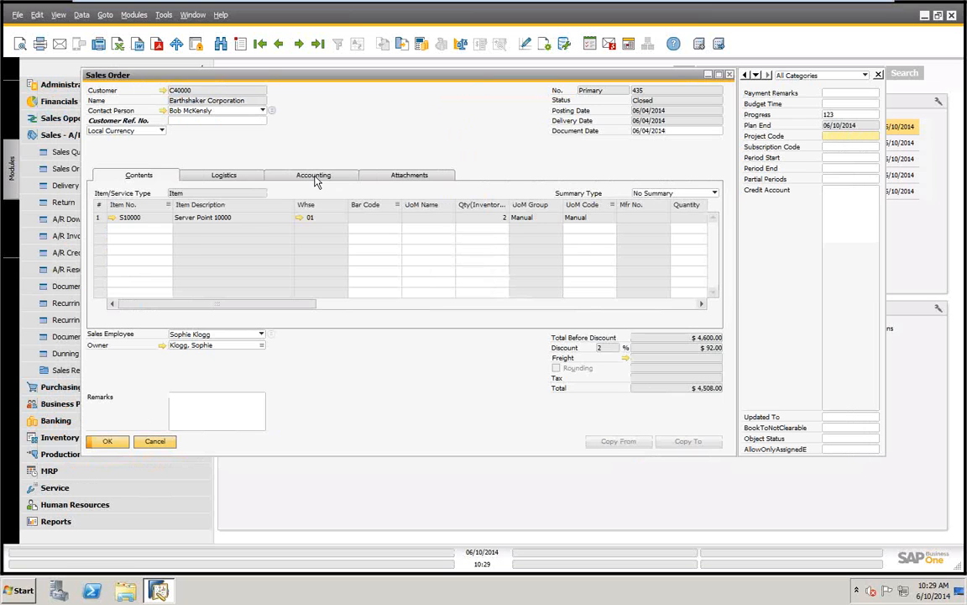
{"action": "left_click", "coordinate": [317, 178]}
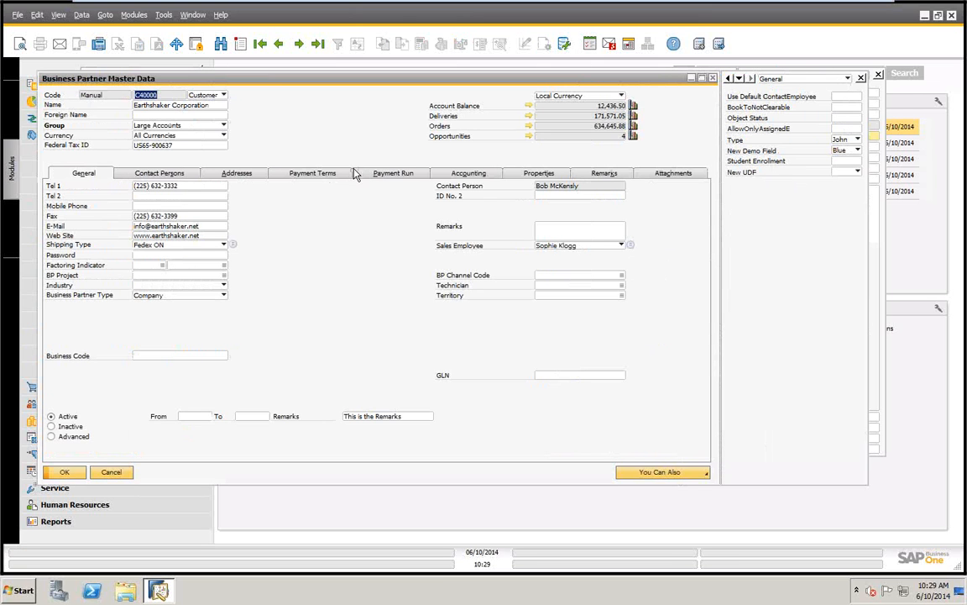
{"action": "left_click", "coordinate": [329, 176]}
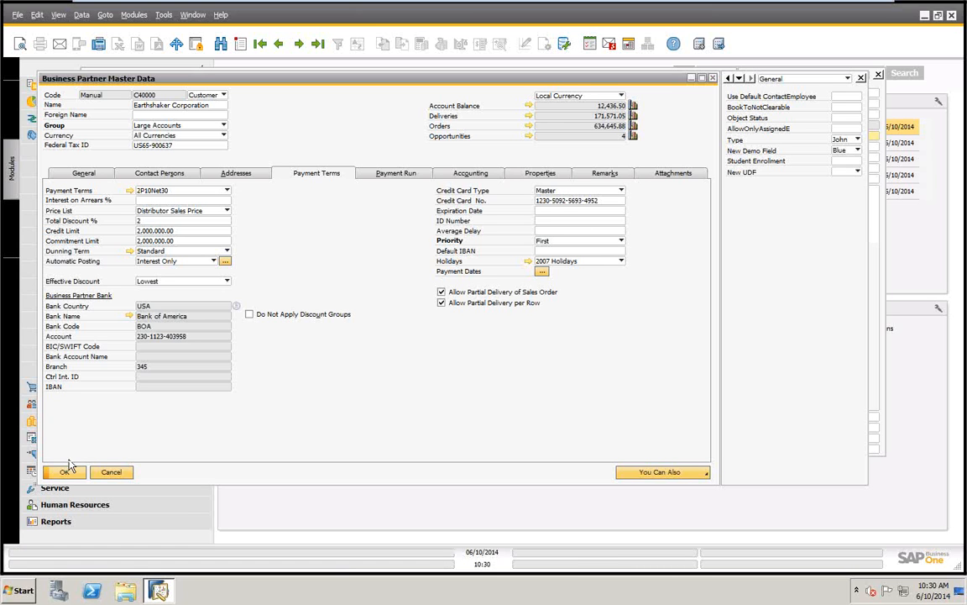
{"action": "left_click", "coordinate": [112, 473]}
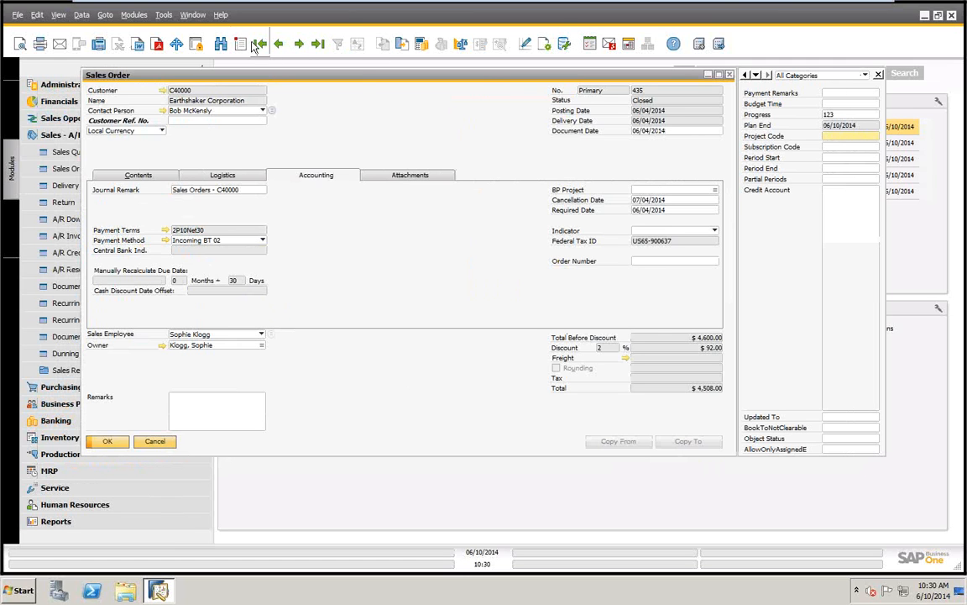
Reactivate the Plan End field in the sales order's user-defined field settings and apply them
{"action": "left_click", "coordinate": [164, 15]}
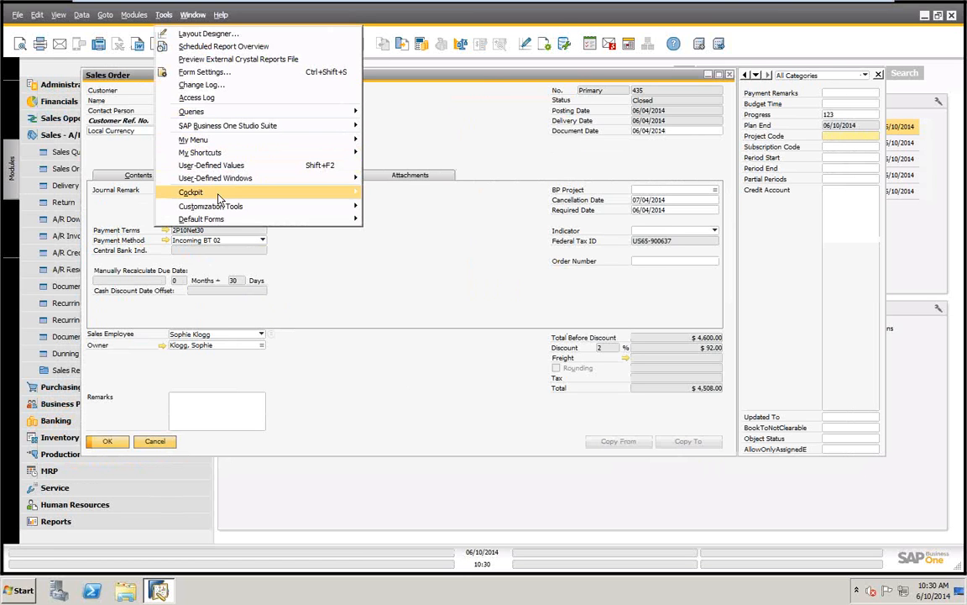
{"action": "mouse_move", "coordinate": [332, 208]}
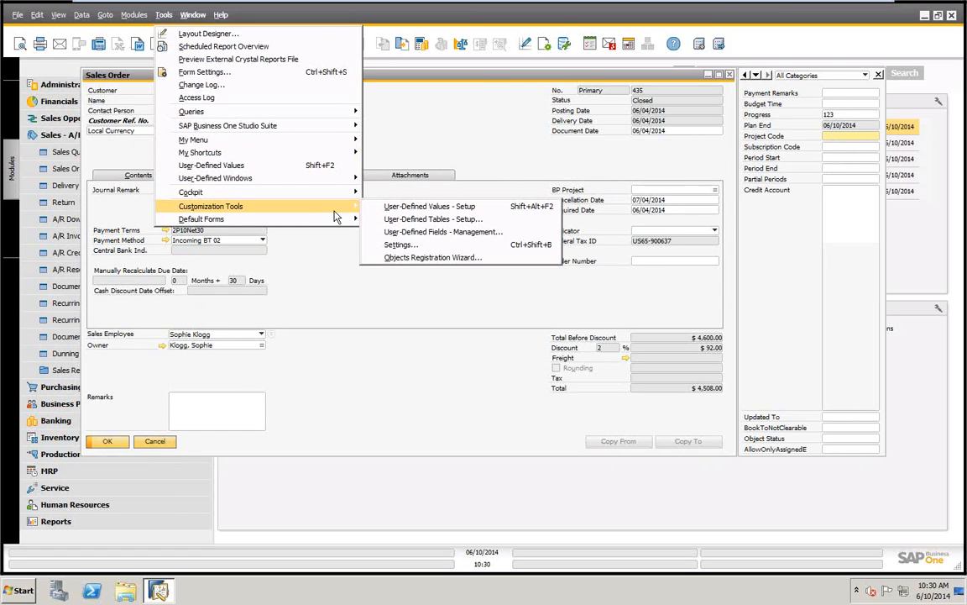
{"action": "left_click", "coordinate": [402, 245]}
{"action": "left_click", "coordinate": [380, 163]}
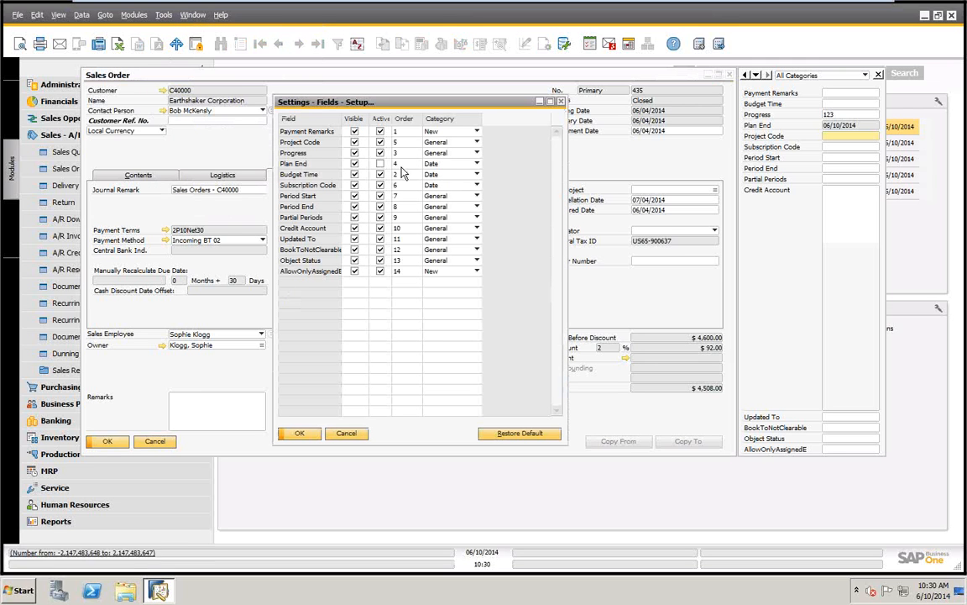
{"action": "left_click", "coordinate": [299, 433]}
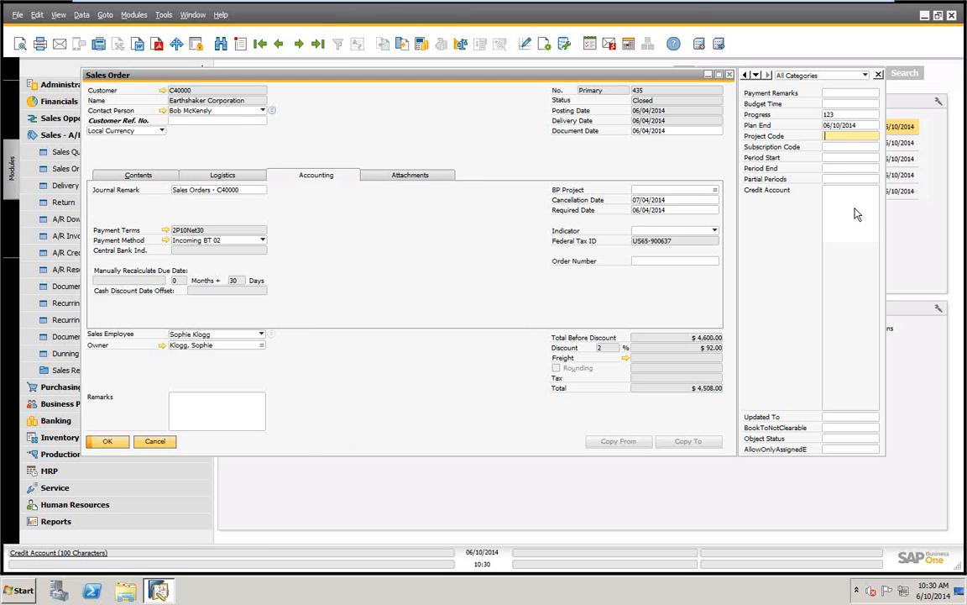
Close the sales order, open a journal entry with its user-defined fields in view, and close it again
{"action": "left_click", "coordinate": [155, 443]}
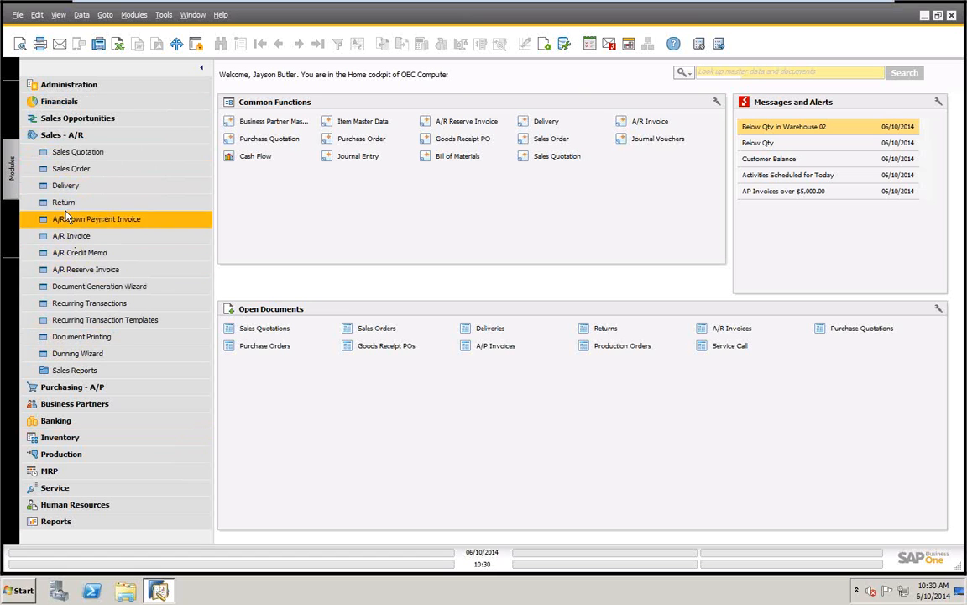
{"action": "left_click", "coordinate": [55, 99]}
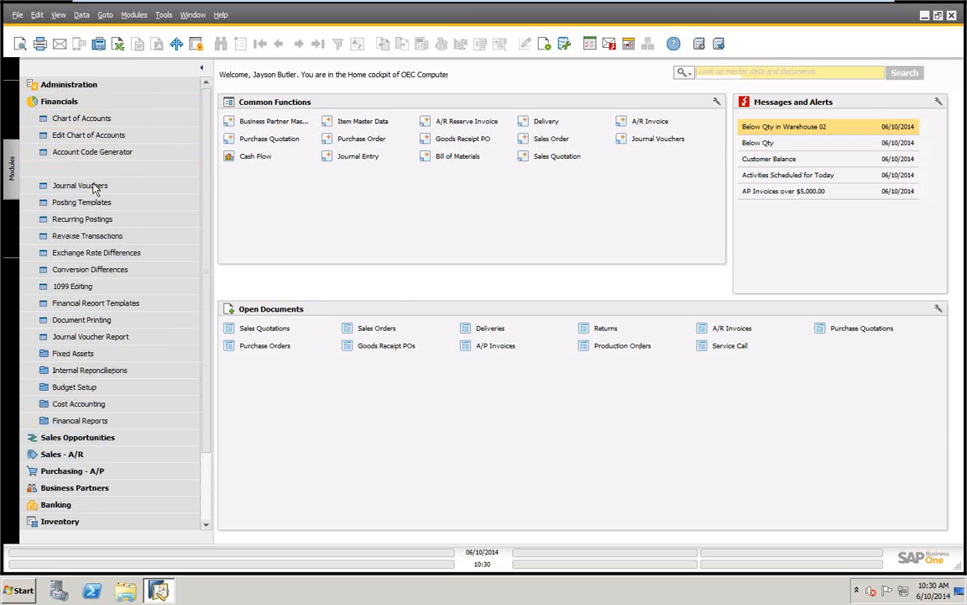
{"action": "left_click", "coordinate": [70, 169]}
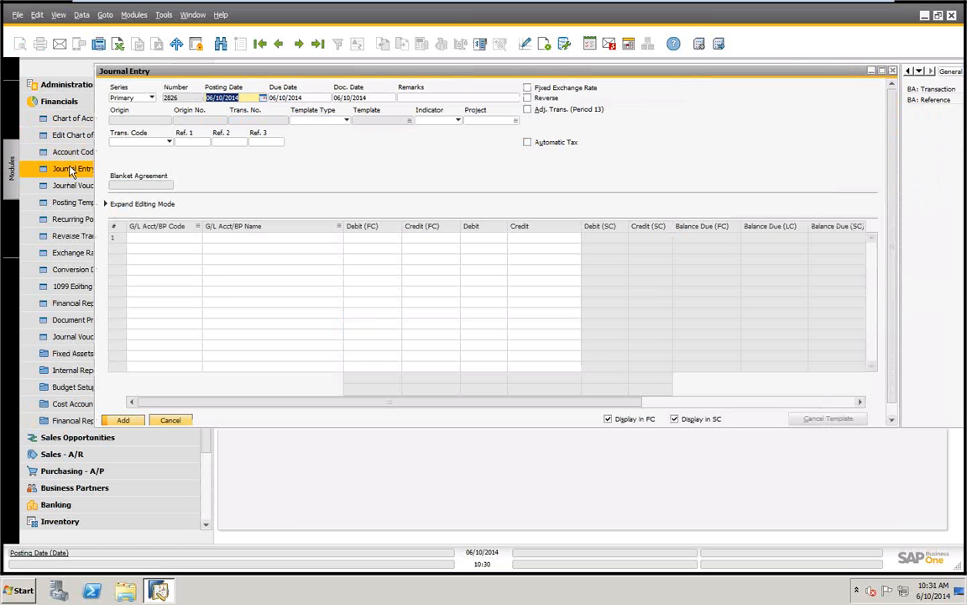
{"action": "left_click_drag", "start_coordinate": [588, 77], "coordinate": [508, 79]}
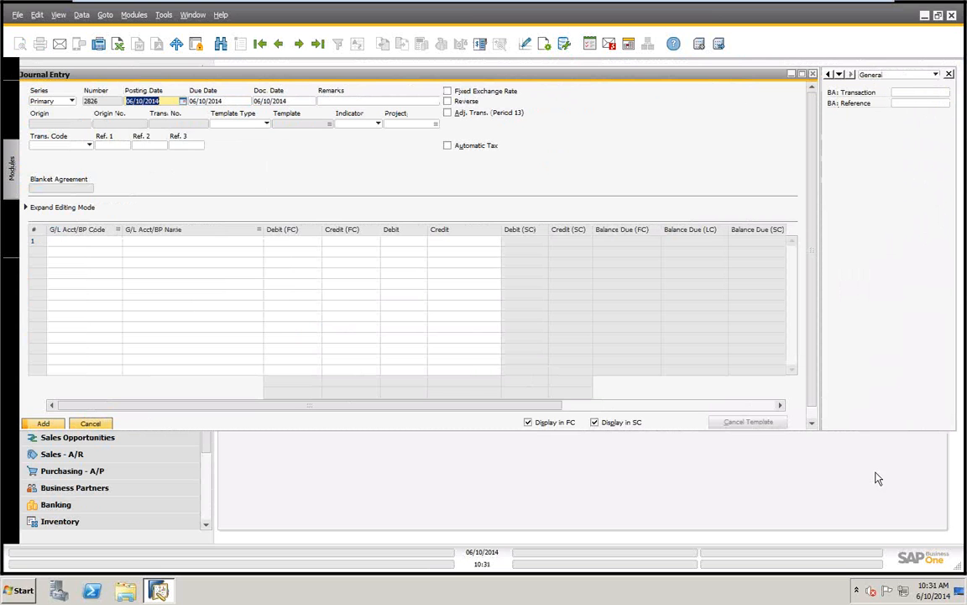
{"action": "left_click_drag", "start_coordinate": [548, 76], "coordinate": [567, 76]}
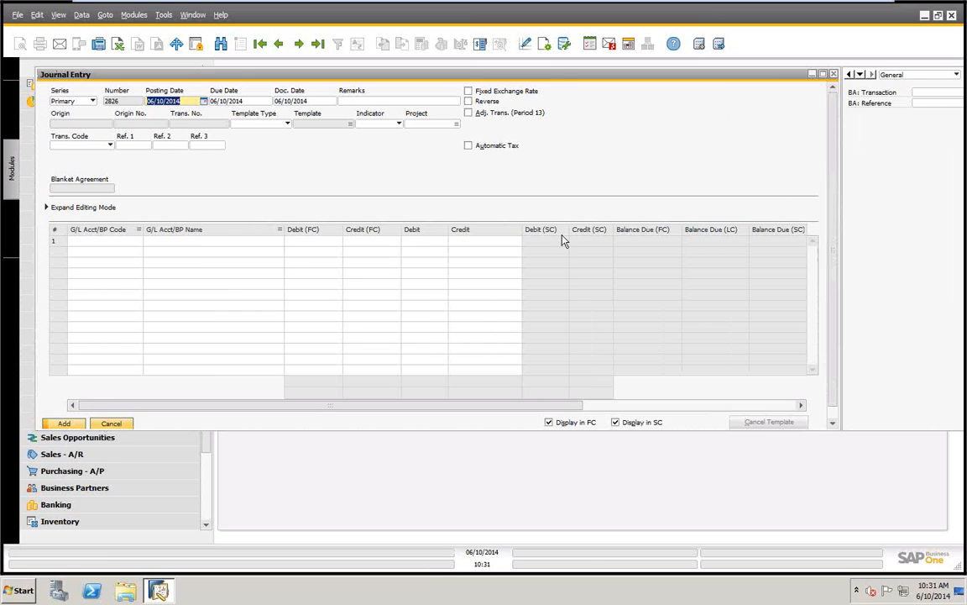
{"action": "left_click", "coordinate": [117, 425]}
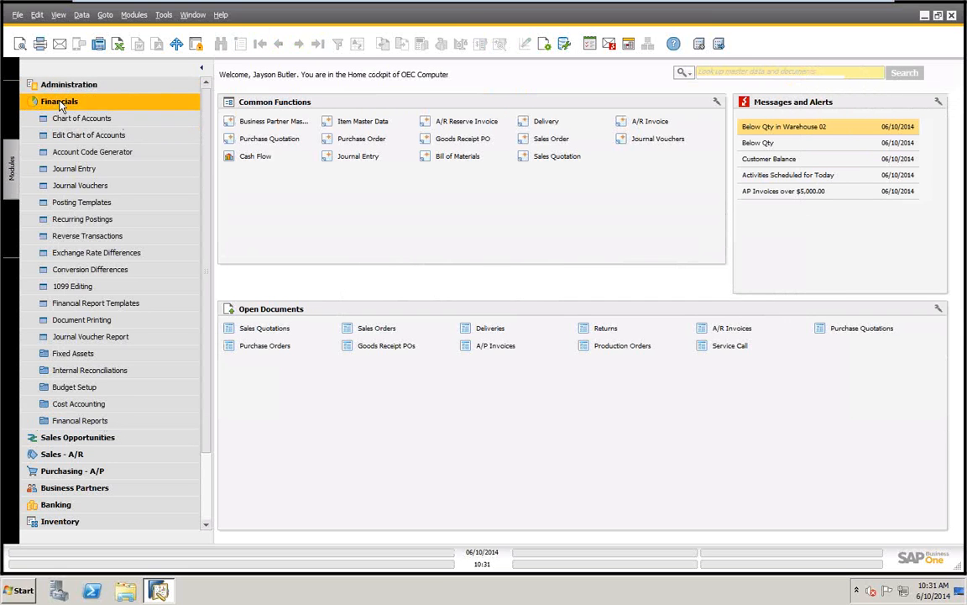
Open the first business partner master data record and enter rwerwre as its Foreign Name
{"action": "left_click", "coordinate": [60, 102]}
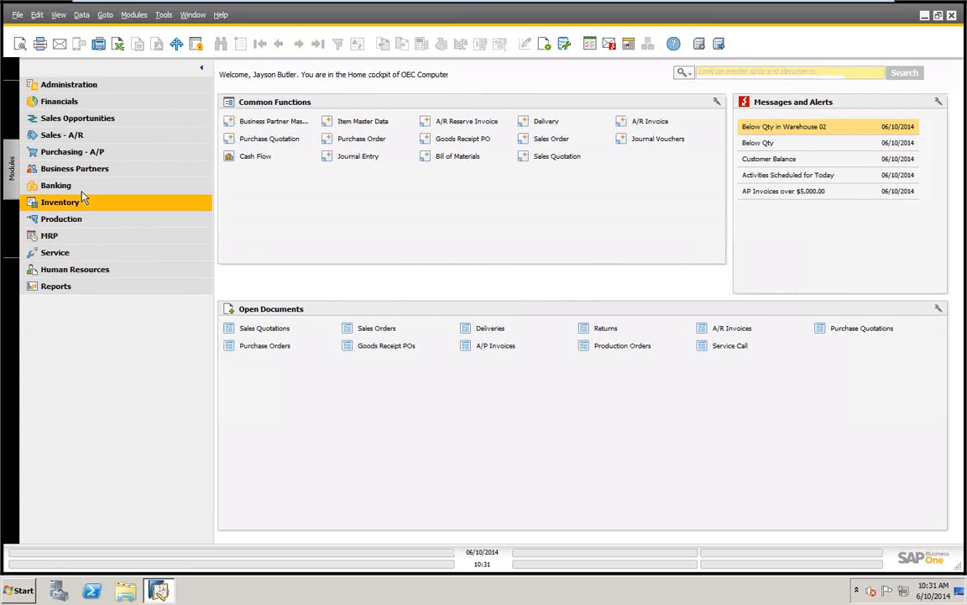
{"action": "left_click", "coordinate": [74, 170]}
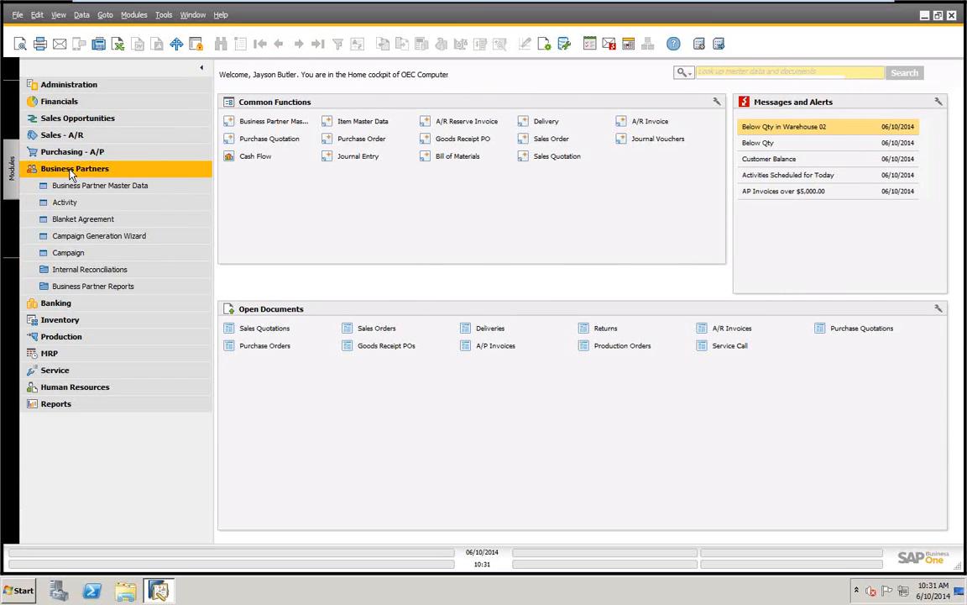
{"action": "left_click", "coordinate": [84, 190]}
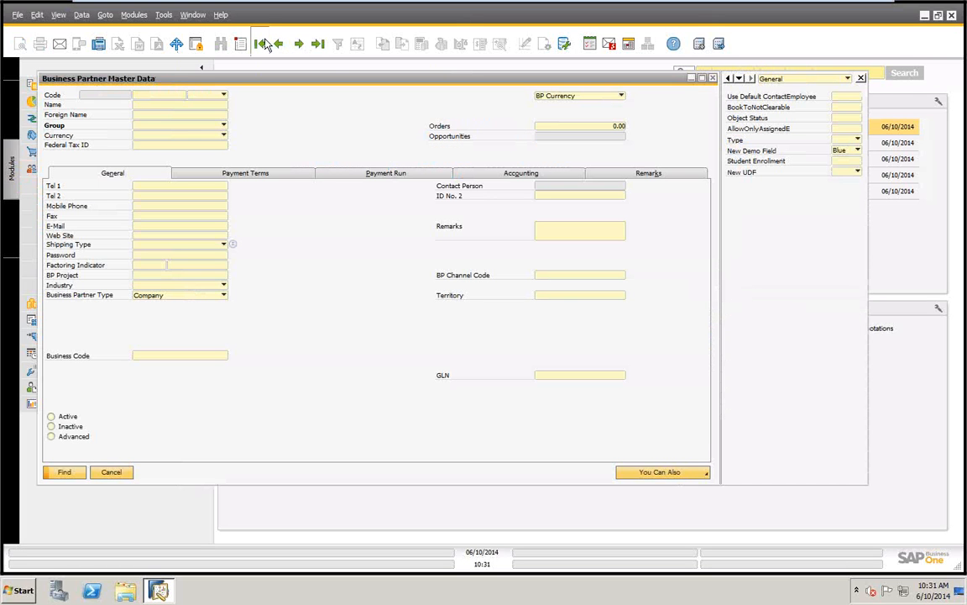
{"action": "left_click", "coordinate": [260, 43]}
{"action": "left_click", "coordinate": [148, 117]}
{"action": "type", "text": "rwerwre"}
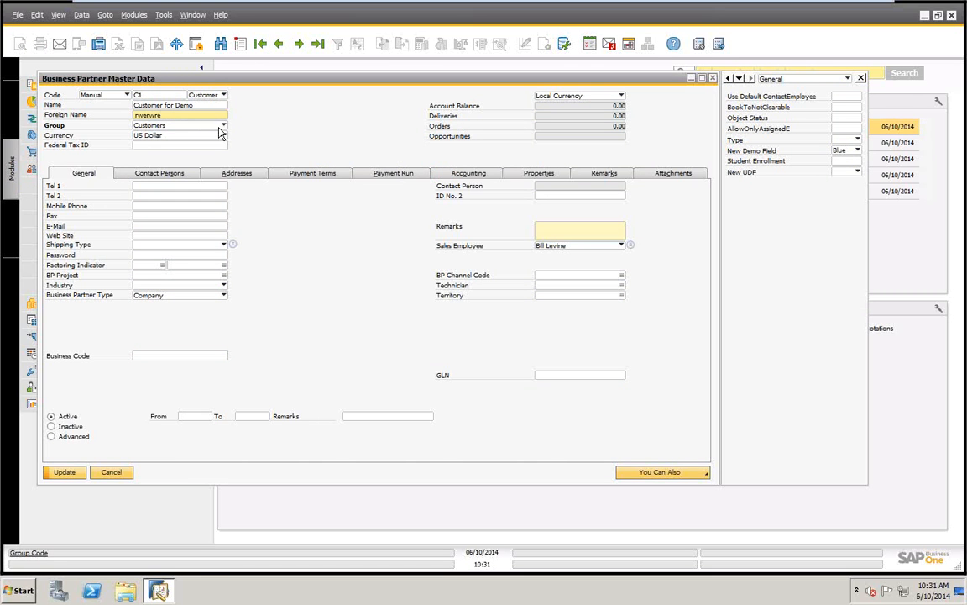
View the customer groups setup from the business partner's Group field and close it without defining a new group
{"action": "left_click", "coordinate": [223, 125]}
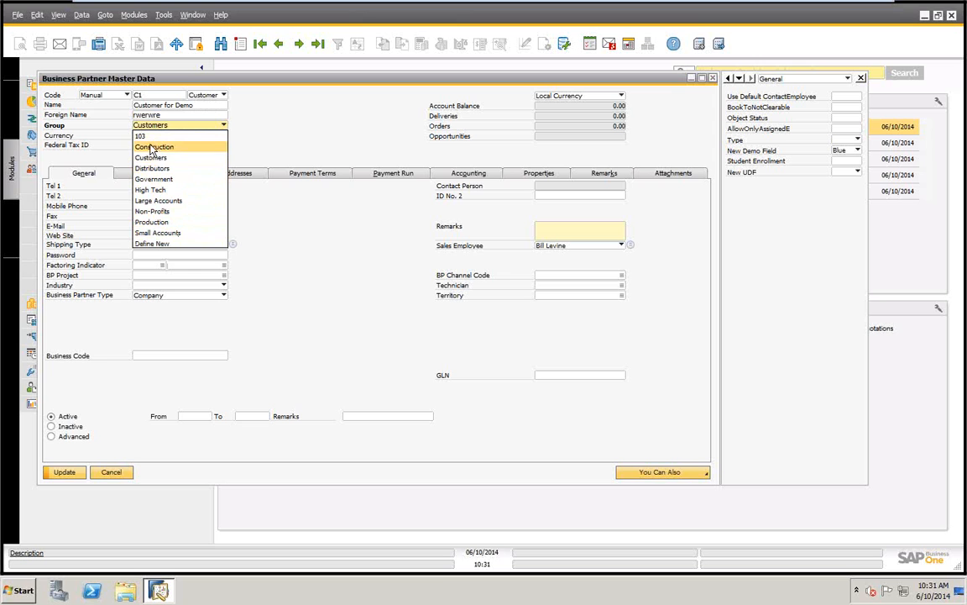
{"action": "left_click", "coordinate": [150, 245]}
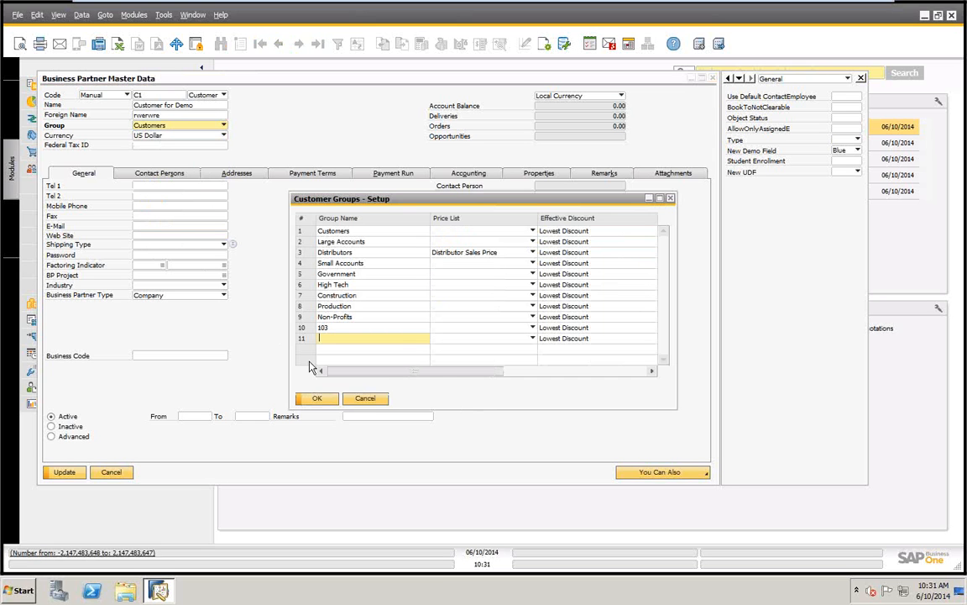
{"action": "left_click", "coordinate": [365, 398]}
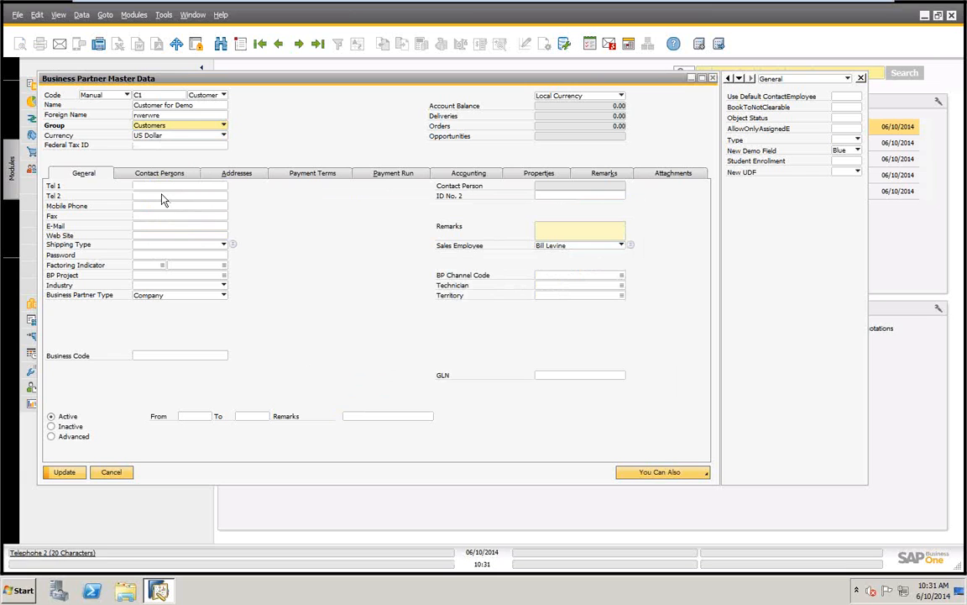
Examine the business partner's phone fields and the choices of its Type user-defined field, and close the record without saving
{"action": "left_click", "coordinate": [147, 188]}
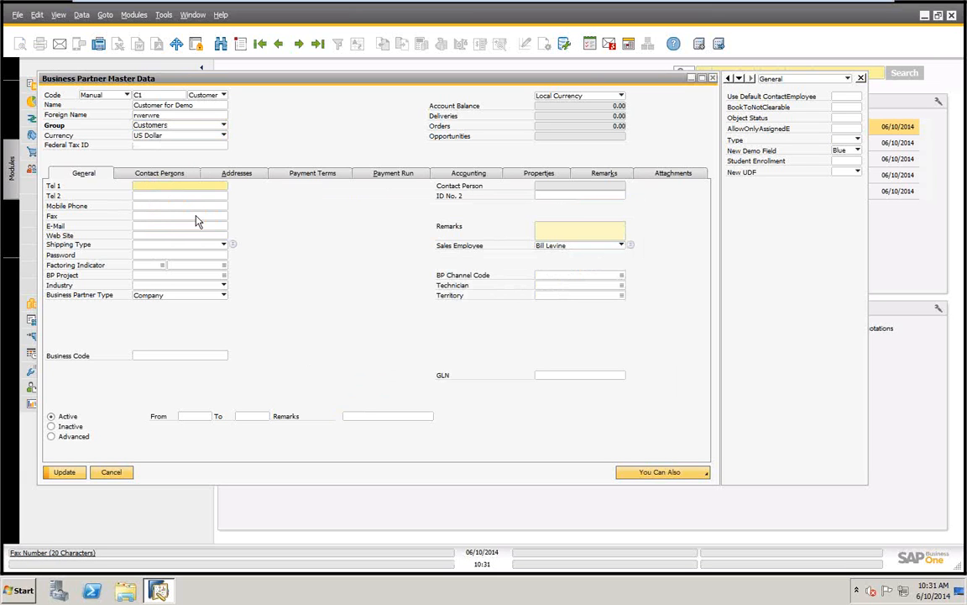
{"action": "left_click", "coordinate": [173, 208]}
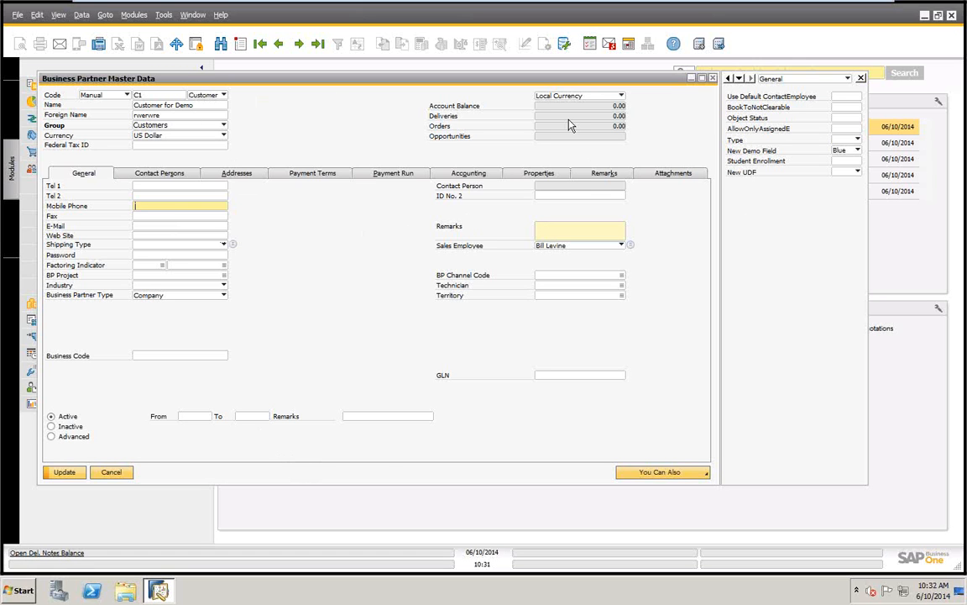
{"action": "left_click", "coordinate": [858, 140]}
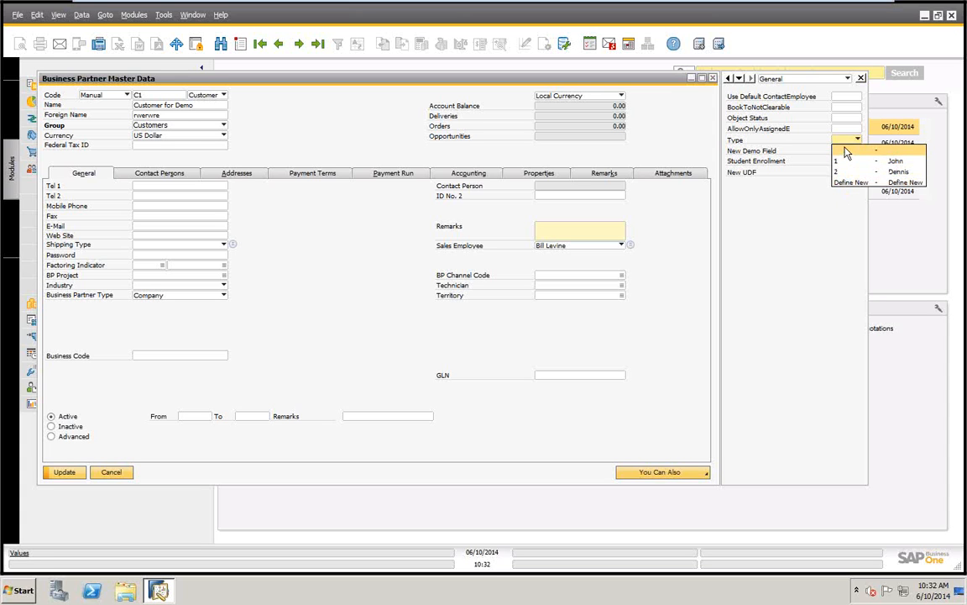
{"action": "left_click", "coordinate": [845, 141]}
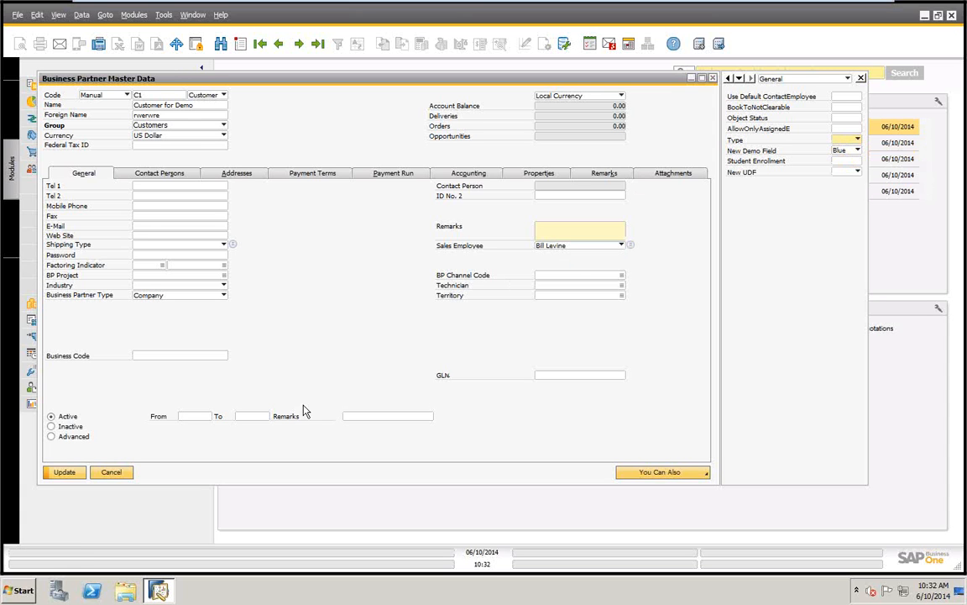
{"action": "left_click", "coordinate": [111, 472]}
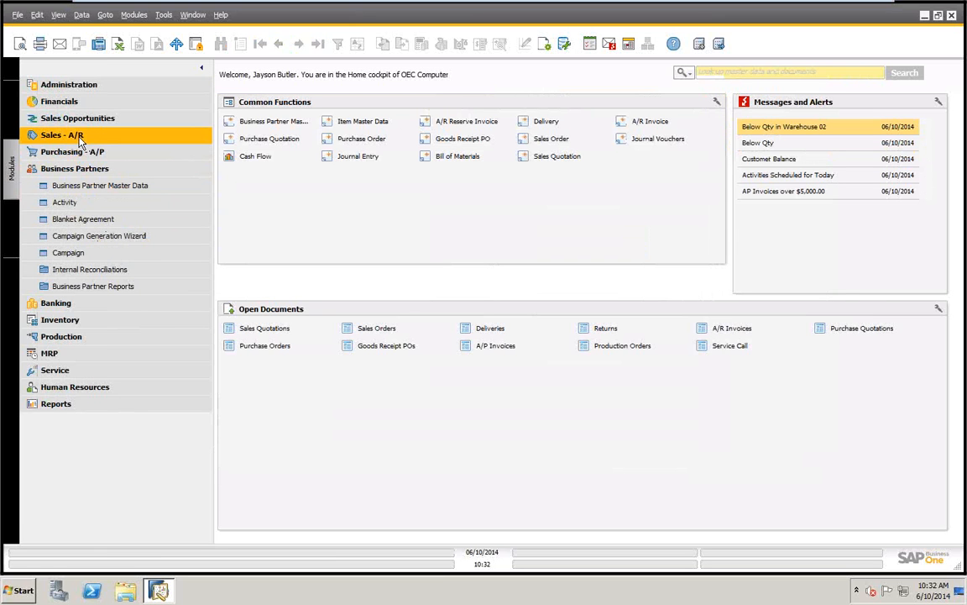
Open a new sales order and show the last columns of its item rows
{"action": "left_click", "coordinate": [78, 136]}
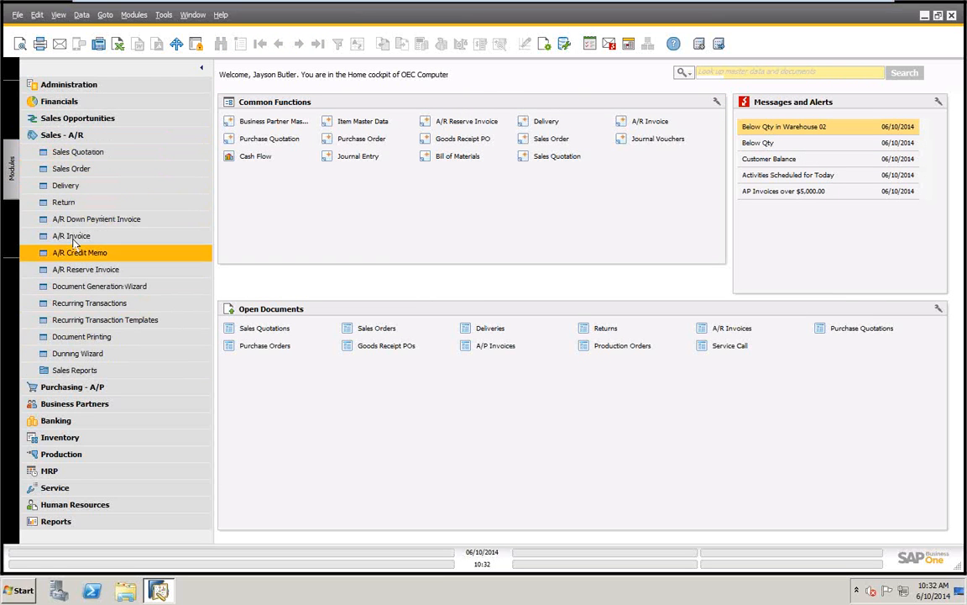
{"action": "left_click", "coordinate": [63, 168]}
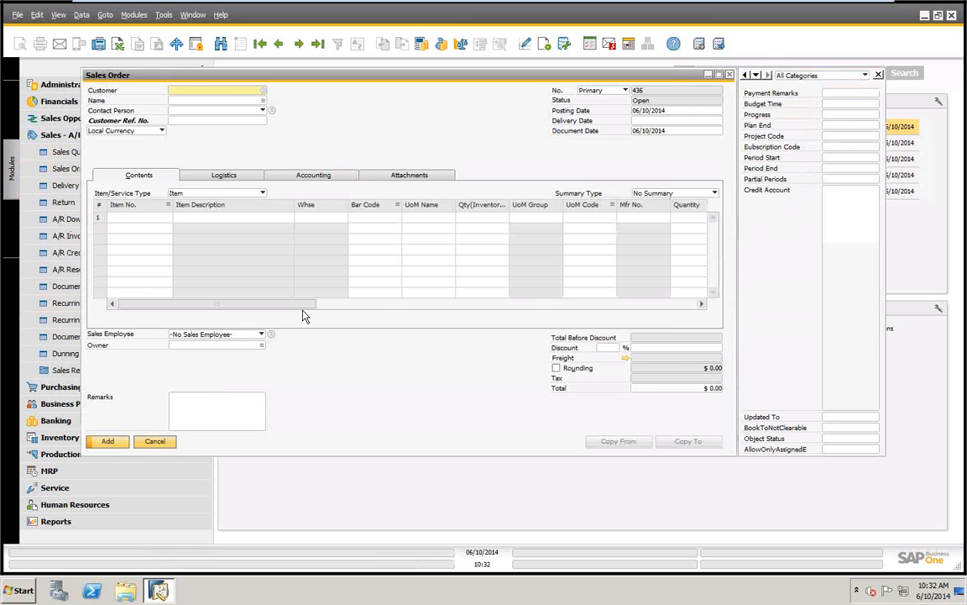
{"action": "left_click_drag", "start_coordinate": [298, 303], "coordinate": [704, 308]}
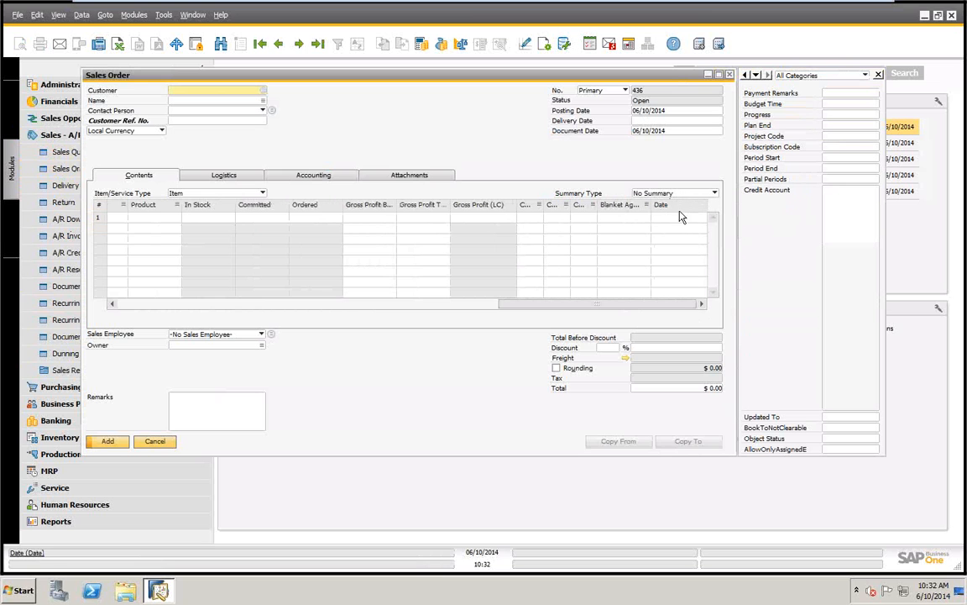
View the sales order's user-defined fields by the New, Date and General categories, and close the order without adding it
{"action": "left_click", "coordinate": [865, 75]}
{"action": "left_click", "coordinate": [789, 97]}
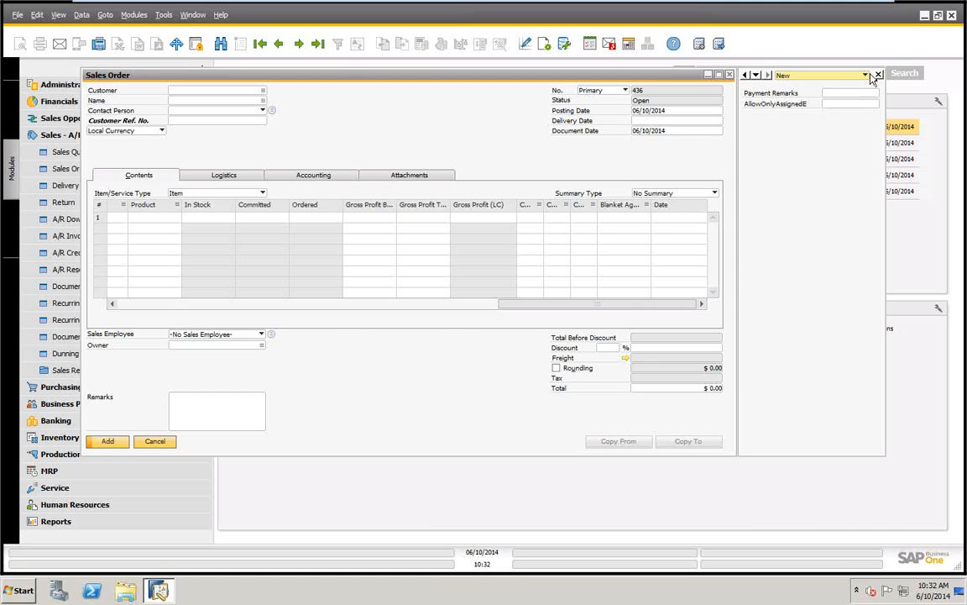
{"action": "left_click", "coordinate": [868, 76]}
{"action": "left_click", "coordinate": [822, 83]}
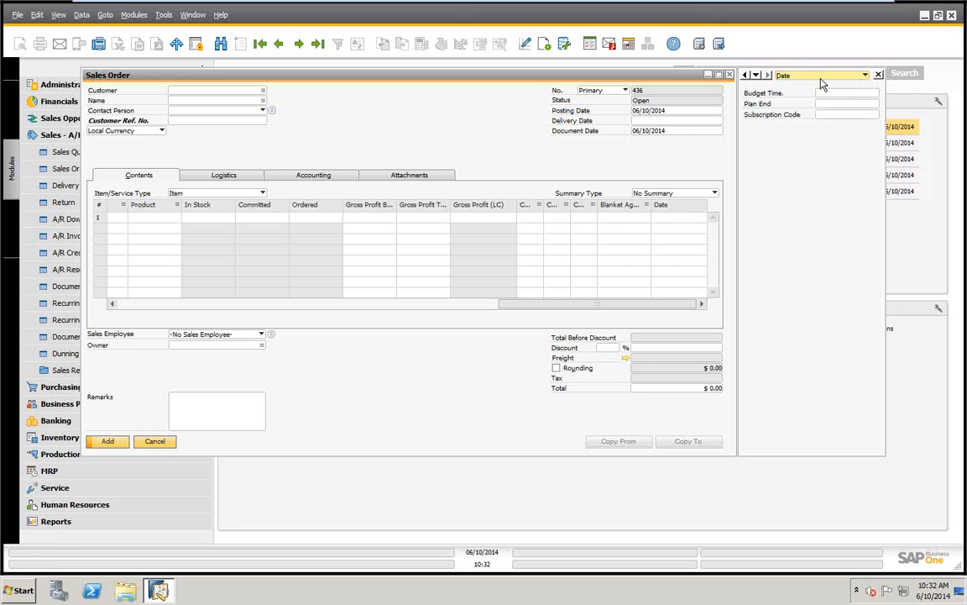
{"action": "left_click", "coordinate": [870, 78]}
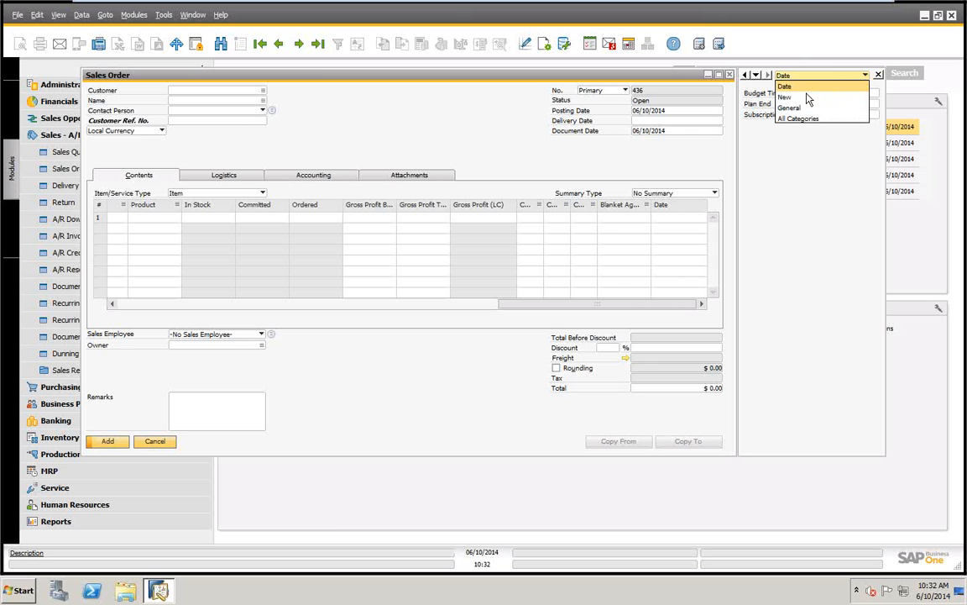
{"action": "left_click", "coordinate": [858, 103]}
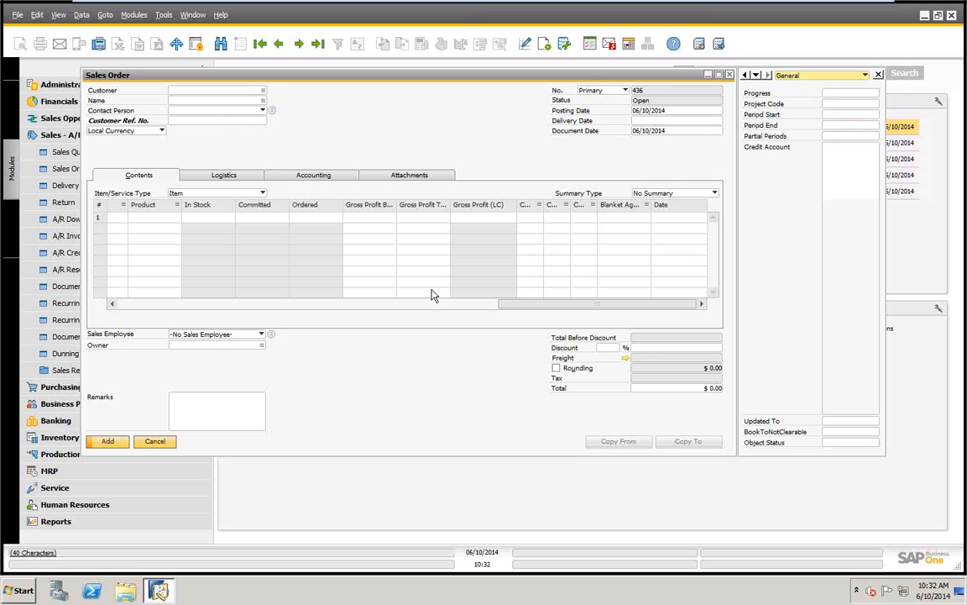
{"action": "left_click", "coordinate": [154, 443]}
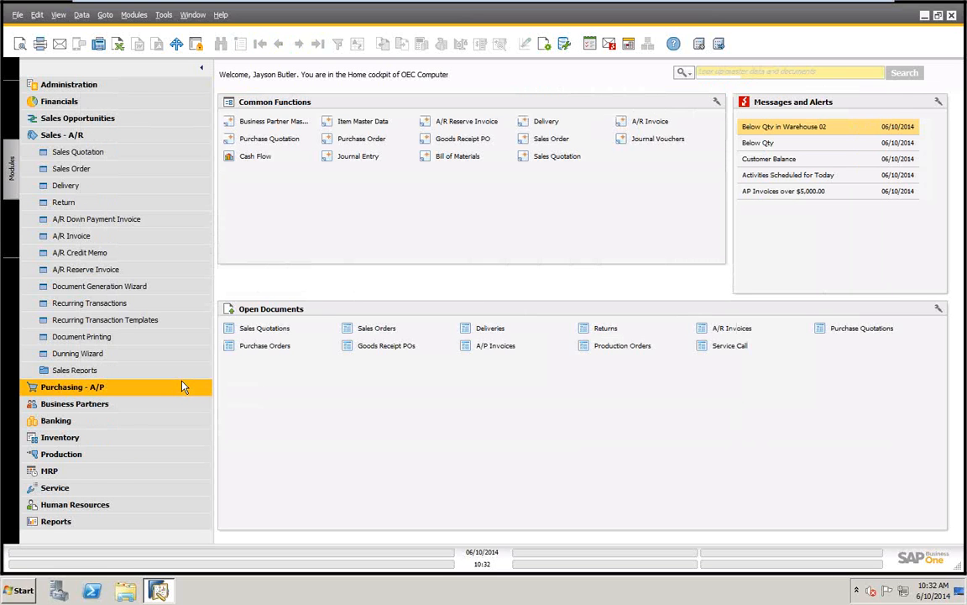
Open the user-defined fields management and examine the object levels under Master Data and Marketing Documents
{"action": "left_click", "coordinate": [163, 16]}
{"action": "mouse_move", "coordinate": [231, 208]}
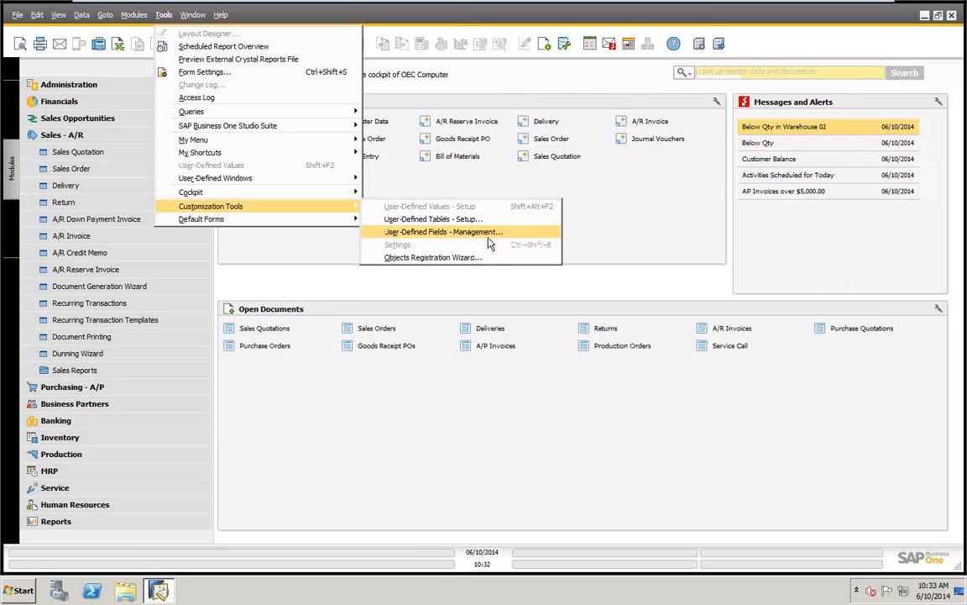
{"action": "left_click", "coordinate": [416, 232]}
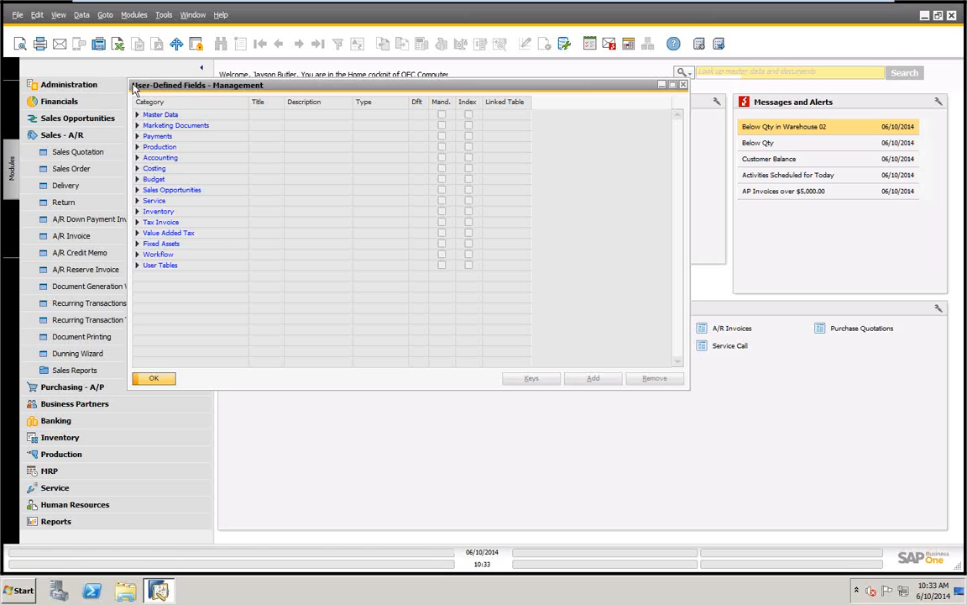
{"action": "left_click", "coordinate": [138, 115]}
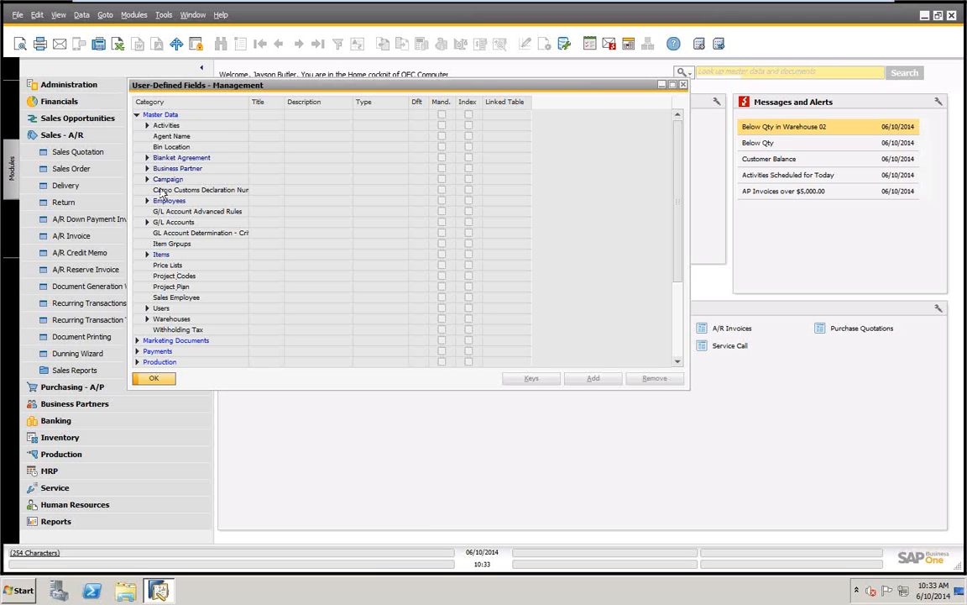
{"action": "left_click", "coordinate": [137, 341]}
{"action": "scroll", "coordinate": [176, 310], "scroll_direction": "down", "scroll_amount": 2}
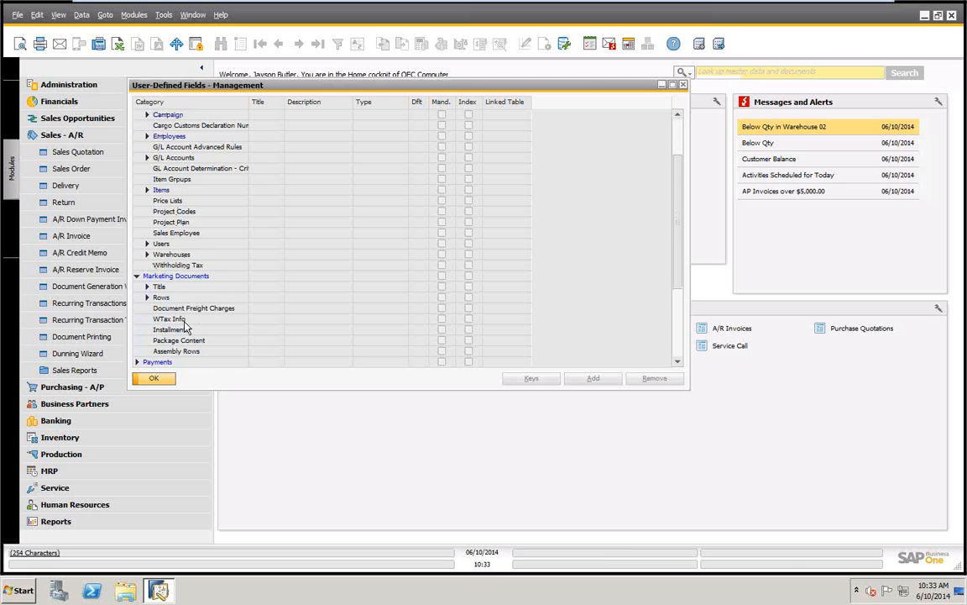
{"action": "scroll", "coordinate": [183, 303], "scroll_direction": "down", "scroll_amount": 2}
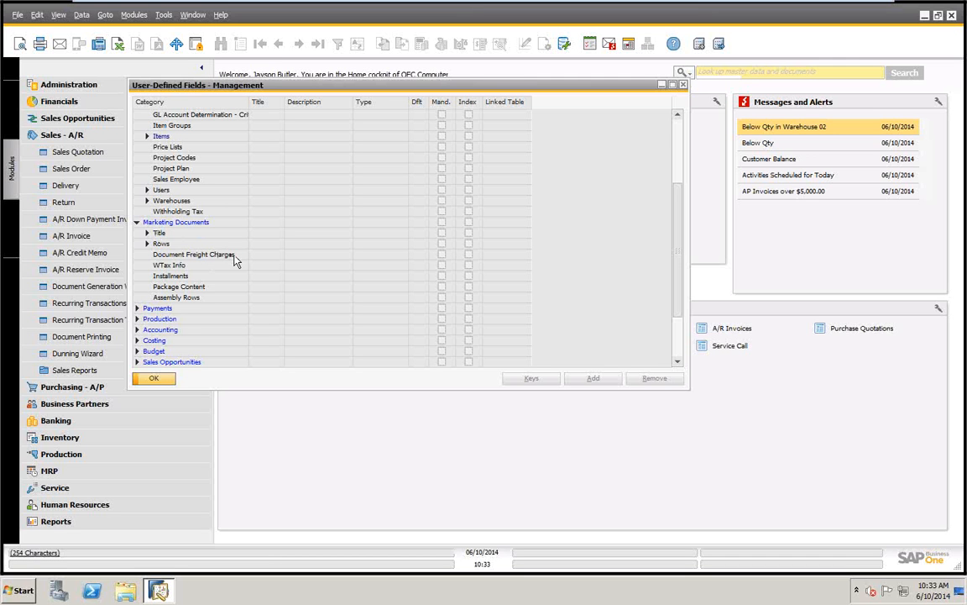
Examine the object levels available for user-defined fields under Payments, Production and Accounting
{"action": "left_click", "coordinate": [137, 309]}
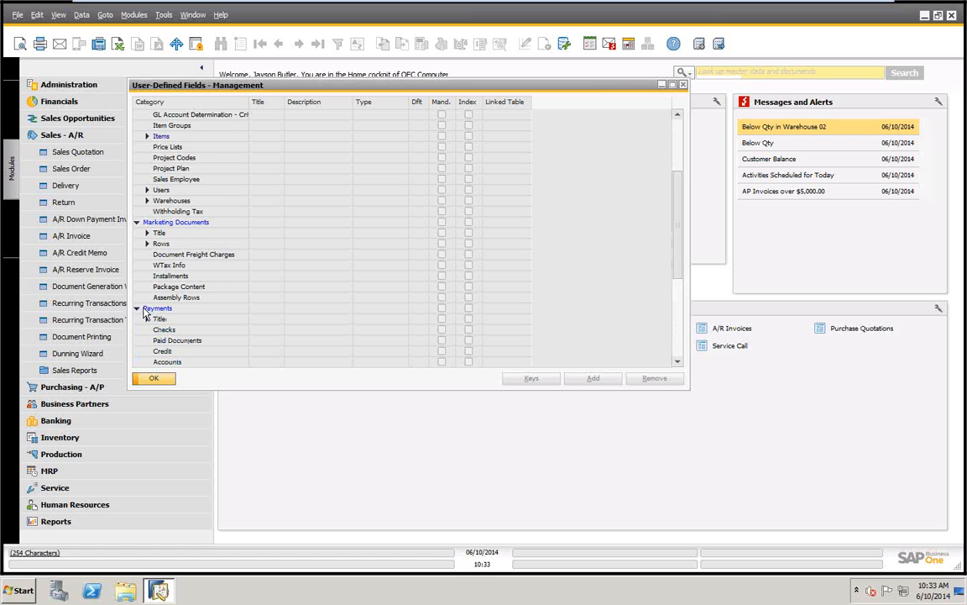
{"action": "scroll", "coordinate": [214, 317], "scroll_direction": "down", "scroll_amount": 5}
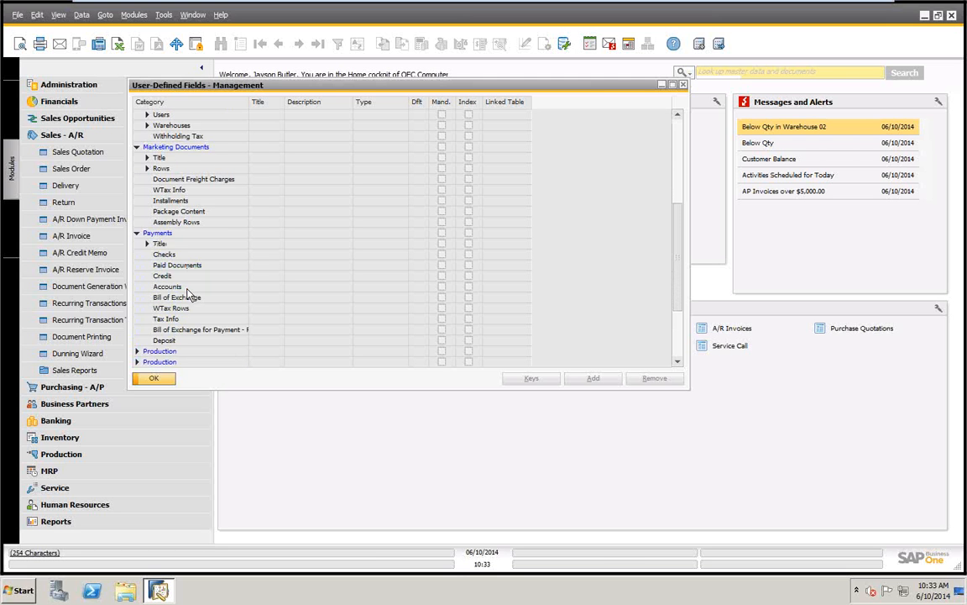
{"action": "scroll", "coordinate": [189, 295], "scroll_direction": "down", "scroll_amount": 2}
{"action": "left_click", "coordinate": [137, 329]}
{"action": "scroll", "coordinate": [230, 346], "scroll_direction": "down", "scroll_amount": 2}
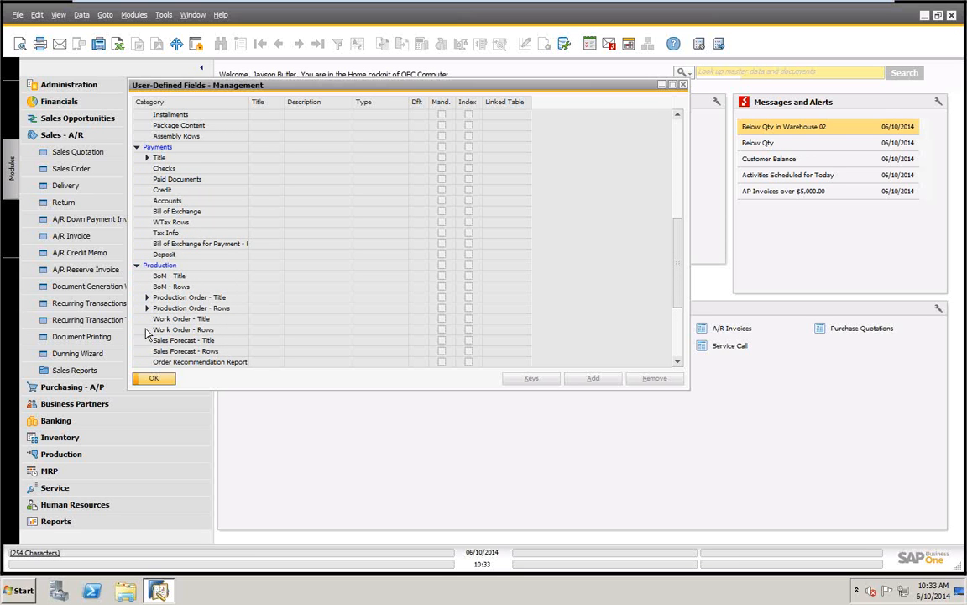
{"action": "scroll", "coordinate": [147, 325], "scroll_direction": "down", "scroll_amount": 3}
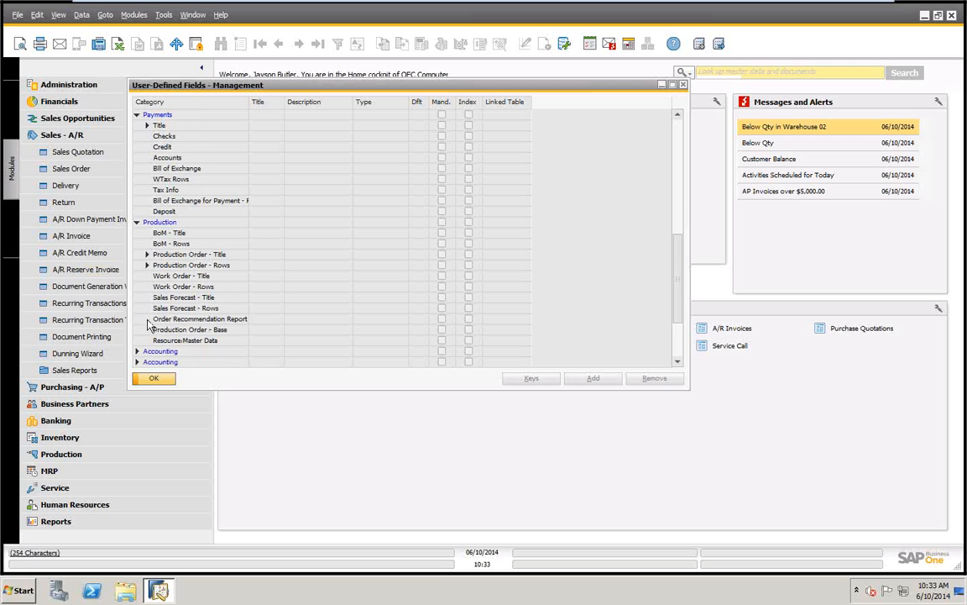
{"action": "left_click", "coordinate": [136, 320]}
{"action": "scroll", "coordinate": [175, 296], "scroll_direction": "down", "scroll_amount": 2}
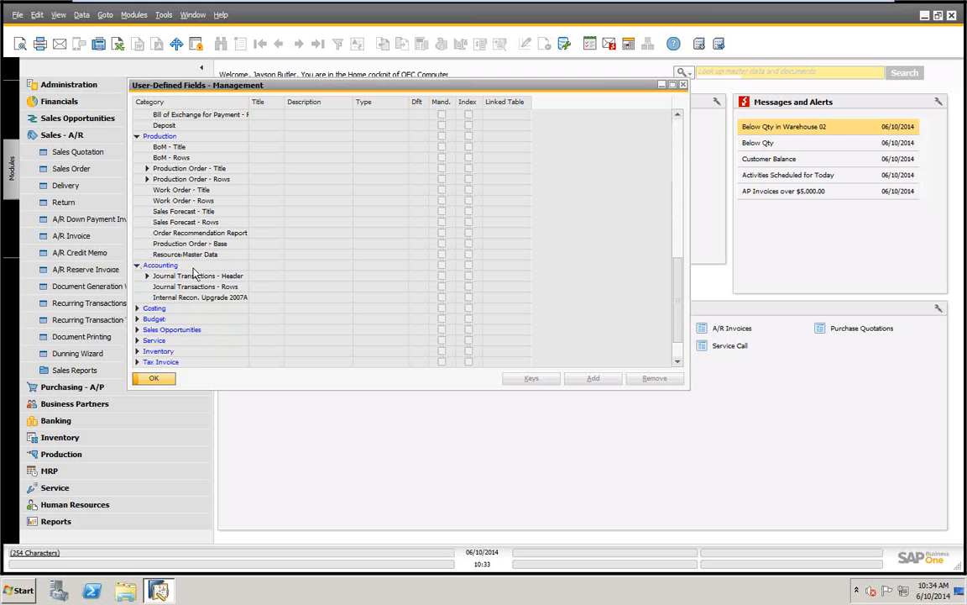
Examine the object levels available for user-defined fields under Costing, Budget and Sales Opportunities
{"action": "left_click", "coordinate": [137, 308]}
{"action": "scroll", "coordinate": [189, 290], "scroll_direction": "down", "scroll_amount": 3}
{"action": "scroll", "coordinate": [193, 279], "scroll_direction": "down", "scroll_amount": 2}
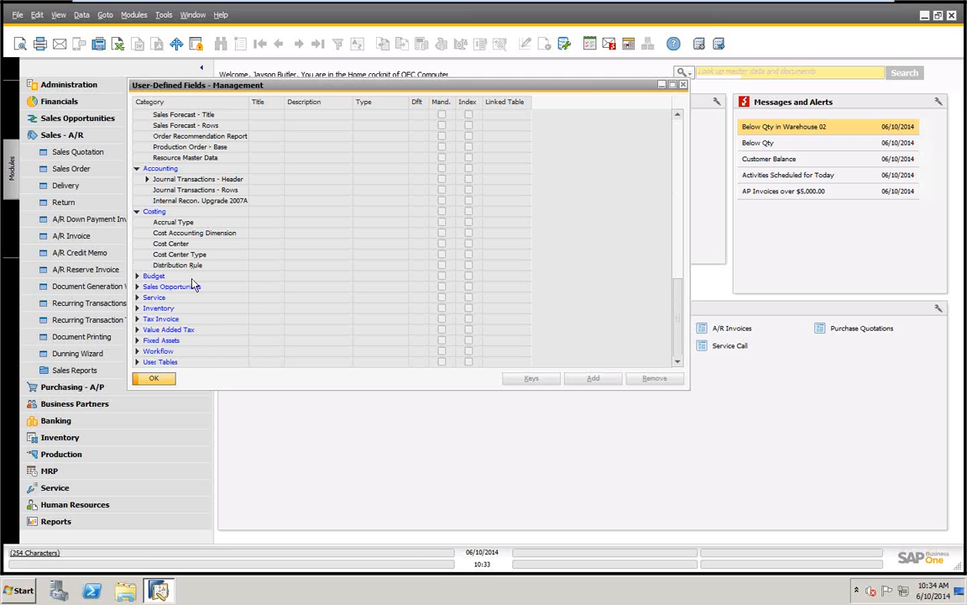
{"action": "left_click", "coordinate": [136, 278]}
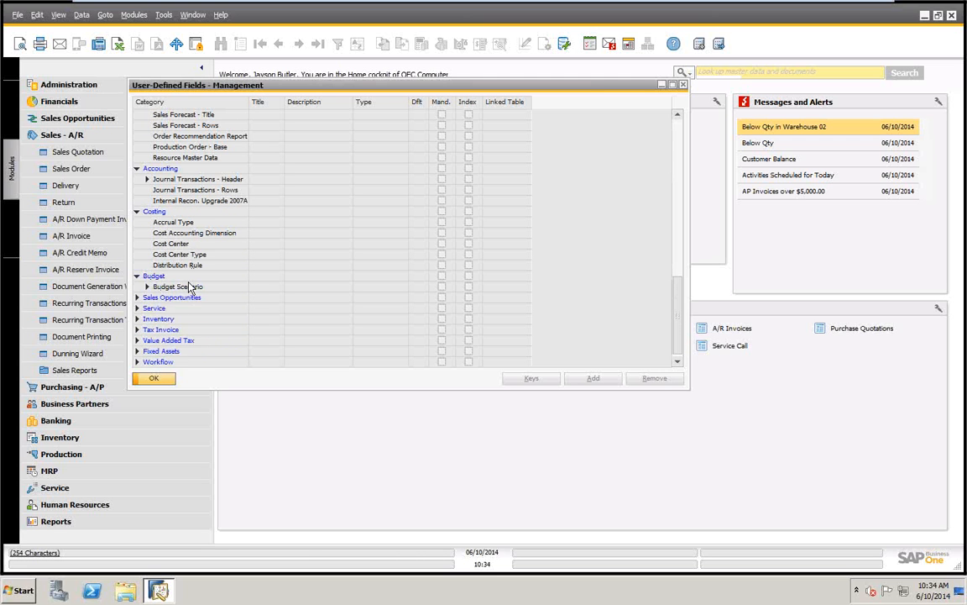
{"action": "scroll", "coordinate": [189, 285], "scroll_direction": "down", "scroll_amount": 1}
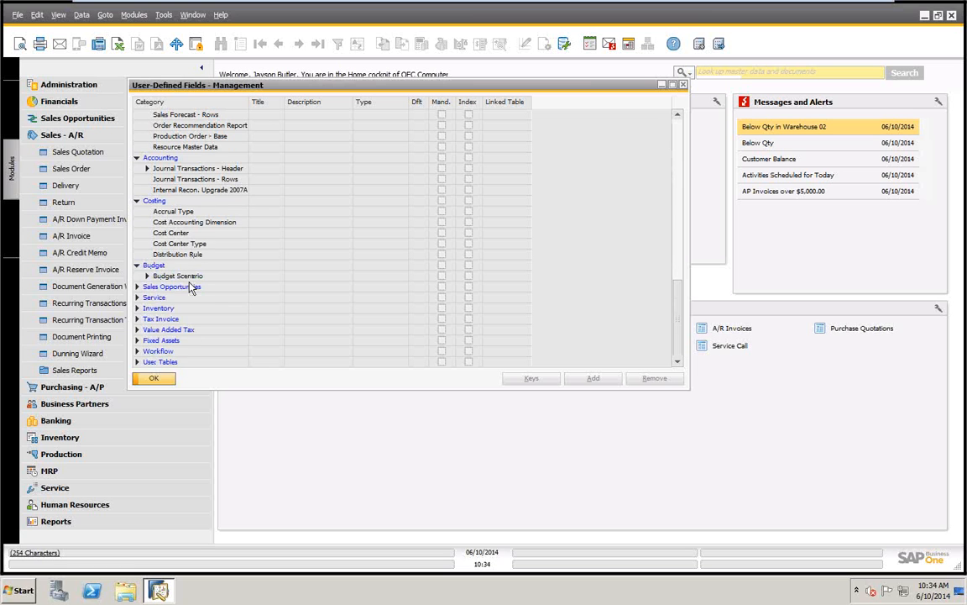
{"action": "left_click", "coordinate": [136, 286]}
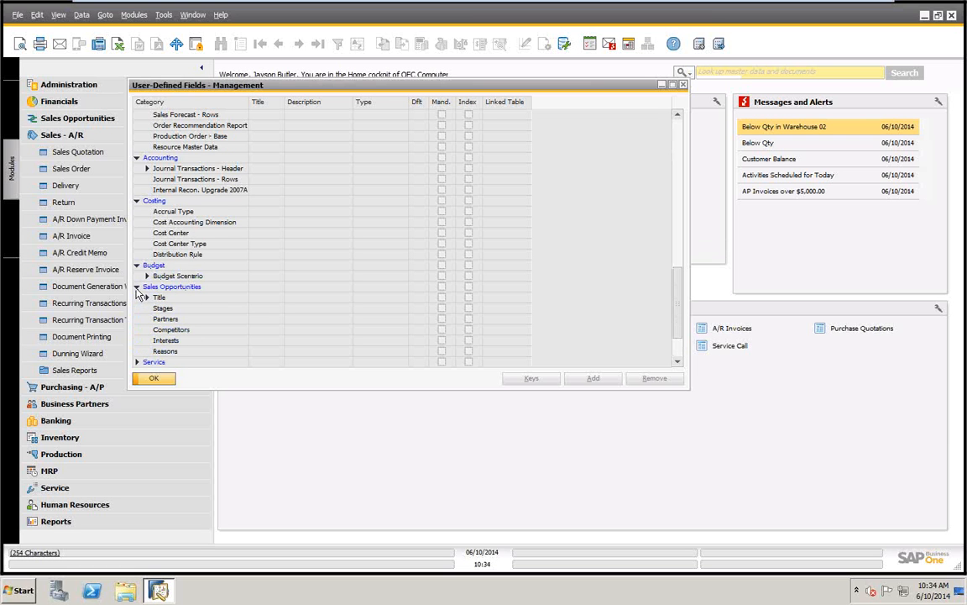
{"action": "scroll", "coordinate": [152, 327], "scroll_direction": "down", "scroll_amount": 2}
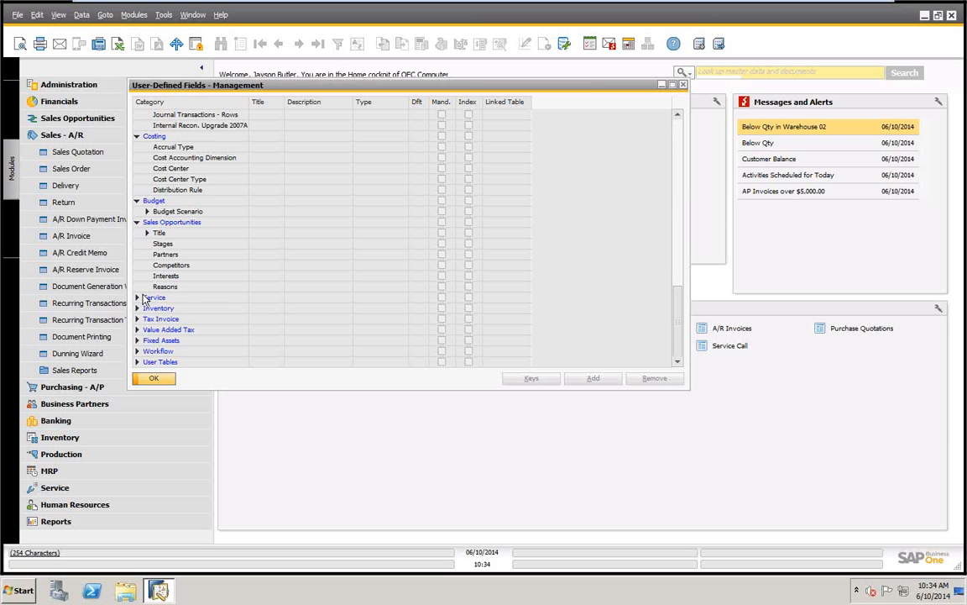
Expand the Inventory and User Tables categories to review their entries, and close the user-defined fields management
{"action": "left_click", "coordinate": [137, 309]}
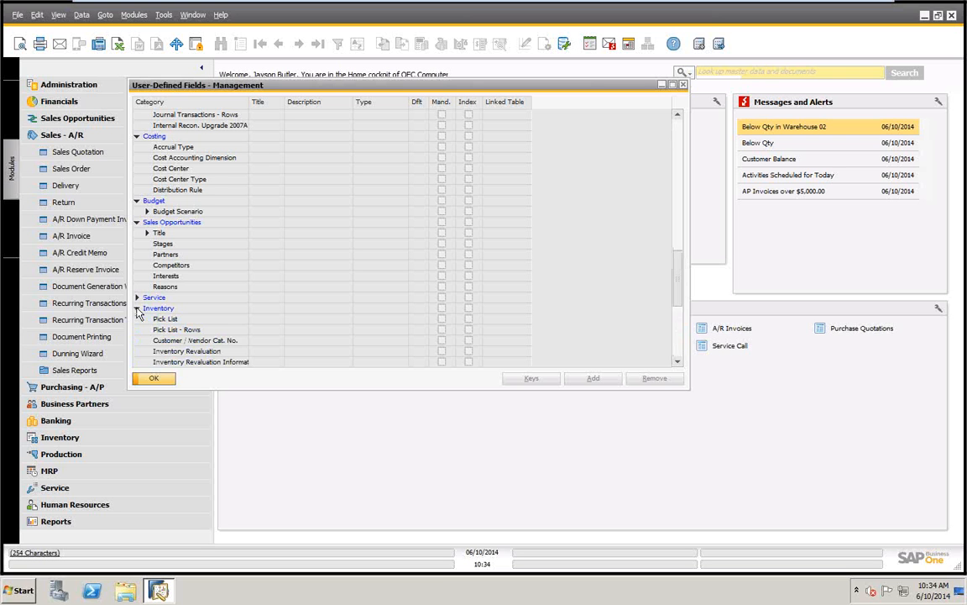
{"action": "scroll", "coordinate": [173, 359], "scroll_direction": "down", "scroll_amount": 3}
{"action": "scroll", "coordinate": [174, 362], "scroll_direction": "down", "scroll_amount": 3}
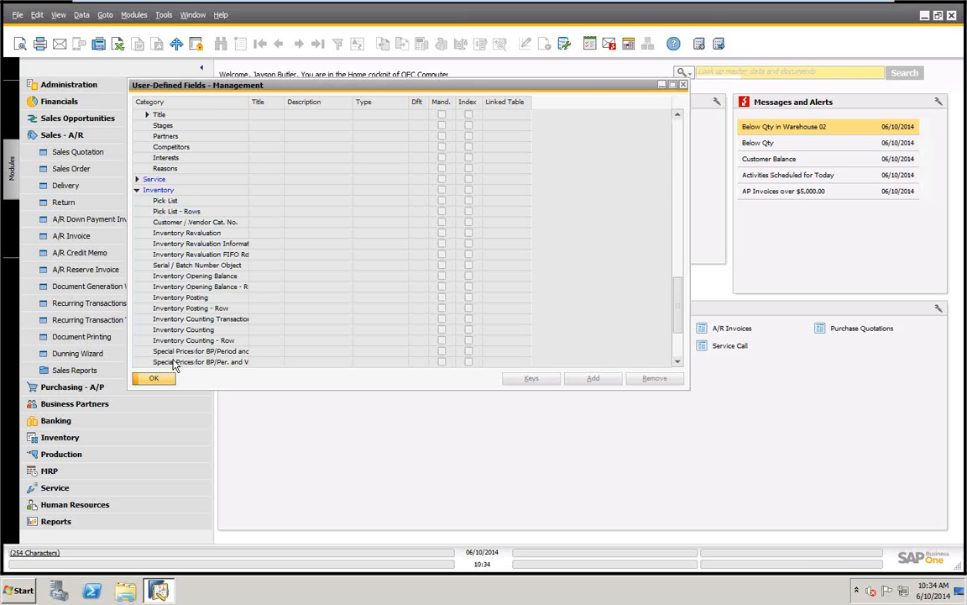
{"action": "scroll", "coordinate": [169, 252], "scroll_direction": "down", "scroll_amount": 2}
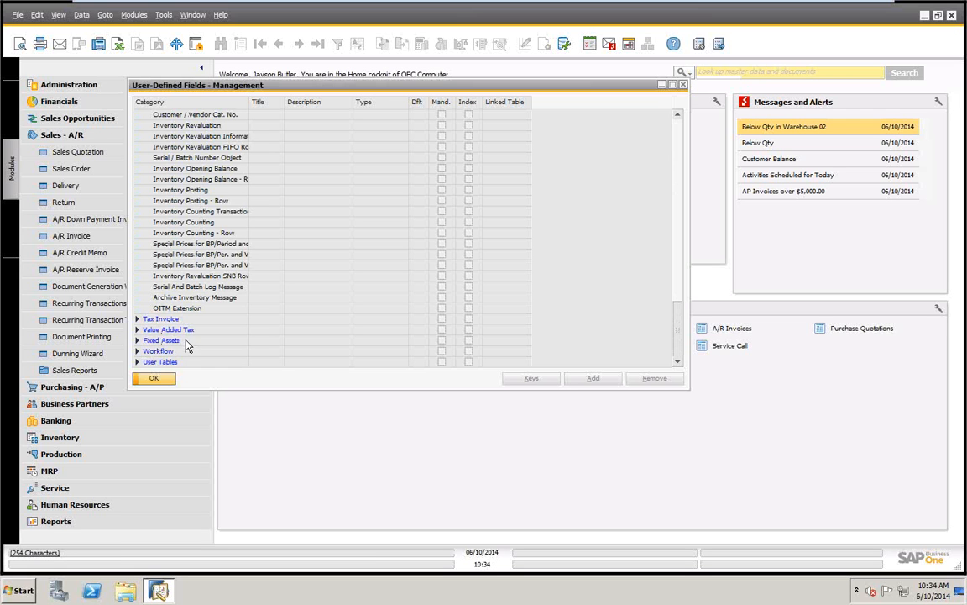
{"action": "left_click", "coordinate": [138, 362]}
{"action": "scroll", "coordinate": [369, 305], "scroll_direction": "down", "scroll_amount": 1}
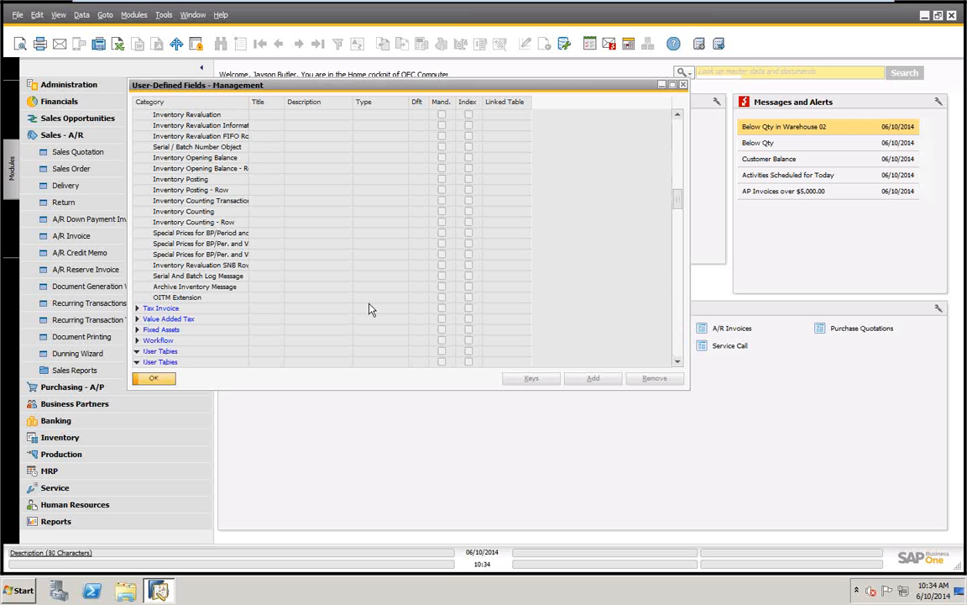
{"action": "left_click_drag", "start_coordinate": [680, 206], "coordinate": [663, 181]}
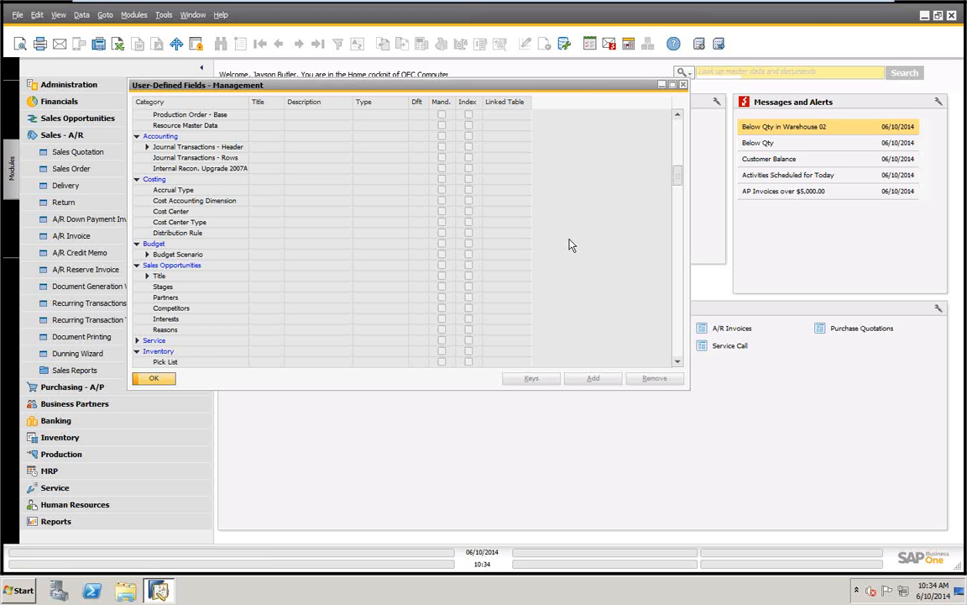
{"action": "left_click", "coordinate": [152, 379]}
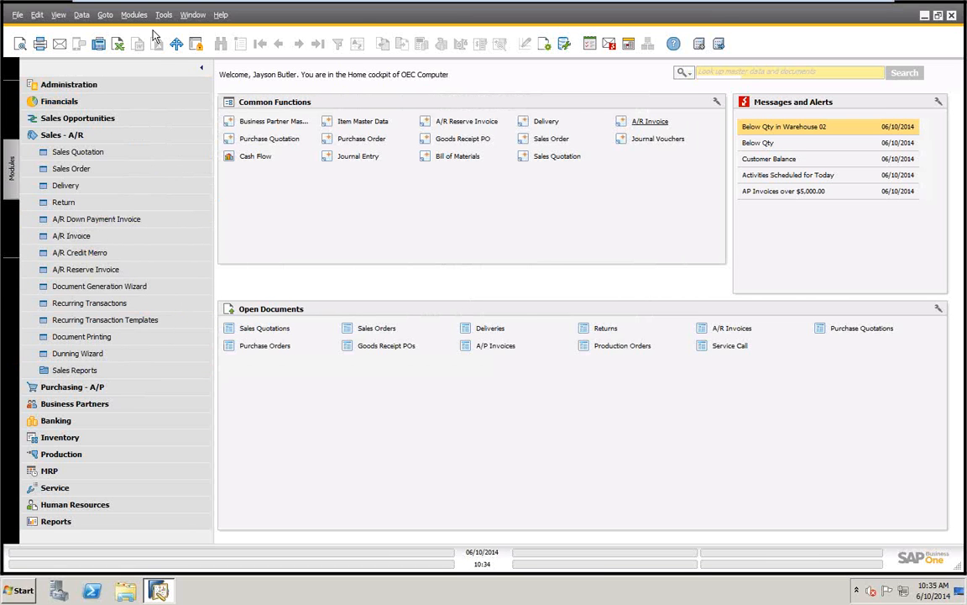
Open the user-defined tables setup, review the existing tables down to the empty row, and cancel without adding one
{"action": "left_click", "coordinate": [164, 14]}
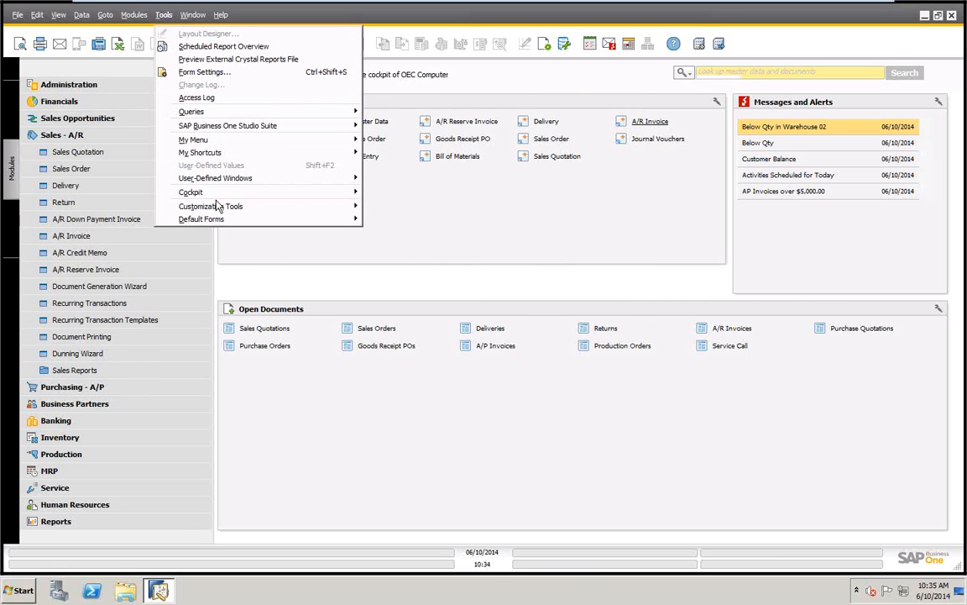
{"action": "mouse_move", "coordinate": [218, 207]}
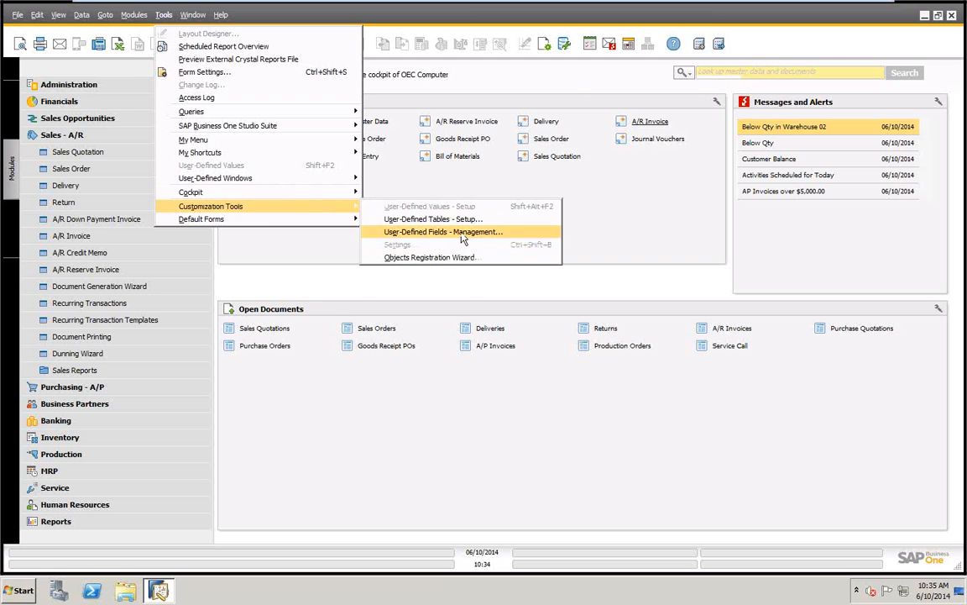
{"action": "left_click", "coordinate": [411, 219]}
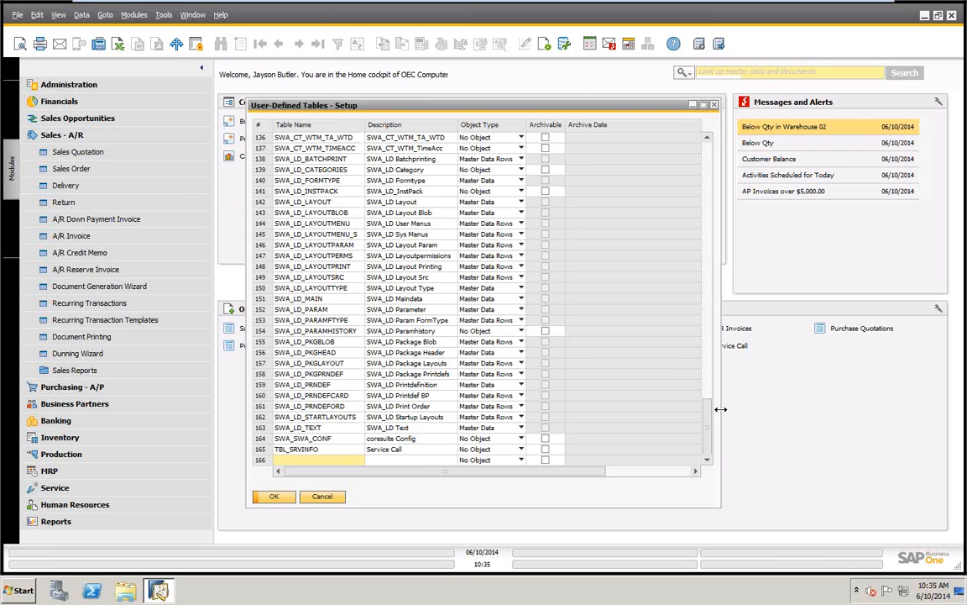
{"action": "scroll", "coordinate": [705, 366], "scroll_direction": "up", "scroll_amount": 7}
{"action": "scroll", "coordinate": [705, 365], "scroll_direction": "up", "scroll_amount": 16}
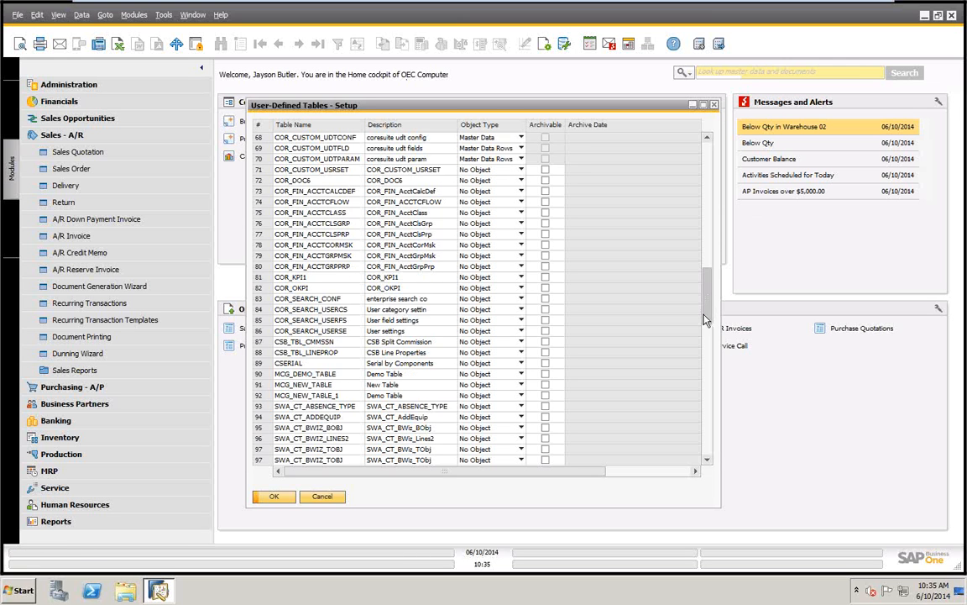
{"action": "scroll", "coordinate": [633, 294], "scroll_direction": "down", "scroll_amount": 10}
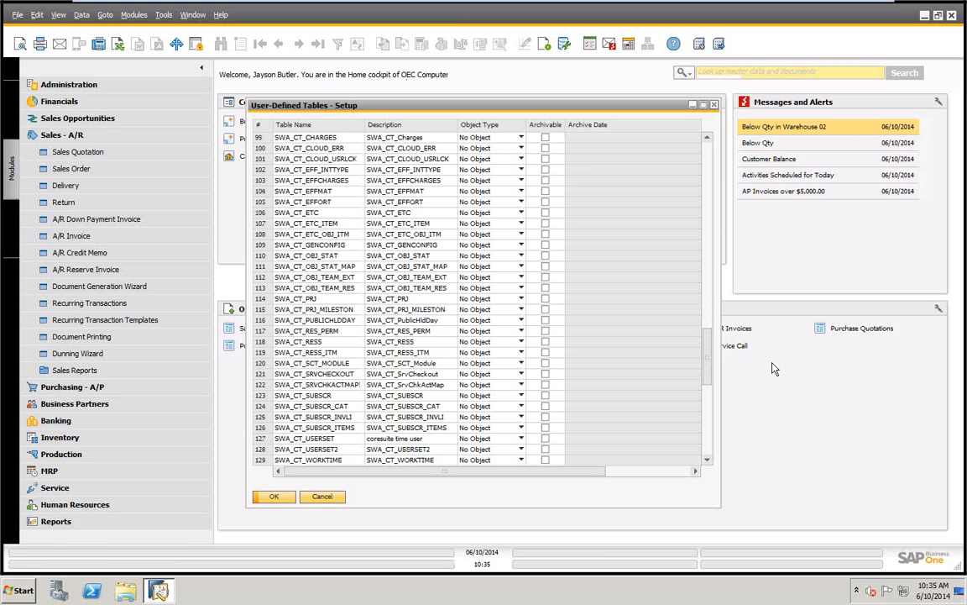
{"action": "left_click_drag", "start_coordinate": [706, 361], "coordinate": [638, 466]}
{"action": "left_click", "coordinate": [286, 460]}
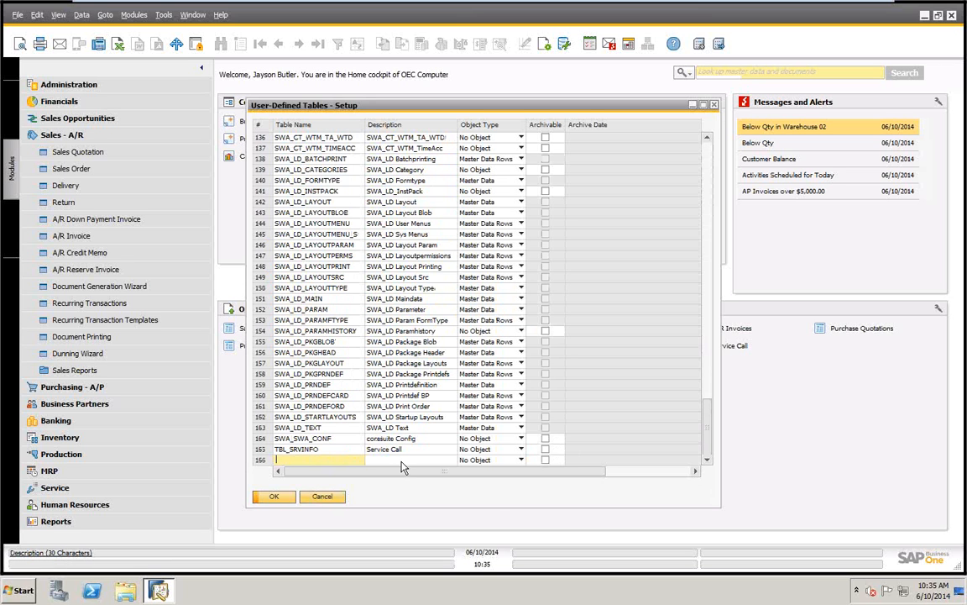
{"action": "left_click", "coordinate": [320, 498]}
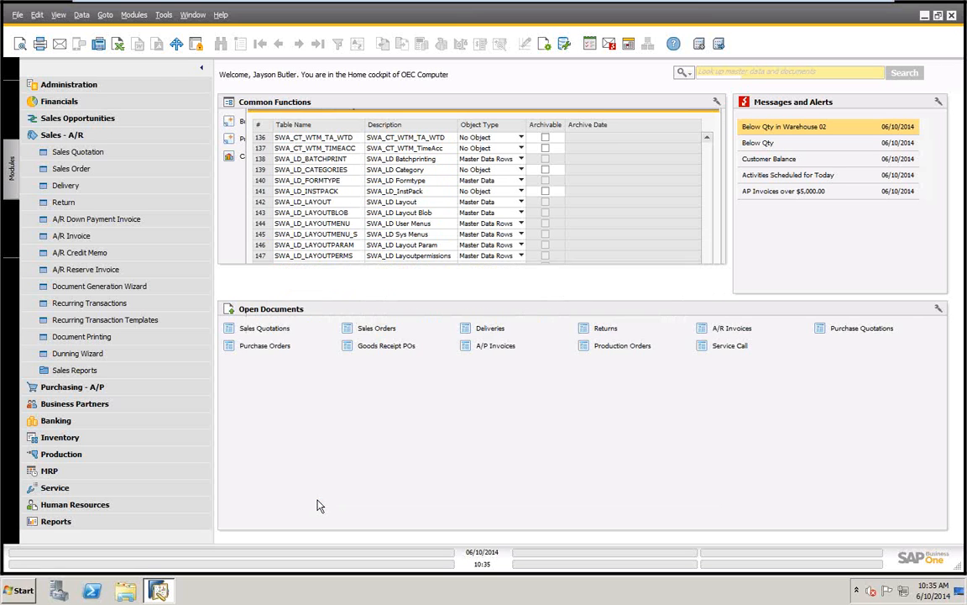
Open the user-defined fields management and start a new field on the Title level of Marketing Documents
{"action": "left_click", "coordinate": [162, 15]}
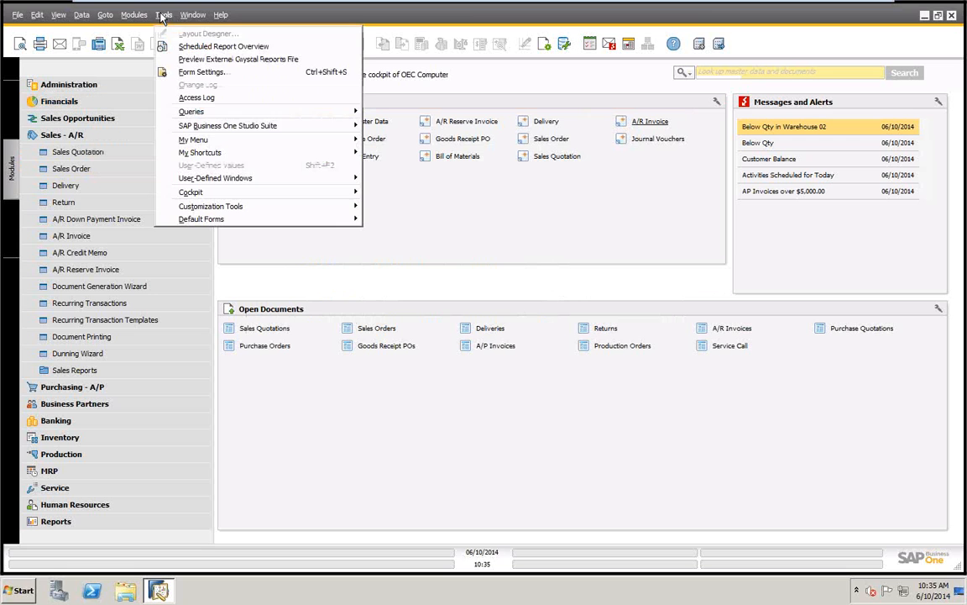
{"action": "mouse_move", "coordinate": [242, 209]}
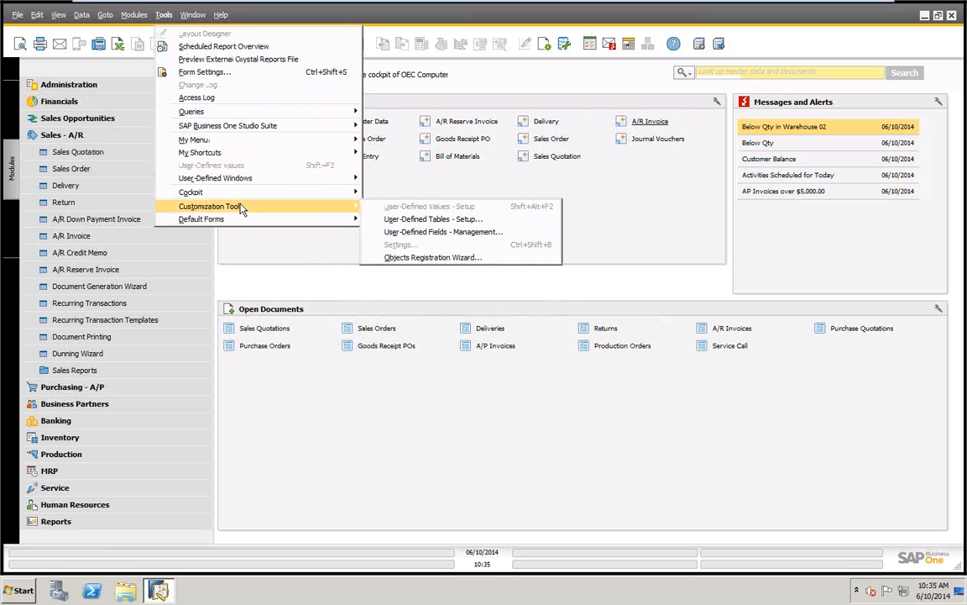
{"action": "left_click", "coordinate": [424, 232]}
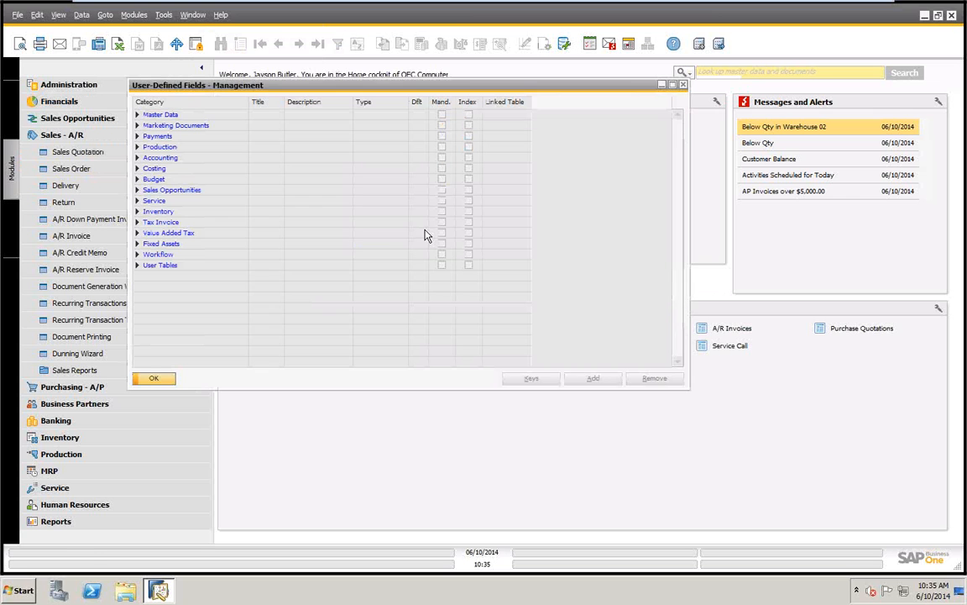
{"action": "left_click", "coordinate": [137, 126]}
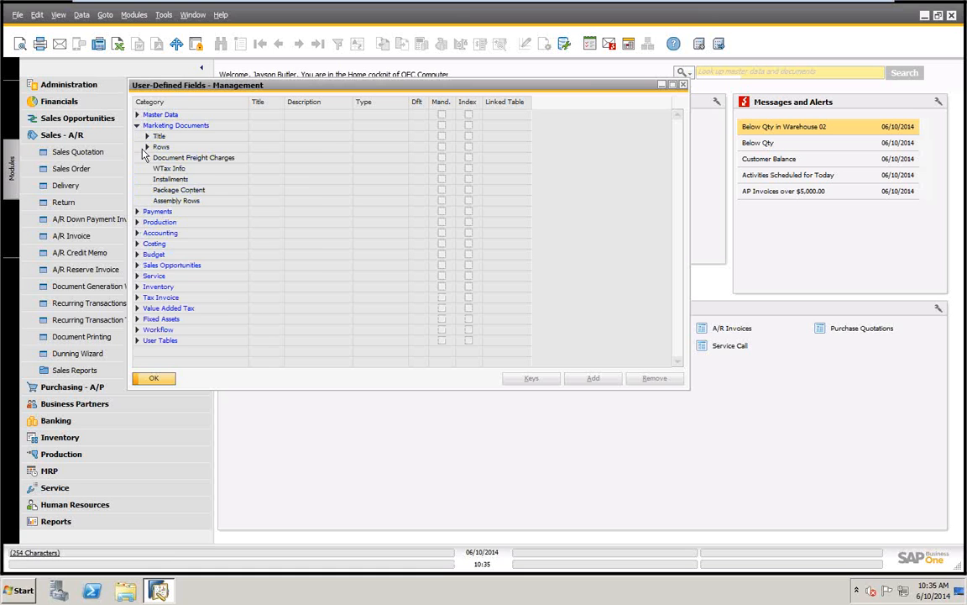
{"action": "left_click", "coordinate": [147, 136]}
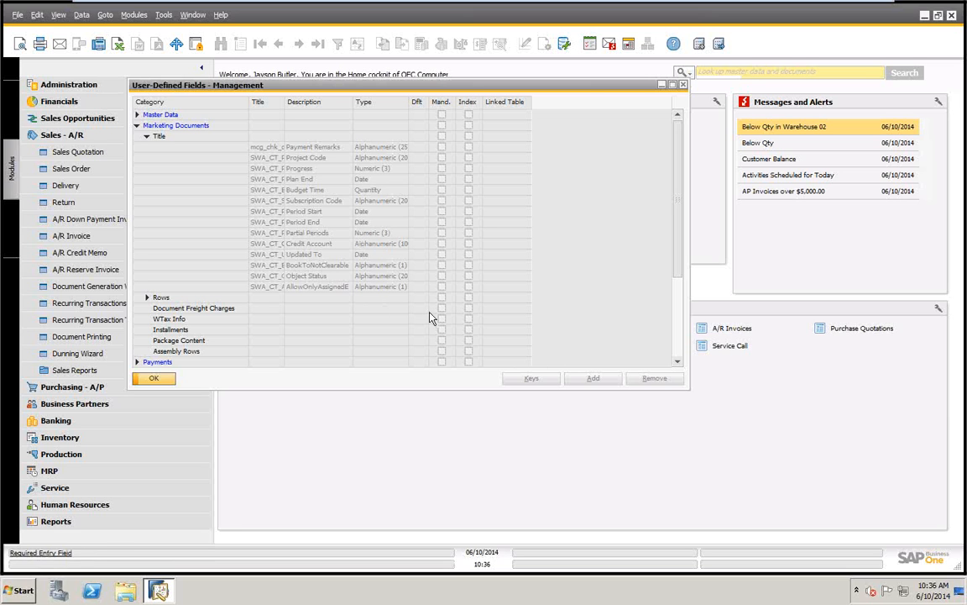
{"action": "left_click", "coordinate": [159, 138]}
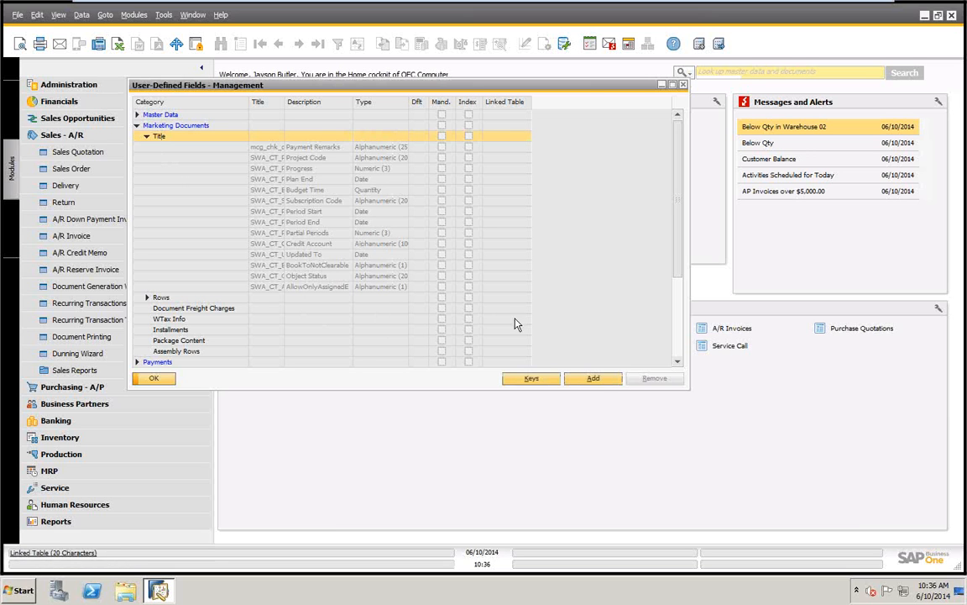
{"action": "left_click", "coordinate": [593, 379]}
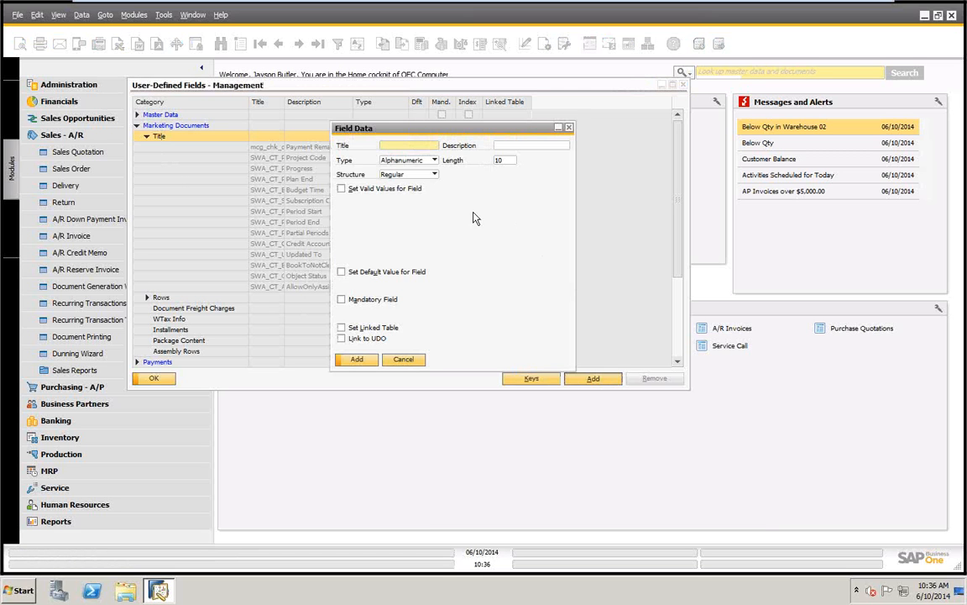
Try the Numeric and Date/Time types for the new field and examine the structures available for Date/Time
{"action": "left_click", "coordinate": [435, 160]}
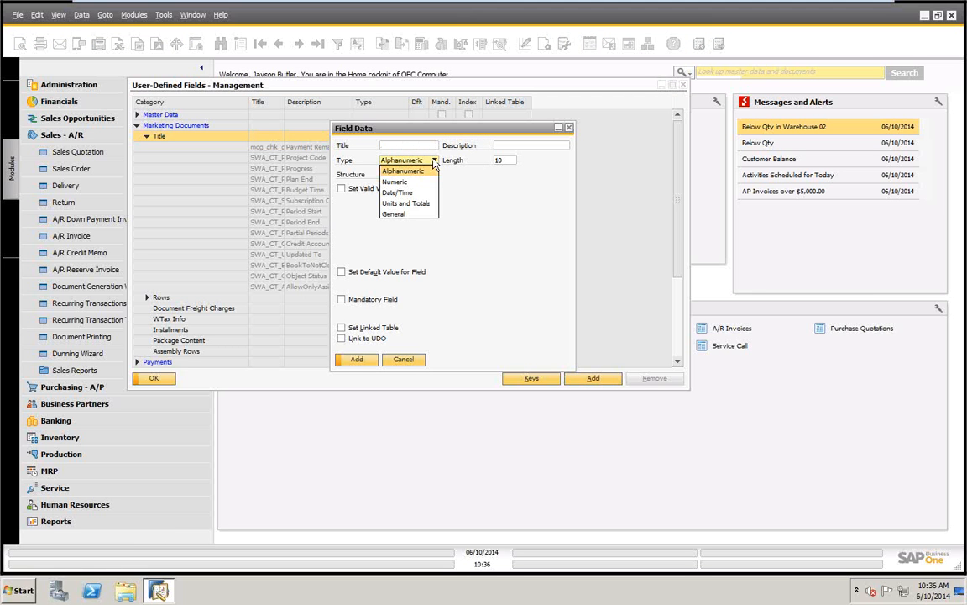
{"action": "left_click", "coordinate": [397, 182]}
{"action": "left_click", "coordinate": [432, 160]}
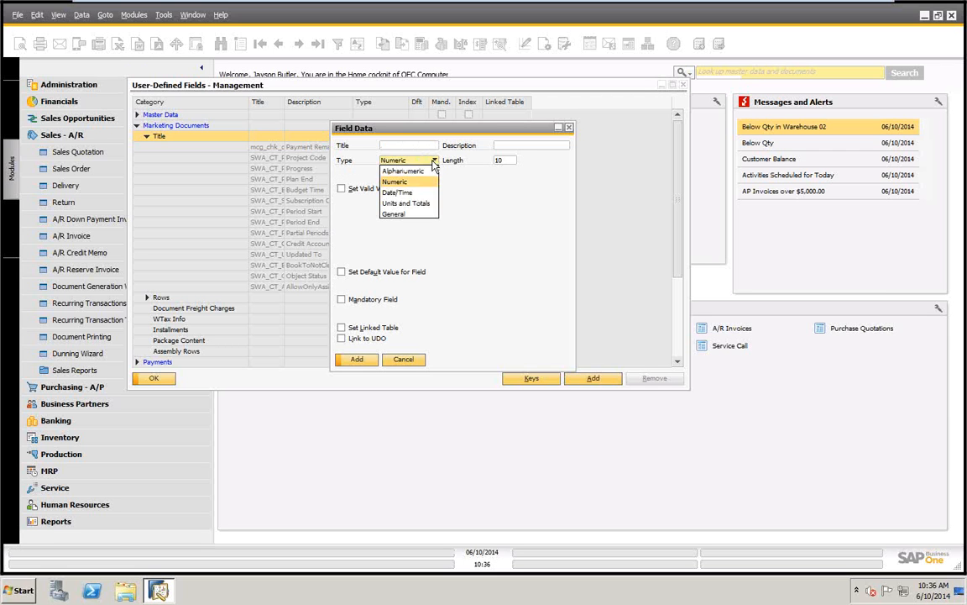
{"action": "left_click", "coordinate": [398, 195]}
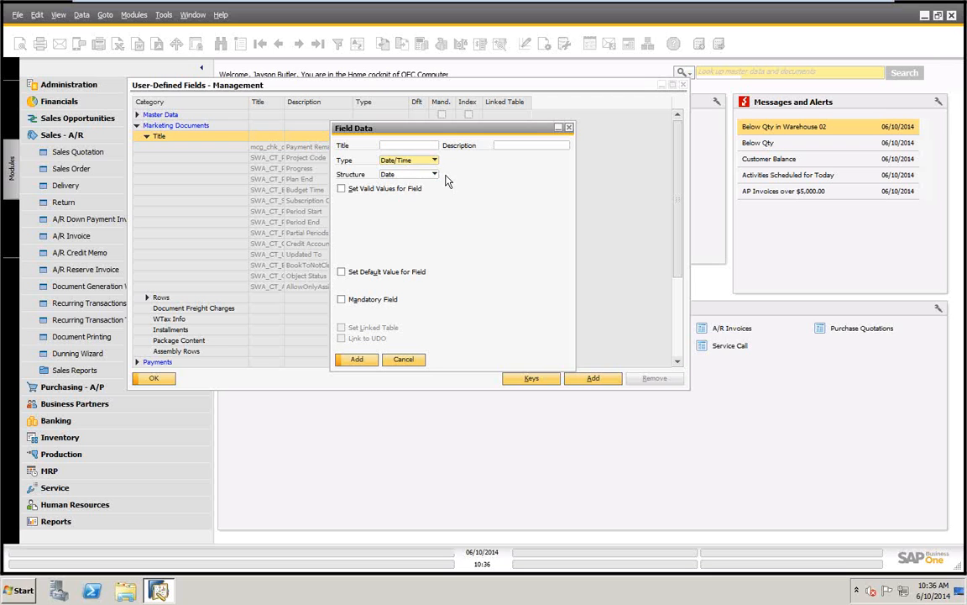
{"action": "left_click", "coordinate": [435, 174]}
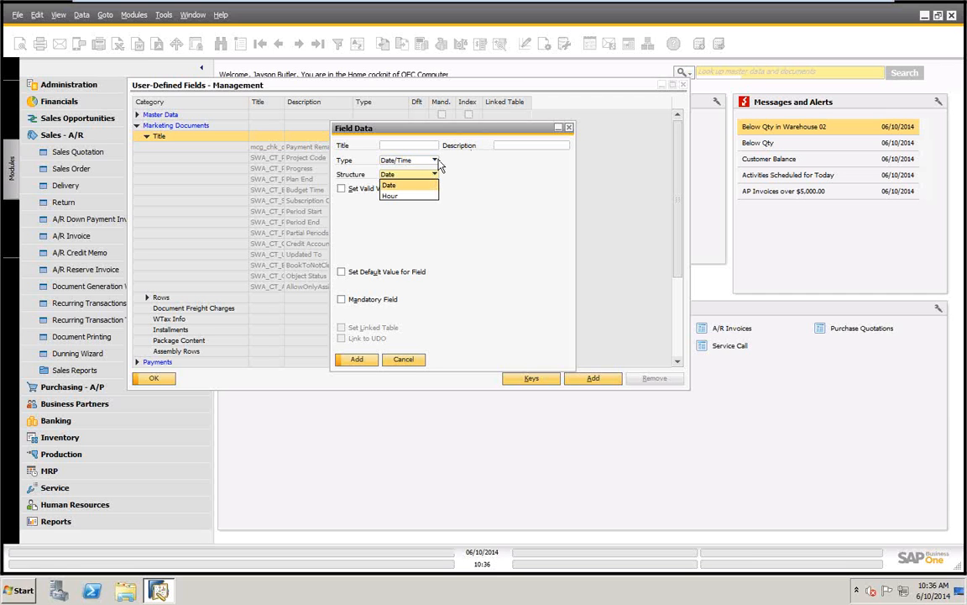
Switch the new field's type to Units and Totals and examine its available structures
{"action": "left_click", "coordinate": [435, 161]}
{"action": "left_click", "coordinate": [435, 161]}
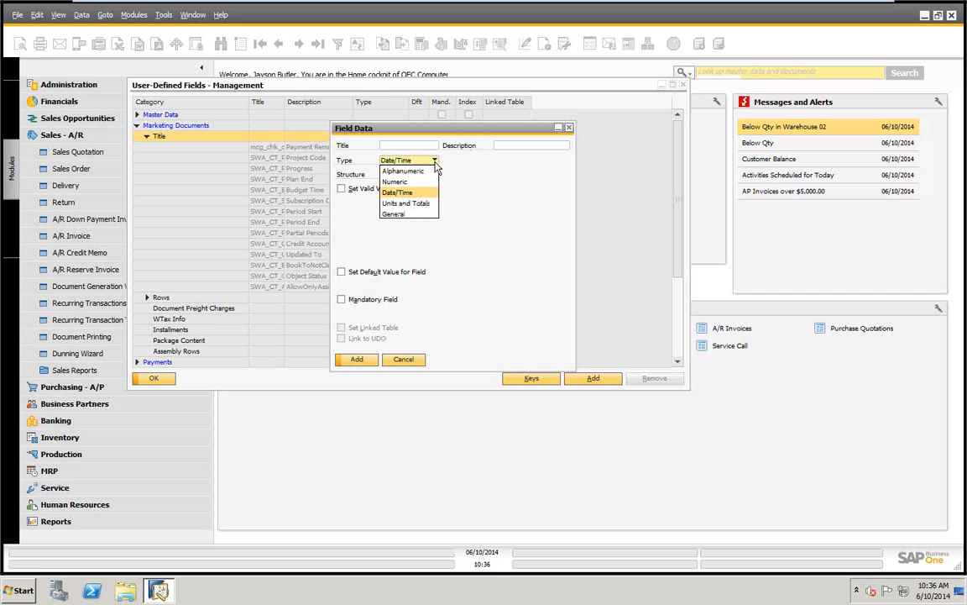
{"action": "left_click", "coordinate": [410, 209]}
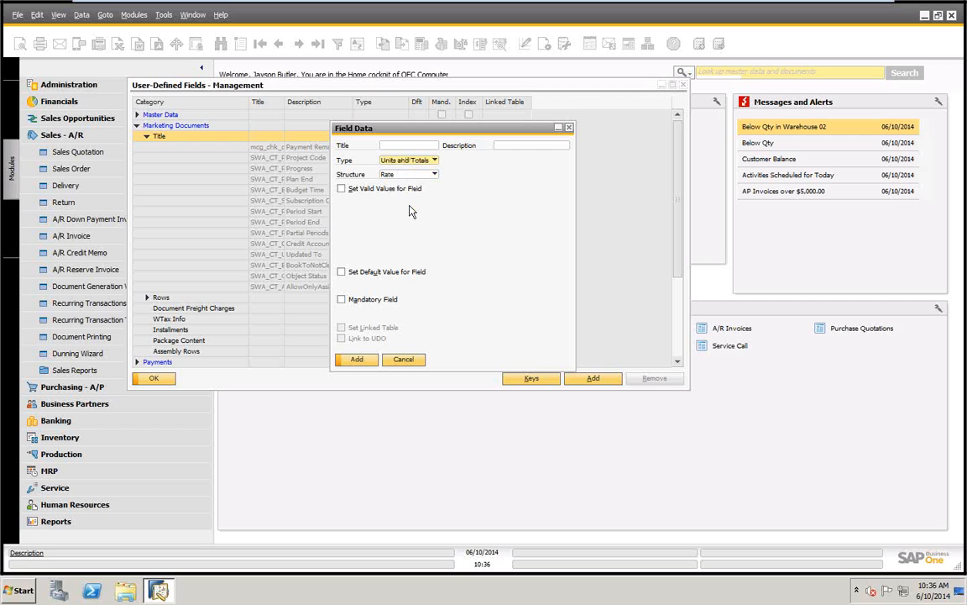
{"action": "left_click", "coordinate": [433, 177]}
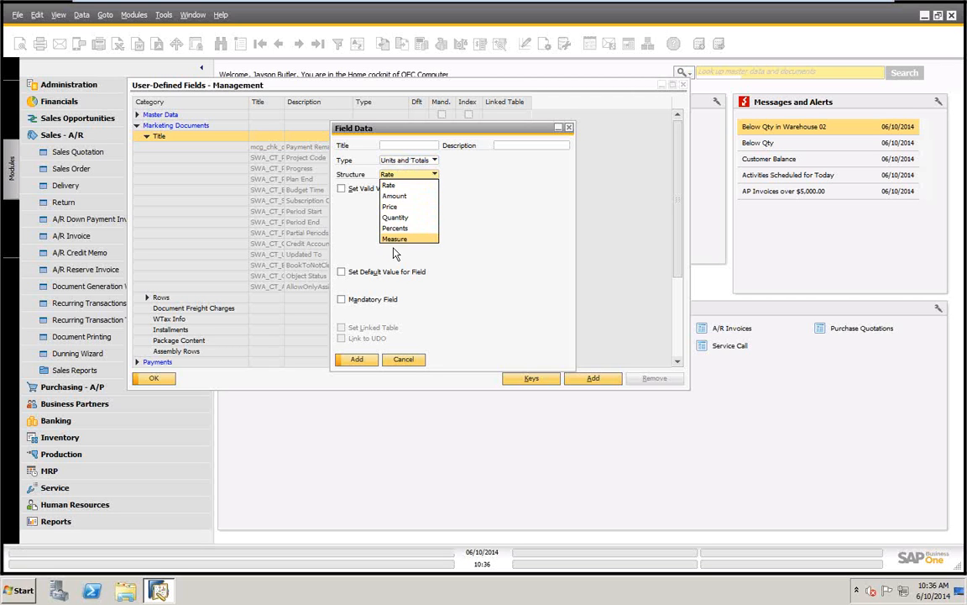
{"action": "left_click", "coordinate": [434, 174]}
{"action": "left_click", "coordinate": [434, 174]}
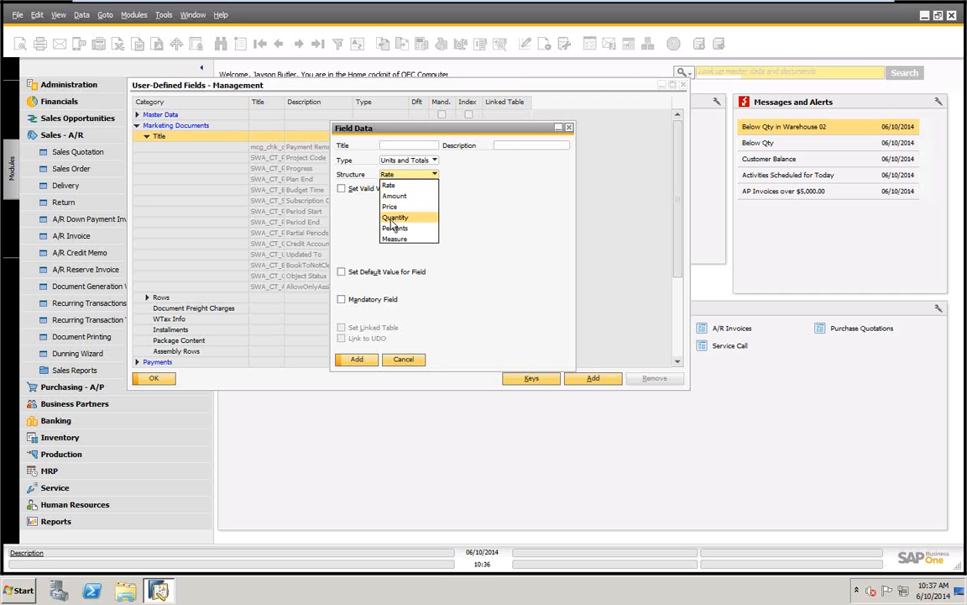
{"action": "left_click", "coordinate": [436, 165]}
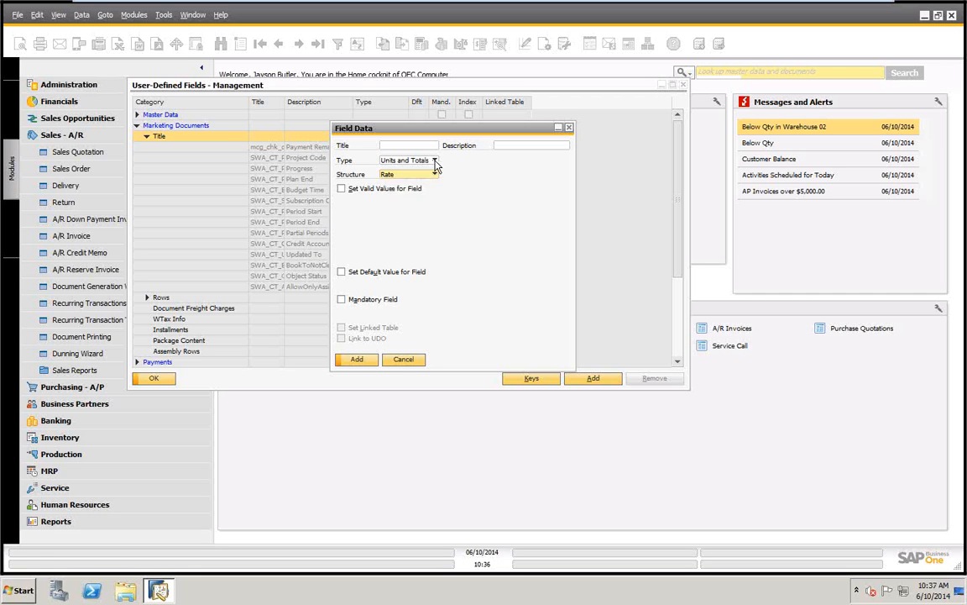
Try the General type for the new field, return it to Alphanumeric, and cancel without adding the field
{"action": "left_click", "coordinate": [435, 162]}
{"action": "left_click", "coordinate": [394, 215]}
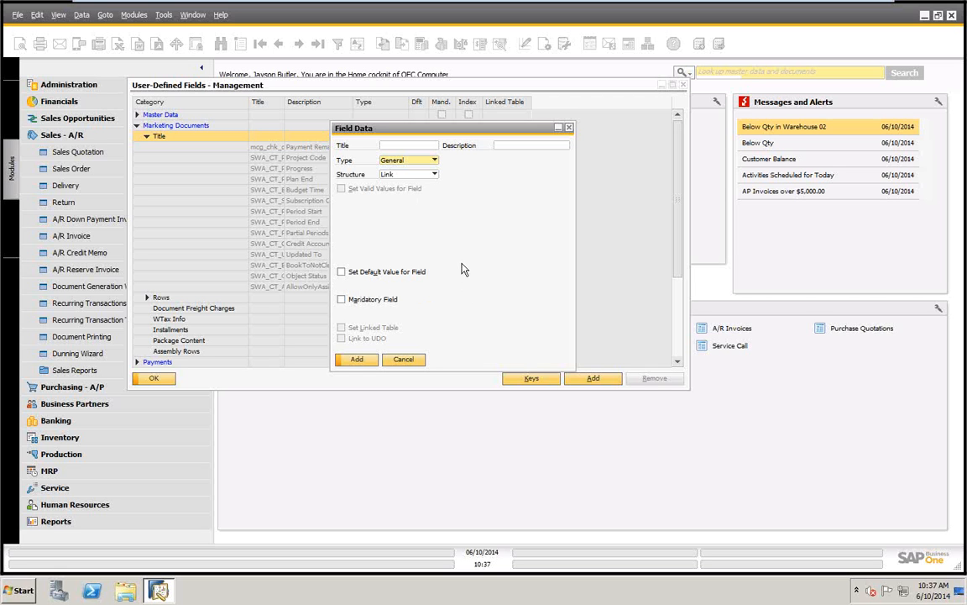
{"action": "left_click", "coordinate": [433, 161]}
{"action": "left_click", "coordinate": [405, 173]}
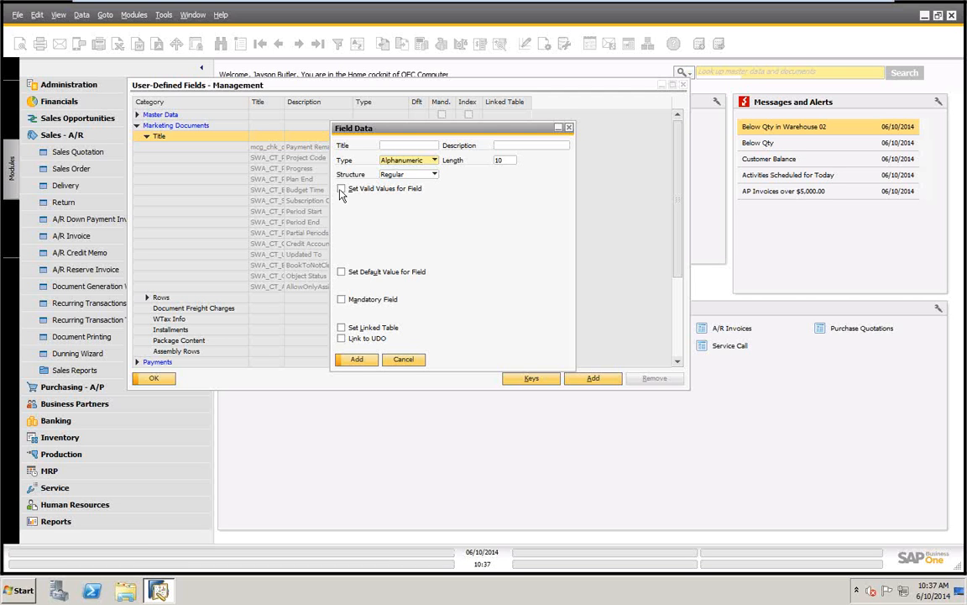
{"action": "left_click", "coordinate": [404, 360]}
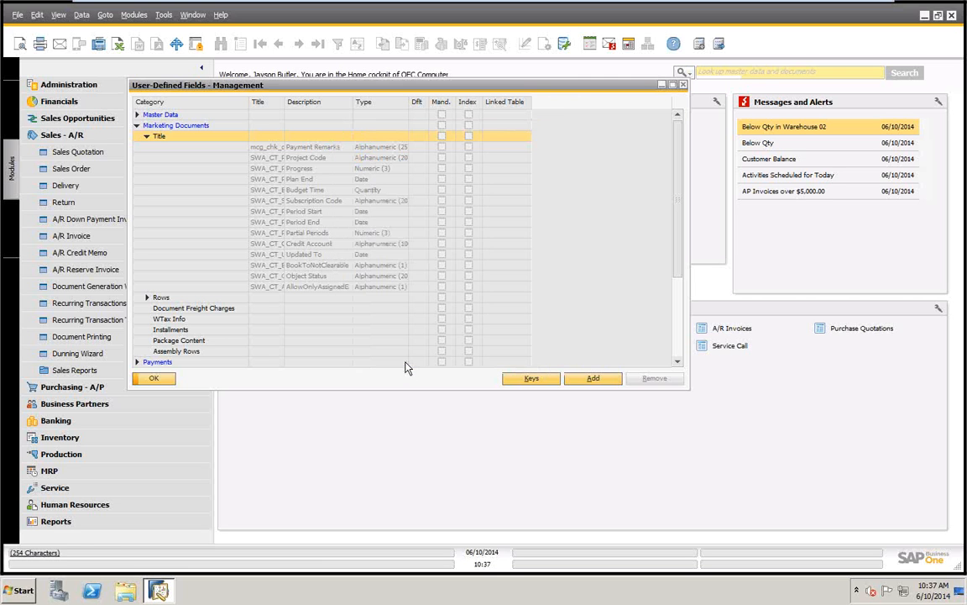
Open the definition of the Updated To title field to review its settings, and cancel without changes
{"action": "left_click", "coordinate": [306, 261]}
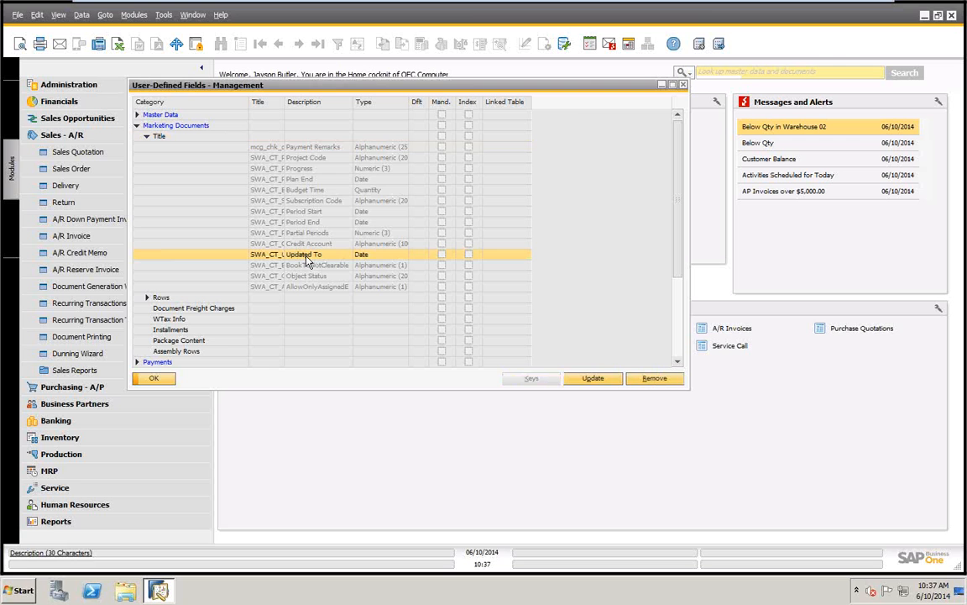
{"action": "left_click", "coordinate": [591, 377]}
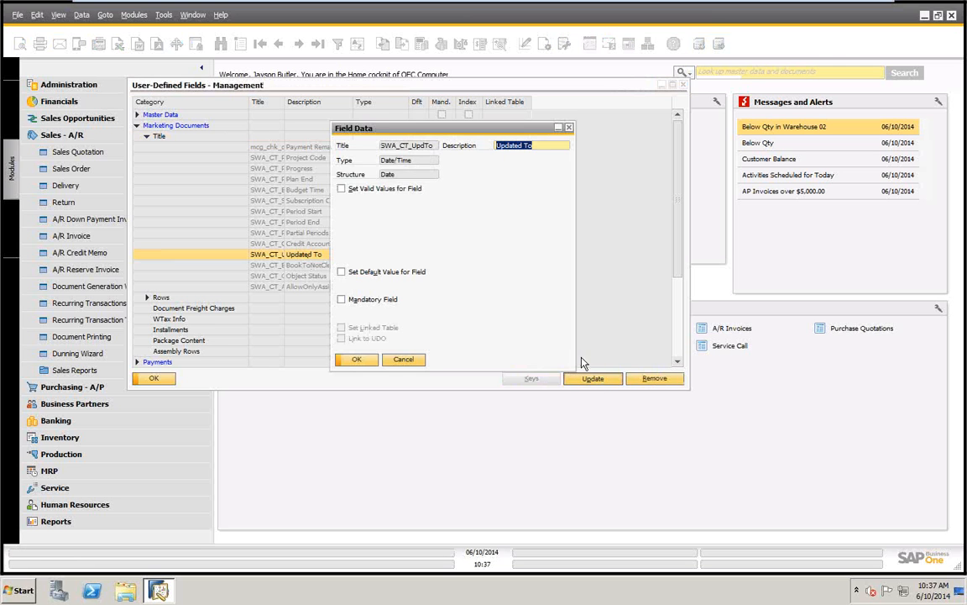
{"action": "left_click", "coordinate": [403, 361]}
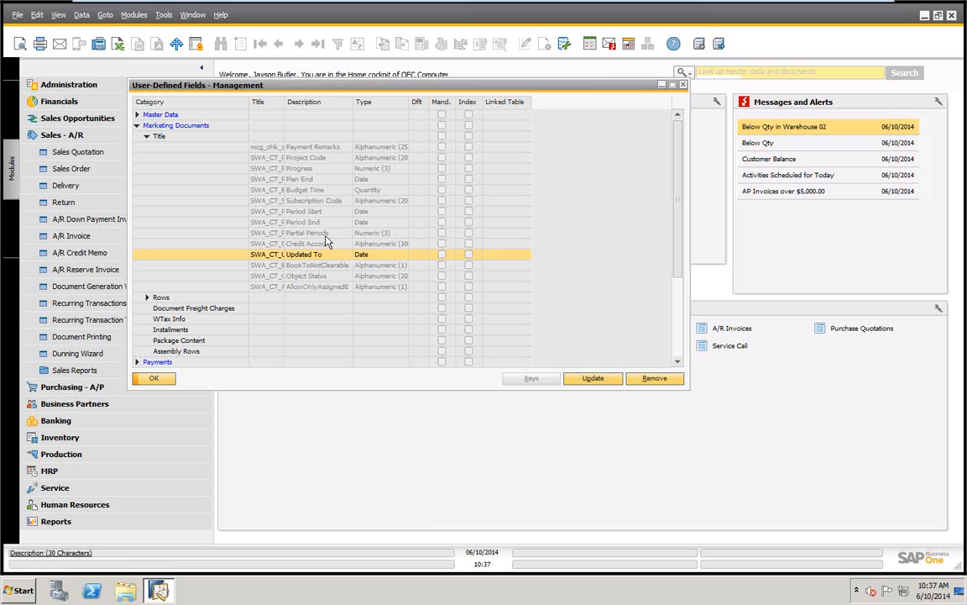
Open the Credit Account title field, enable valid values to examine their entry table, and cancel without updating
{"action": "left_click", "coordinate": [289, 244]}
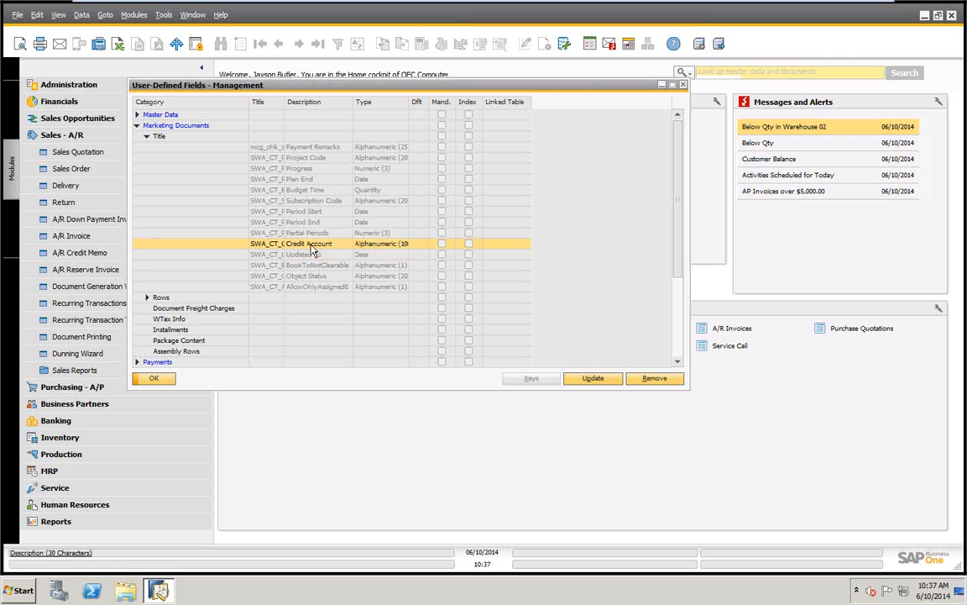
{"action": "left_click", "coordinate": [586, 379]}
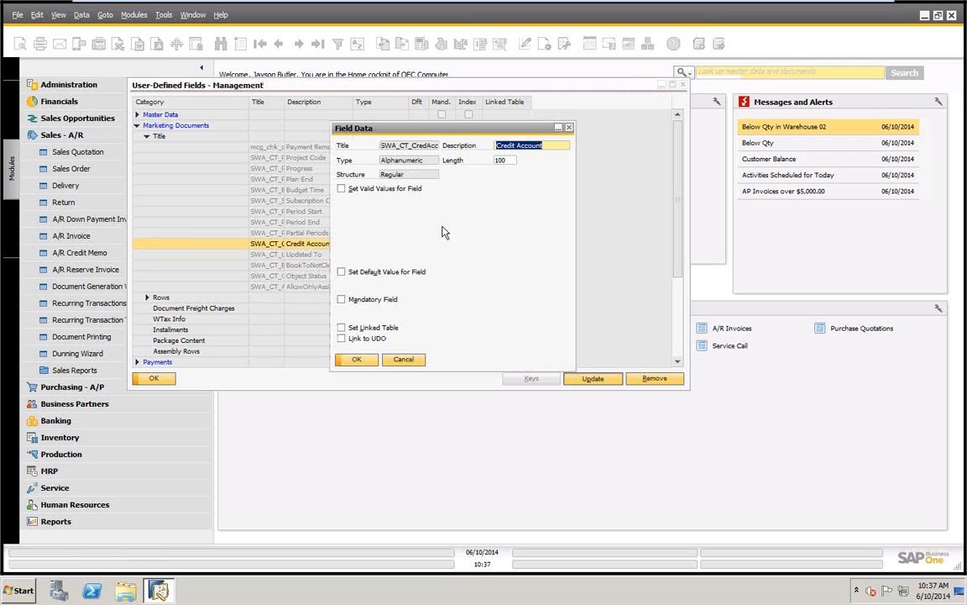
{"action": "left_click", "coordinate": [342, 189]}
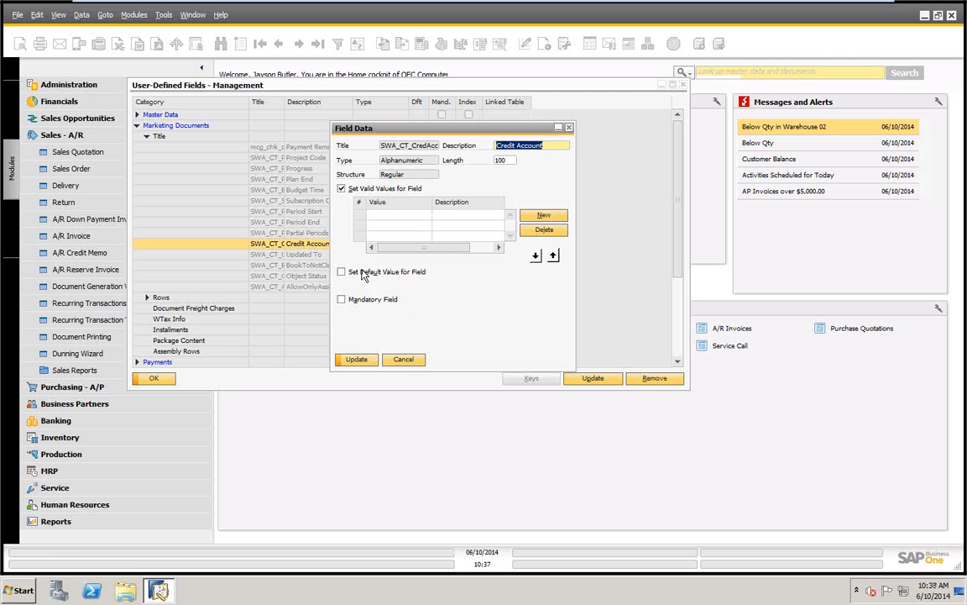
{"action": "left_click", "coordinate": [405, 359]}
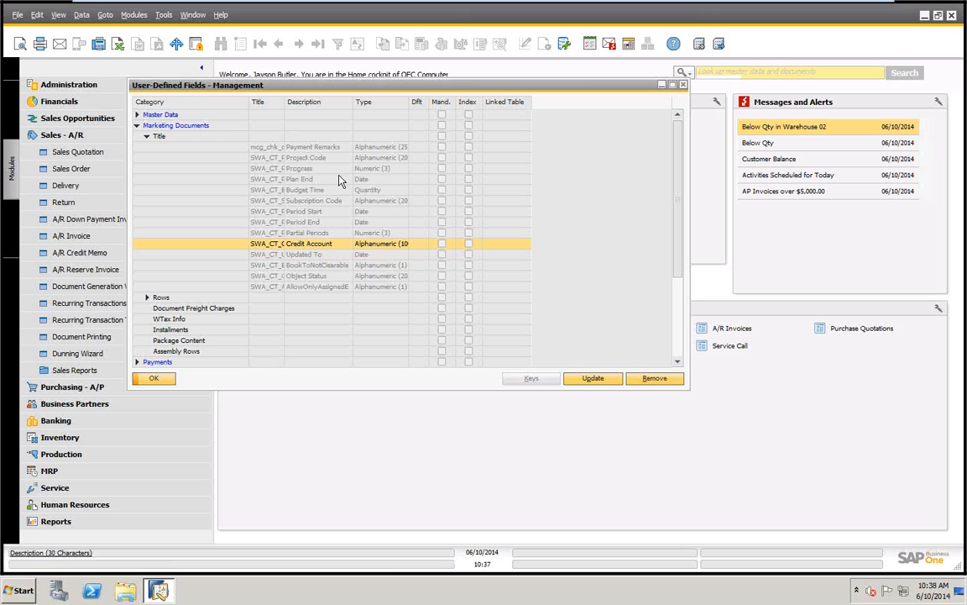
Start another Marketing Documents title field, link it to table MCG_NEW_TABLE_1, and cancel without adding it
{"action": "left_click", "coordinate": [165, 135]}
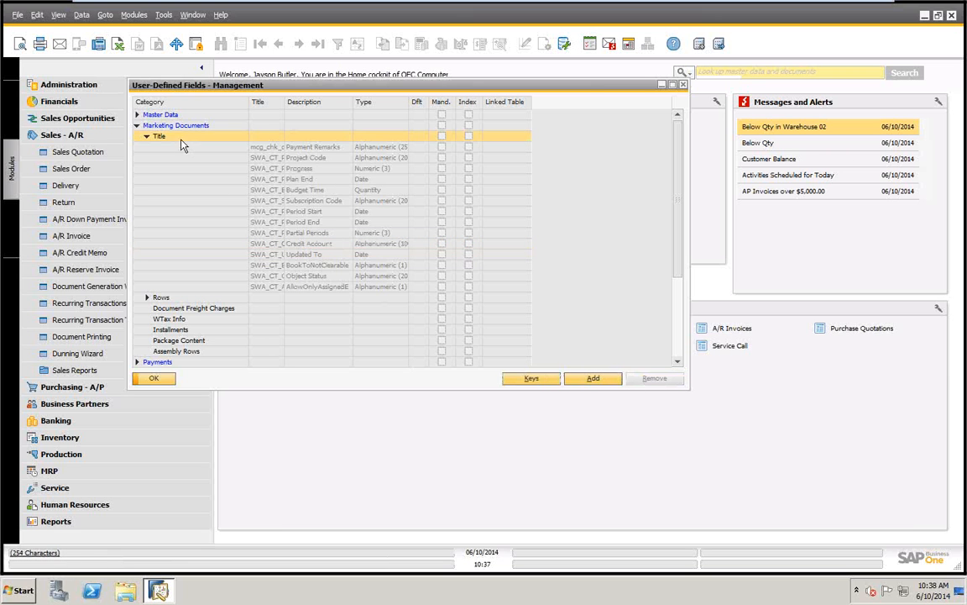
{"action": "left_click", "coordinate": [603, 380]}
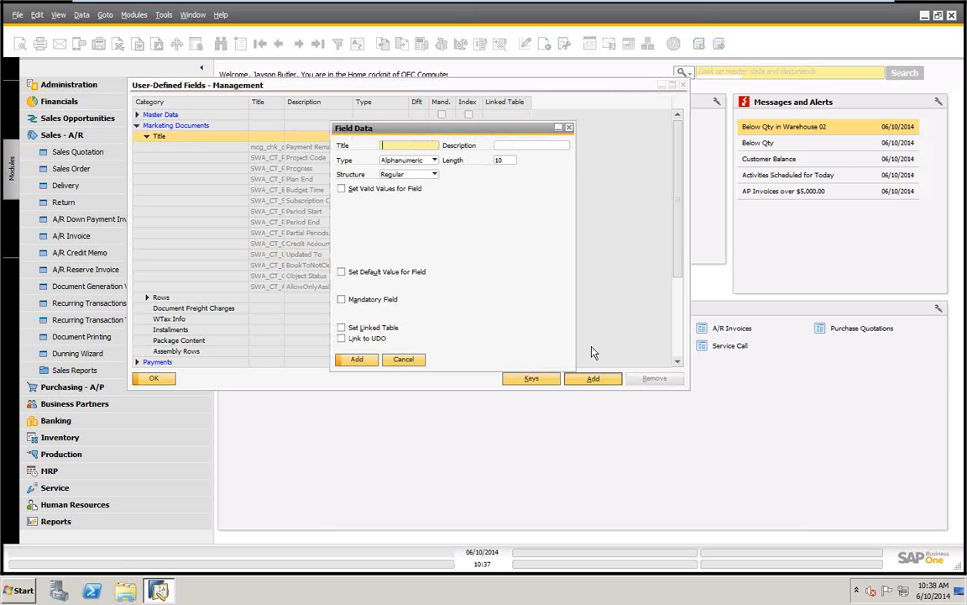
{"action": "left_click", "coordinate": [342, 327]}
{"action": "left_click", "coordinate": [533, 328]}
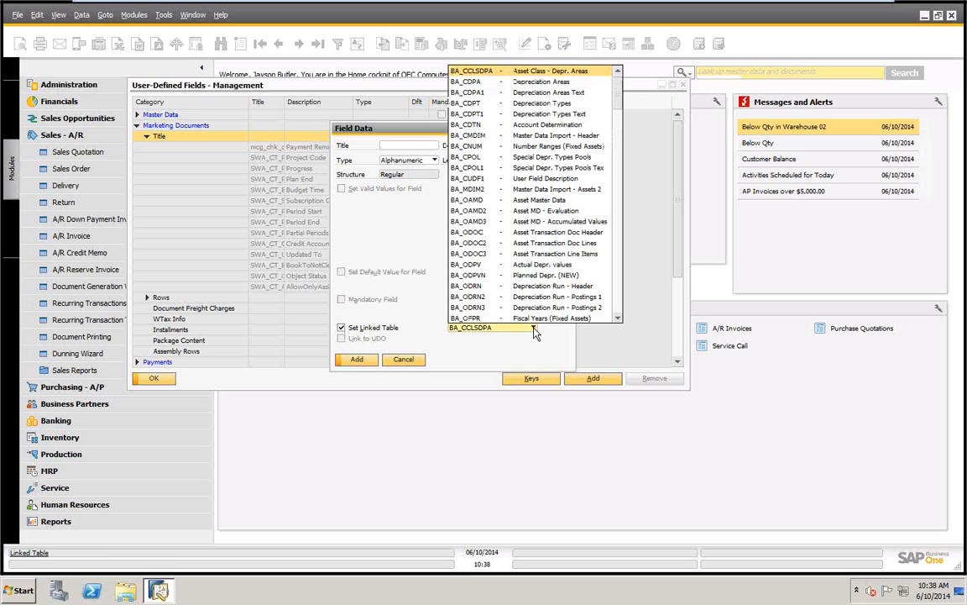
{"action": "left_click_drag", "start_coordinate": [617, 99], "coordinate": [638, 207]}
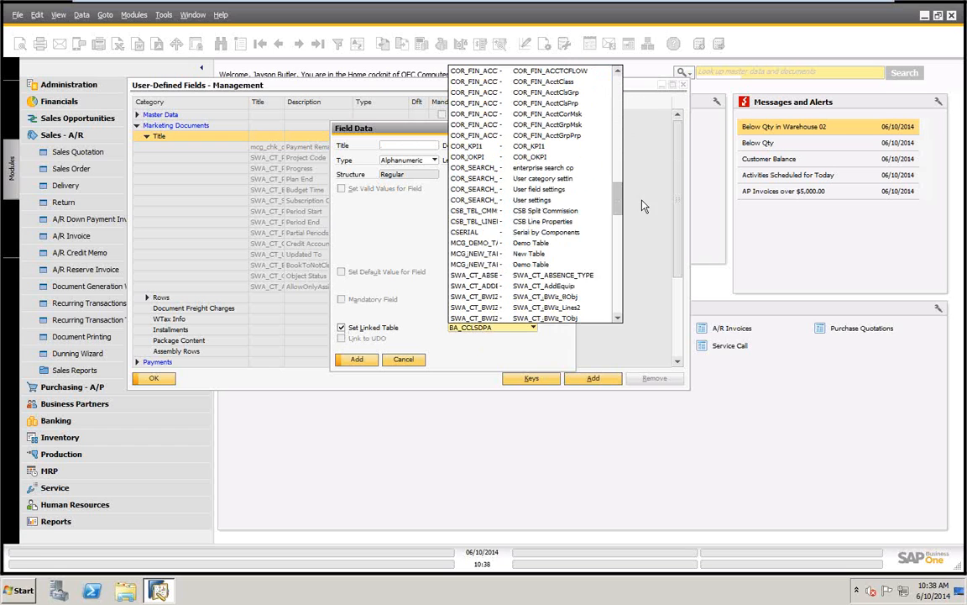
{"action": "left_click", "coordinate": [480, 265]}
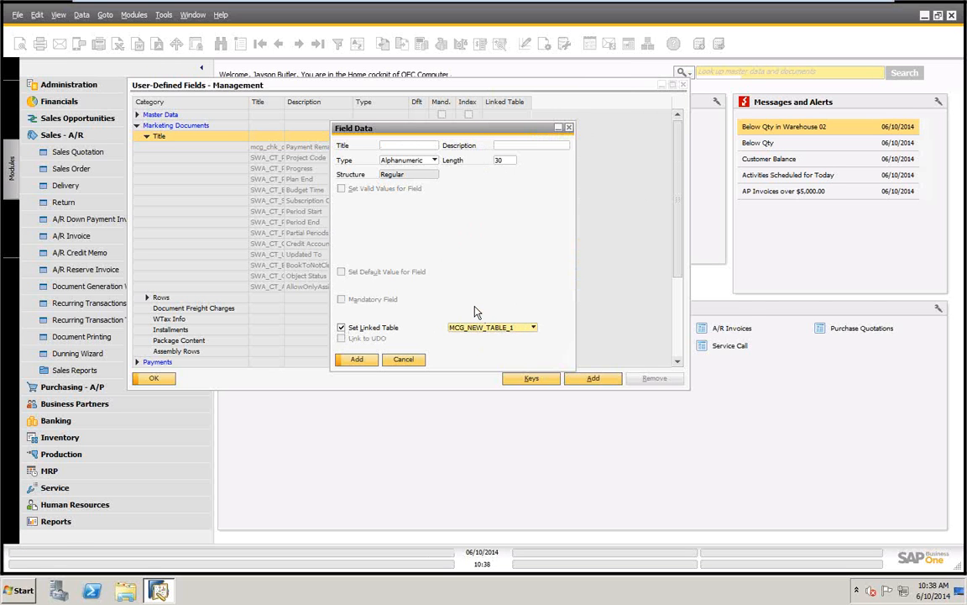
{"action": "left_click", "coordinate": [404, 359]}
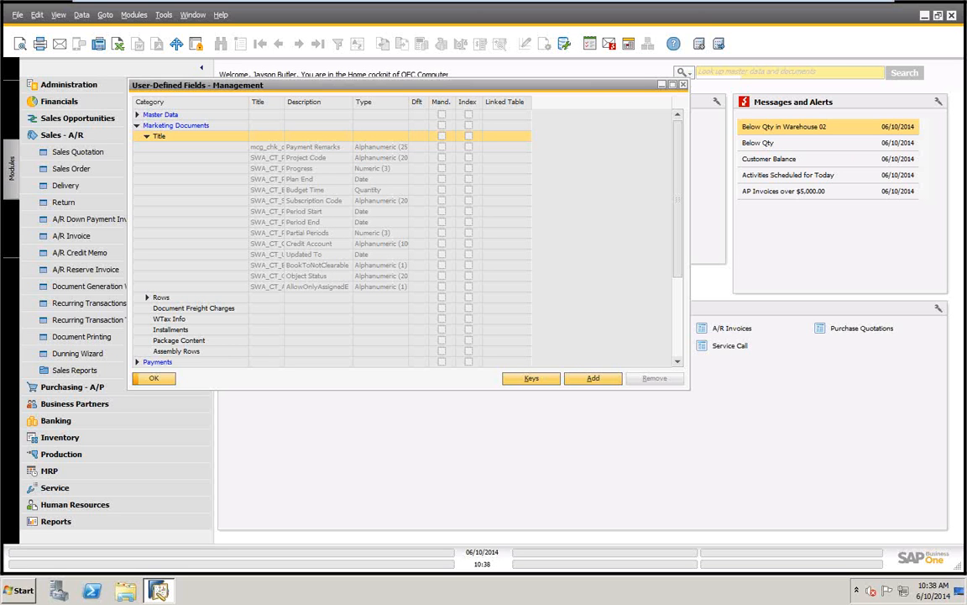
Close the user-defined fields management and collapse the Sales - A/R module
{"action": "left_click", "coordinate": [153, 379]}
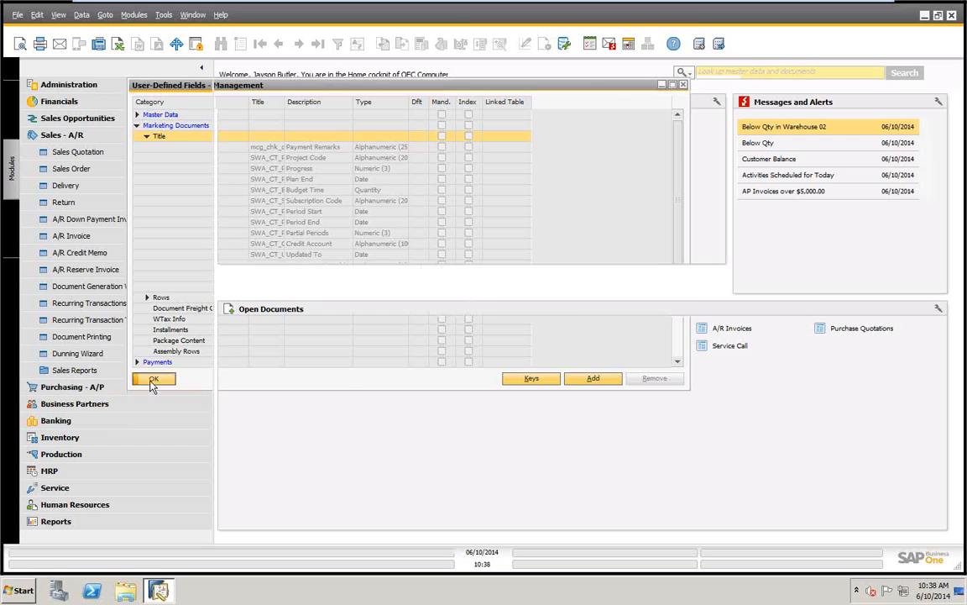
{"action": "left_click", "coordinate": [80, 137]}
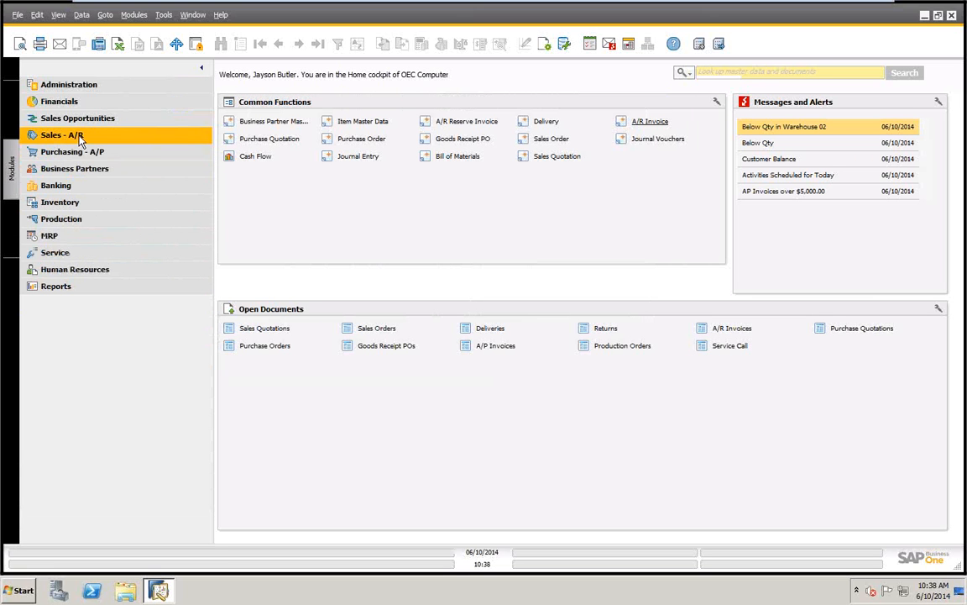